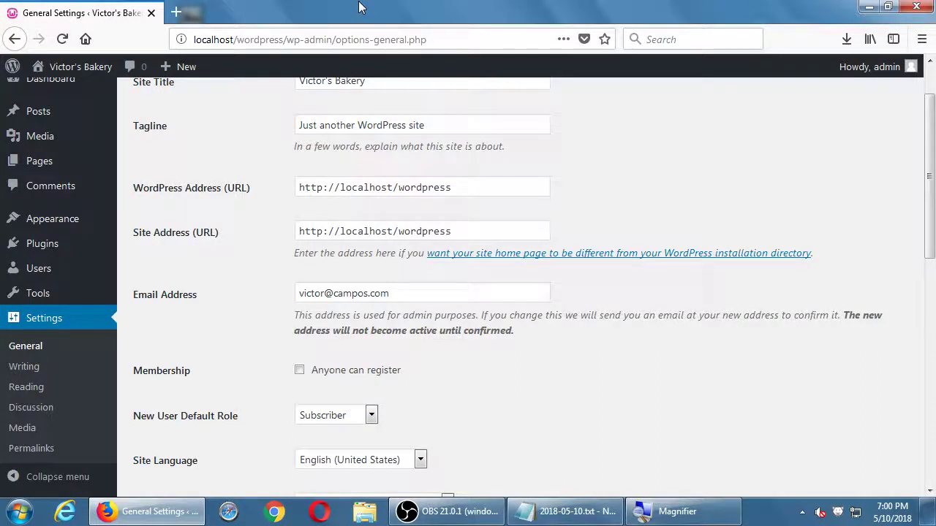
Open the site's front page in a new tab, showing VICTOR'S BAKERY and 'Just another WordPress site'.
scroll(645, 186, up, 2)
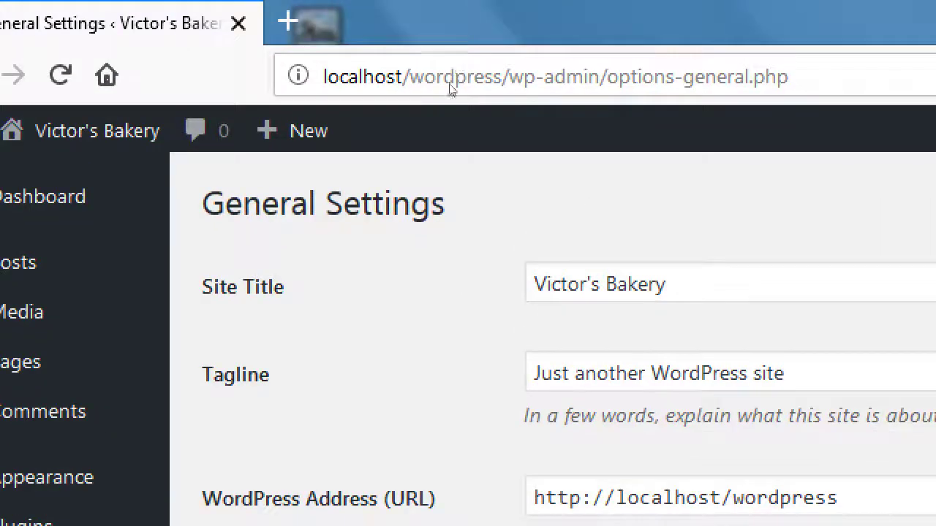
key(Tab)
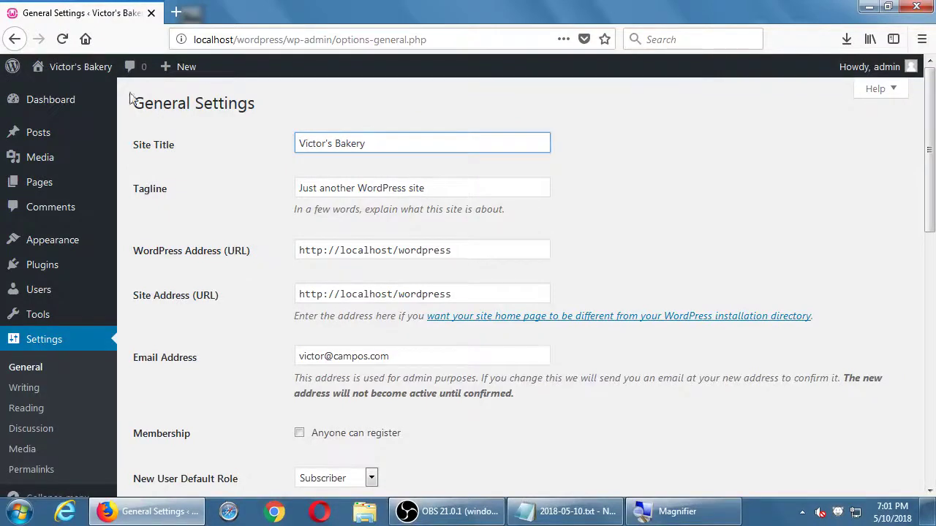
middle_click(64, 67)
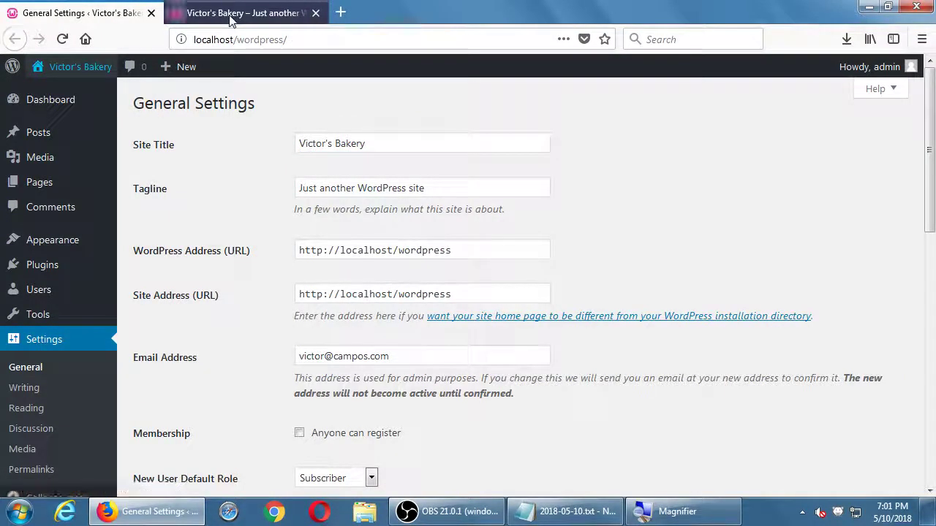
click(229, 15)
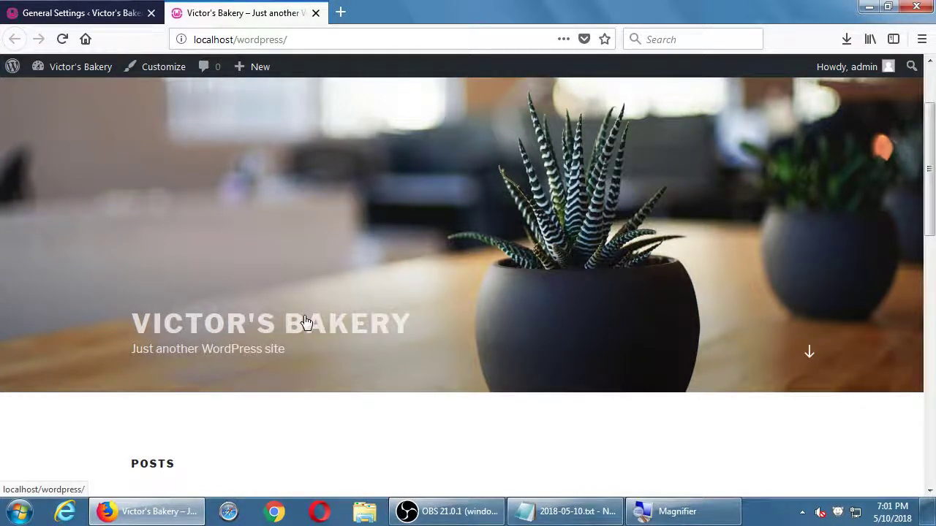
scroll(307, 322, up, 2)
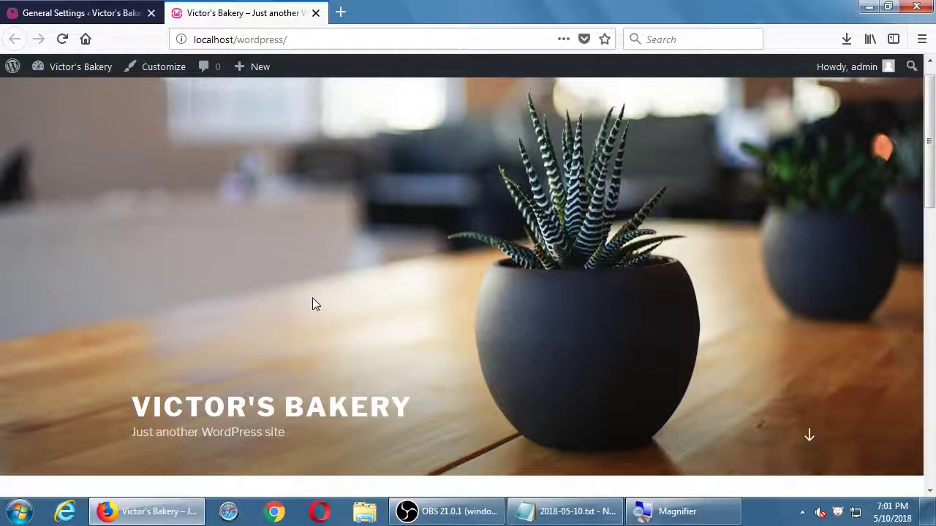
Return to General Settings, select 'another' in the Tagline, then bring the Notepad notes forward.
key(ctrl+Tab)
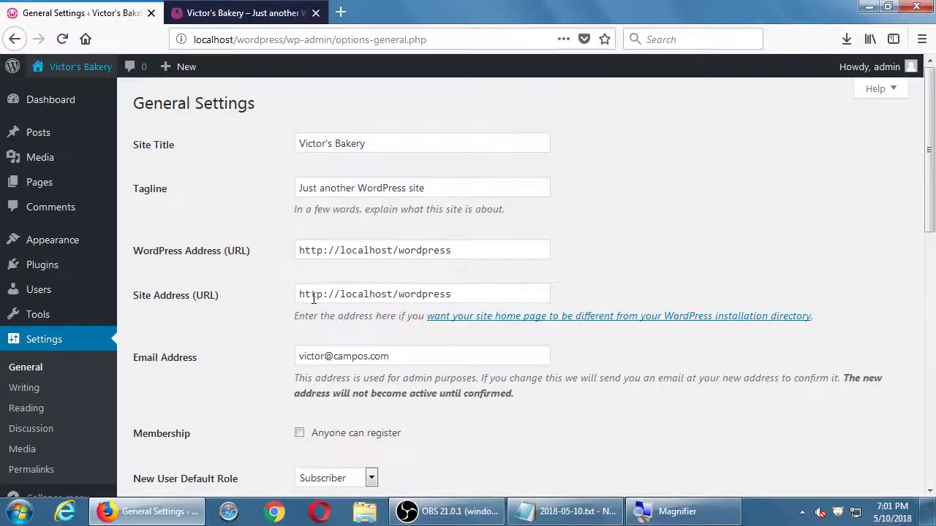
key(super+plus)
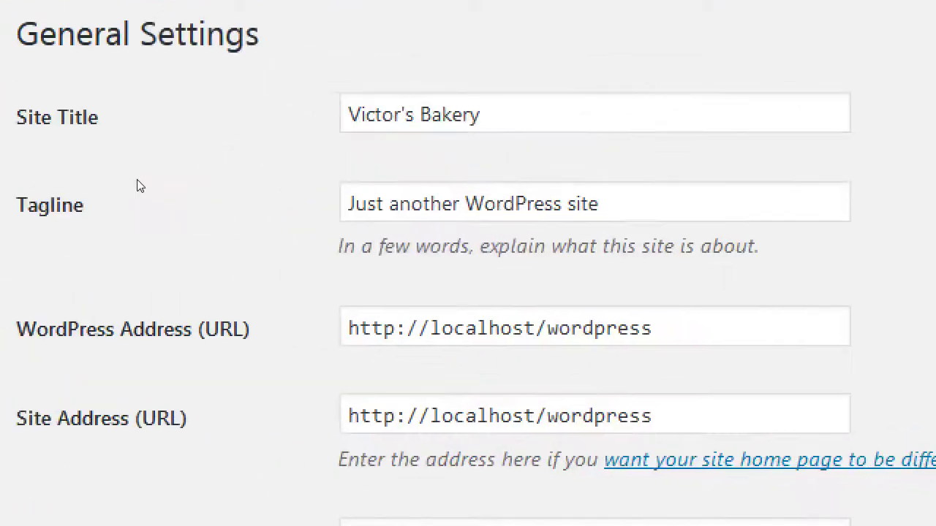
double_click(331, 183)
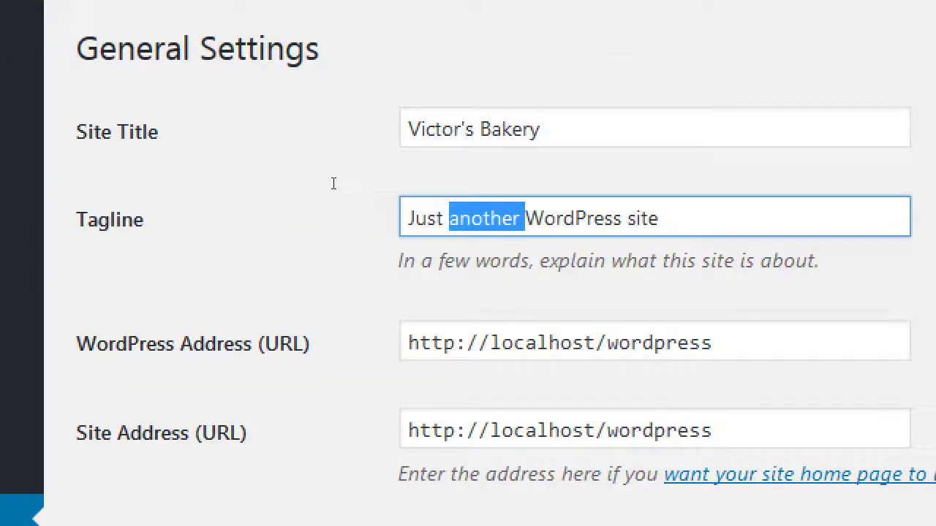
key(super+minus)
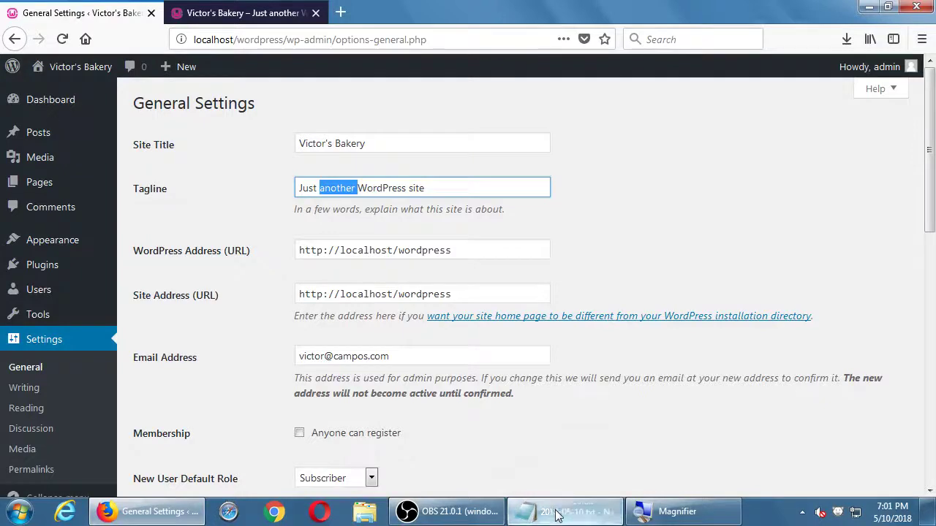
click(556, 510)
Add heading 'Re: Site Title & Tagline' with indented line 'Use these areas for SEO (Search Engine Optimization)'.
drag(442, 52, 689, 129)
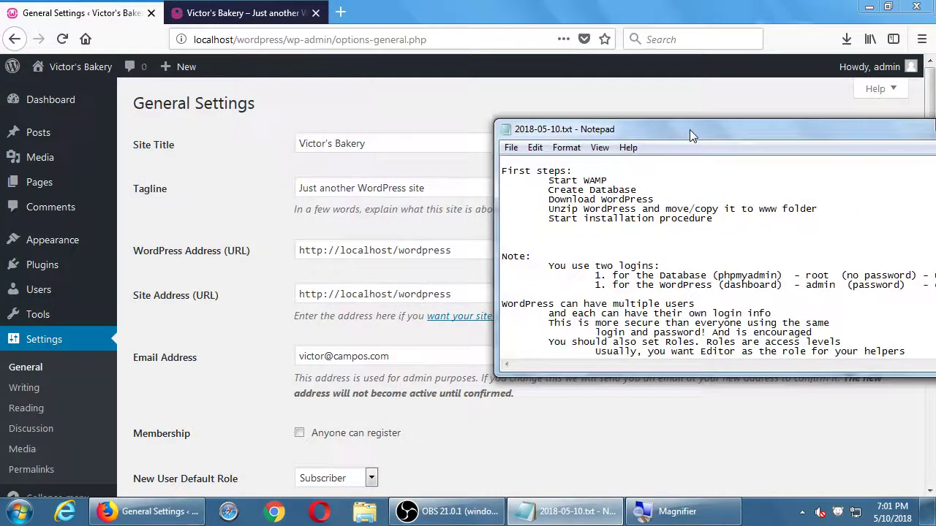
scroll(689, 130, down, 1)
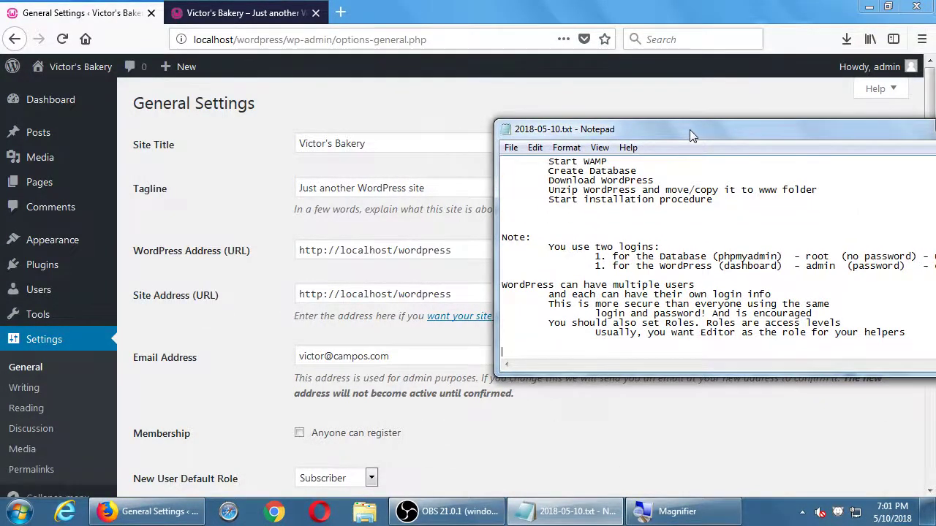
key(super+plus)
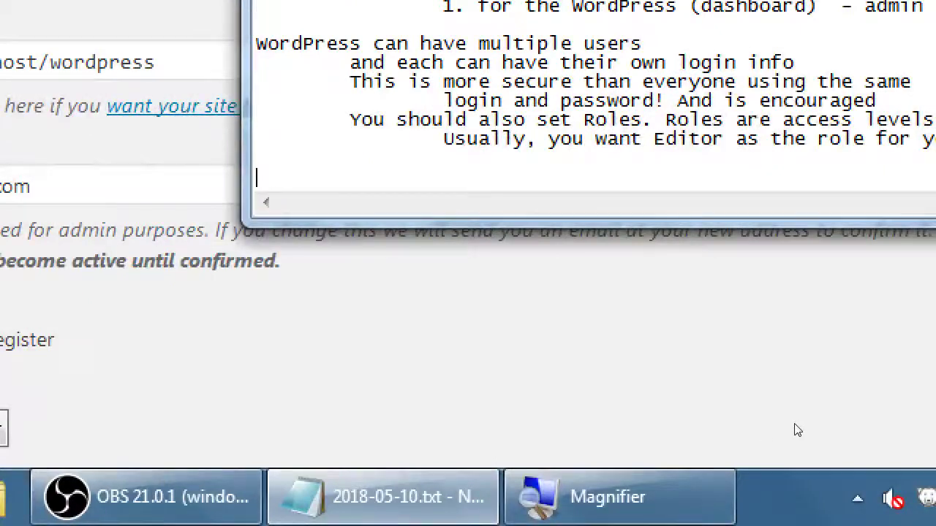
text(Re: Site Tit)
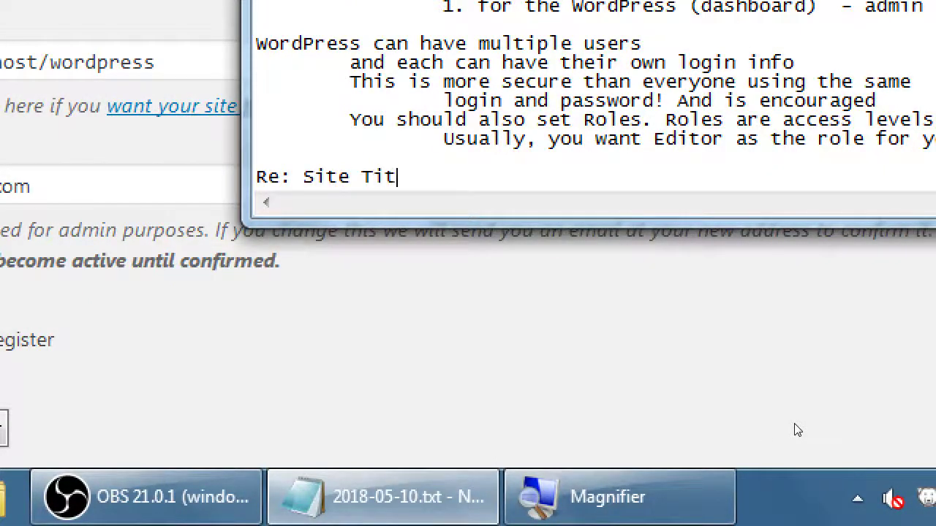
text(le & Tagline)
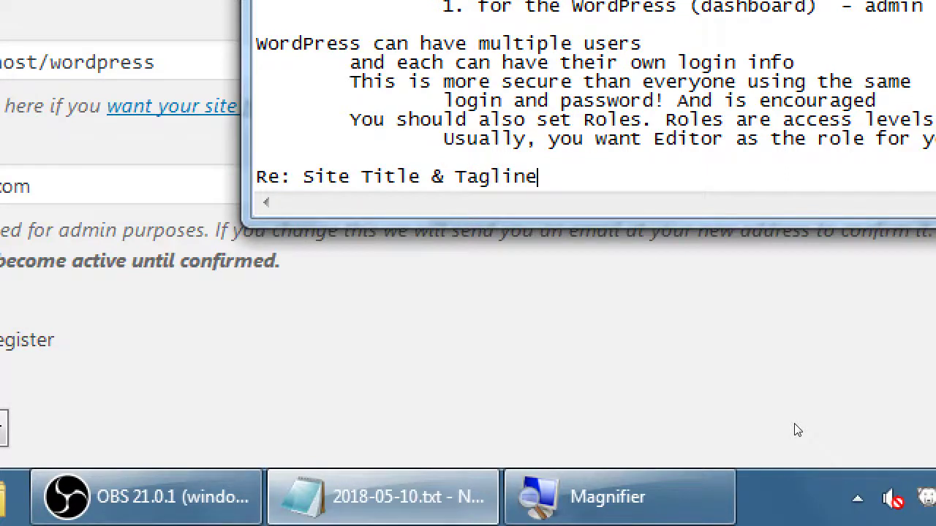
key(Return)
key(Tab)
text(Use these )
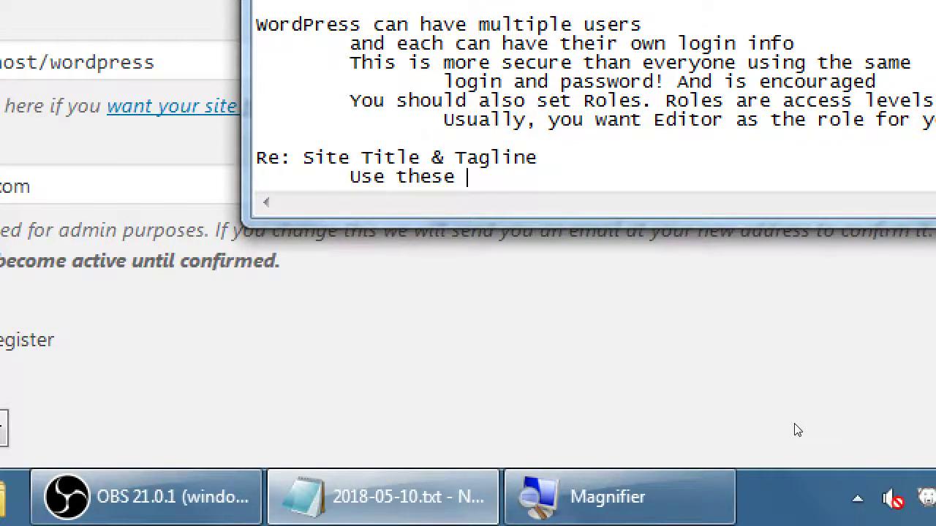
text(areas for SEO)
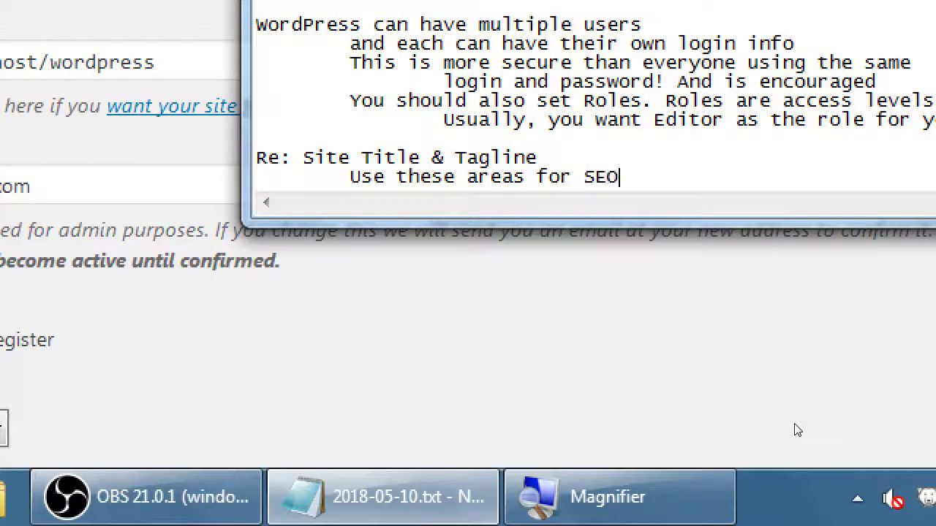
text( (Se))
key(Left)
text(Search Engine O)
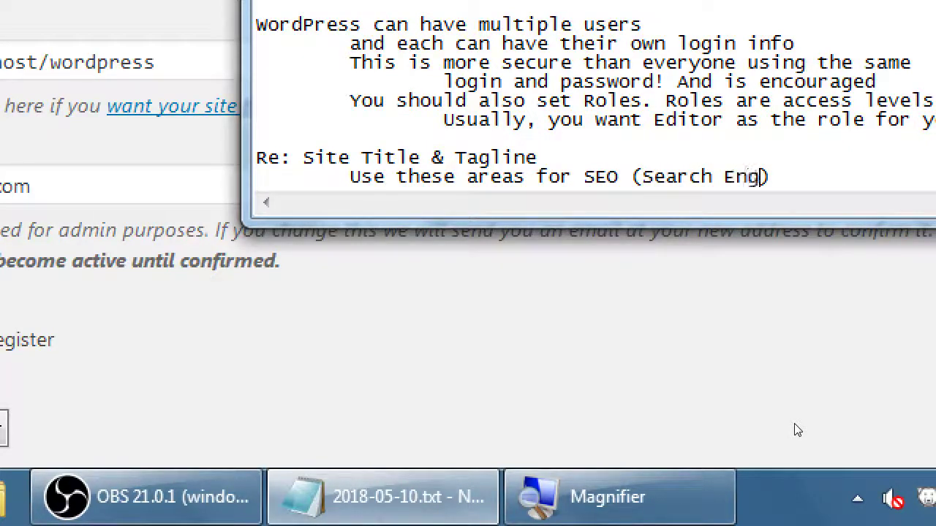
text(ptimik)
key(BackSpace)
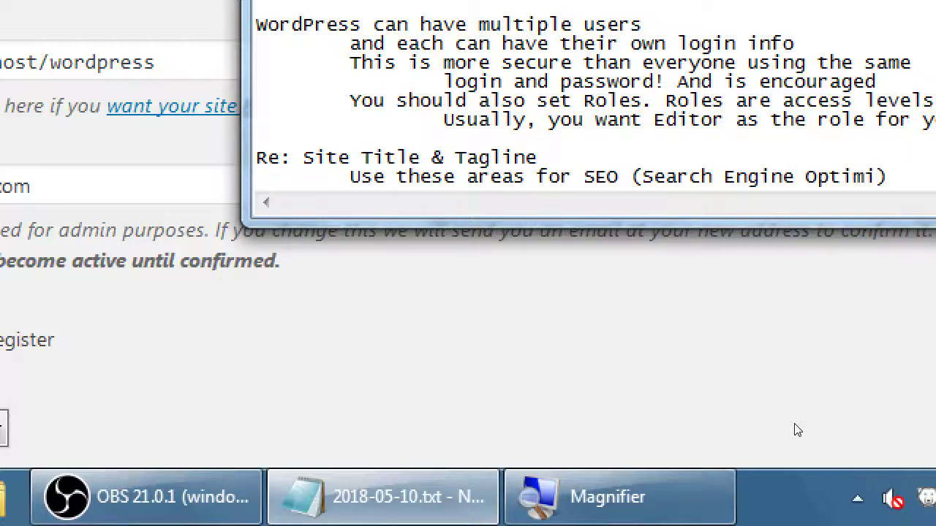
text(zation)
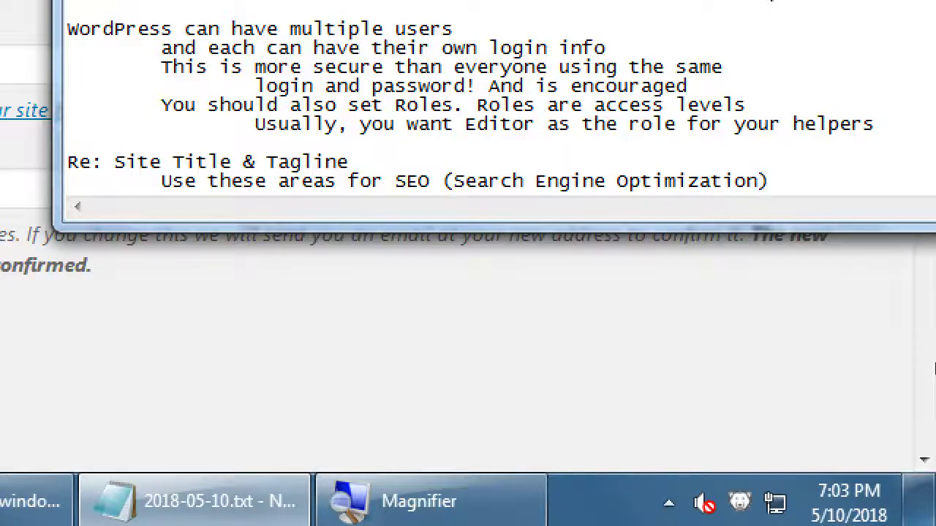
Add indented lines 'Use these boxes to add keywords of what your product is' and 'In complete sentences'.
key(End)
key(Return)
key(Tab)
key(Tab)
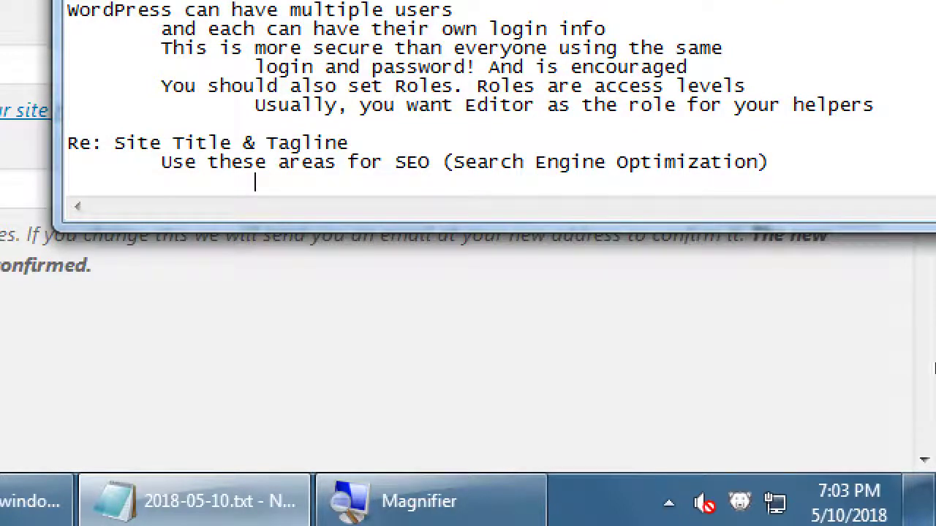
text(Use the)
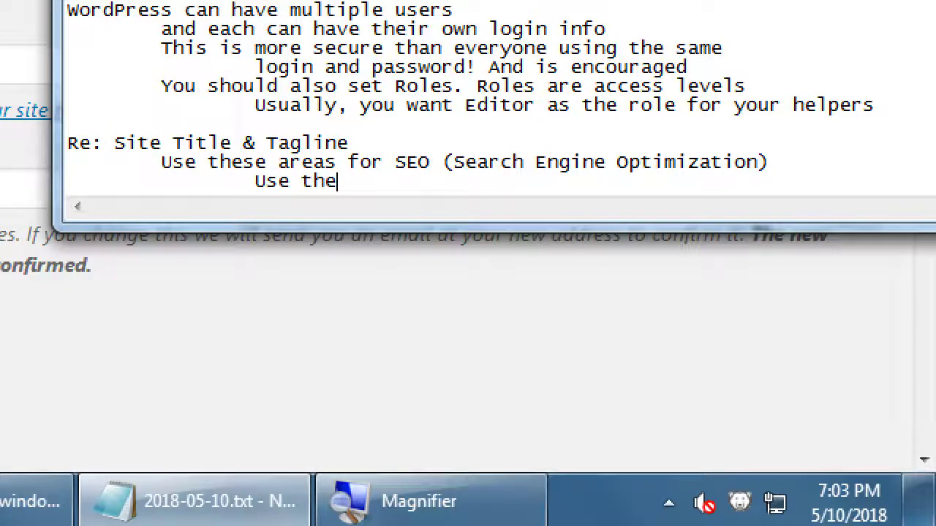
text(se boxes to)
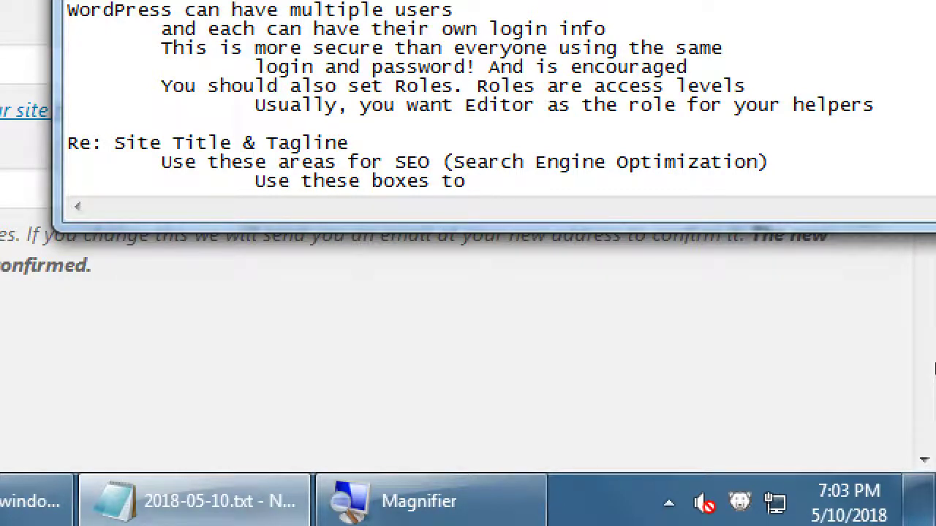
text( add keywords)
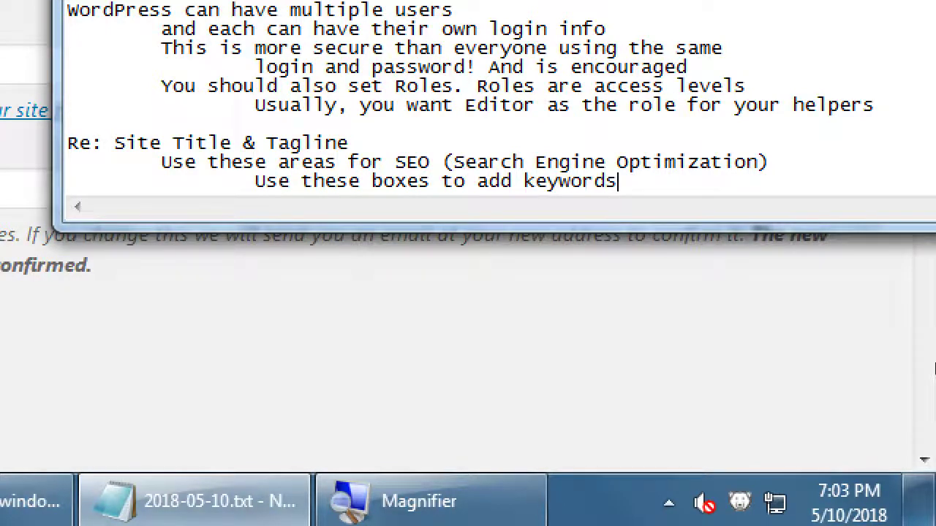
text( of what your product is)
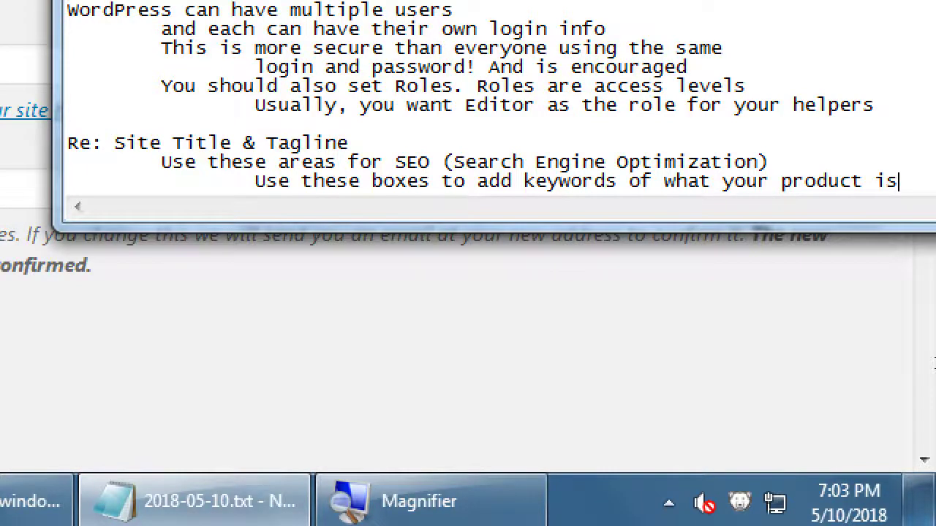
key(Return)
key(Tab)
key(Tab)
text(In)
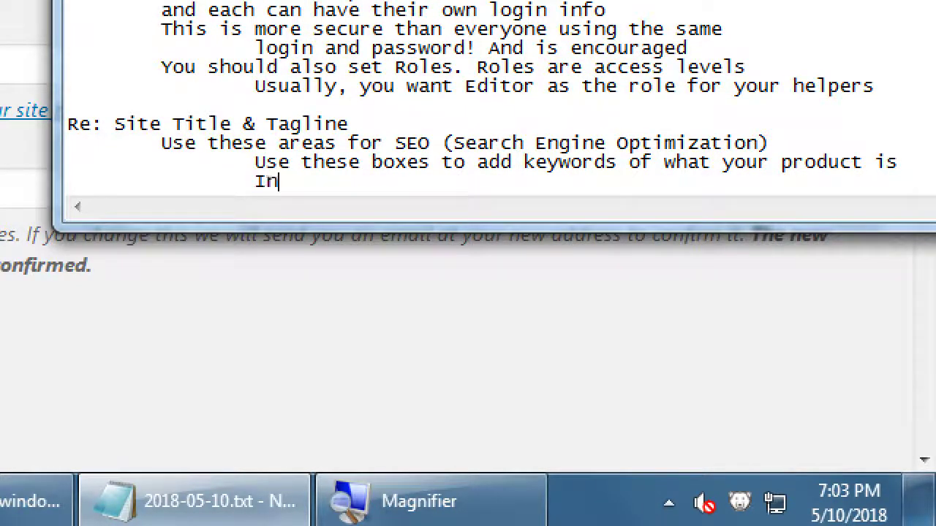
text( complete sentences)
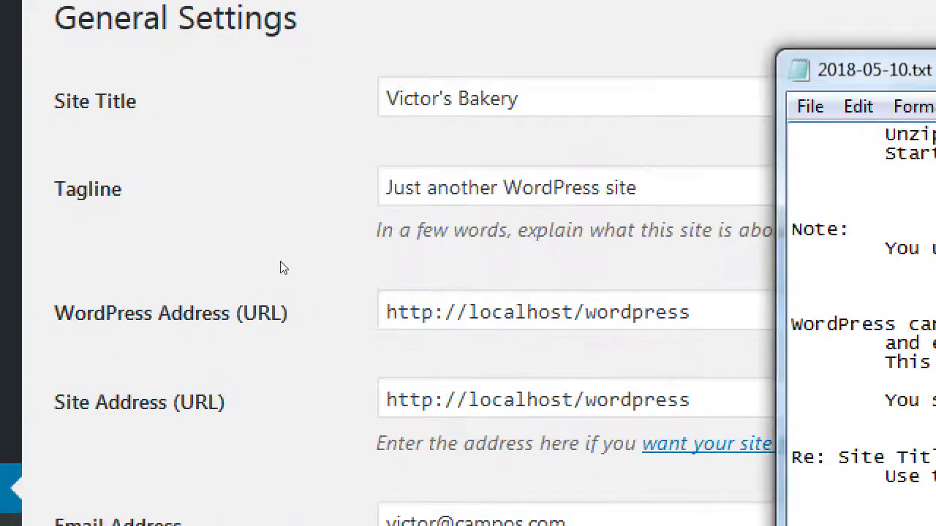
Replace the default tagline with 'San Diego Bakery focused on healthy and organic'.
click(391, 150)
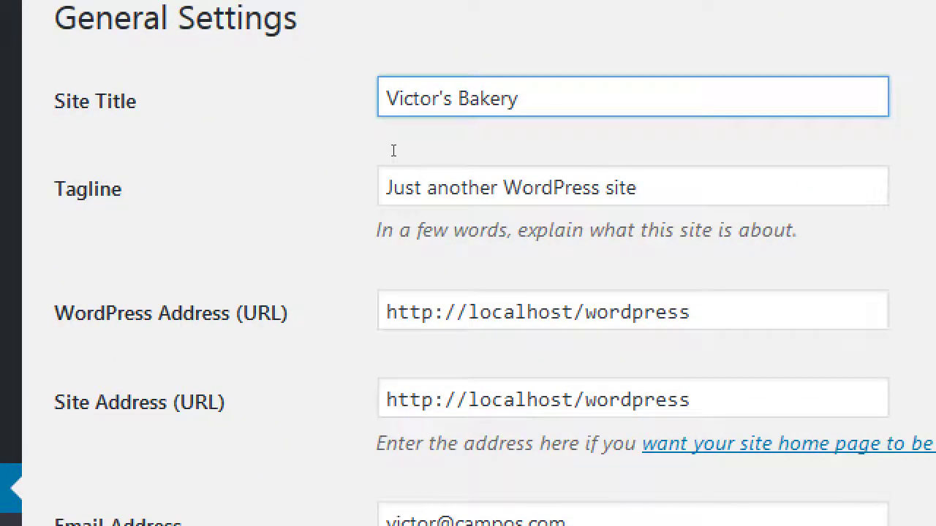
key(Tab)
key(BackSpace)
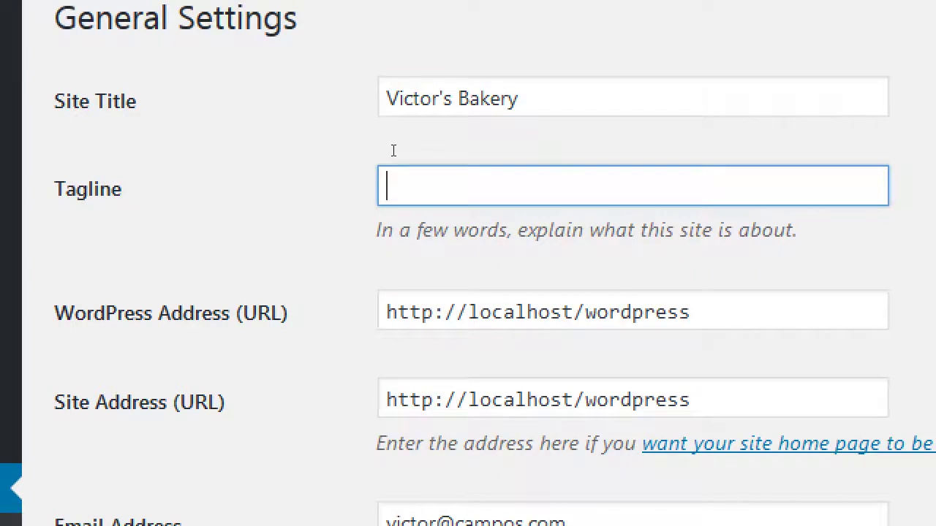
text(San Diego Bakery)
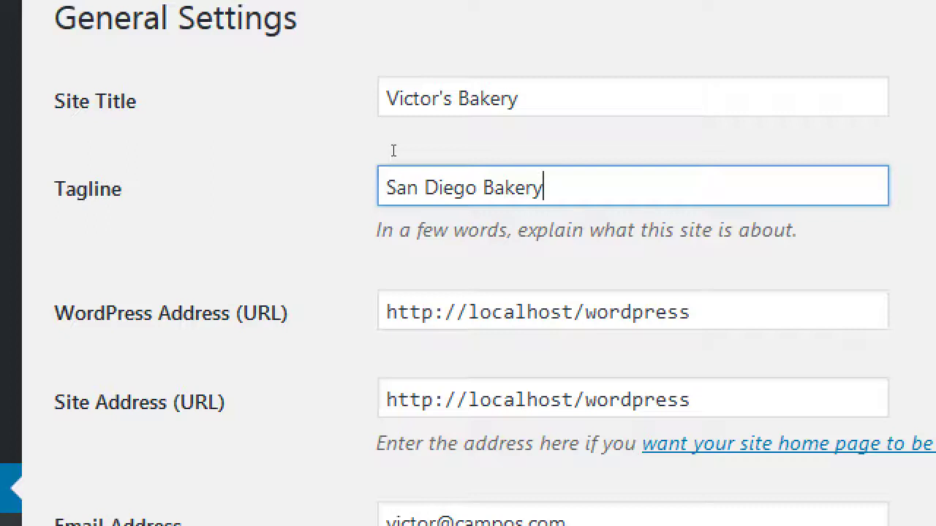
text(focused )
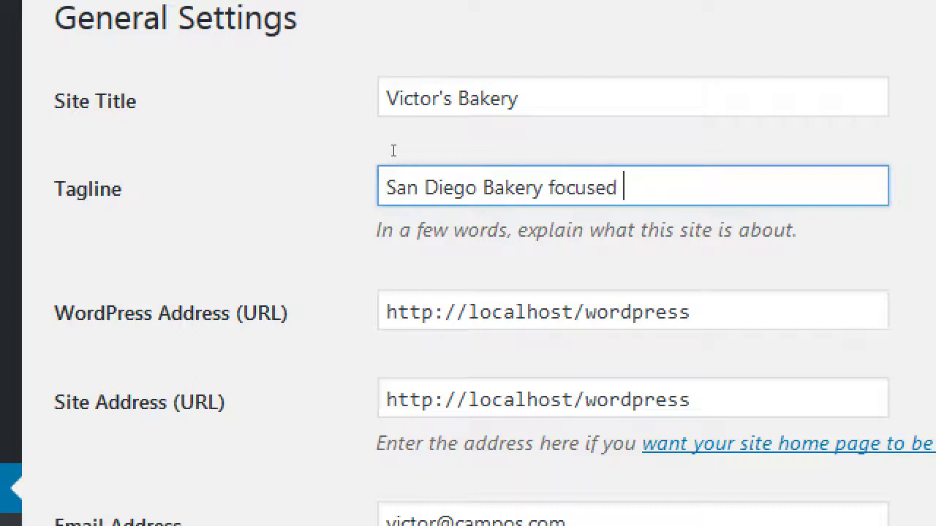
text(on healhty and)
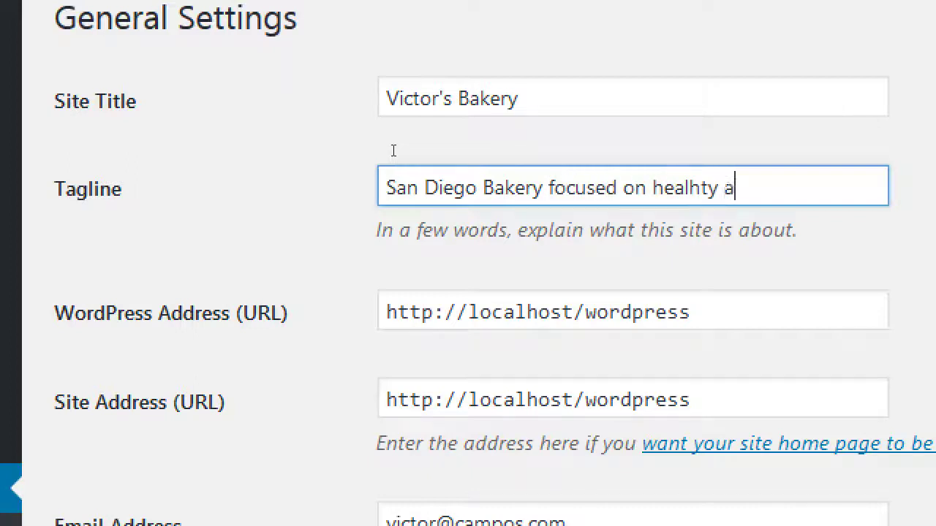
key(BackSpace)
key(BackSpace)
key(BackSpace)
key(BackSpace)
key(BackSpace)
key(BackSpace)
key(BackSpace)
key(BackSpace)
text(thy and org)
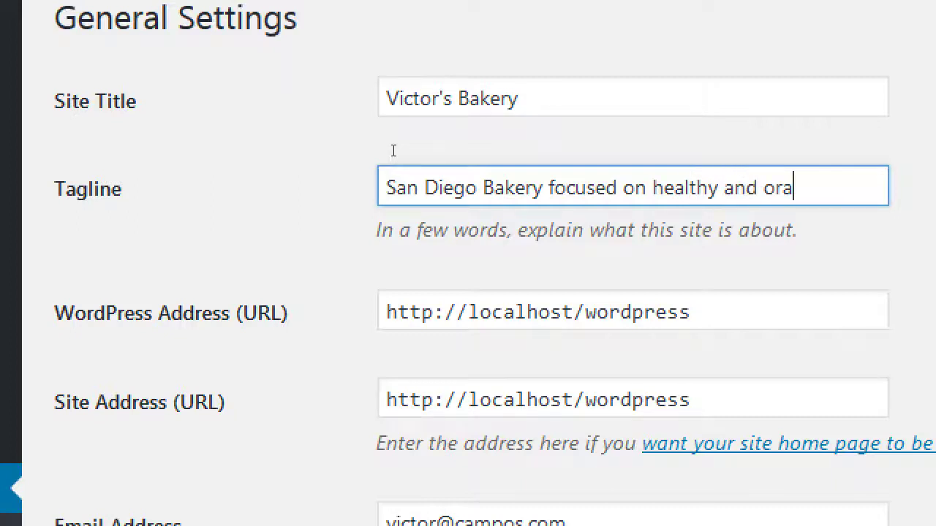
text(anic)
Change the tagline to 'Family-owned bakery in the heart of San Diego' and return to the Site Title.
key(ctrl+a)
key(BackSpace)
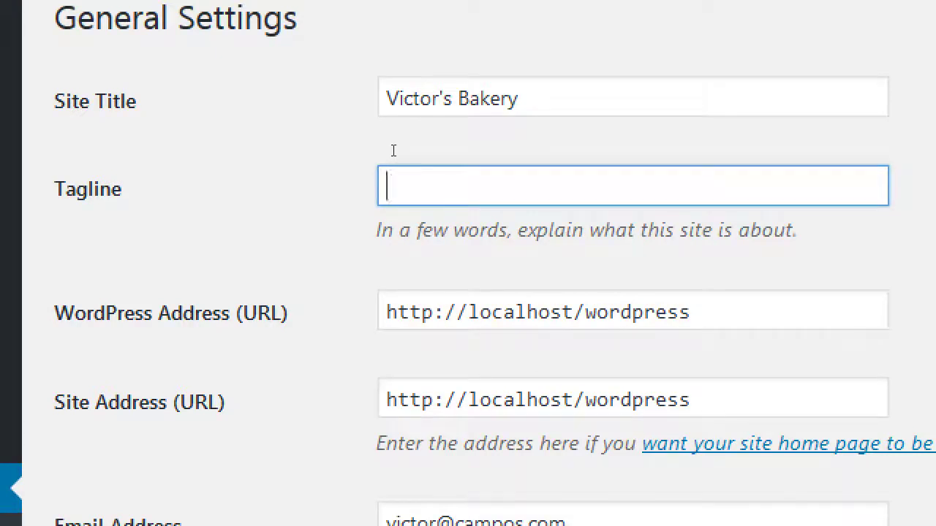
text(Family-owned bakery)
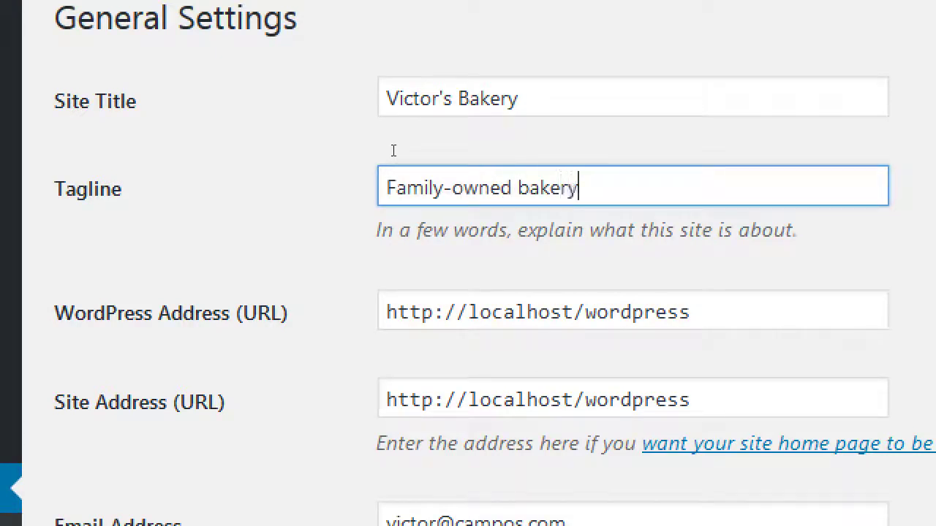
text( in the heart )
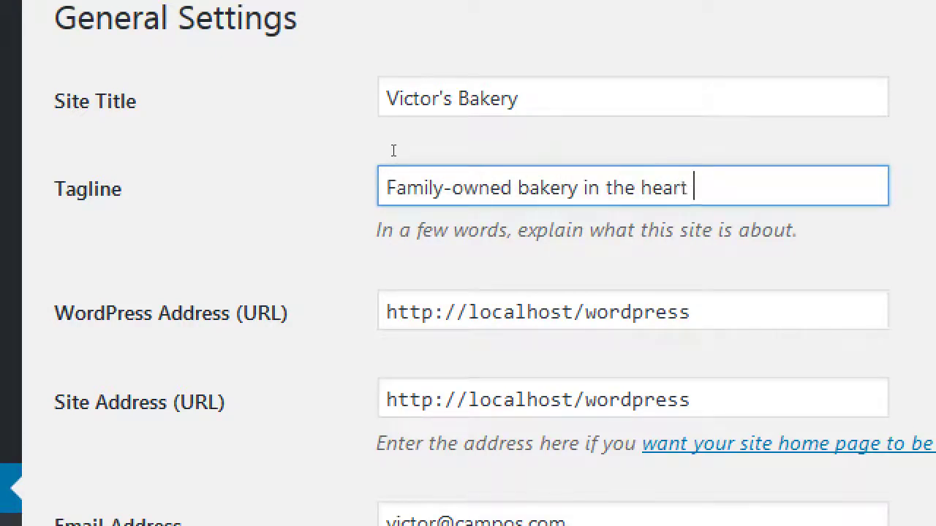
text(of San Diego)
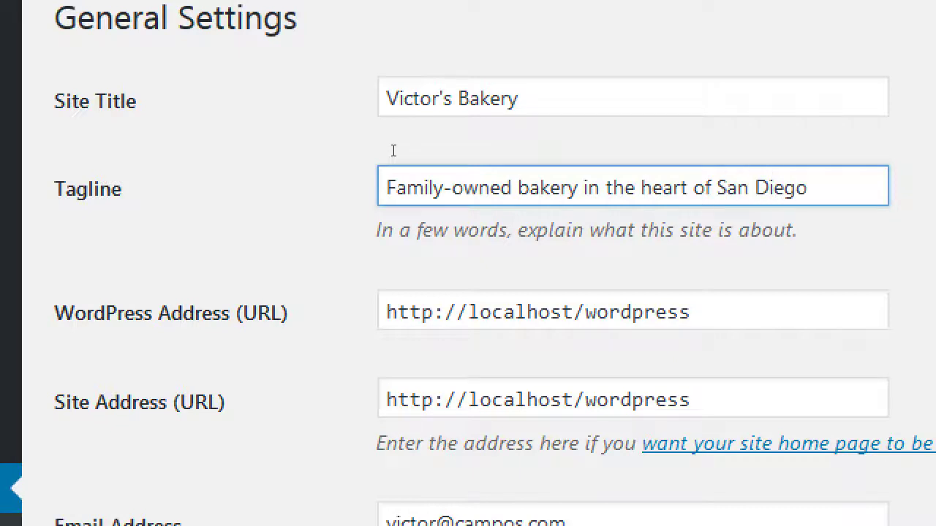
key(shift+Tab)
key(End)
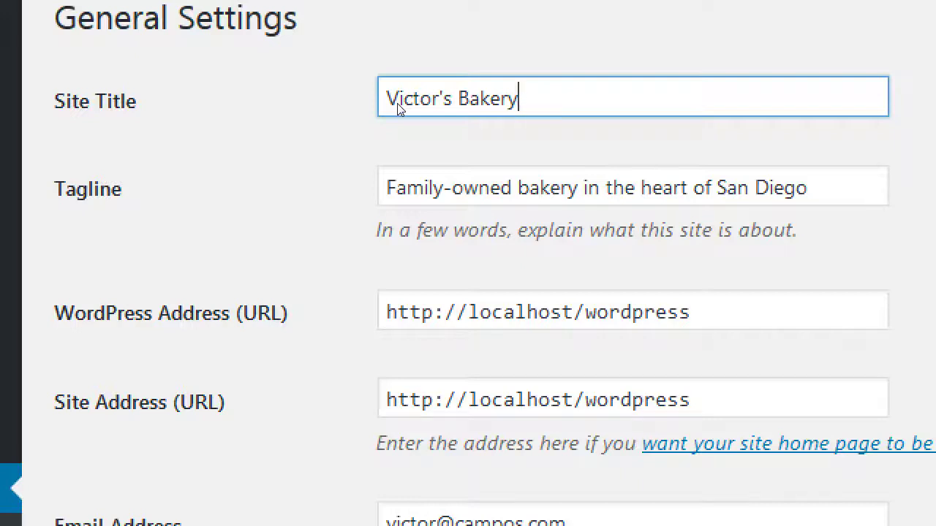
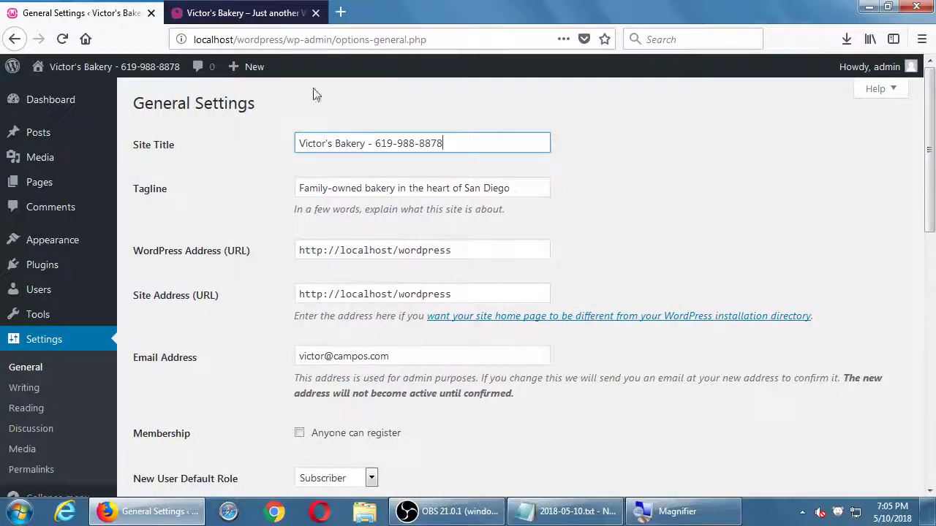
Append a dash and the bakery's phone number to the Site Title, then check the front page.
click(263, 12)
scroll(227, 314, down, 3)
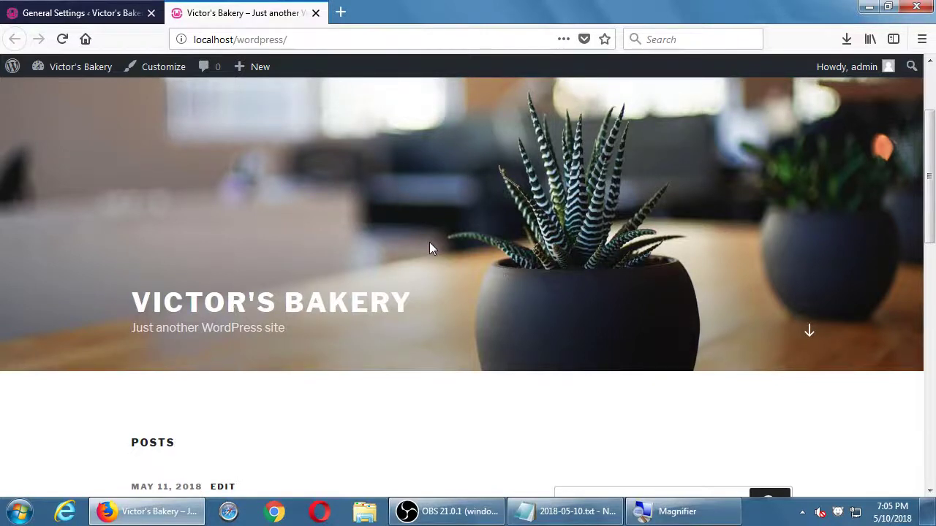
scroll(429, 248, up, 3)
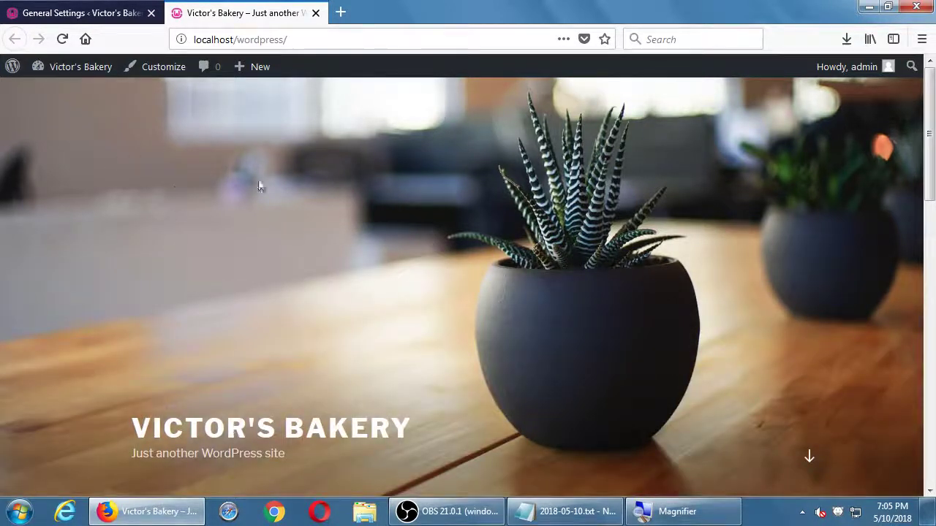
click(135, 25)
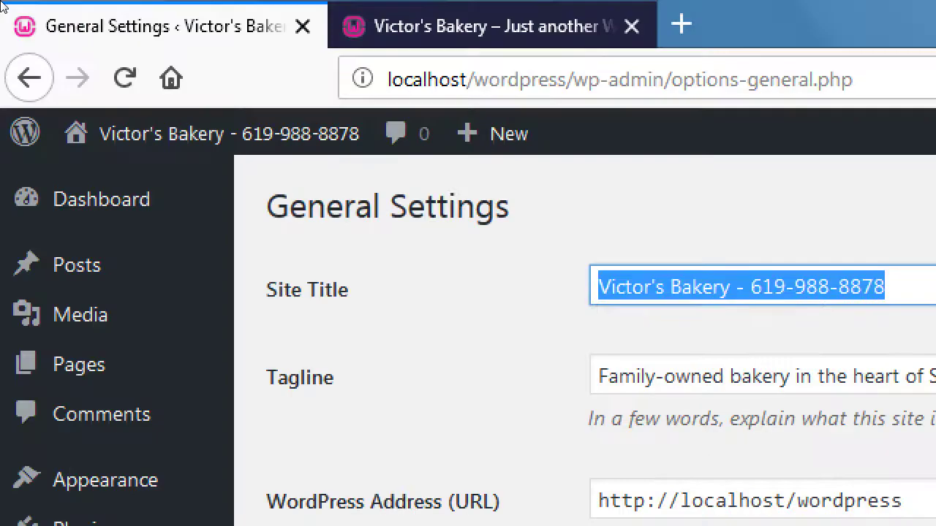
Step through the Site Title and Tagline fields, then switch to the Notepad notes.
key(End)
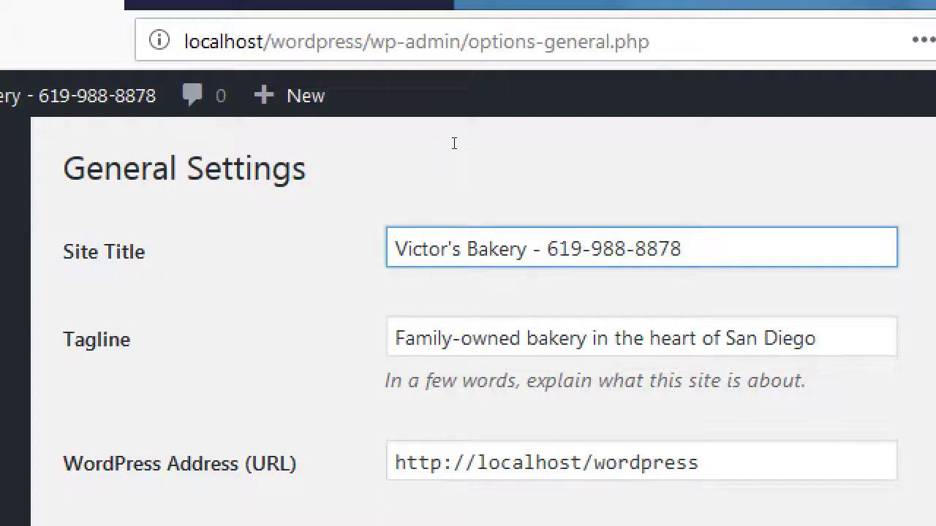
key(Tab)
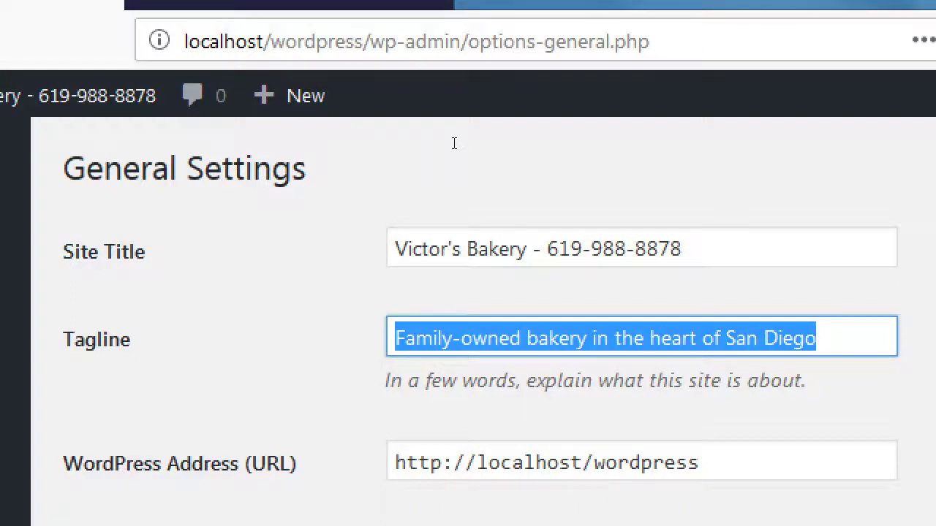
key(alt+Tab)
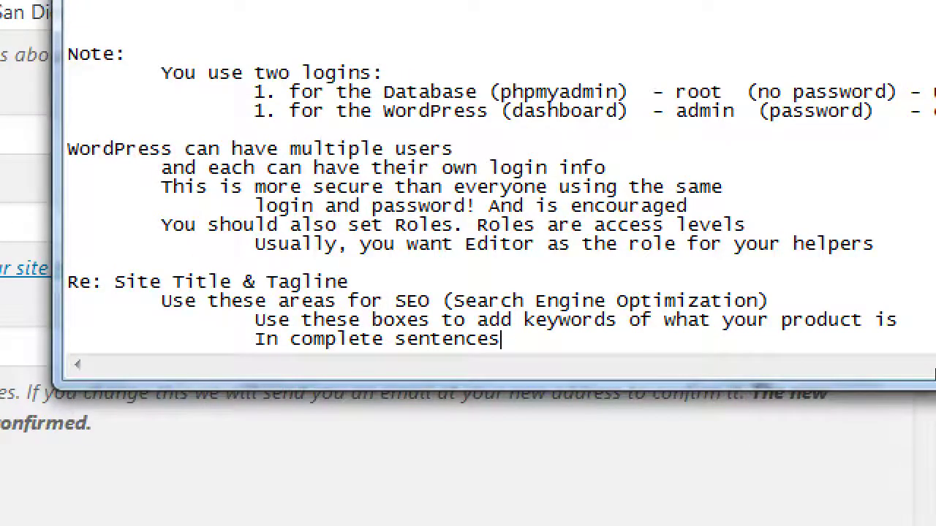
Add indented notes 'You can add basic contact info to the Tagline' and '(phone number; address)'.
key(Return)
key(Tab)
key(Tab)
text(Y)
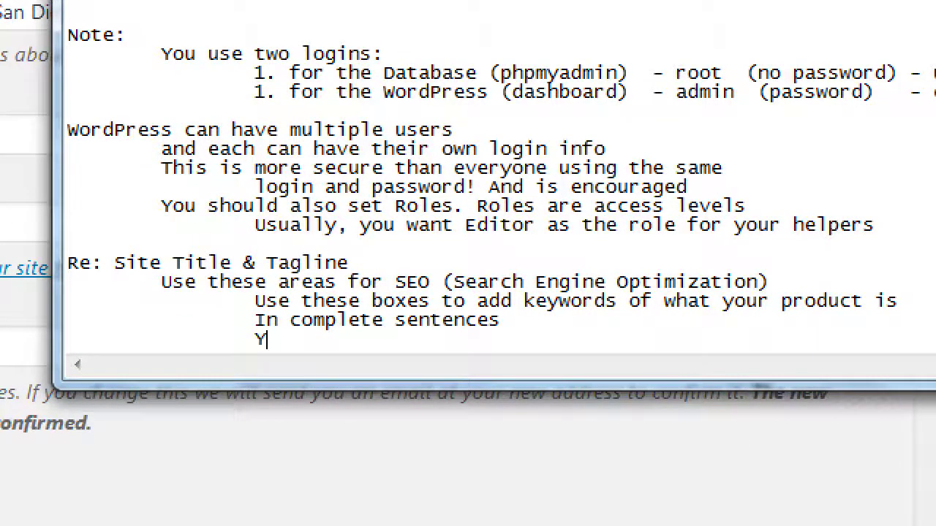
text(ou can add basic ocnt)
key(BackSpace)
key(BackSpace)
key(BackSpace)
key(BackSpace)
text(contact info to the Tagline)
key(Return)
key(Tab)
key(Tab)
key(Tab)
text((ph)
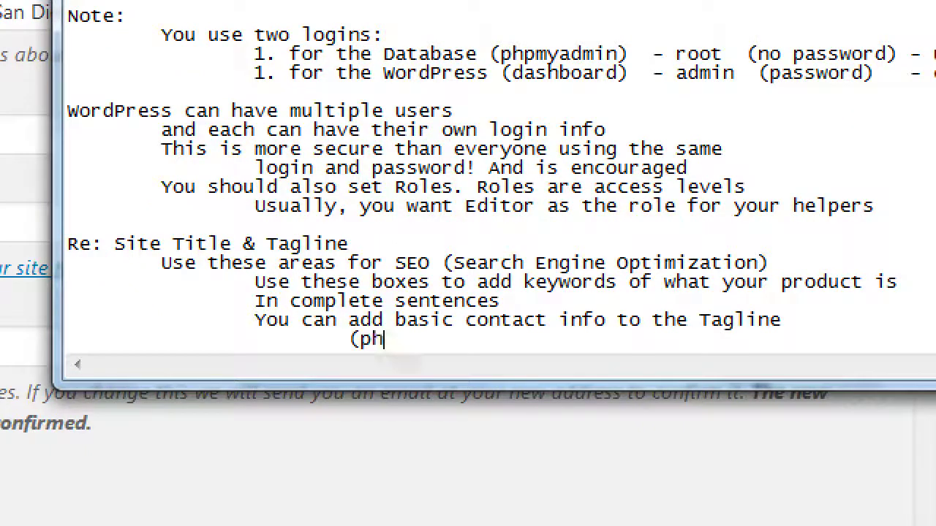
text(one number; address))
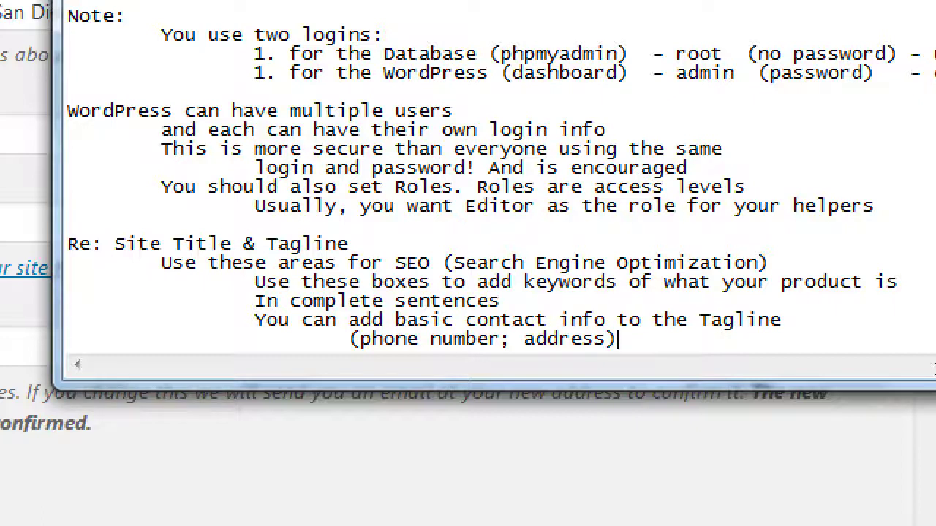
Add the note 'Even if the theme doesn't show the tagline, the search engine can still see it'.
key(Return)
key(Tab)
key(Tab)
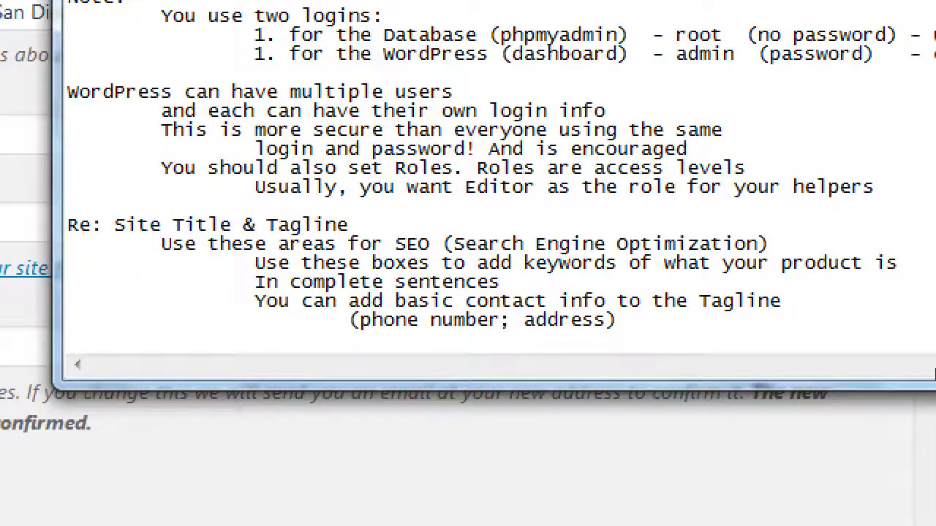
text(EVen if the them)
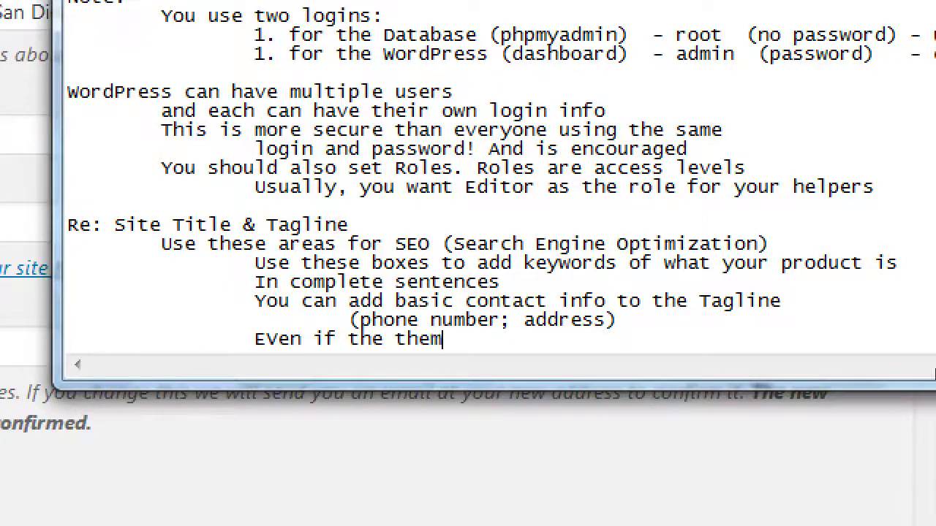
text(e doesn't show the )
text(talgine)
key(BackSpace)
key(BackSpace)
key(BackSpace)
key(BackSpace)
key(BackSpace)
text(gline, the)
key(Return)
key(Tab)
key(Tab)
key(Tab)
text(serach)
key(BackSpace)
key(BackSpace)
key(BackSpace)
text(ach engines)
text(can r)
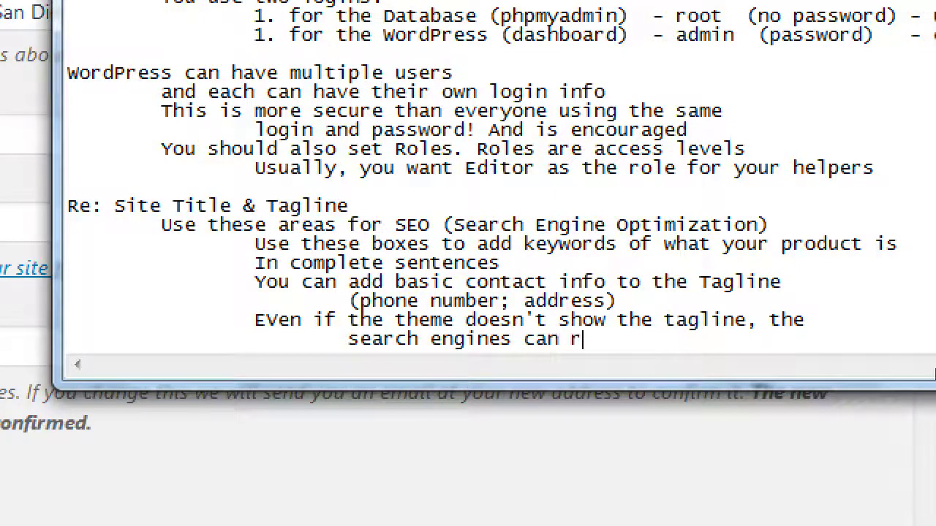
key(BackSpace)
text(ste)
key(BackSpace)
text(ill see it)
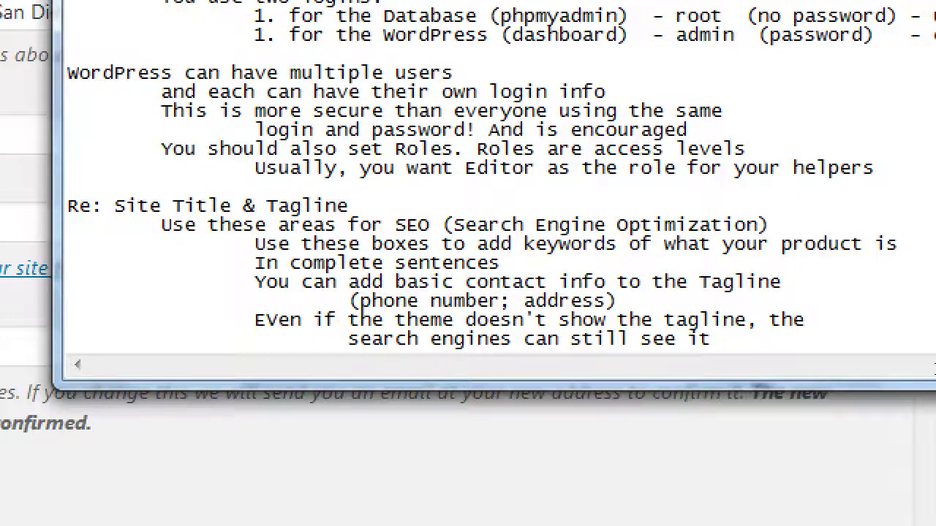
key(super+minus)
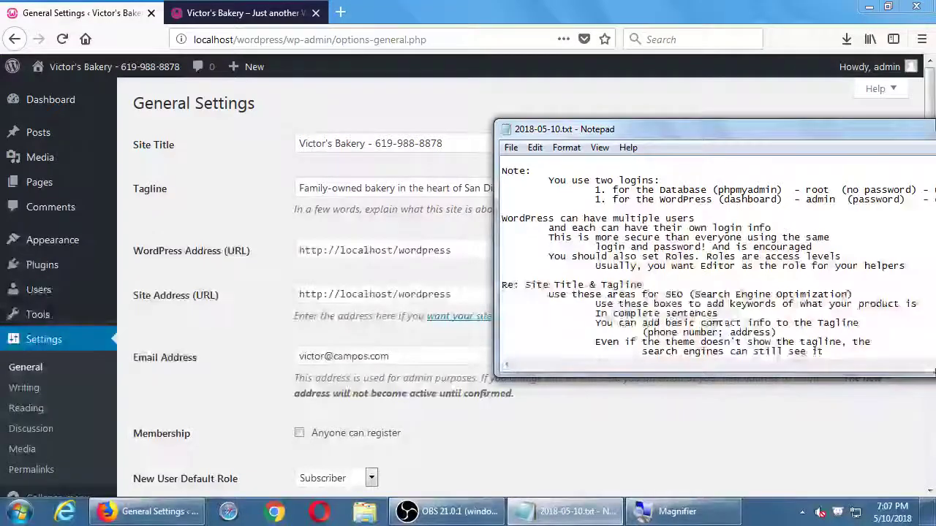
In General Settings, try an ampersand after 'San Diego' in the tagline, then remove it.
click(813, 6)
triple_click(369, 183)
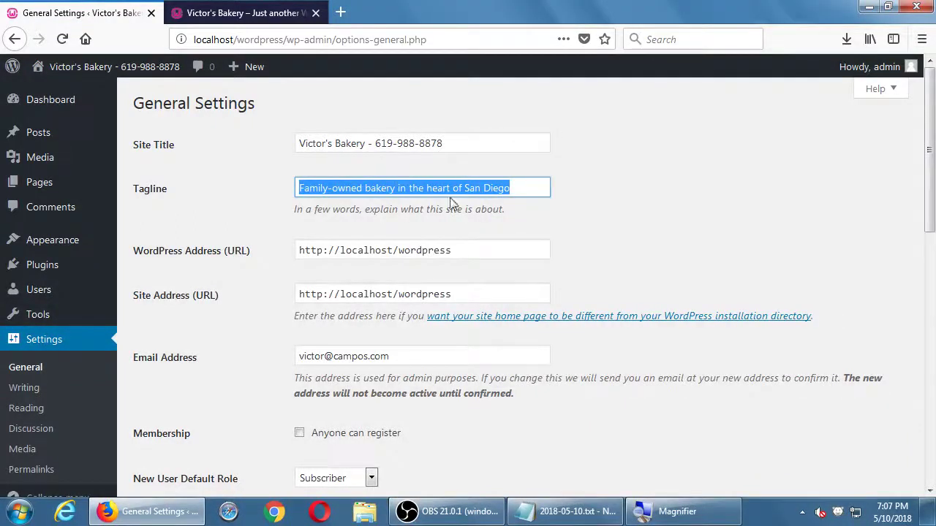
click(526, 188)
key(super+plus)
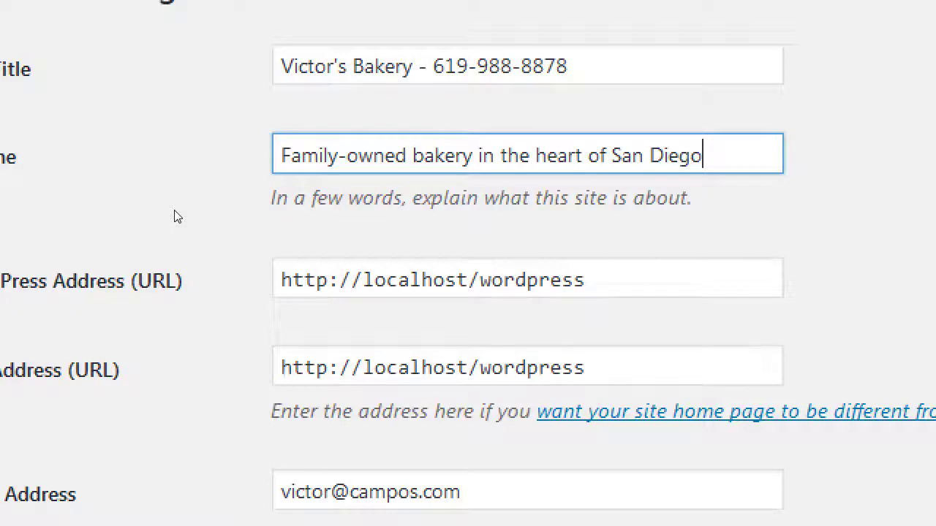
text(&amp;)
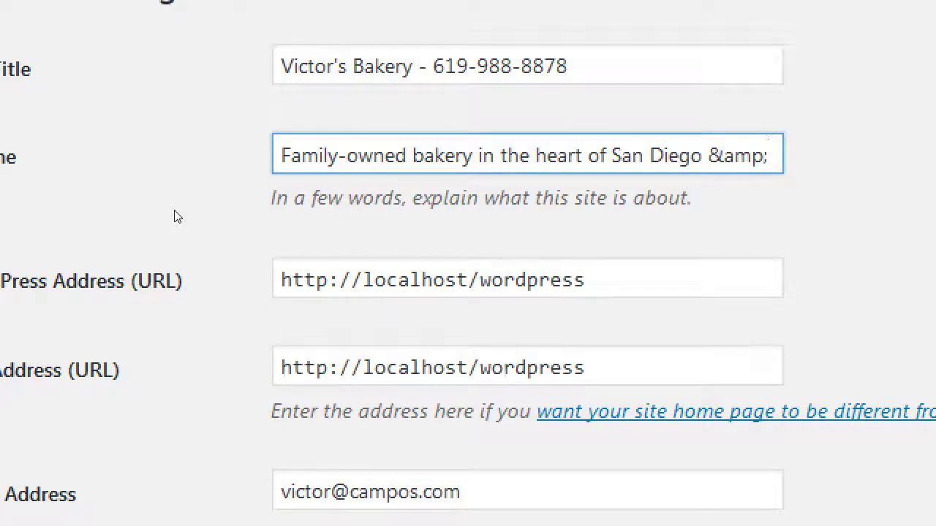
key(shift+Left)
key(shift+Left)
key(shift+Left)
key(shift+Left)
key(shift+Left)
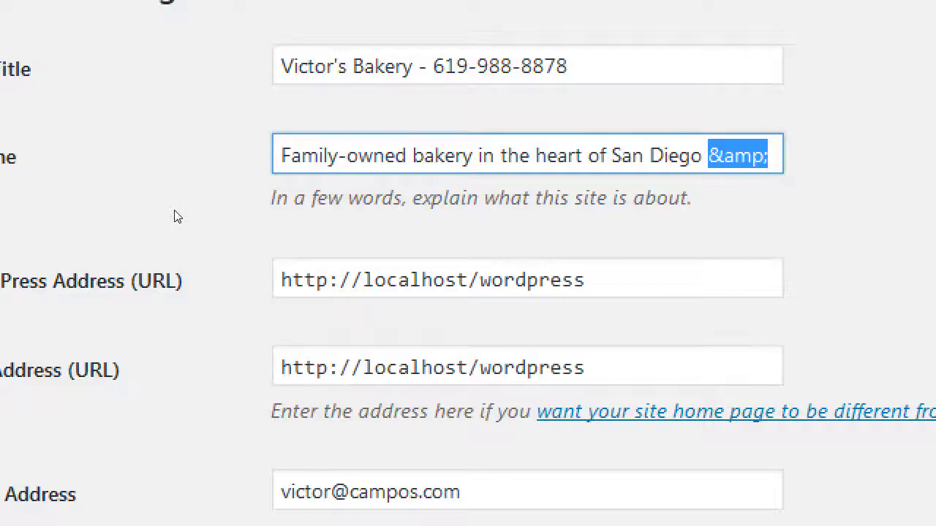
text(&)
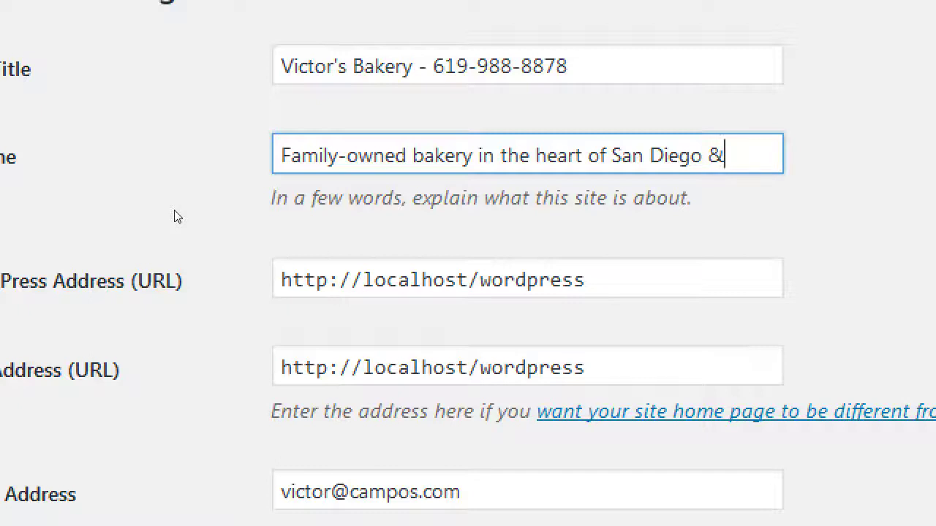
key(BackSpace)
key(BackSpace)
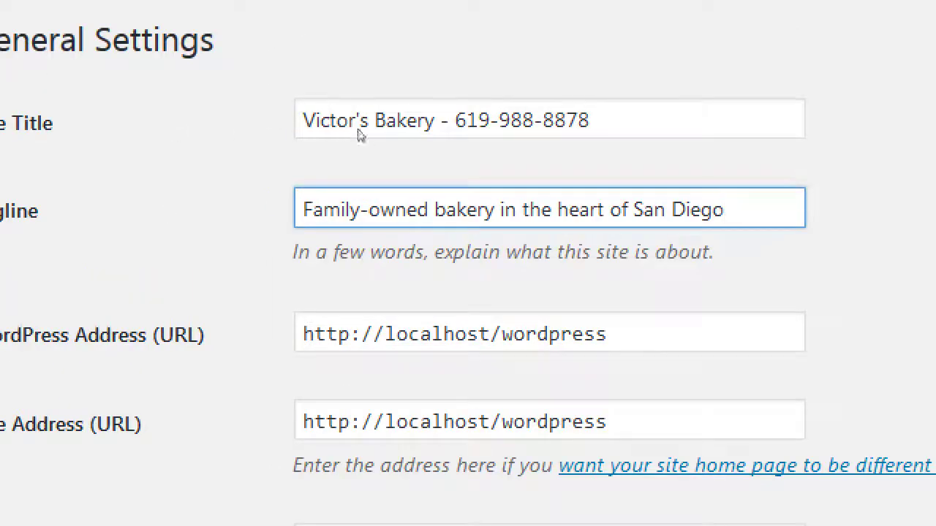
Reformat the bakery's phone number in the Site Title with dots between its digit groups.
click(396, 136)
key(BackSpace)
text())
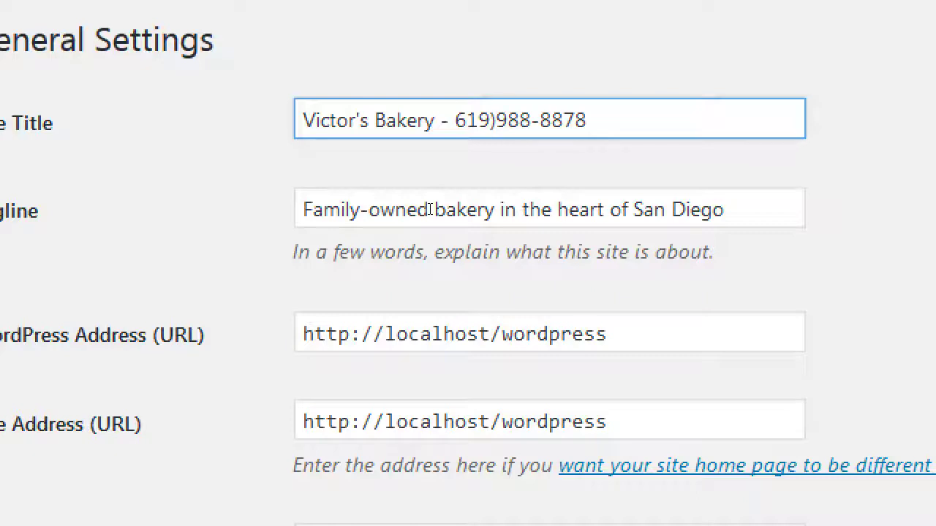
key(Left)
key(Left)
key(Left)
key(Left)
text(()
key(Right)
key(Right)
key(Right)
key(Right)
key(Right)
key(Right)
key(Right)
key(Right)
key(shift+Left)
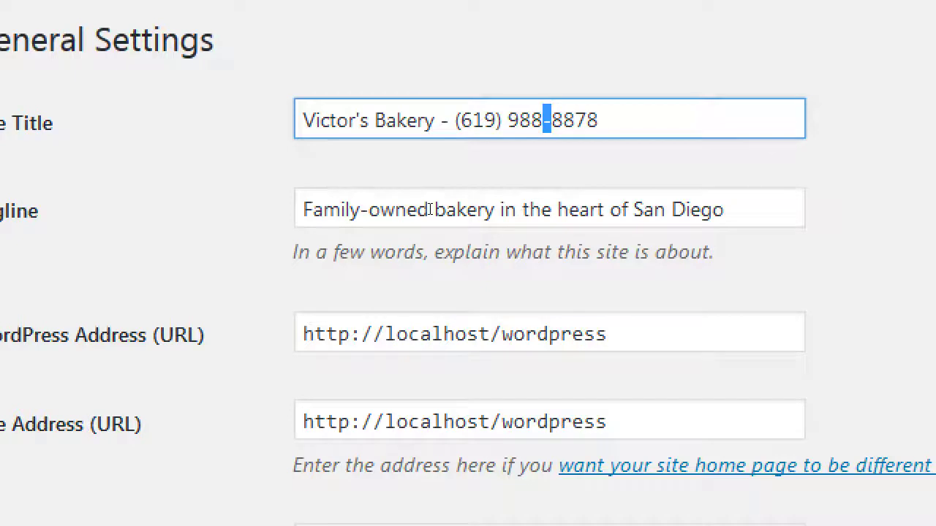
text(.)
key(Left)
key(Left)
key(Left)
key(Left)
key(BackSpace)
key(BackSpace)
text(.)
key(Left)
key(Left)
key(Left)
key(Left)
key(BackSpace)
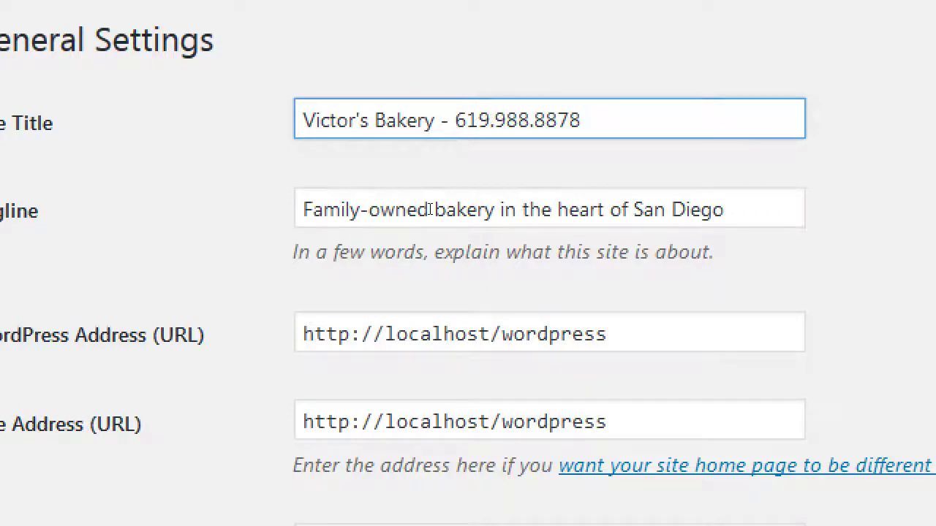
key(End)
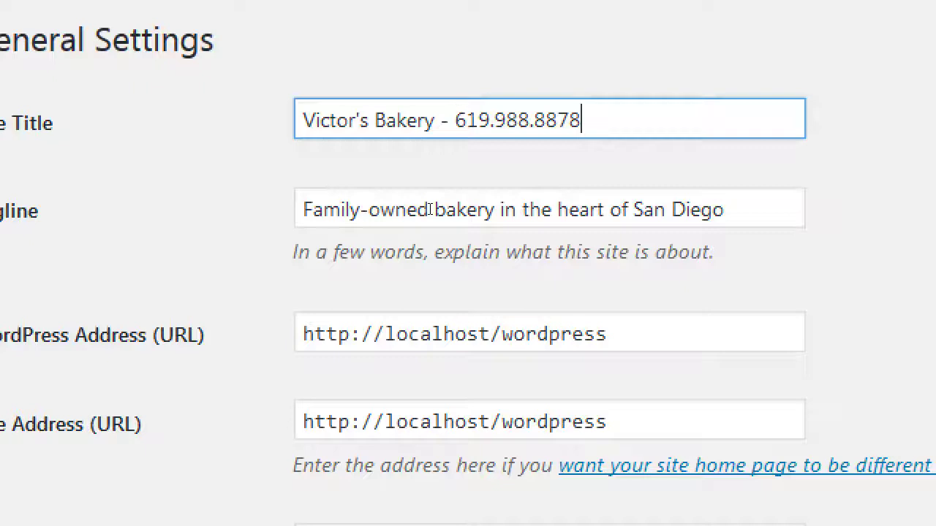
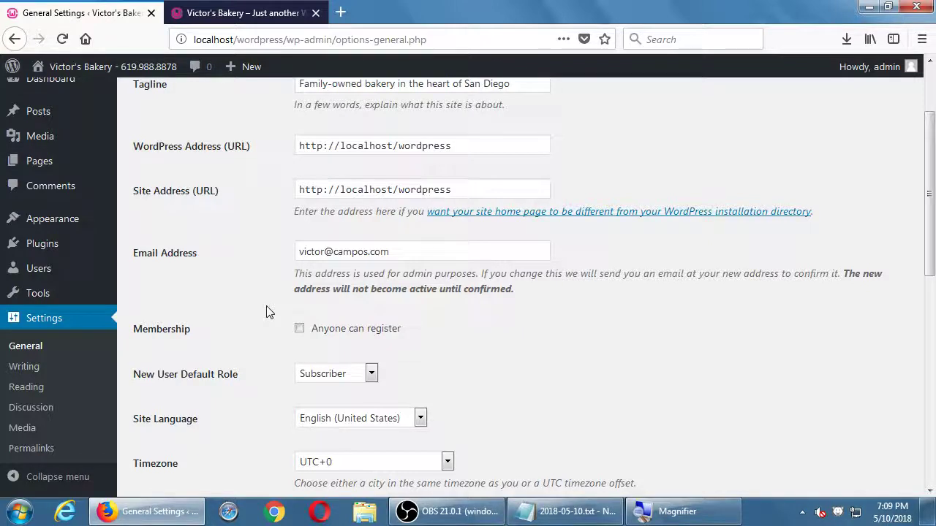
key(super+plus)
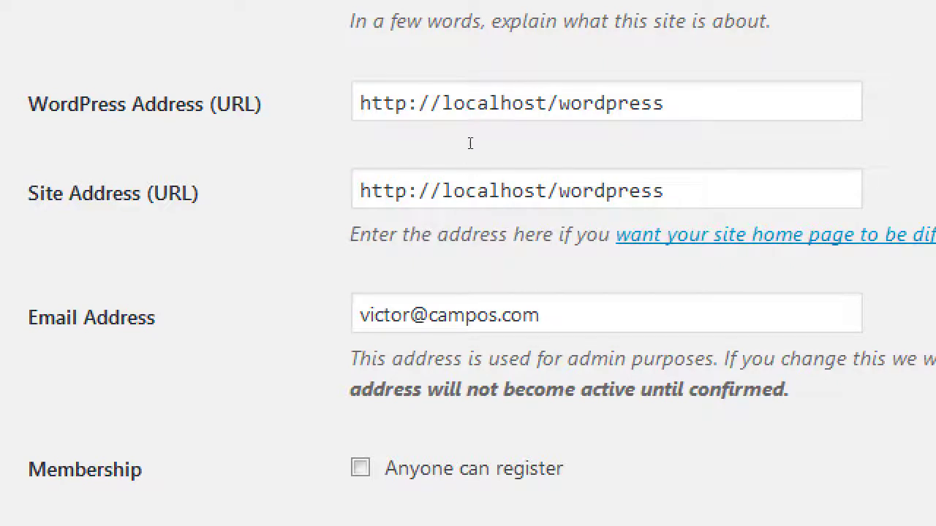
key(Tab)
key(ctrl+a)
text(htt)
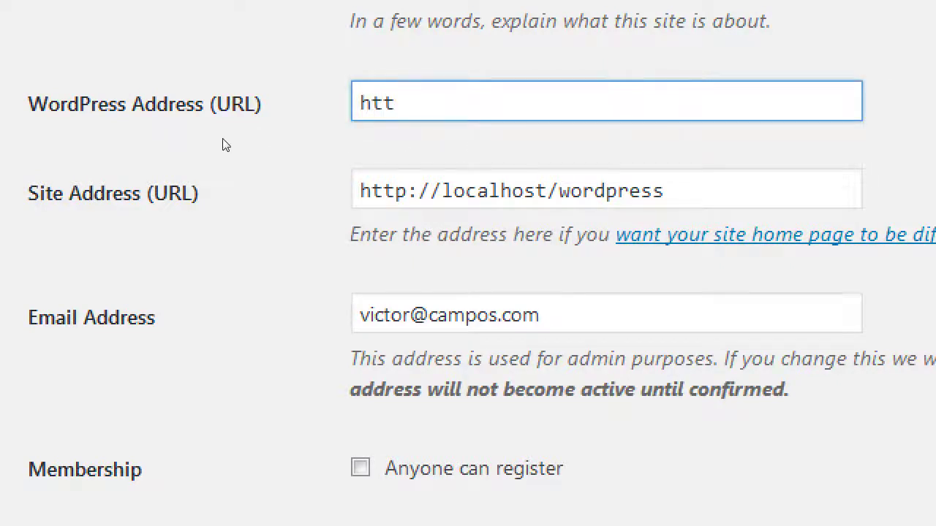
text(p://victorsbkaer)
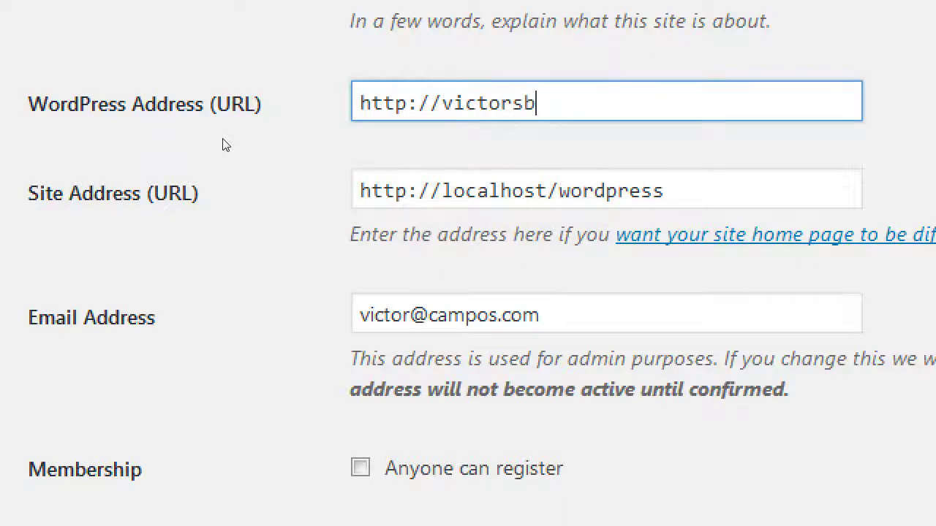
key(BackSpace)
key(BackSpace)
key(BackSpace)
key(BackSpace)
text(akery.com)
key(Tab)
text(http://victorsbakery.com)
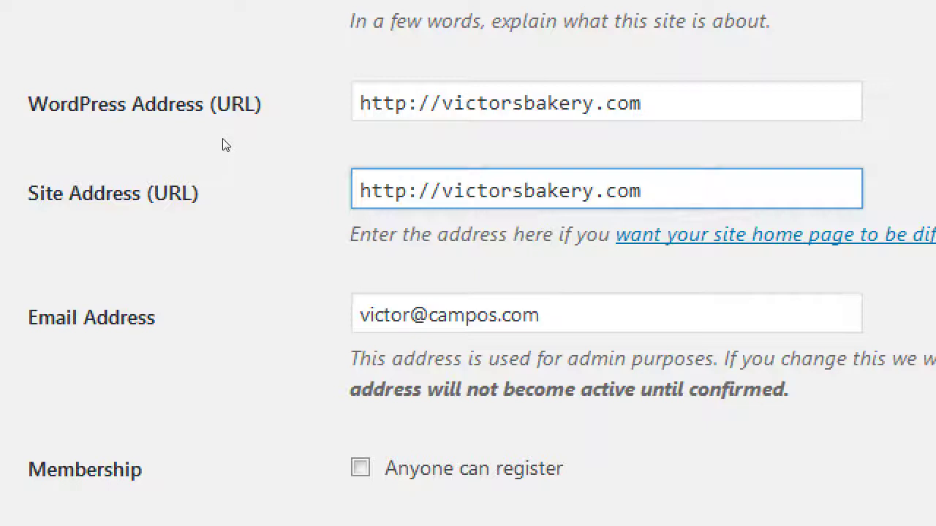
key(shift+Tab)
key(End)
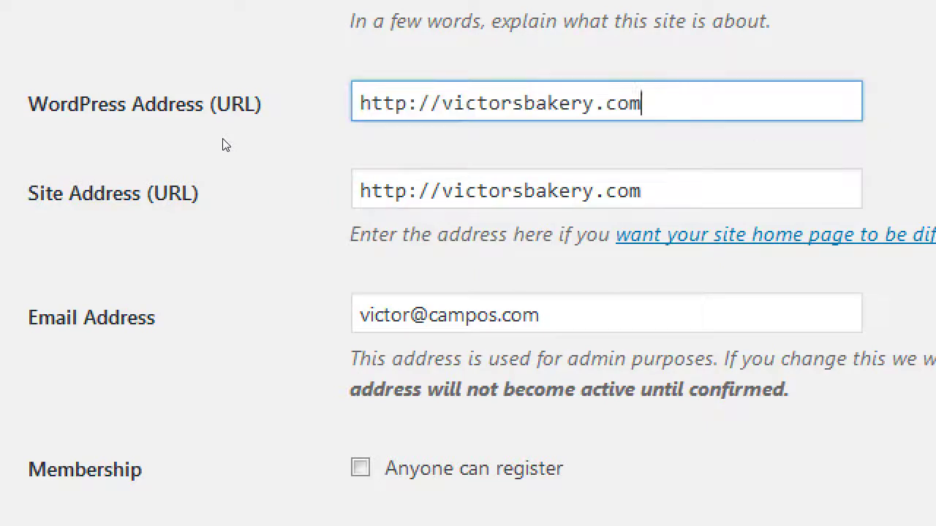
text(/wpa)
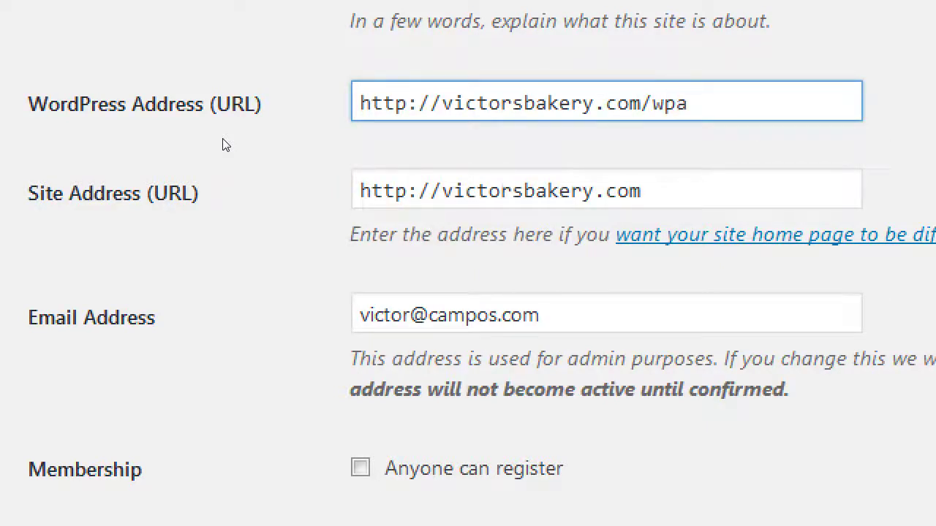
key(BackSpace)
text(-admin)
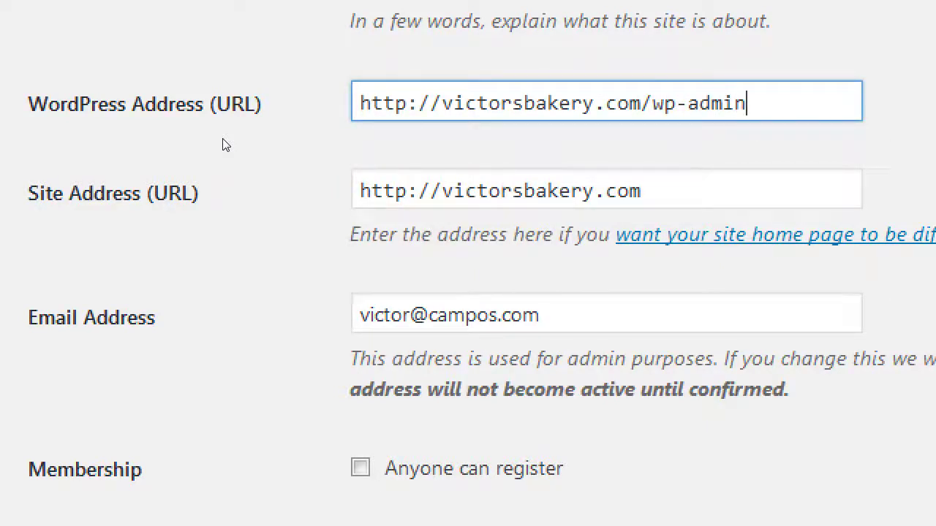
key(BackSpace)
key(BackSpace)
key(BackSpace)
key(BackSpace)
key(BackSpace)
key(BackSpace)
key(BackSpace)
key(BackSpace)
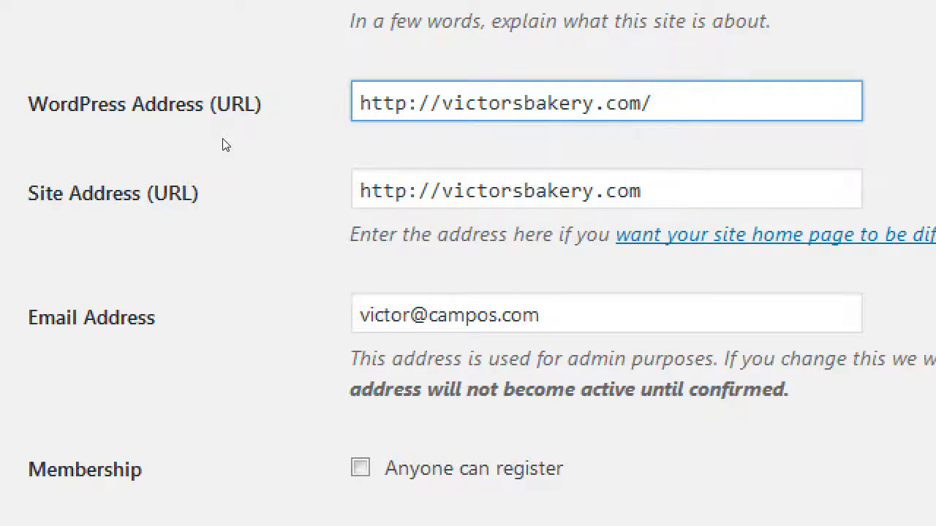
text(secret/wp-ad)
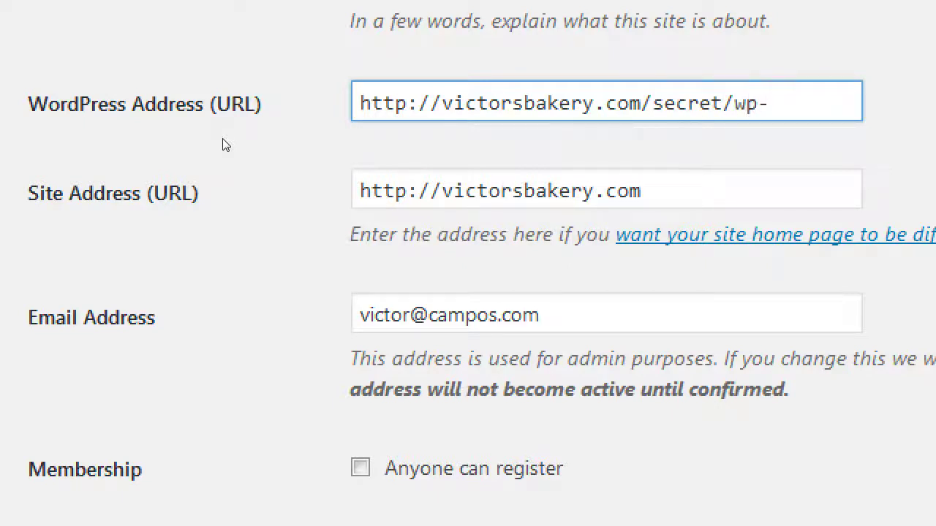
text(min)
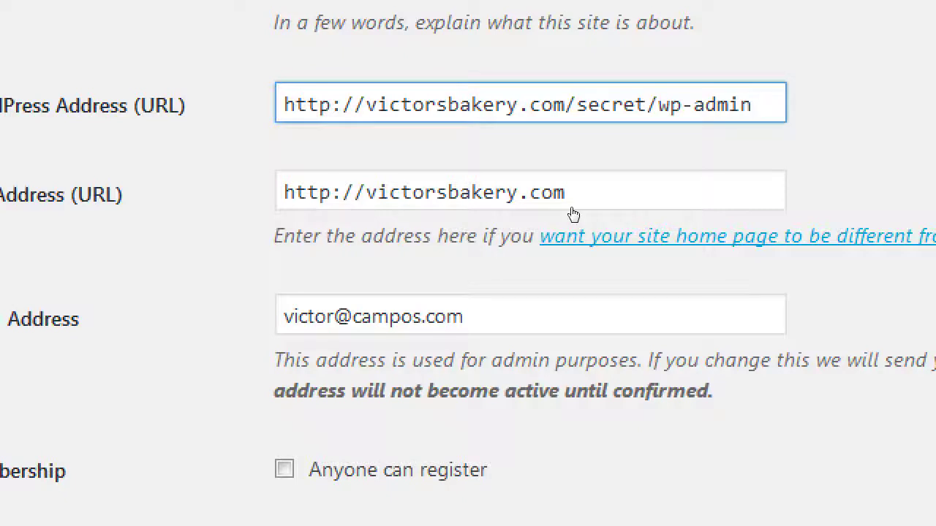
key(Left)
key(Left)
key(Left)
key(Left)
key(Left)
key(Left)
key(Left)
key(Left)
key(Left)
key(BackSpace)
key(BackSpace)
key(BackSpace)
key(BackSpace)
key(BackSpace)
key(BackSpace)
key(BackSpace)
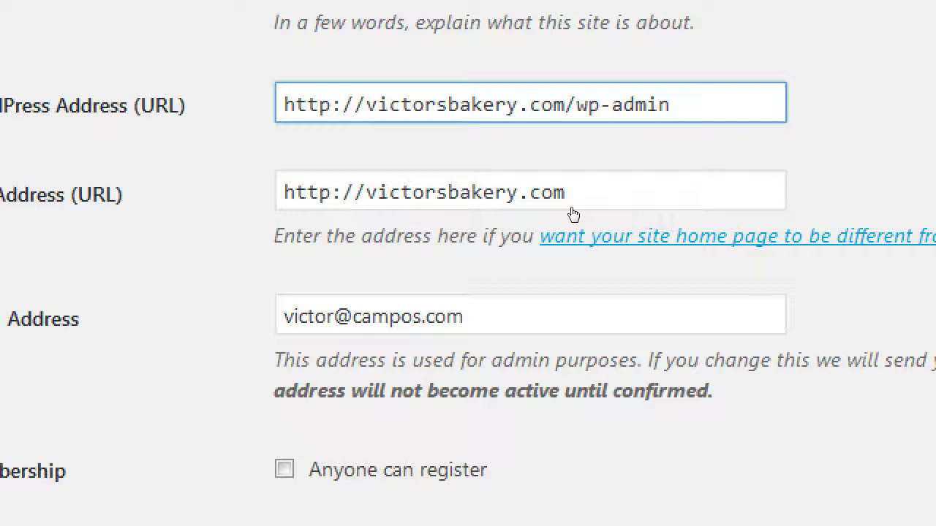
text(/)
text(myl)
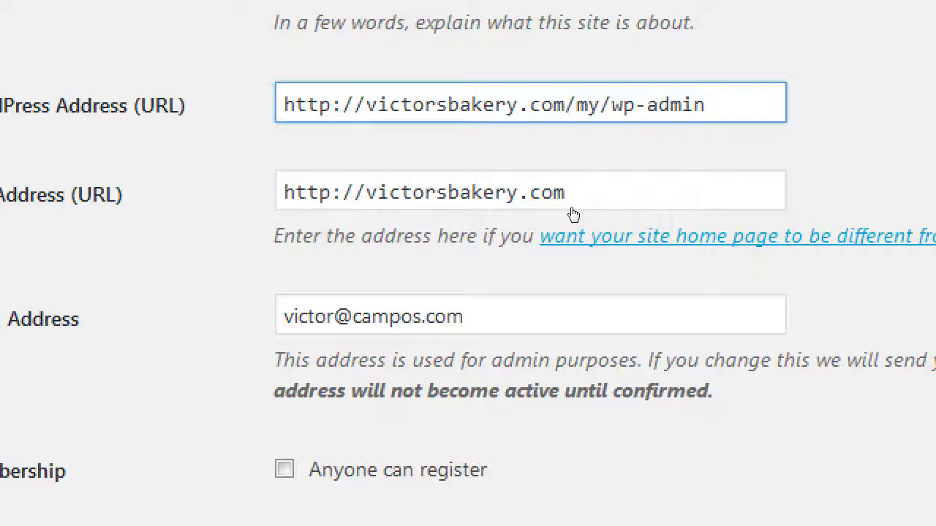
text(oginpage)
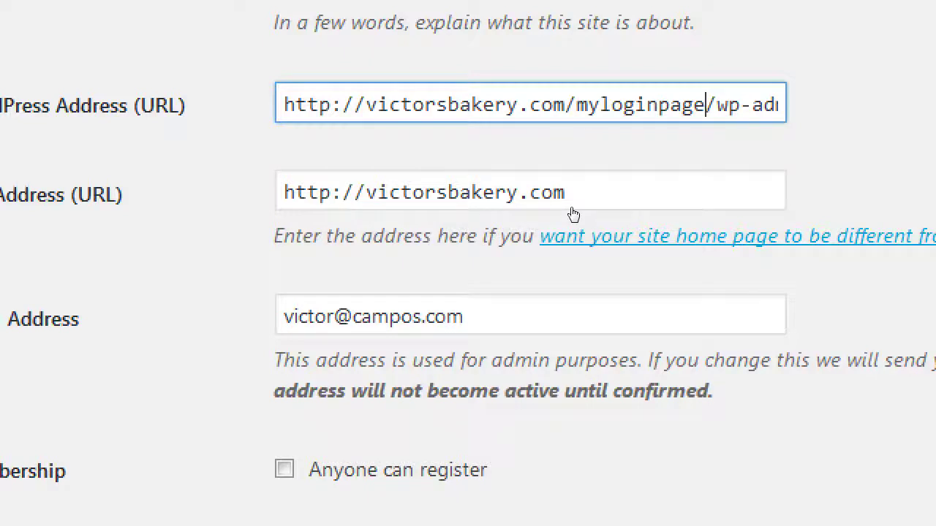
key(alt+Tab)
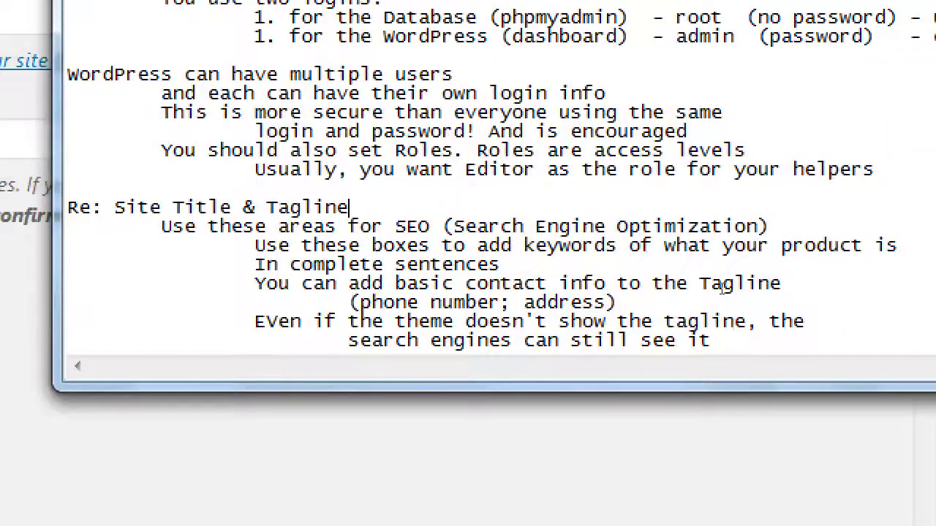
Add the note line 'For more security, you can change WordPress Address (URL)' below the tagline tips.
key(Return)
key(Return)
text(For more )
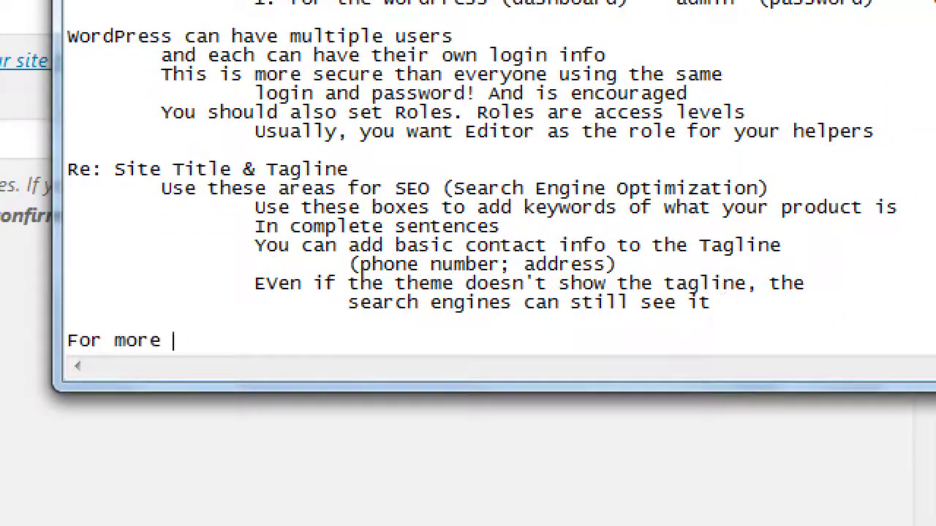
text(security)
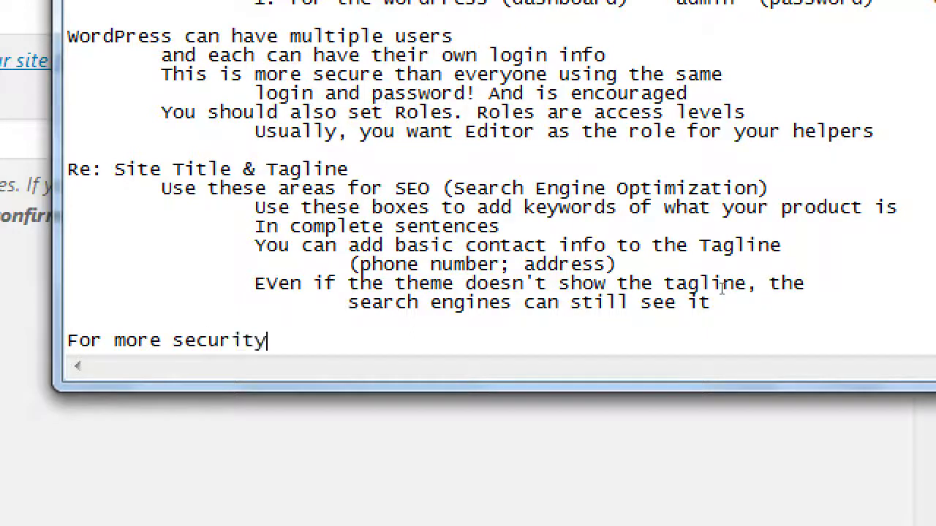
text(, you can change)
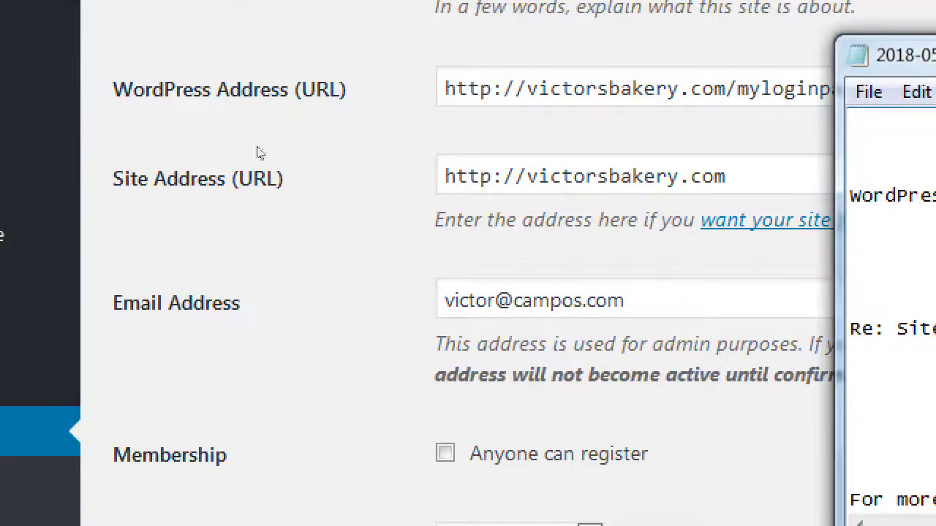
drag(242, 120, 48, 121)
drag(152, 160, 141, 159)
key(ctrl+c)
key(alt+Tab)
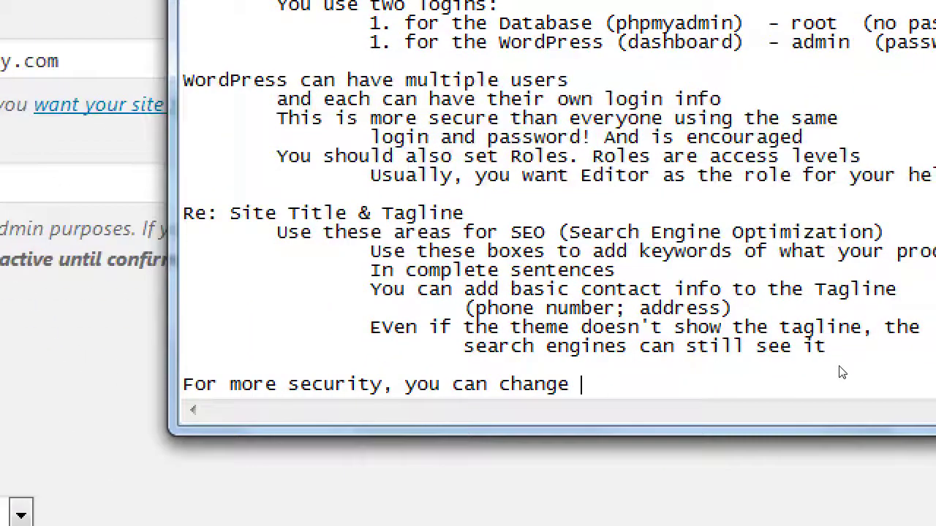
key(ctrl+v)
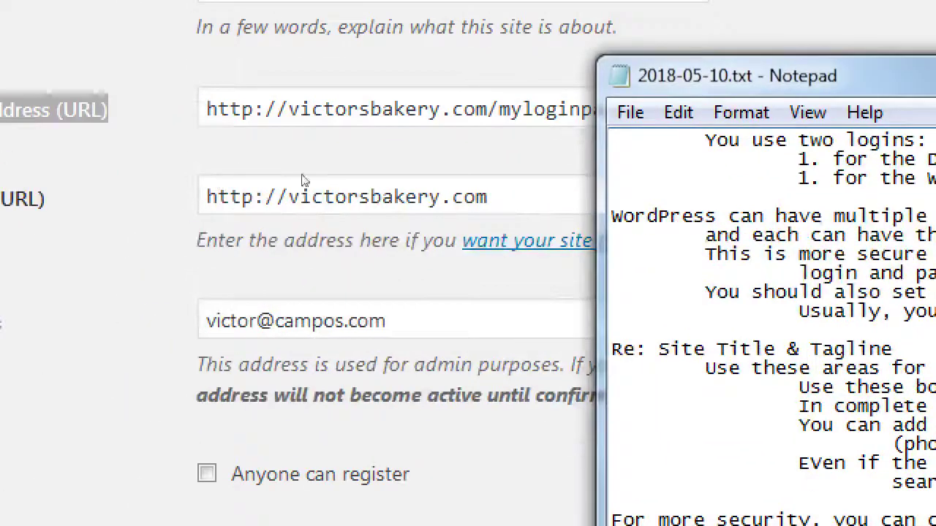
Replace the login folder myloginpage with dfdfdf in the WordPress Address.
click(410, 108)
key(ctrl+shift+Right)
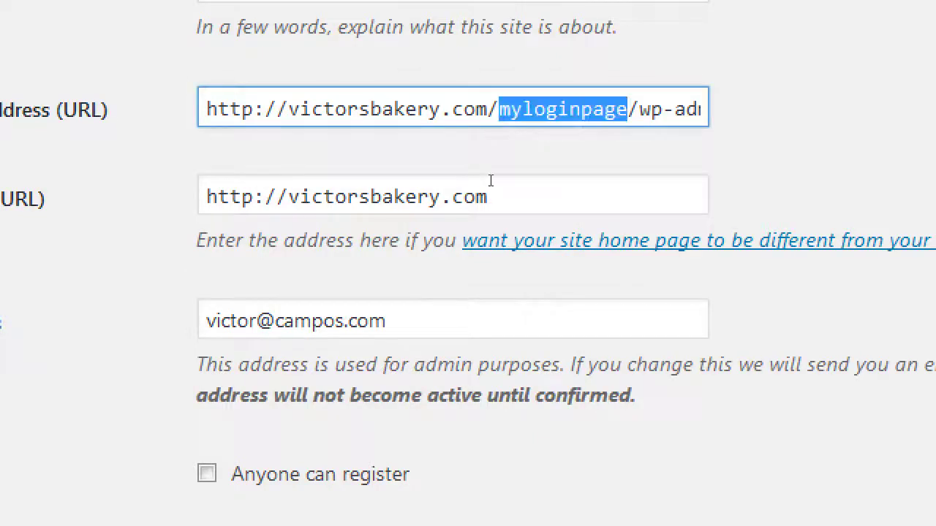
text(dfdfdf)
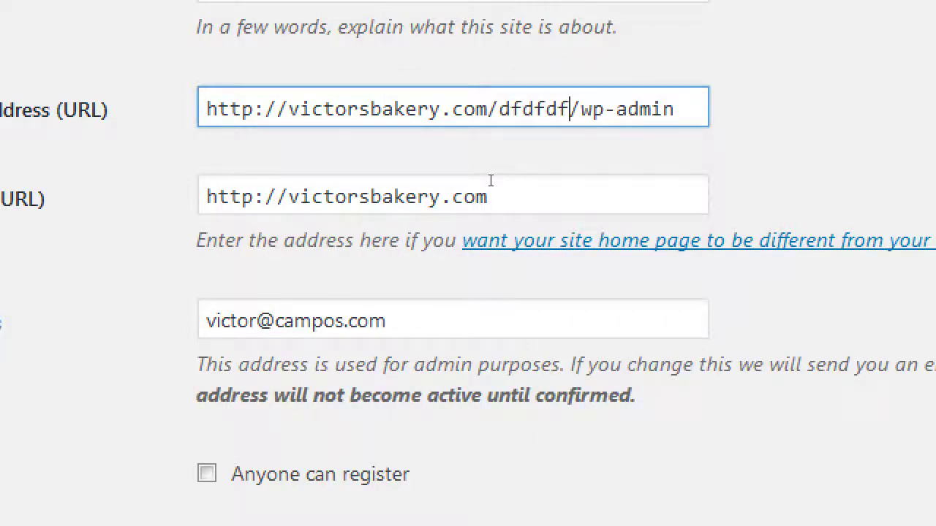
drag(487, 197, 166, 204)
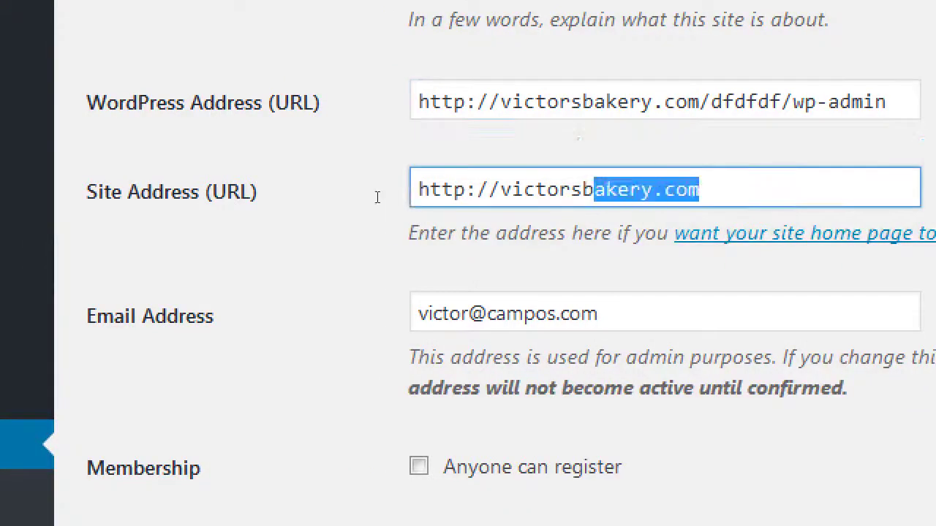
drag(377, 197, 298, 198)
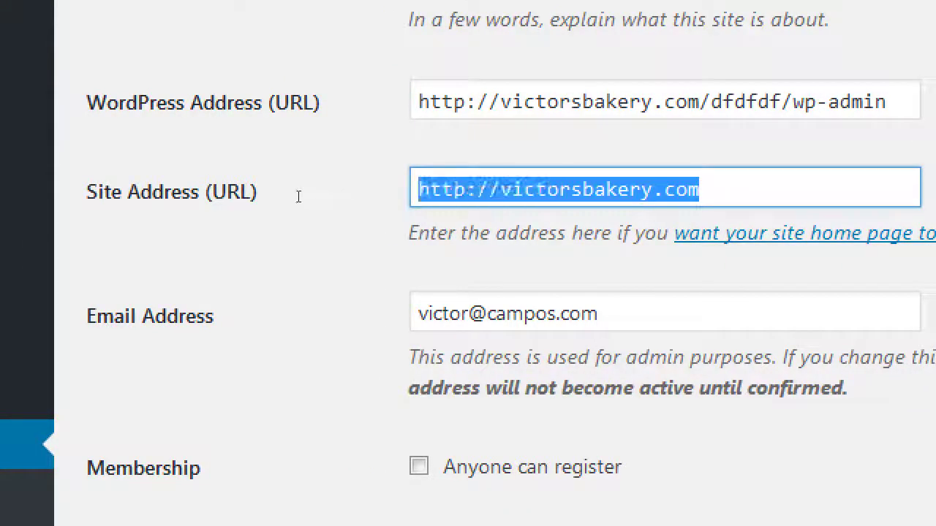
key(Right)
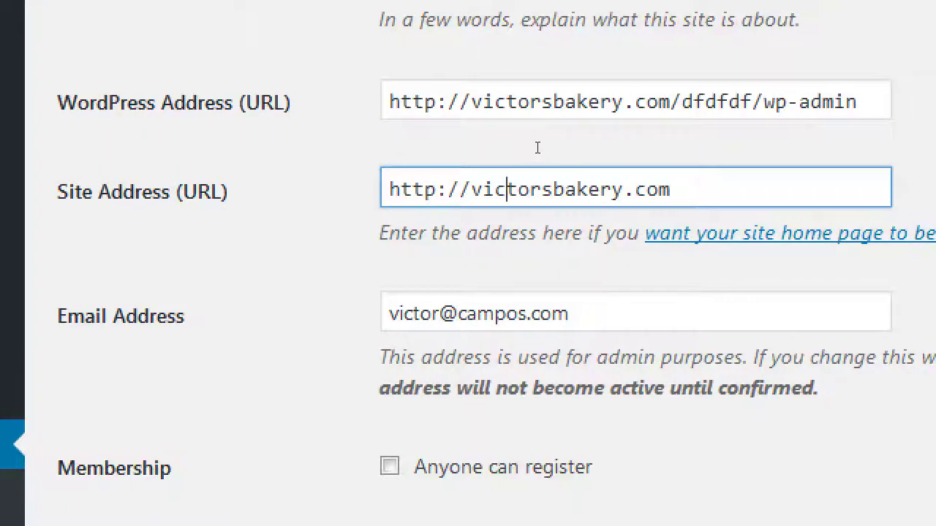
drag(537, 147, 293, 155)
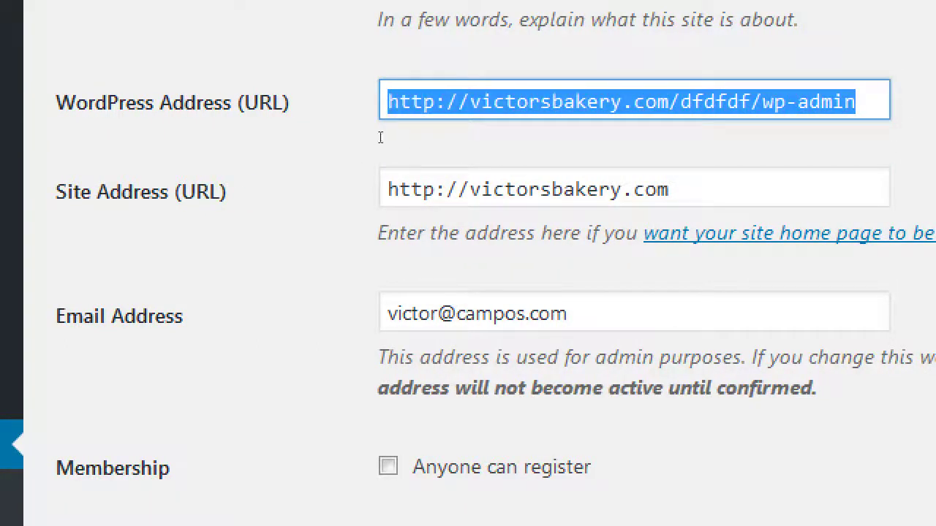
click(432, 143)
double_click(462, 147)
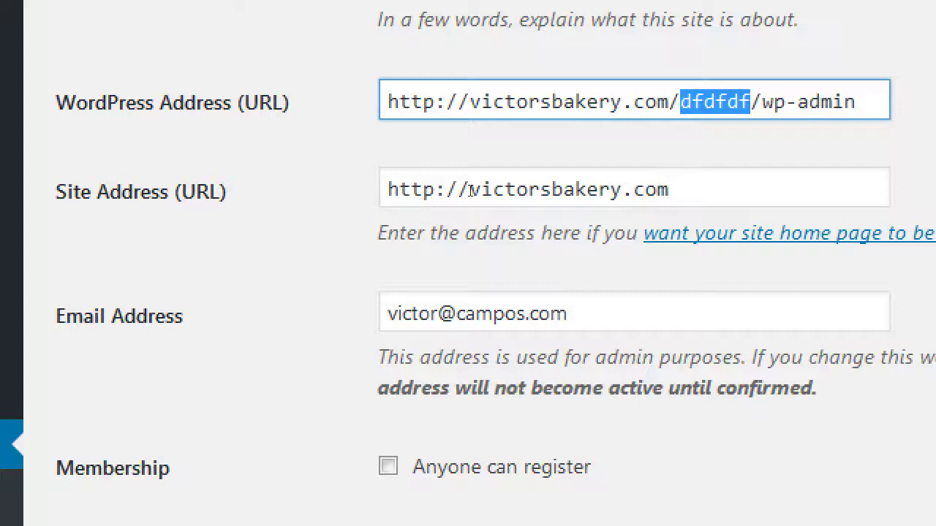
key(Right)
key(Left)
key(Left)
key(Right)
key(Left)
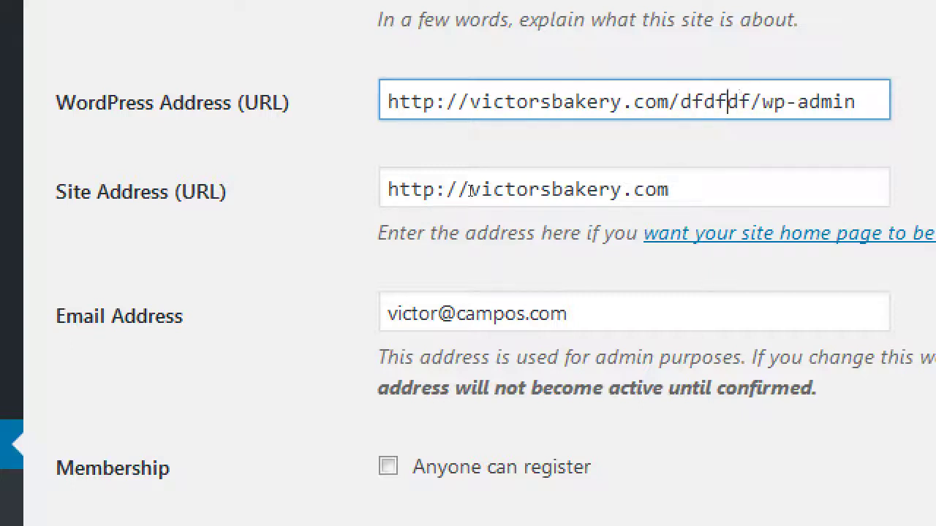
key(Right)
key(End)
key(ctrl+a)
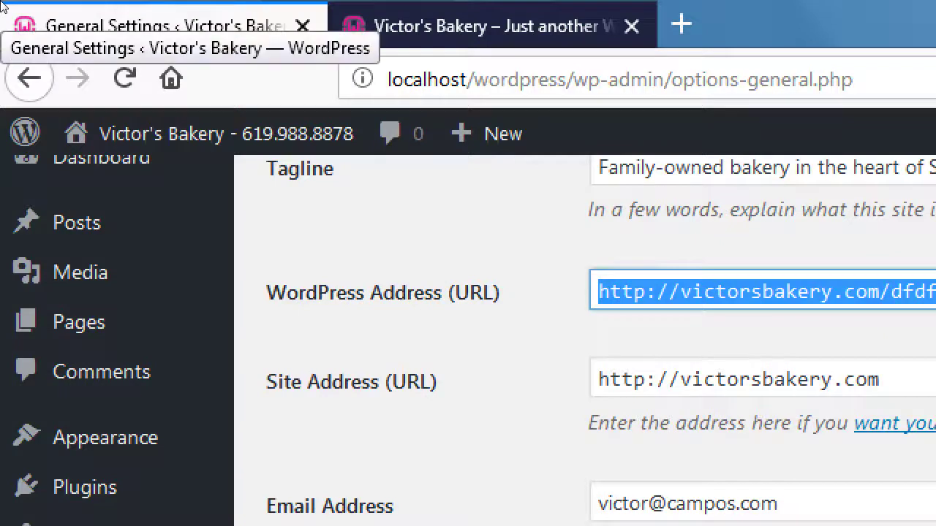
key(ctrl+c)
key(ctrl+t)
key(ctrl+v)
text(/wp-admin)
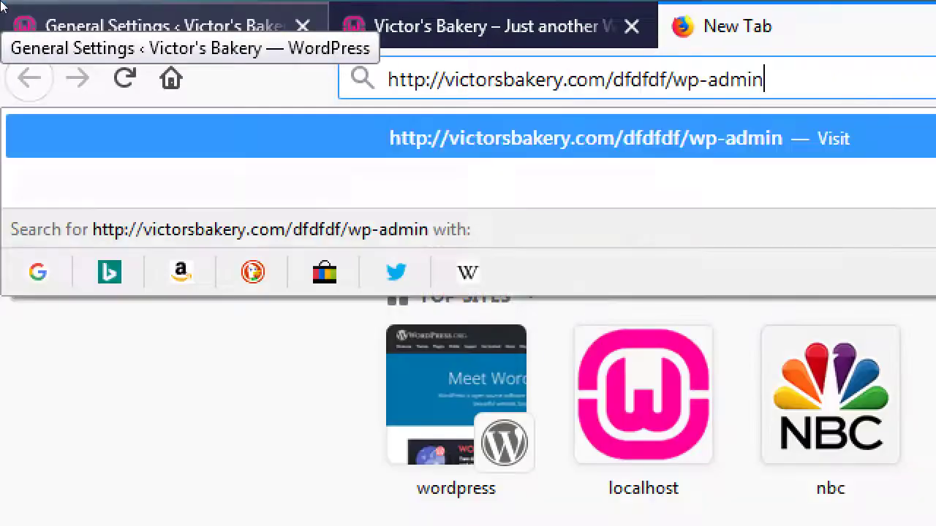
Leave the Victor's Bakery tab and return to the General Settings address fields.
click(408, 31)
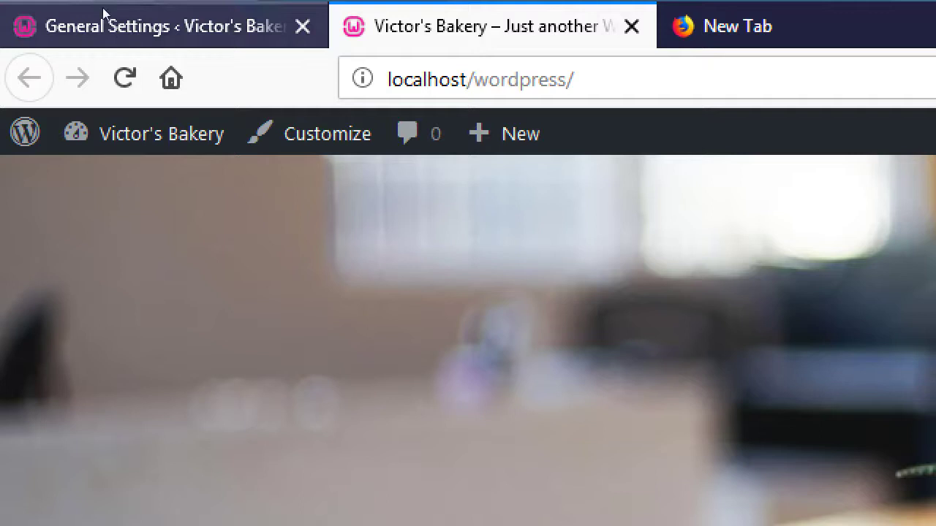
click(103, 13)
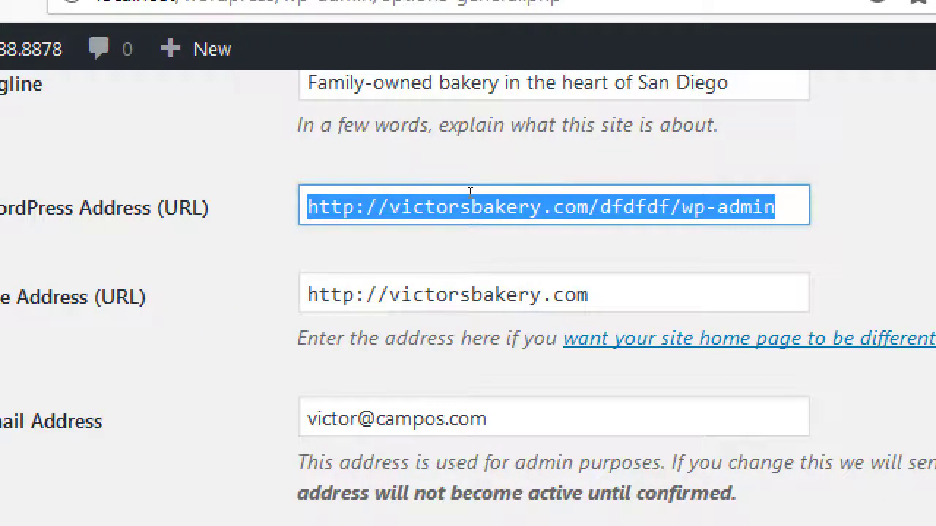
scroll(470, 191, down, 10)
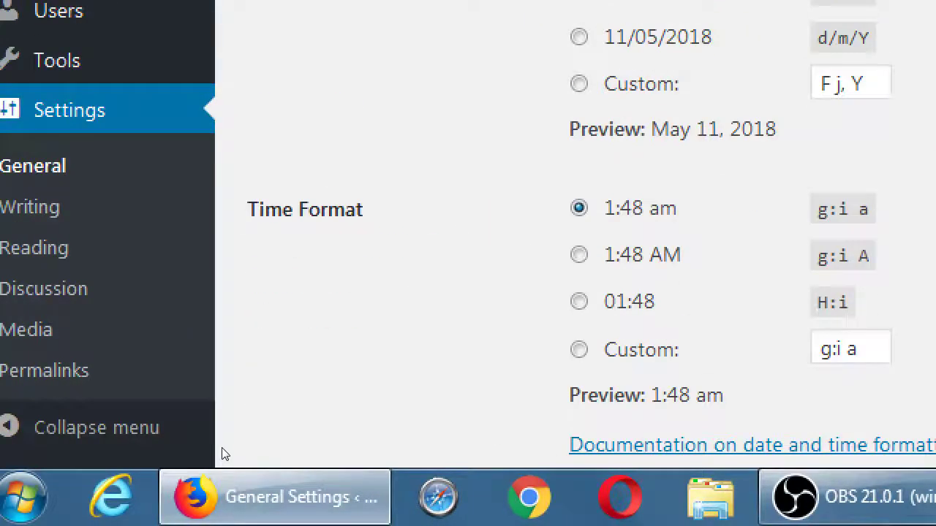
scroll(224, 455, up, 8)
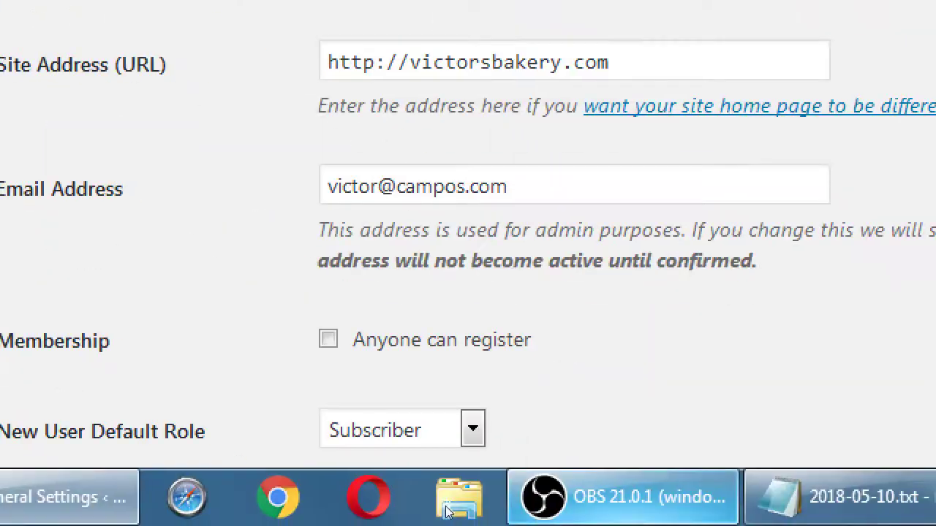
Add the indented Notepad line 'BUT read the documentation to set it up correctly:'.
click(512, 494)
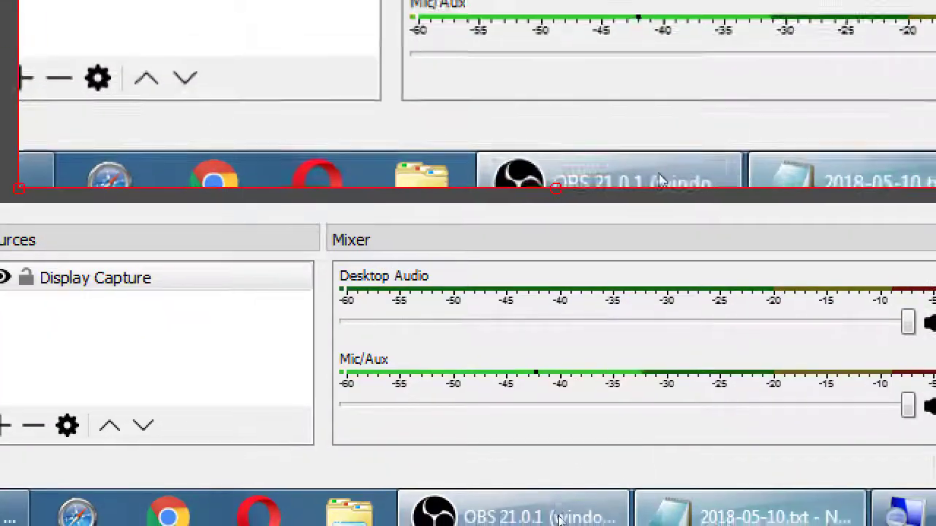
click(840, 497)
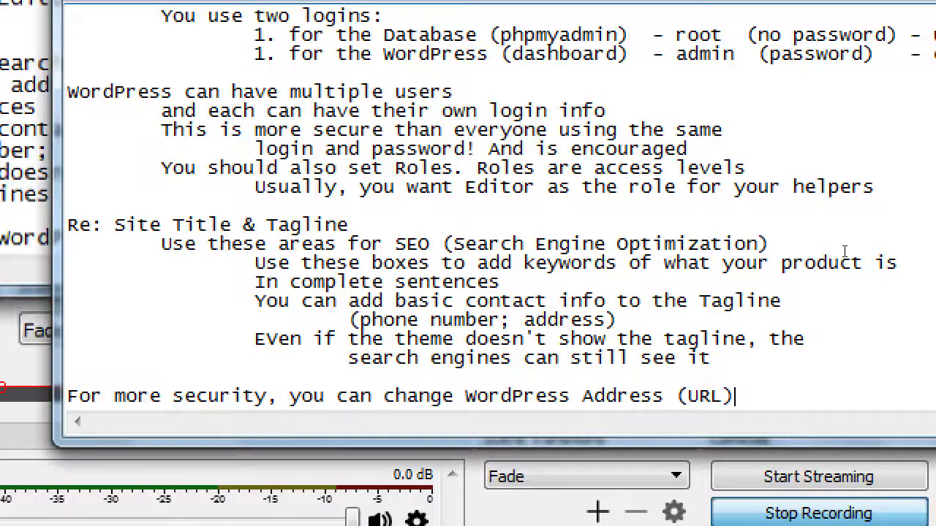
key(Return)
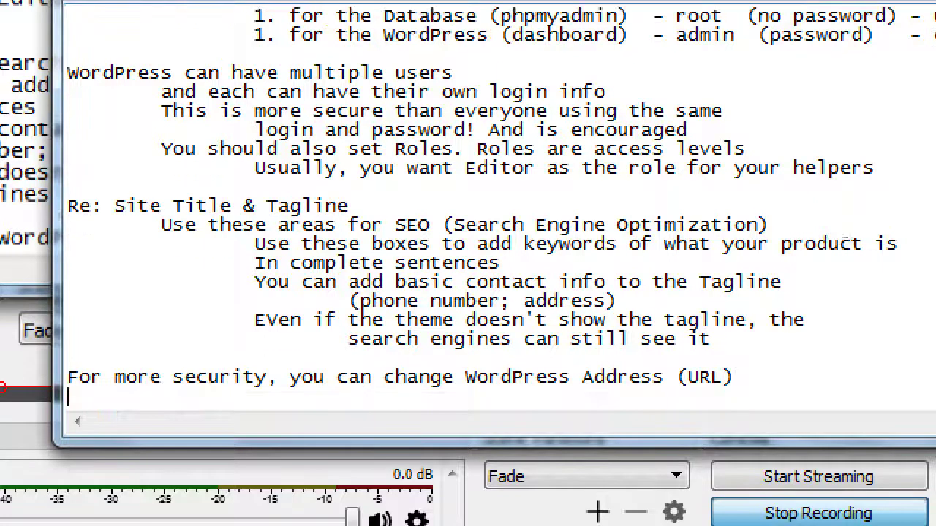
key(Tab)
text(BUT read t)
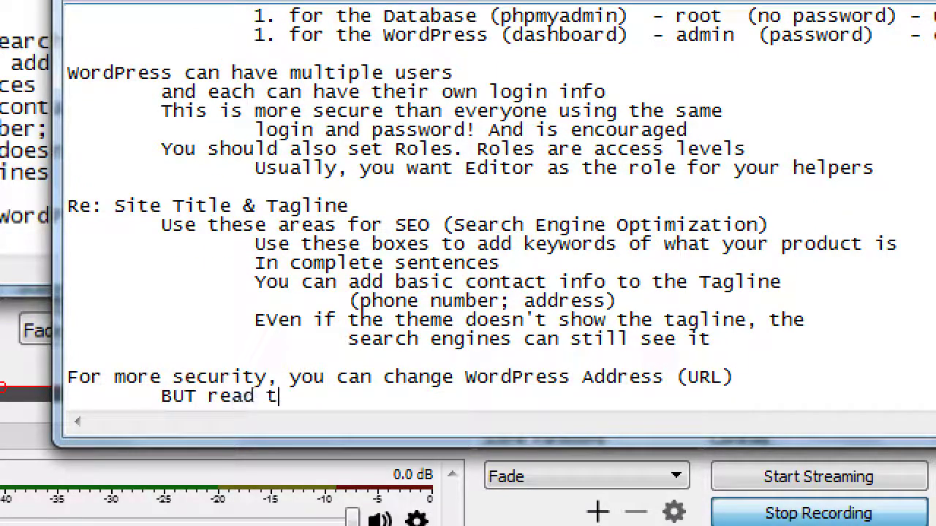
text(he documentation t)
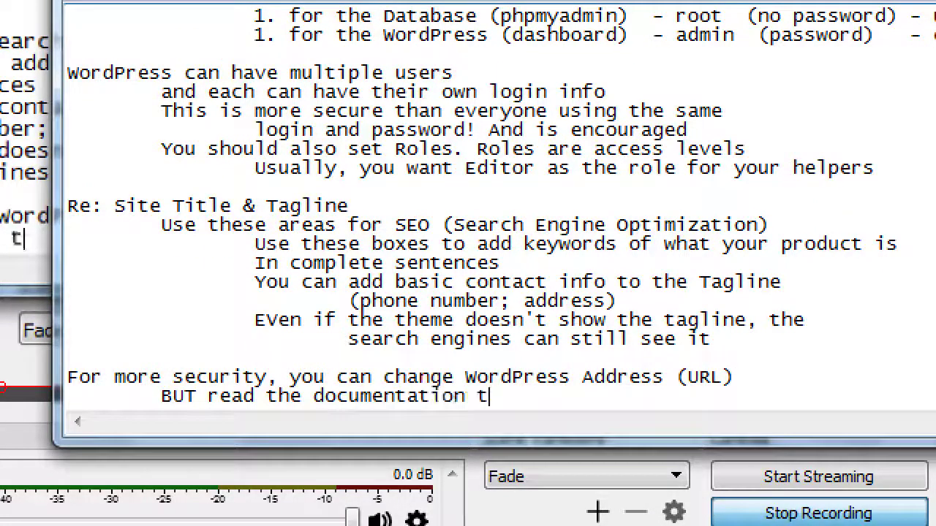
text(o set it up)
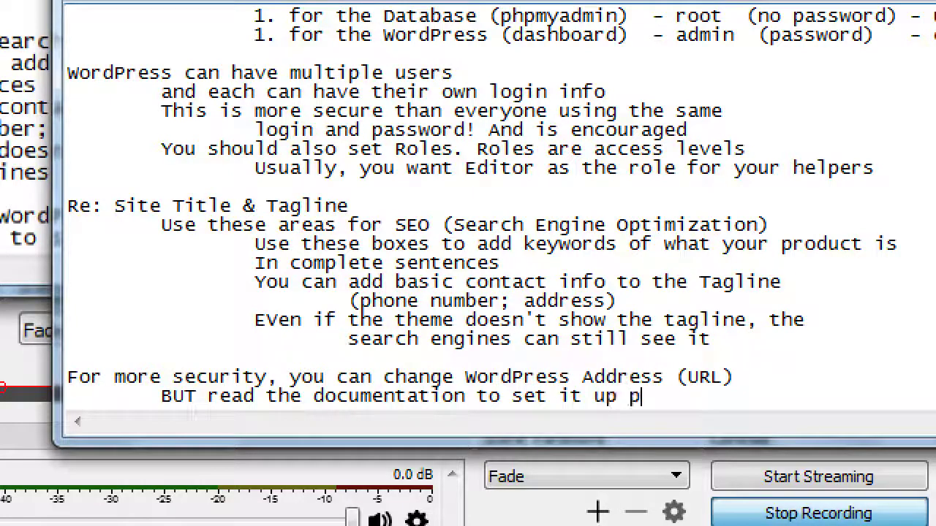
text( correctly:)
key(Return)
key(Tab)
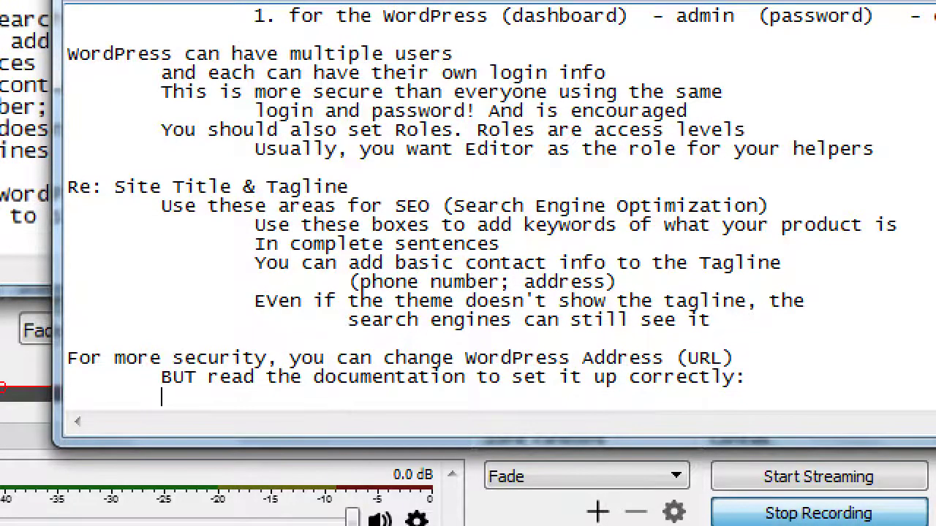
key(Tab)
key(super+minus)
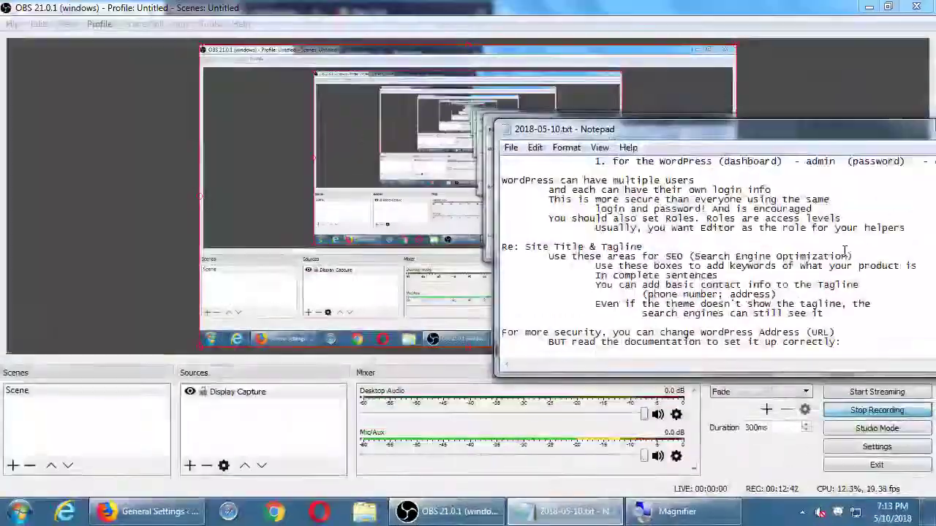
key(alt+Tab)
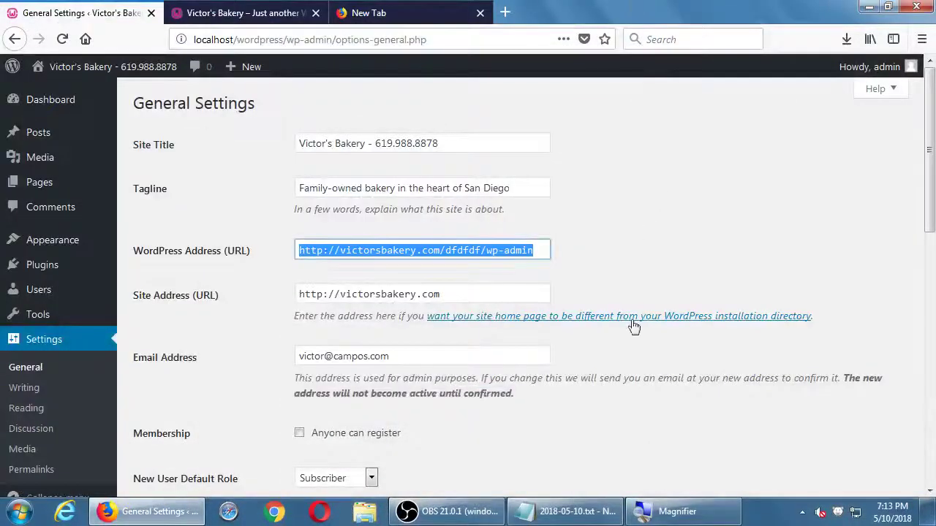
middle_click(630, 326)
click(240, 15)
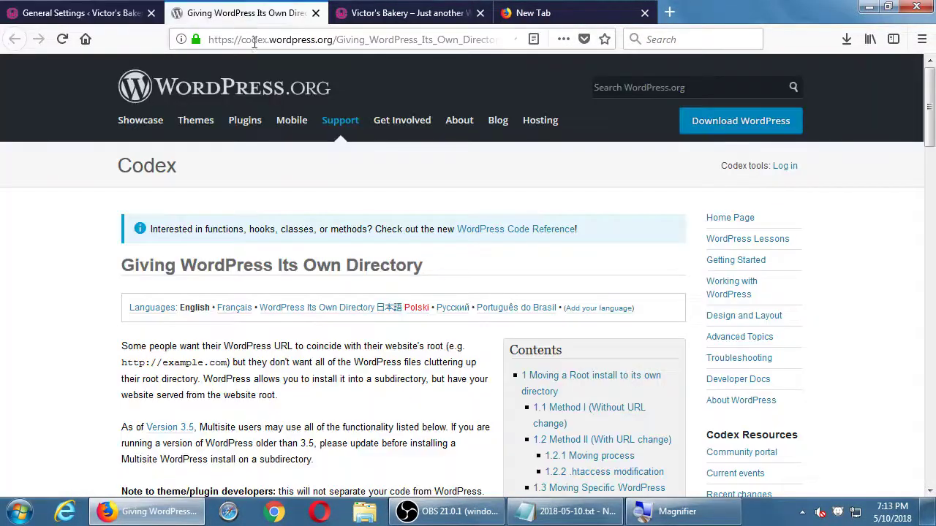
click(259, 41)
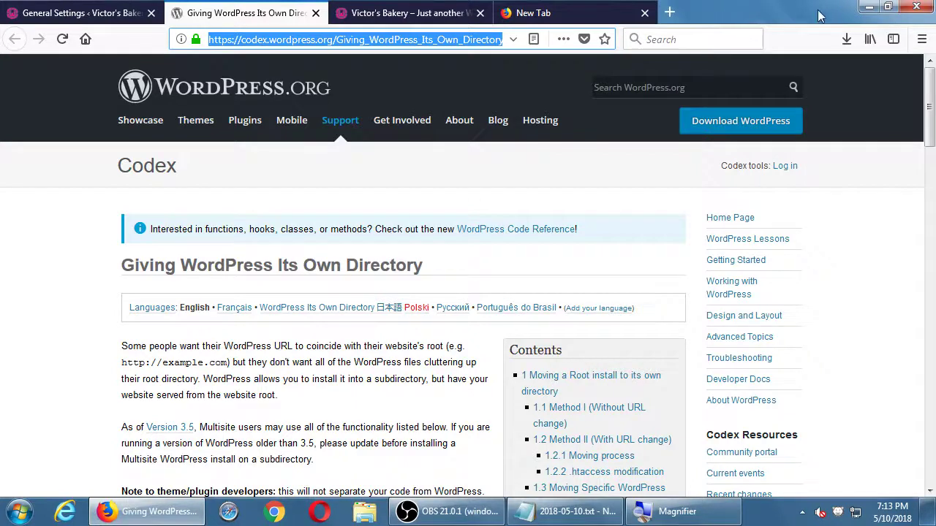
click(868, 7)
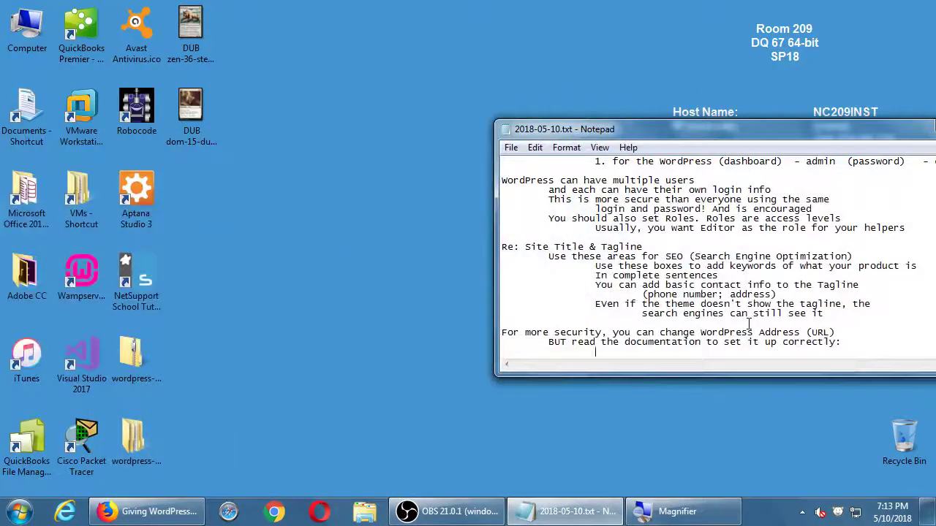
key(ctrl+v)
Maximize and zoom the notes, add a blank line below the link, then restore the window.
key(super+Right)
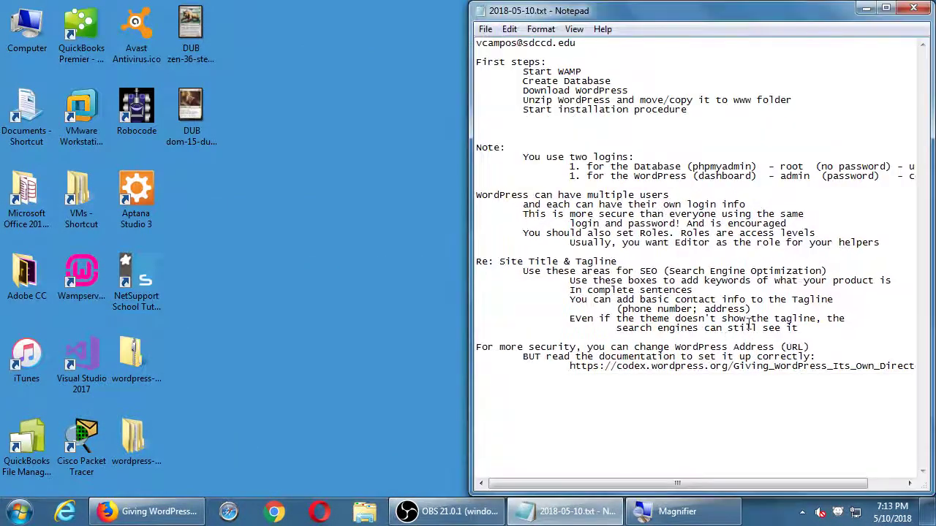
key(super+Up)
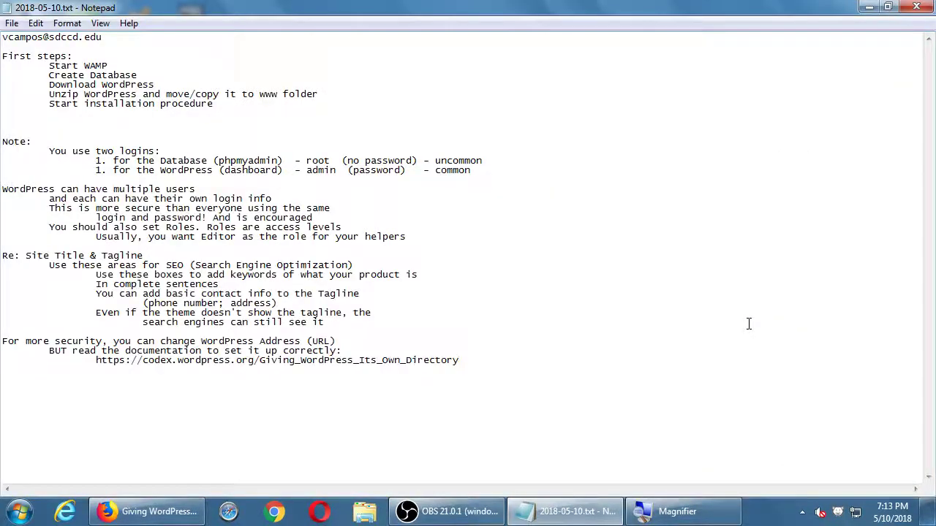
click(440, 387)
key(super+plus)
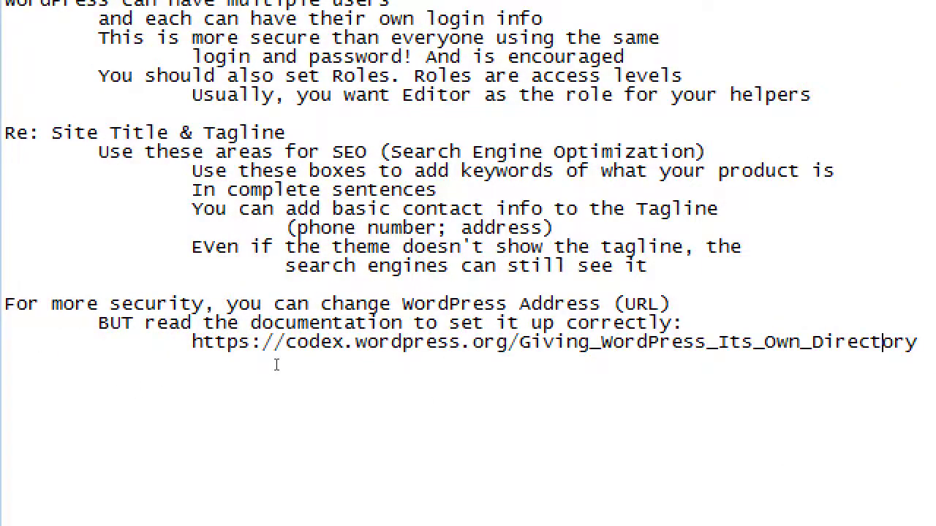
key(Return)
key(Return)
key(super+minus)
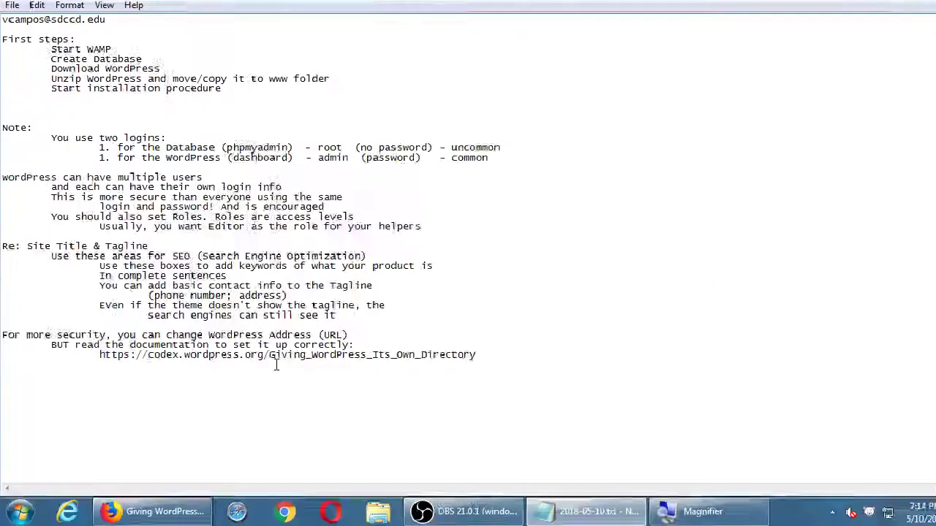
drag(371, 22, 387, 93)
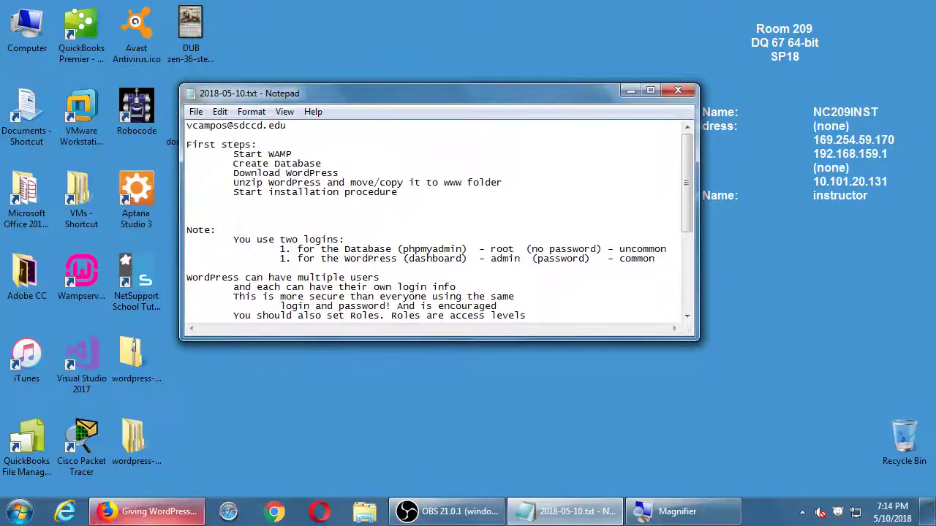
click(173, 512)
click(146, 12)
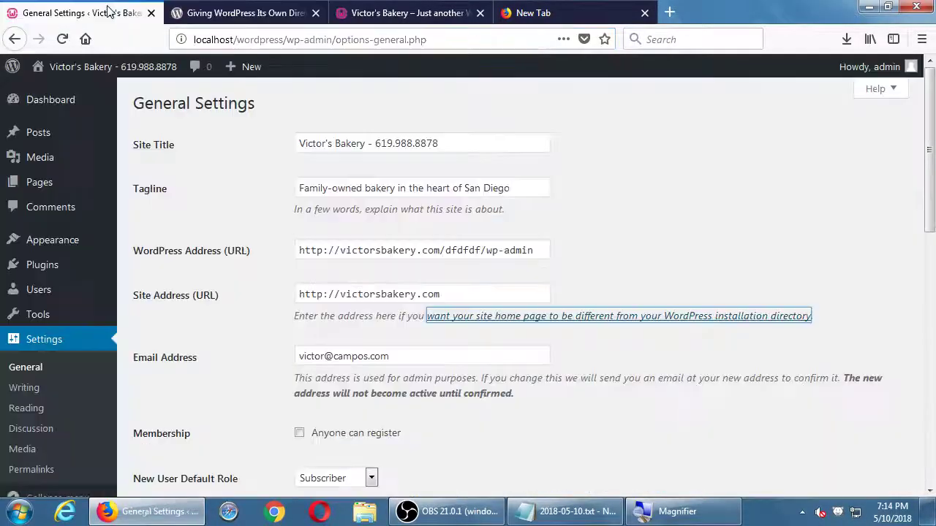
key(F5)
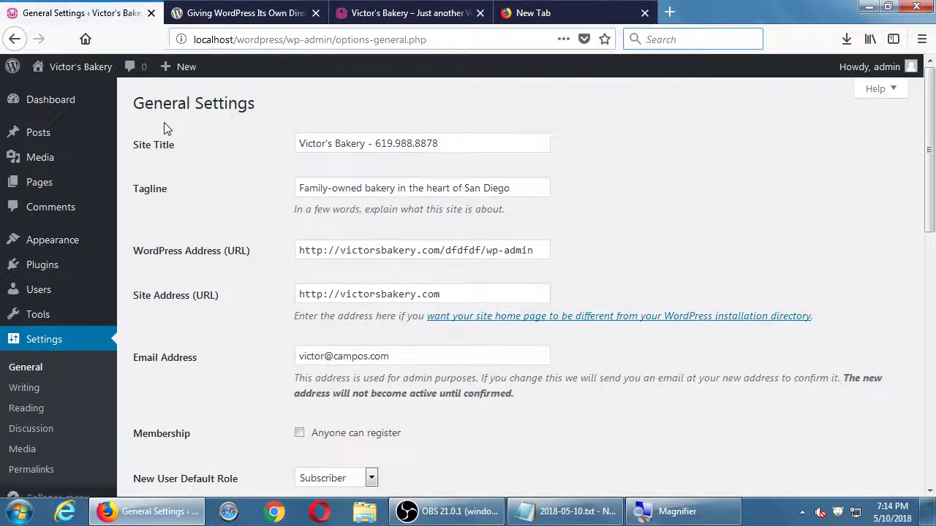
click(183, 299)
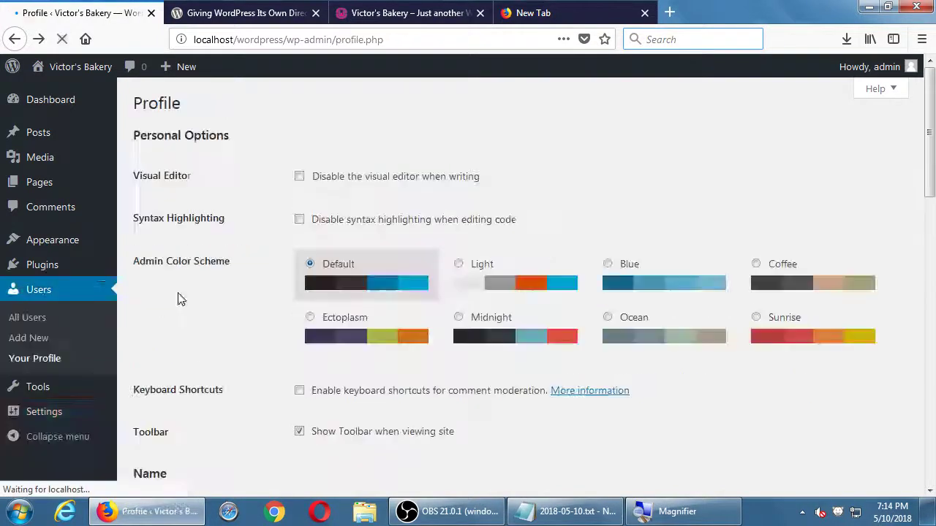
click(42, 412)
scroll(368, 307, down, 5)
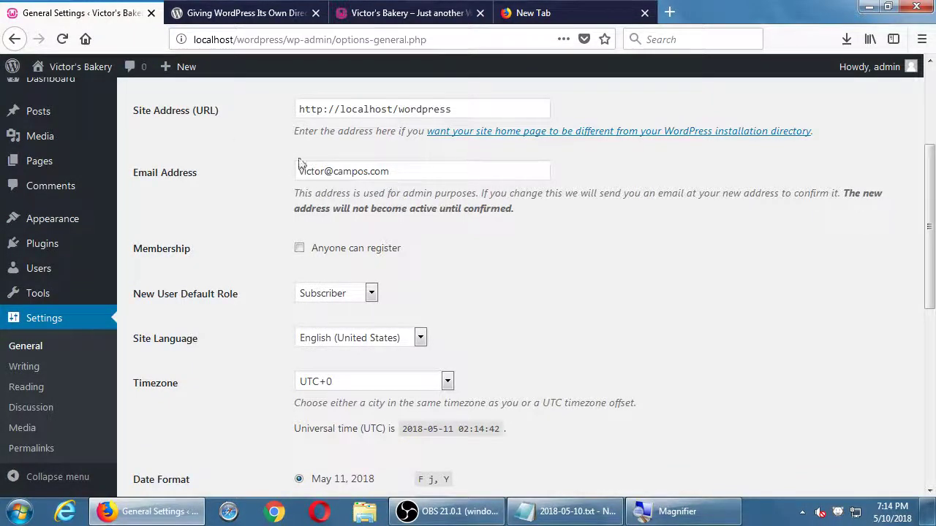
scroll(309, 192, down, 2)
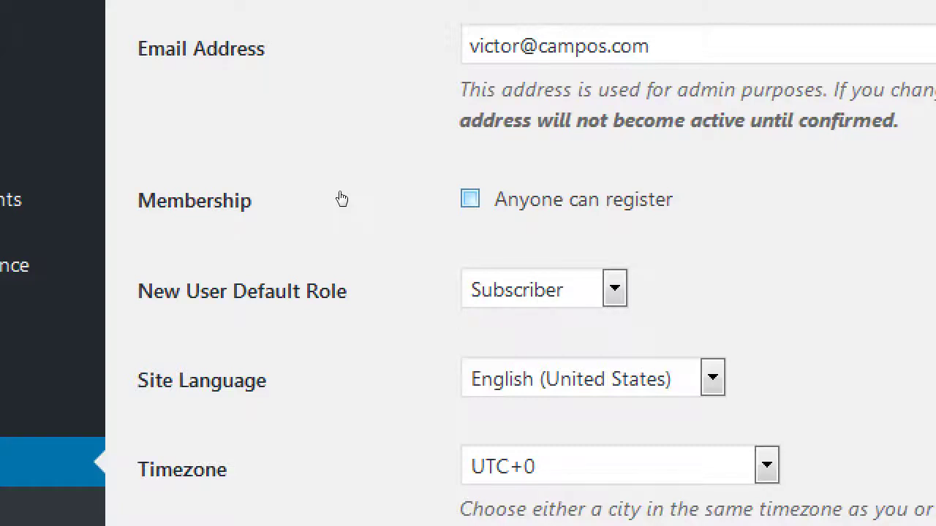
scroll(342, 199, down, 3)
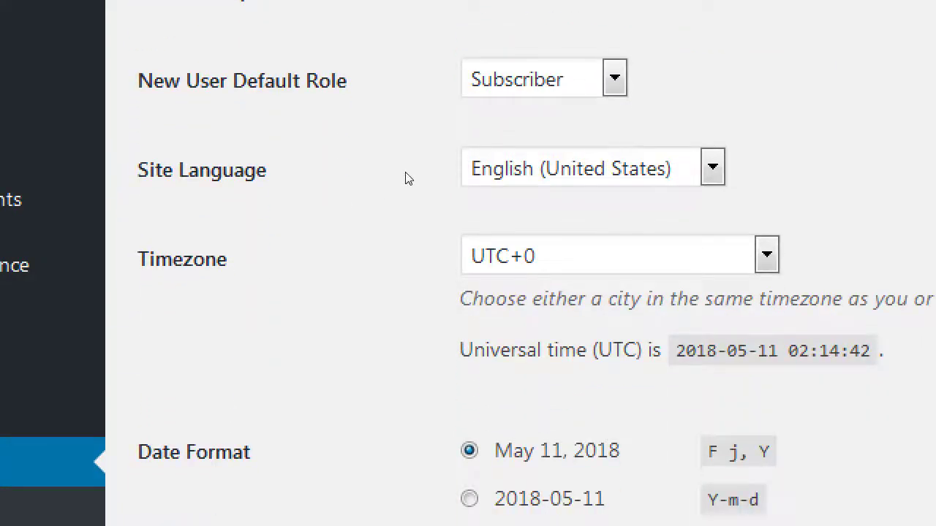
key(alt+Down)
click(460, 173)
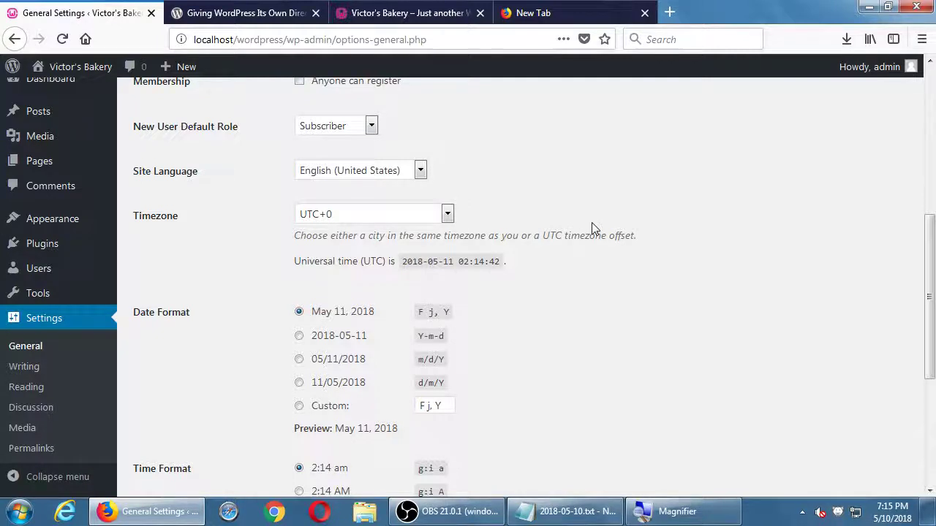
Pick Los Angeles from the Timezone list by typing 'los', replacing UTC+0.
click(447, 215)
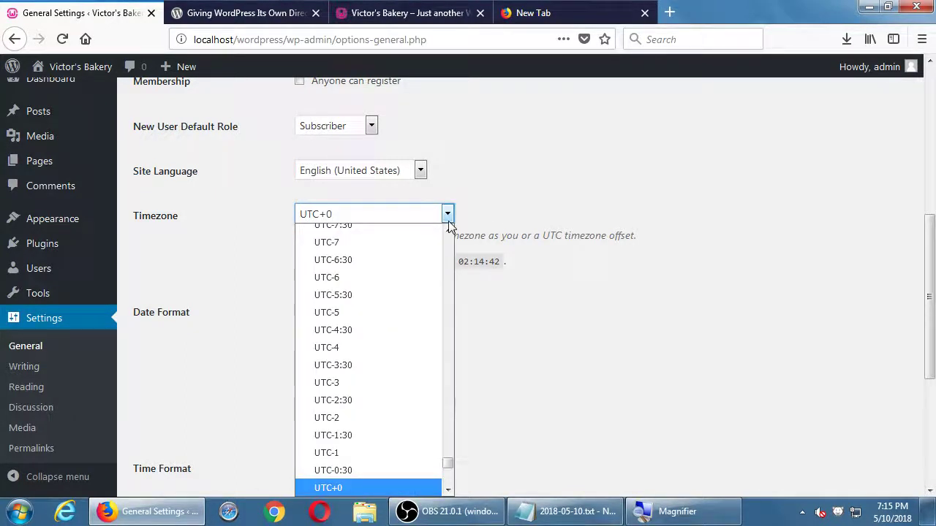
text(los)
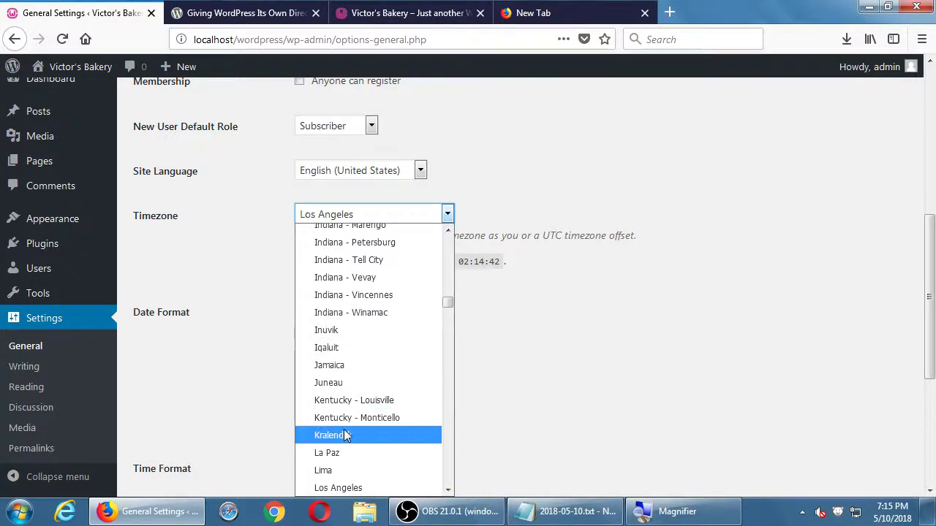
click(340, 488)
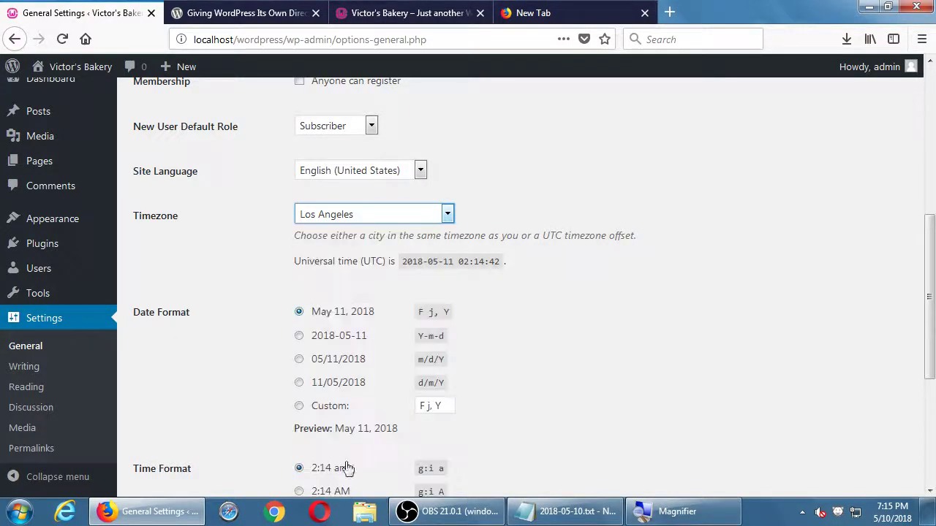
click(435, 214)
scroll(489, 294, down, 1)
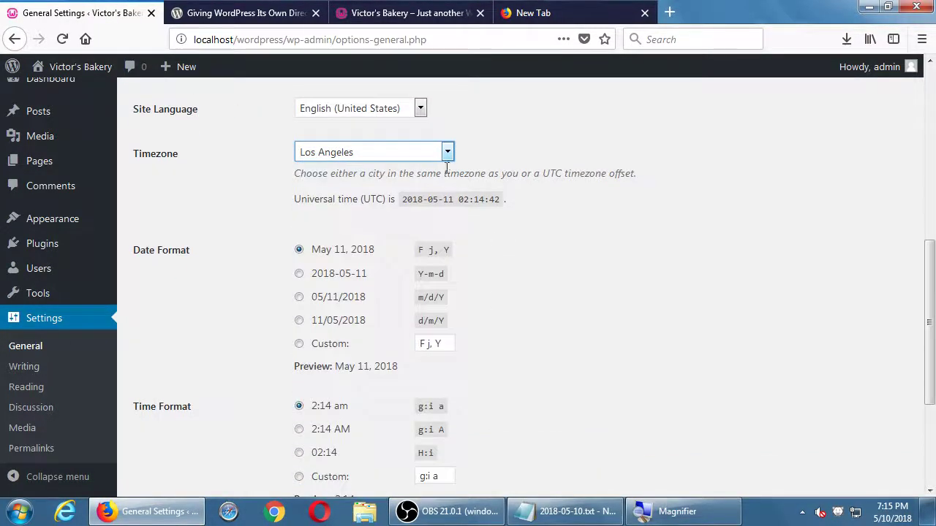
click(447, 154)
drag(451, 255, 465, 150)
click(353, 155)
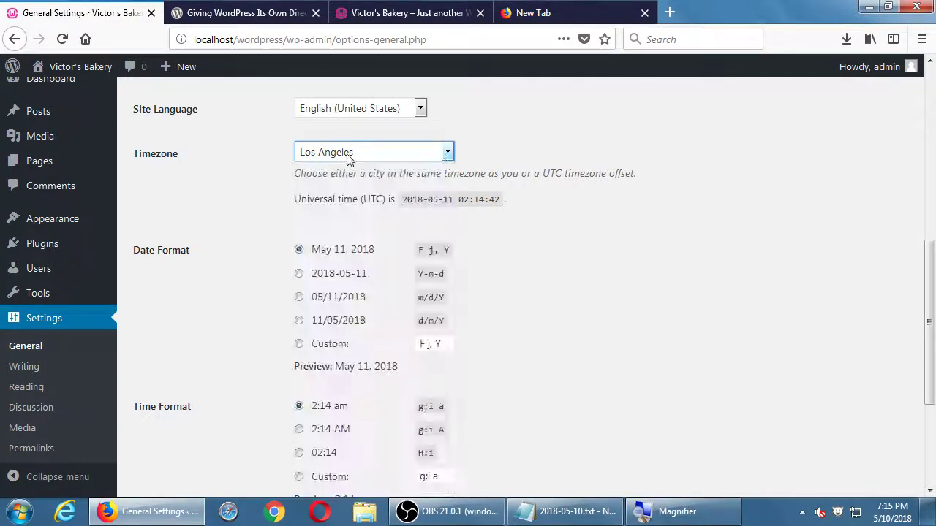
click(391, 159)
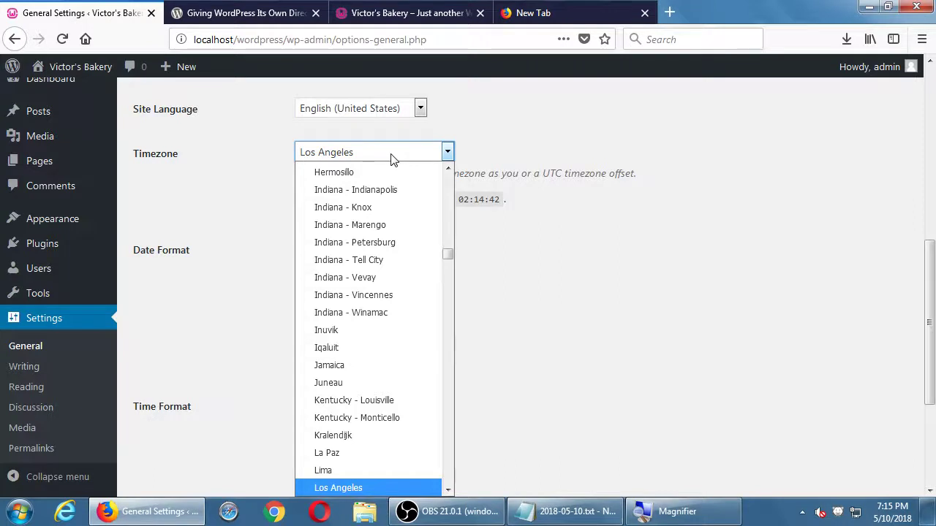
text(lonlos)
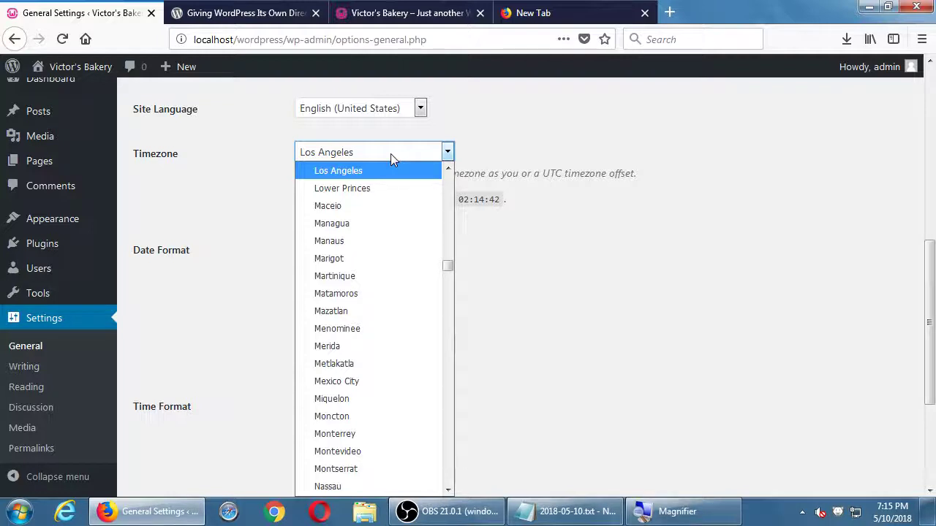
click(362, 173)
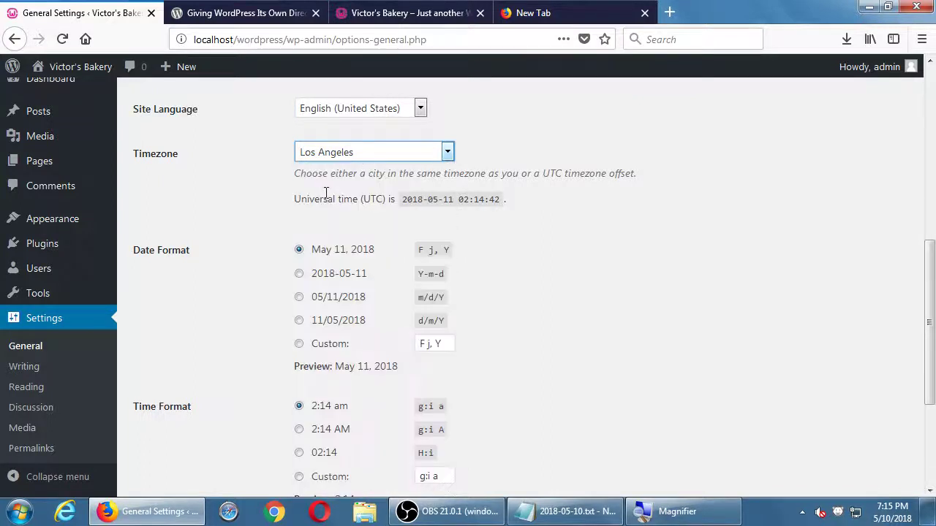
scroll(268, 231, up, 3)
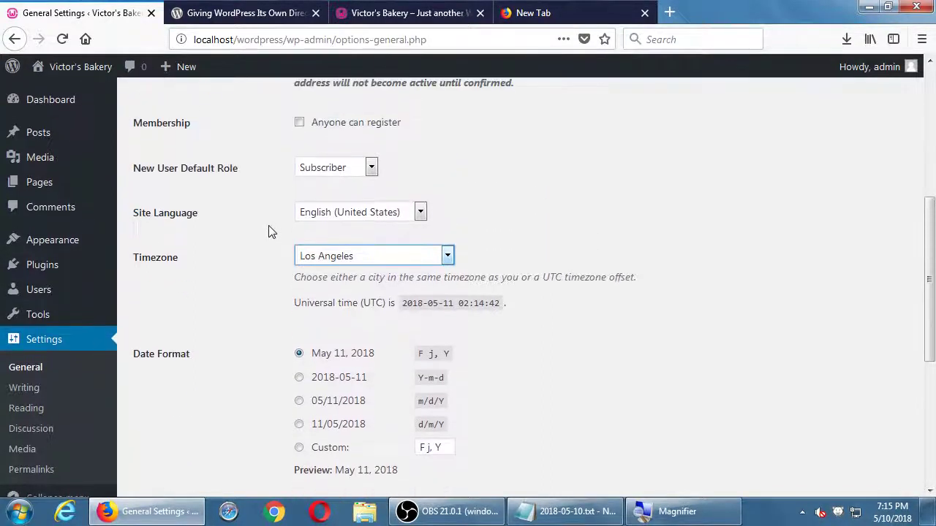
scroll(269, 231, down, 1)
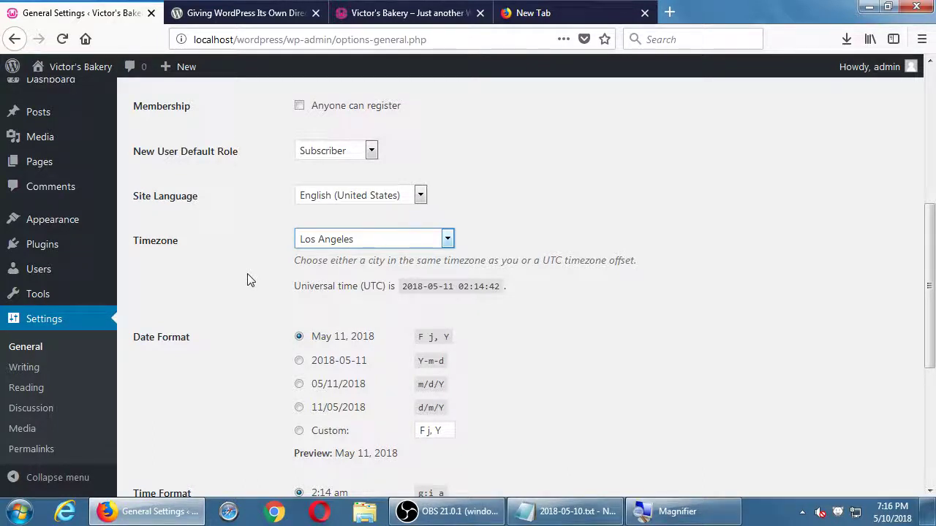
scroll(247, 280, down, 2)
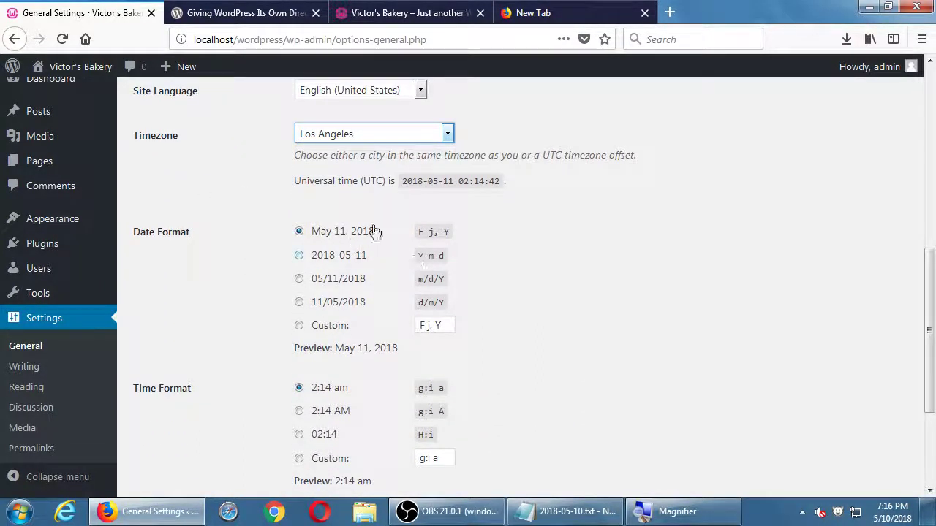
scroll(385, 341, down, 2)
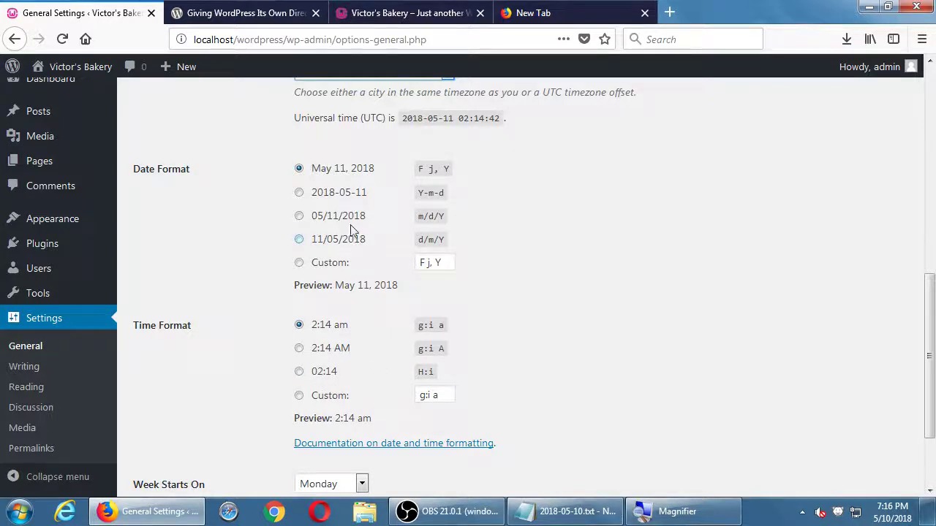
scroll(306, 207, down, 1)
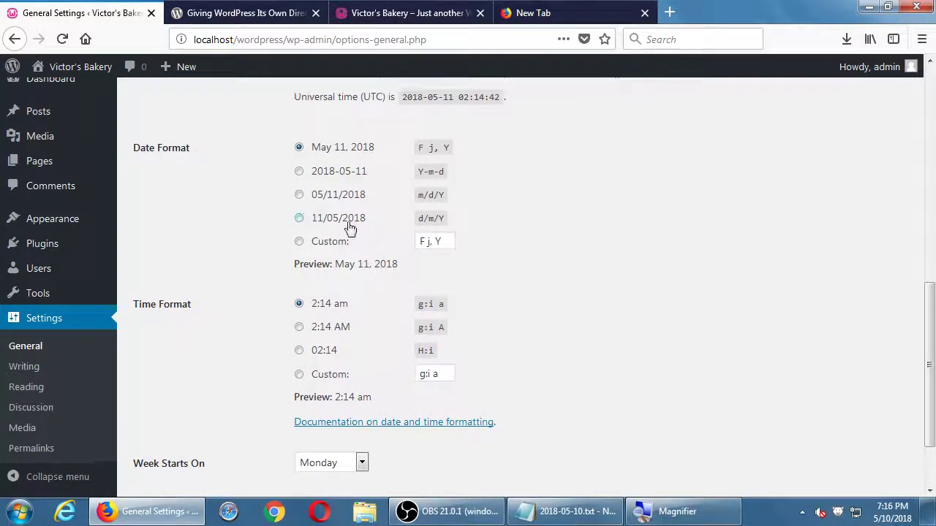
scroll(366, 234, down, 1)
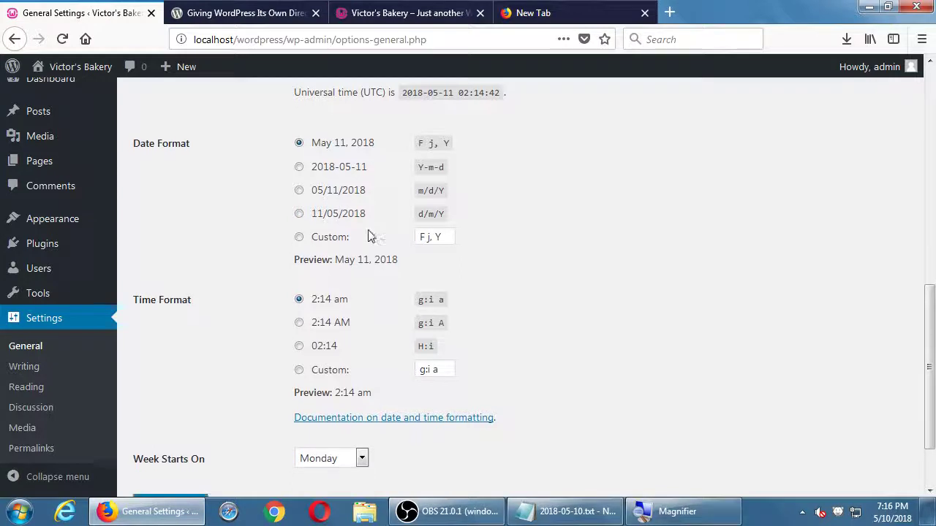
scroll(368, 235, down, 3)
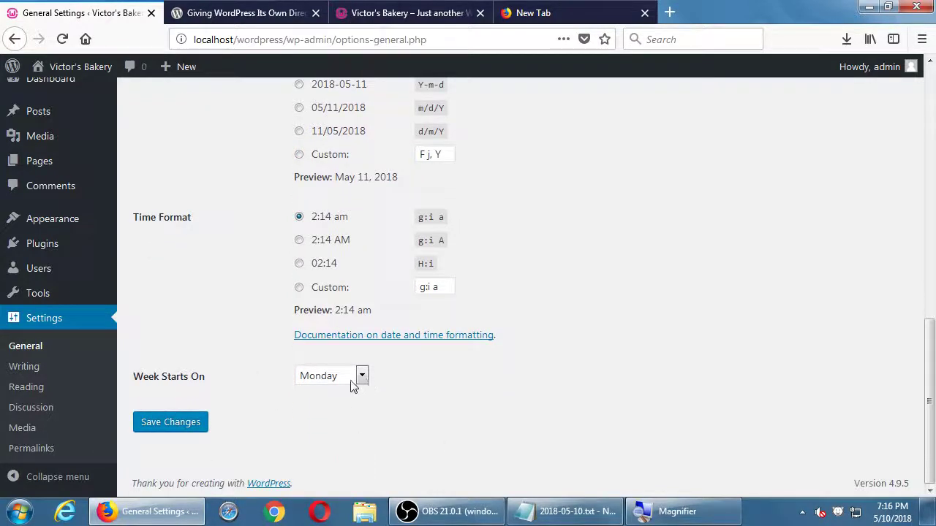
click(351, 382)
click(626, 368)
scroll(640, 367, up, 5)
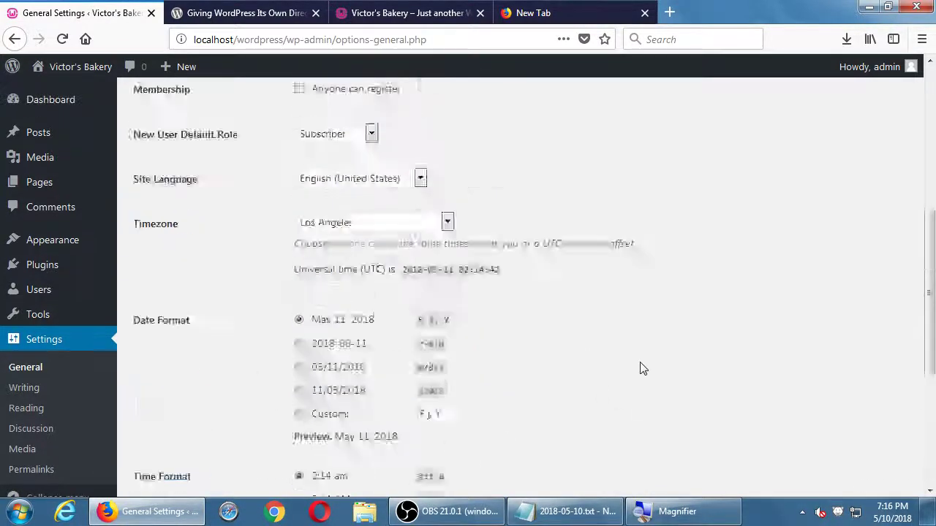
scroll(641, 368, up, 3)
scroll(604, 362, down, 3)
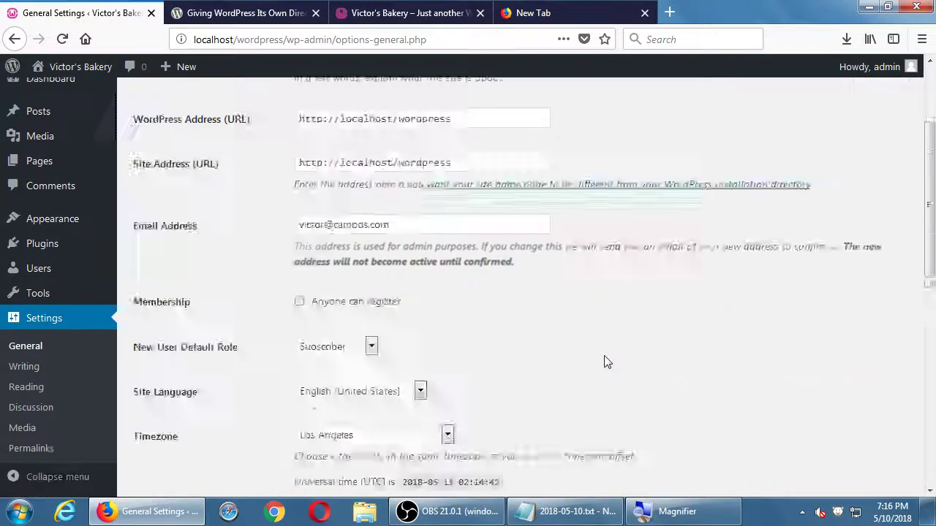
scroll(603, 362, down, 8)
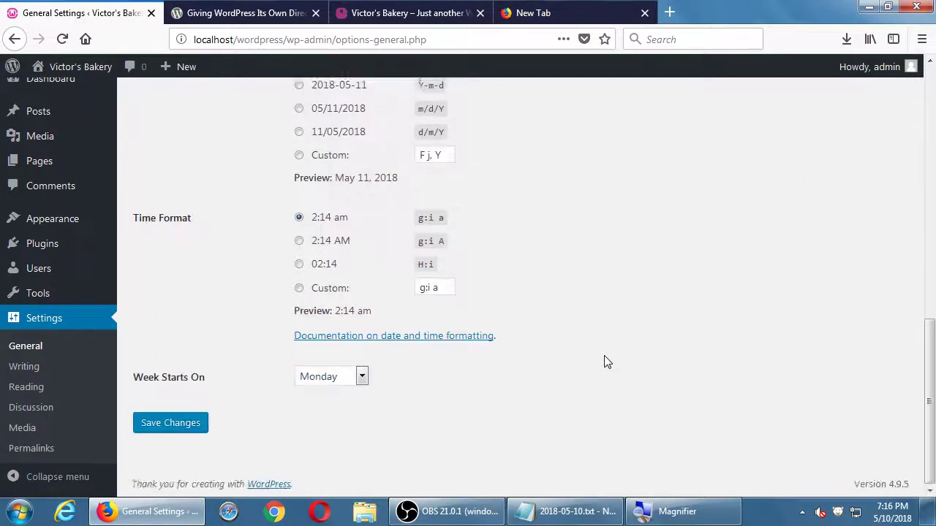
Save the General Settings with the Los Angeles timezone and review the saved page.
click(189, 426)
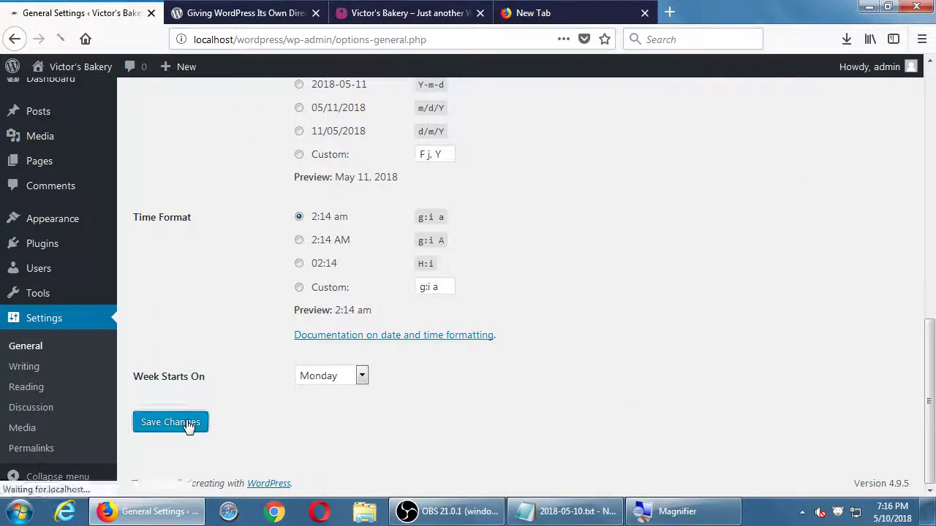
scroll(186, 426, down, 2)
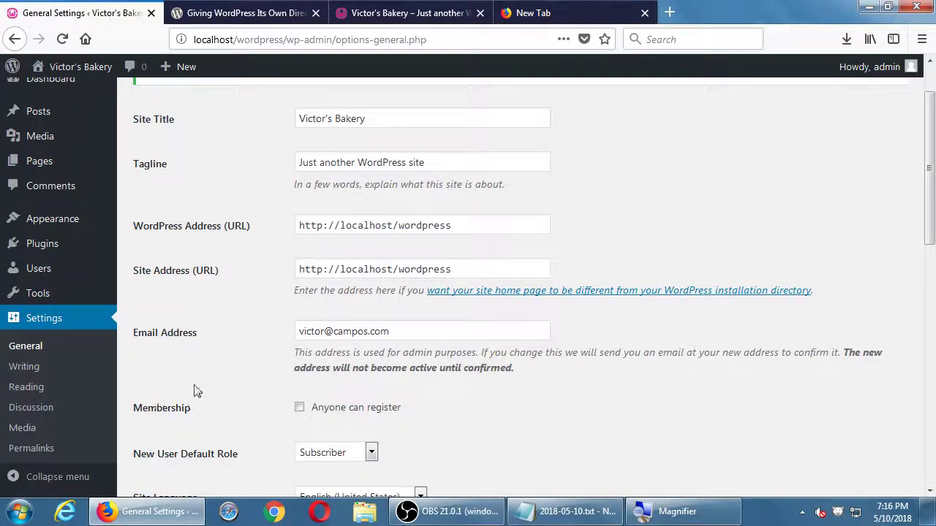
scroll(194, 391, down, 2)
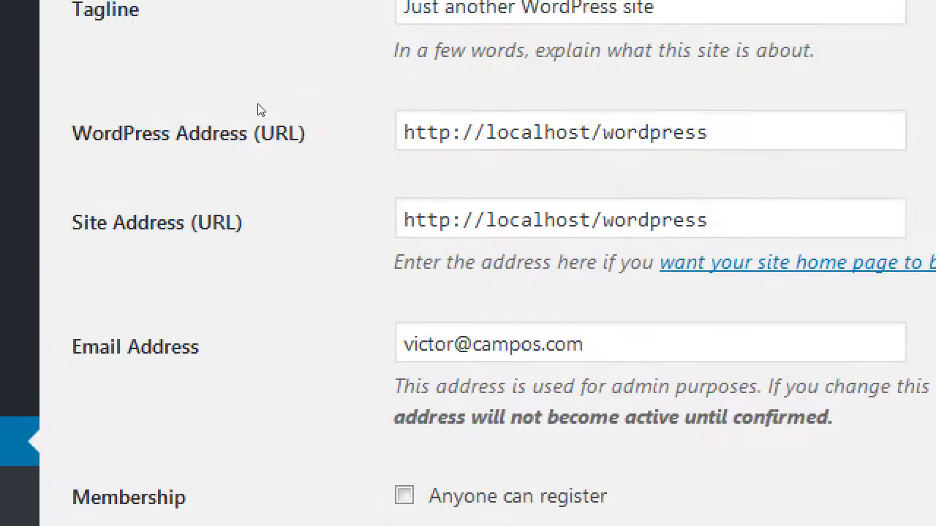
Inspect the admin page's web address, then go to Settings > Reading.
click(468, 161)
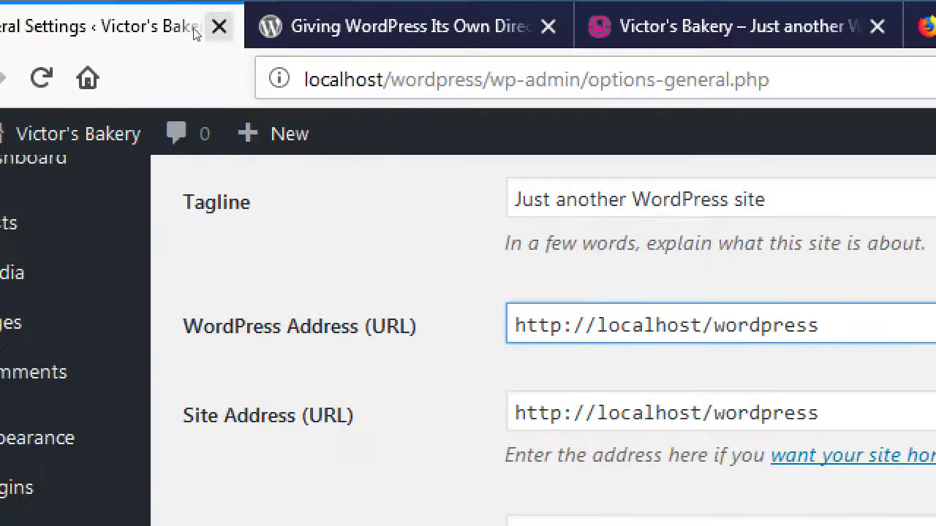
click(409, 79)
double_click(501, 79)
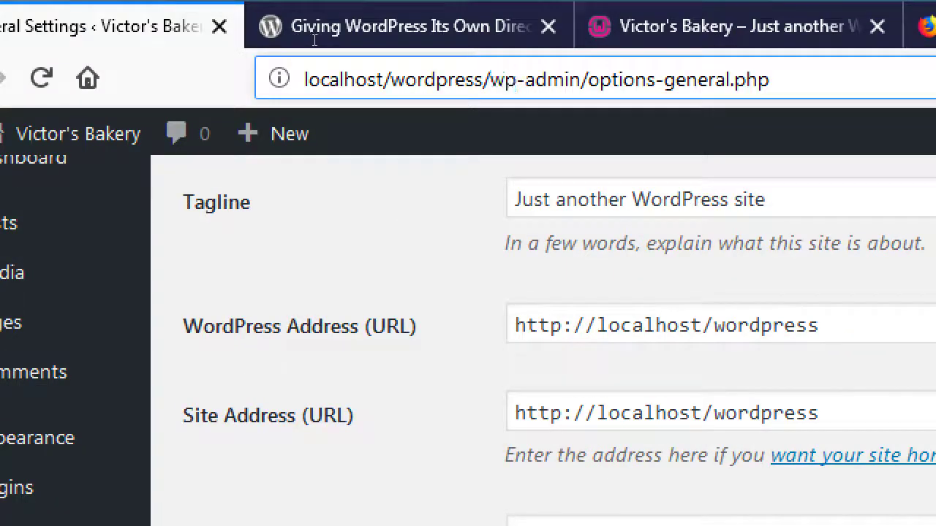
double_click(552, 79)
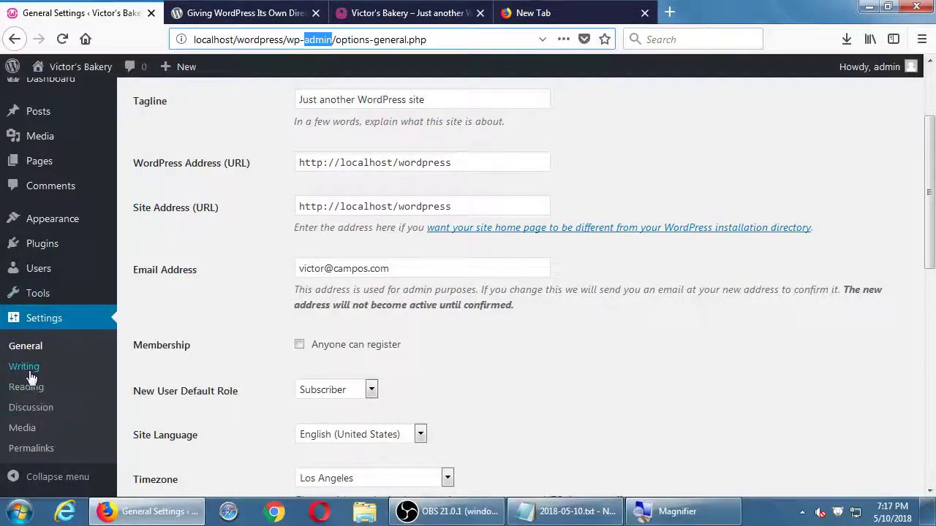
click(27, 393)
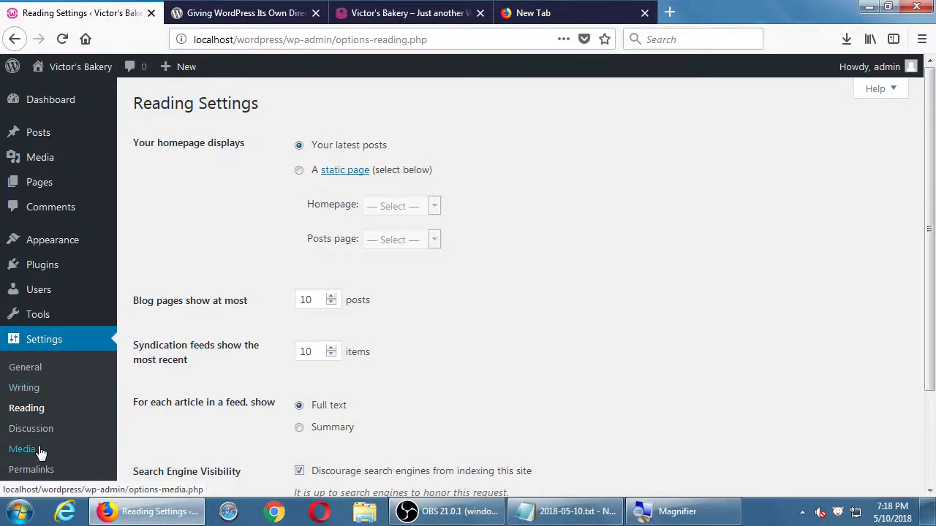
Switch 'Your homepage displays' from latest posts to 'A static page'.
click(44, 408)
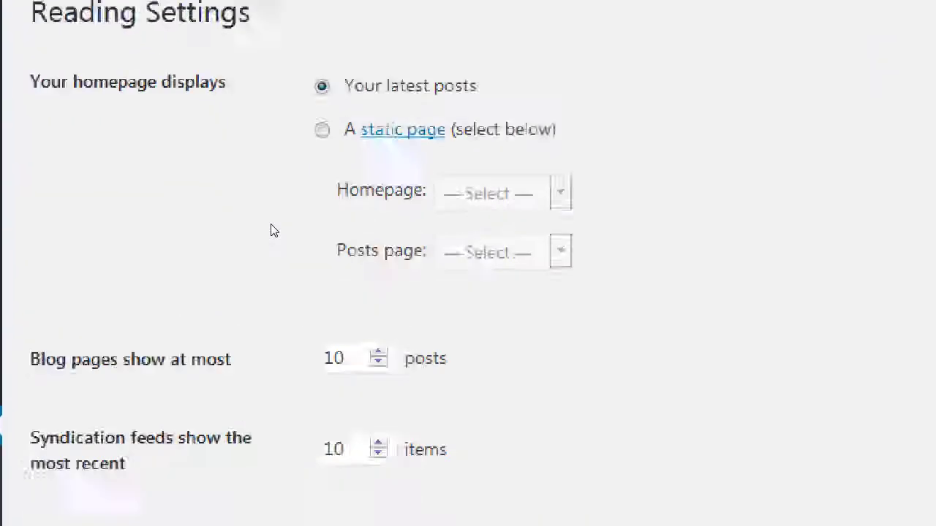
mouse_move(108, 131)
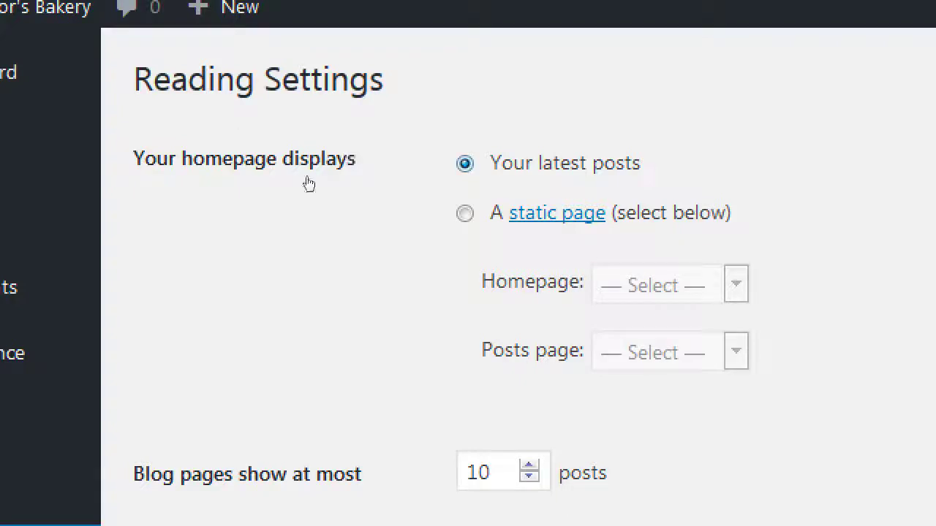
key(Down)
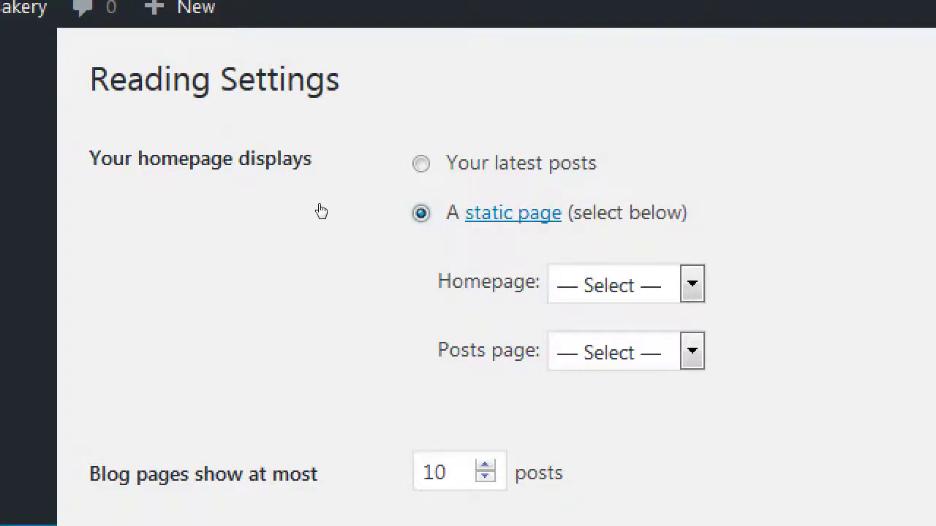
Leave the Homepage and Posts page lists unchanged and select 'Your latest posts' for the homepage.
key(alt+Down)
key(Down)
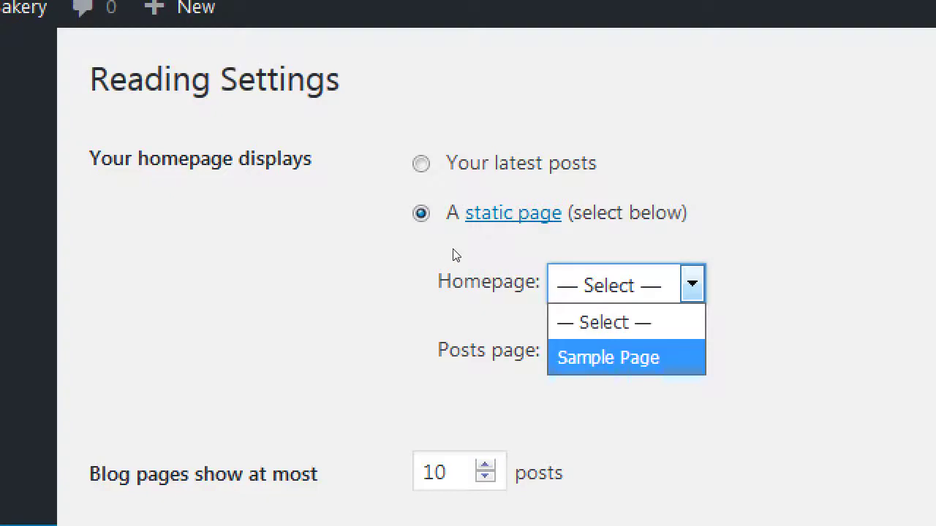
key(Escape)
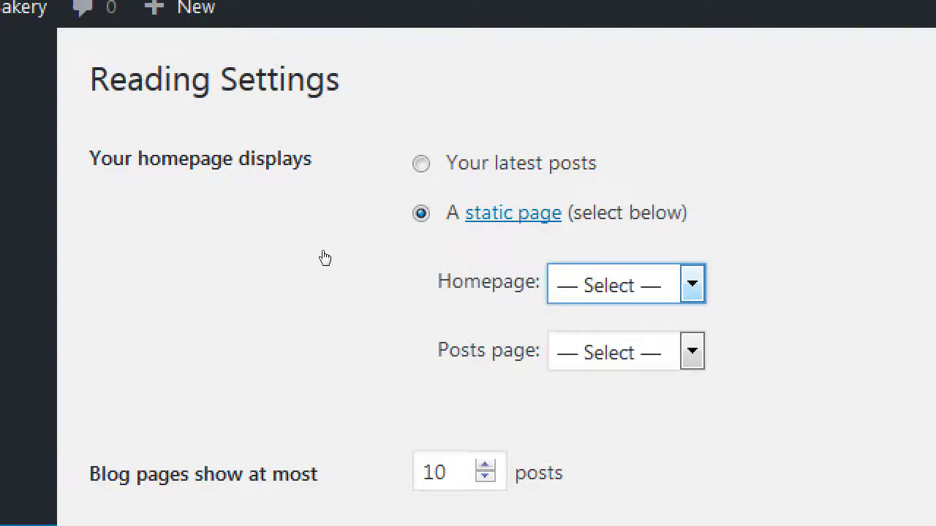
key(Tab)
key(alt+Down)
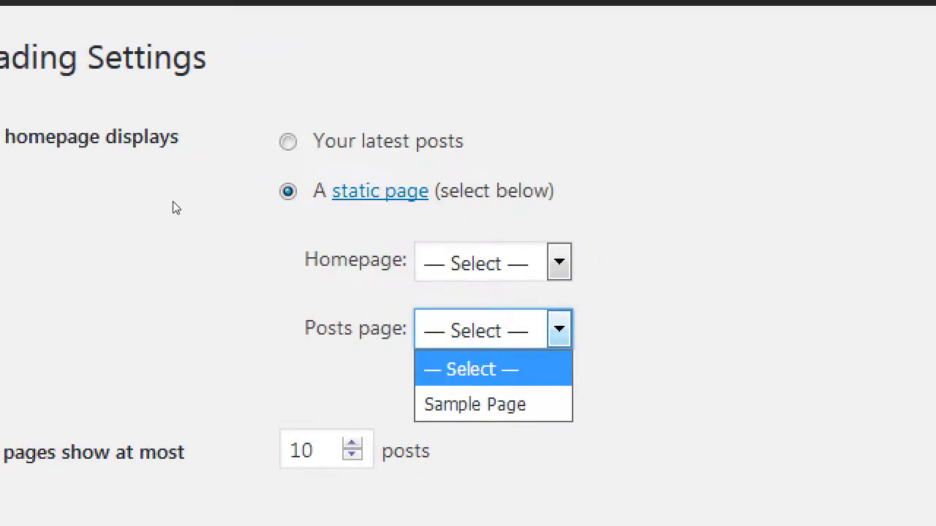
click(288, 141)
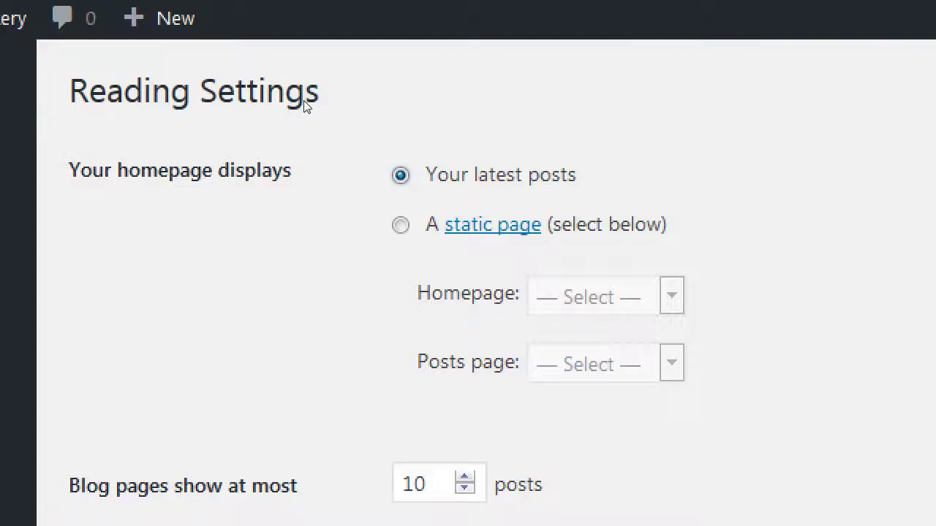
key(alt+Tab)
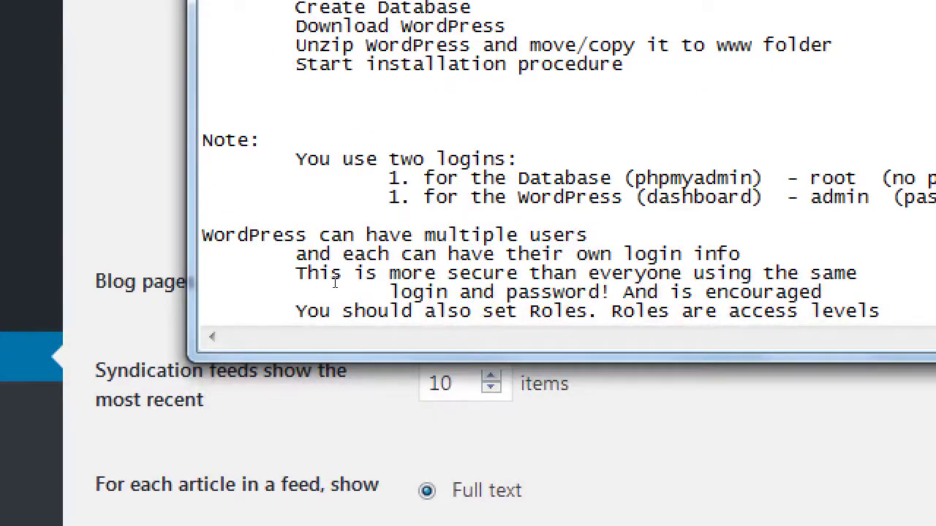
Add a 'General > Reading:' heading noting it sets a Blog Style or Static Home Page site.
key(ctrl+End)
text(Genera)
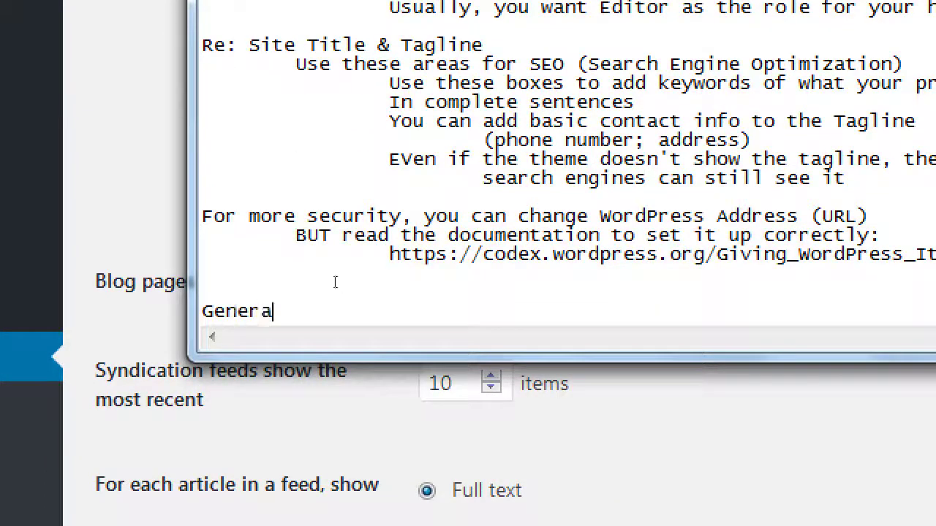
text(l > Reading:)
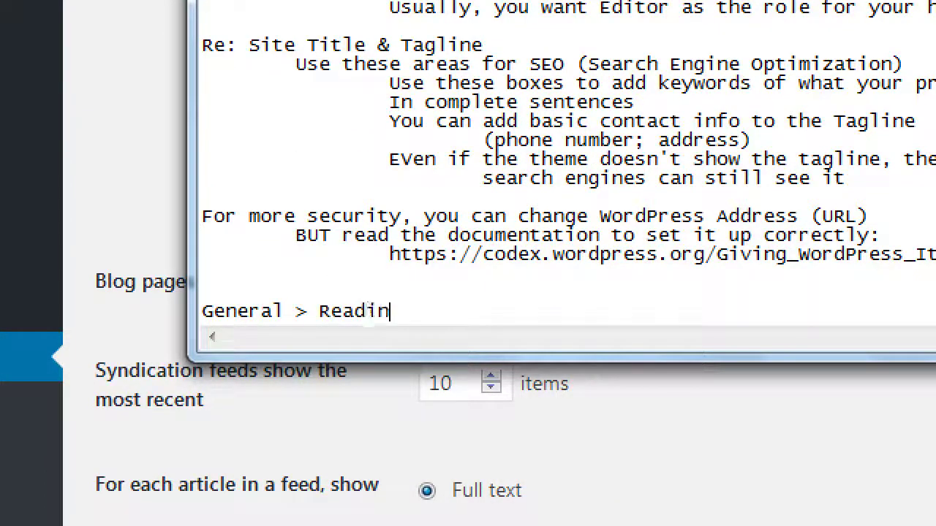
key(Return)
key(Tab)
text(Where you set)
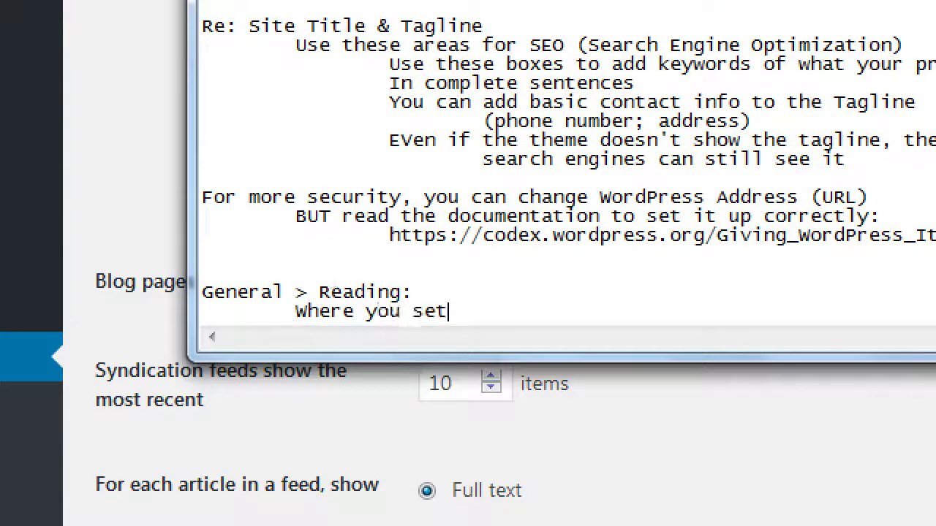
text( a Blog Style site or )
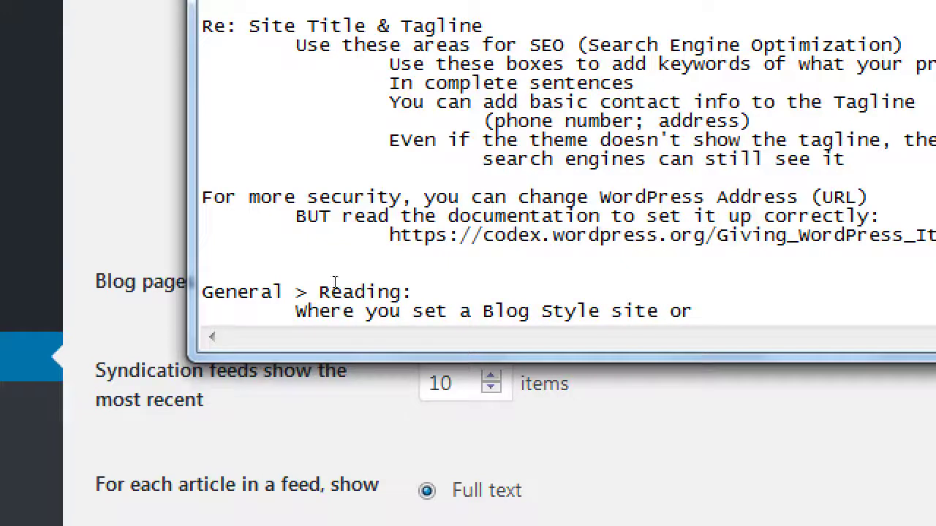
text(Static Home Page s)
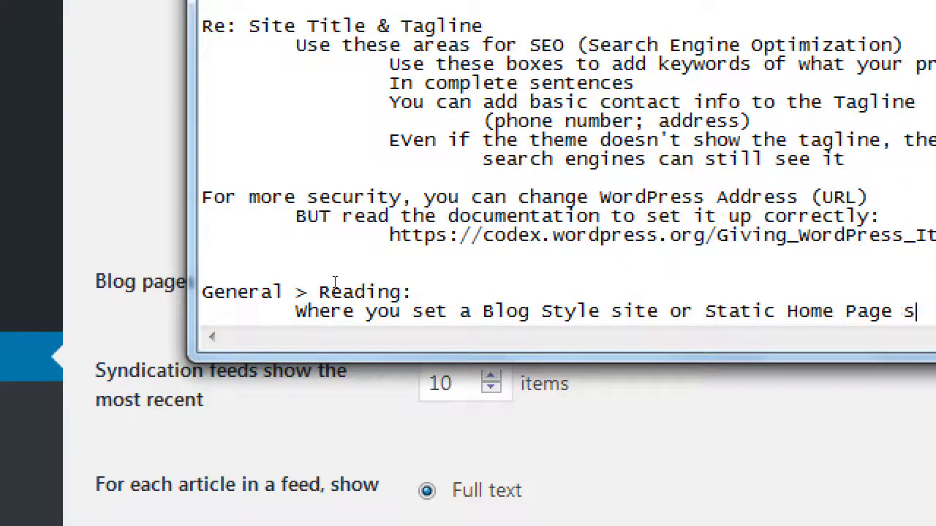
key(BackSpace)
text(Styloe site)
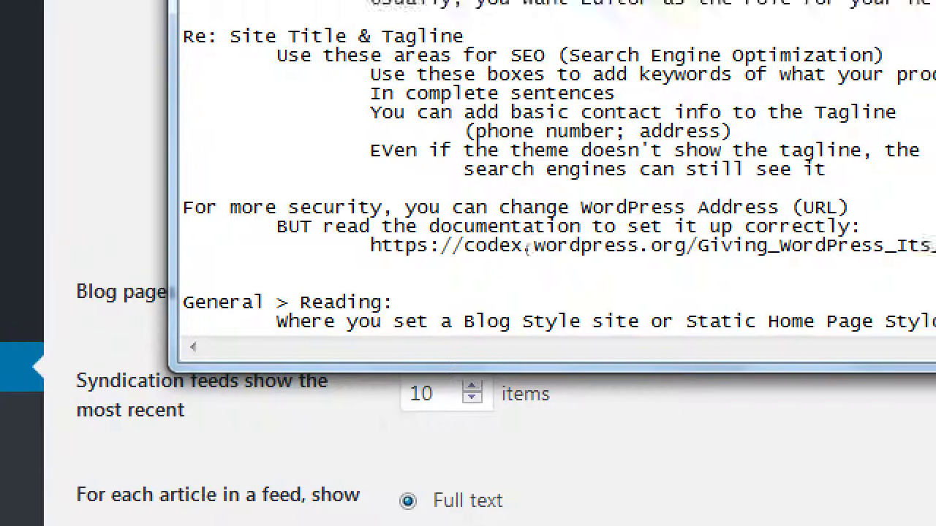
Add indented lines: default is Blog, and you need Pages first to switch to the other style.
key(Return)
key(Tab)
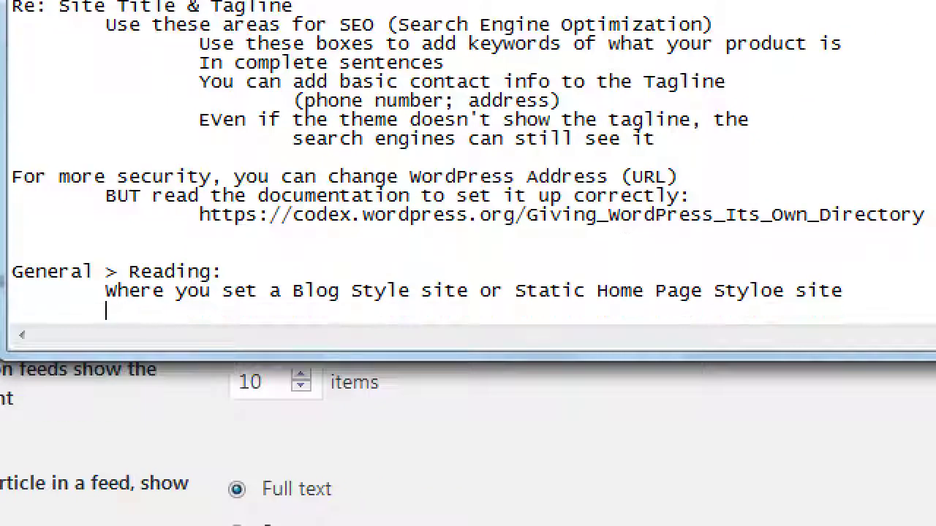
key(Tab)
text(Default is blog)
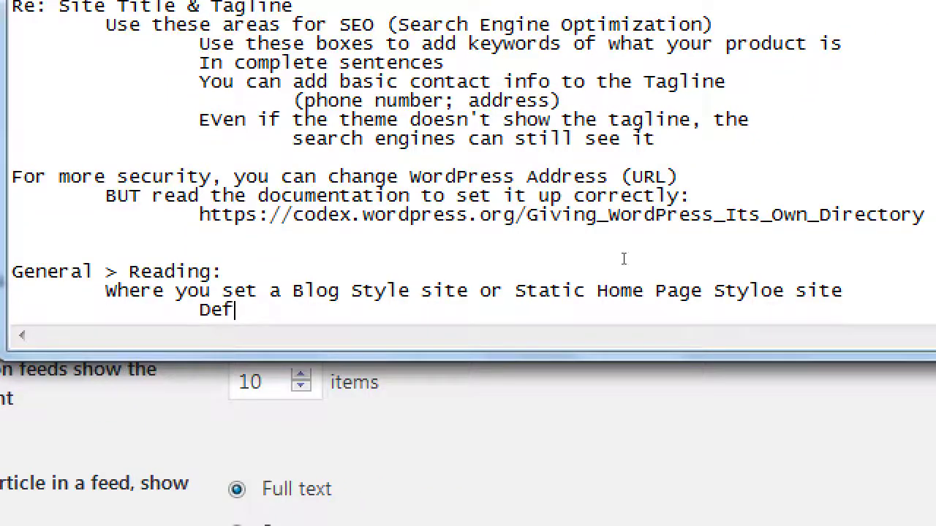
key(BackSpace)
key(BackSpace)
key(BackSpace)
key(BackSpace)
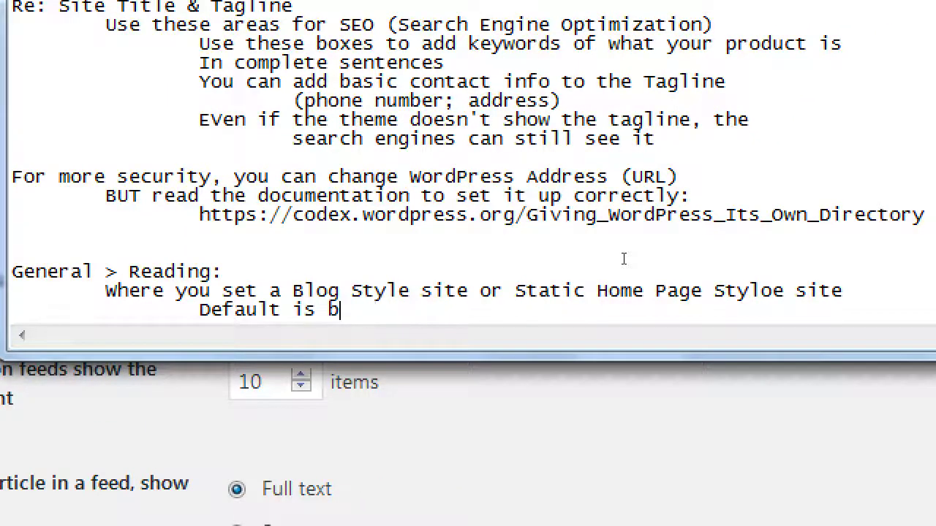
text(Blog, and you need)
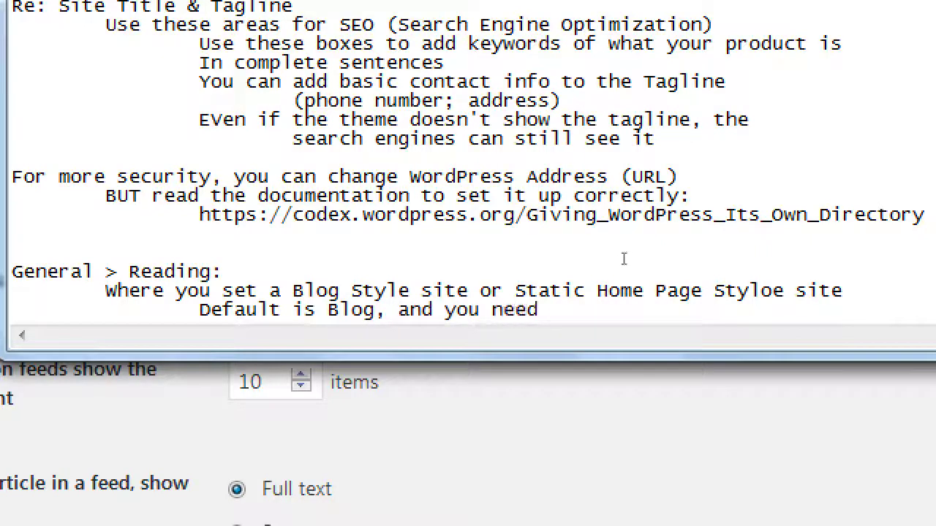
text( Pages, first, )
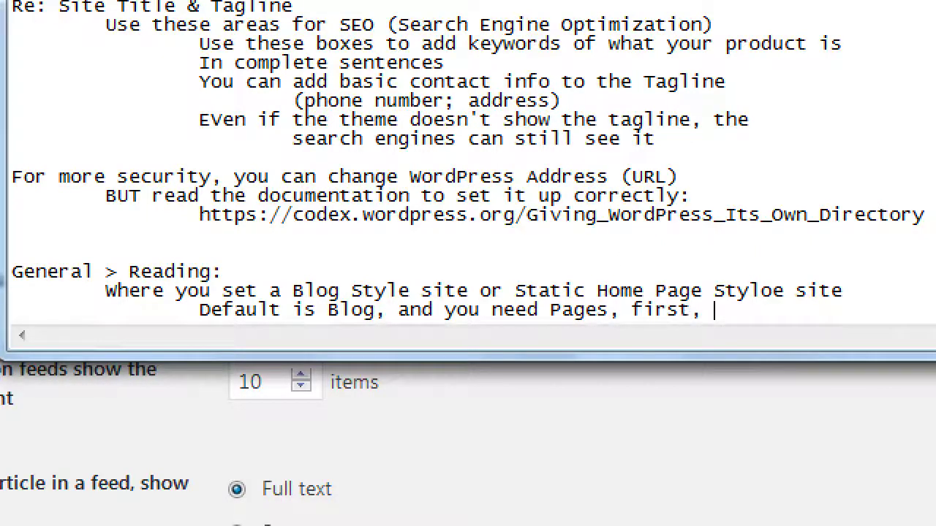
text(to switcth)
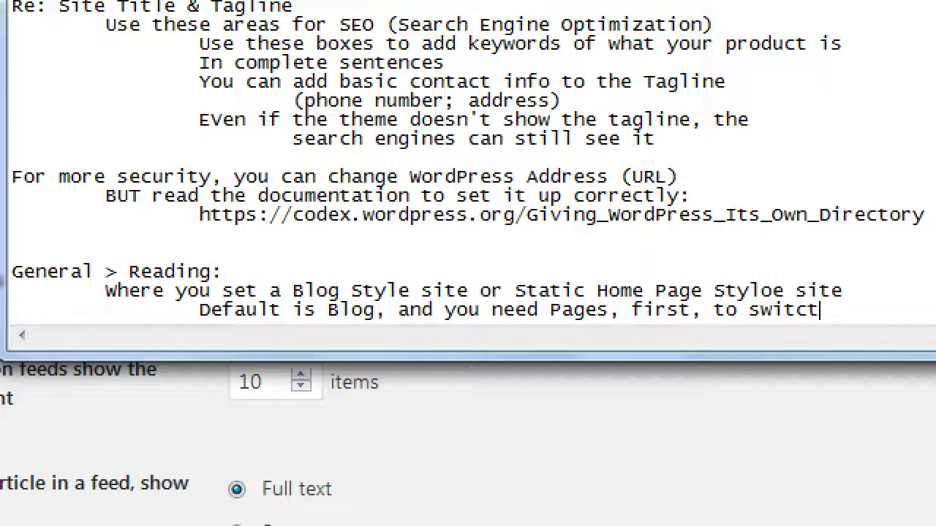
key(Return)
key(Tab)
key(Tab)
key(Tab)
text(to the )
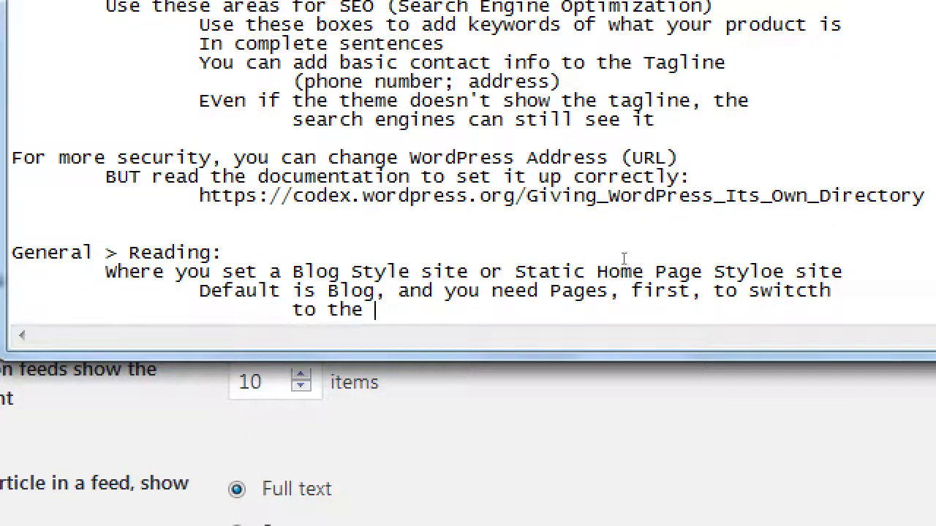
text(other style)
Correct 'switcth' to 'switch' and end the last note line with a period.
key(Up)
key(End)
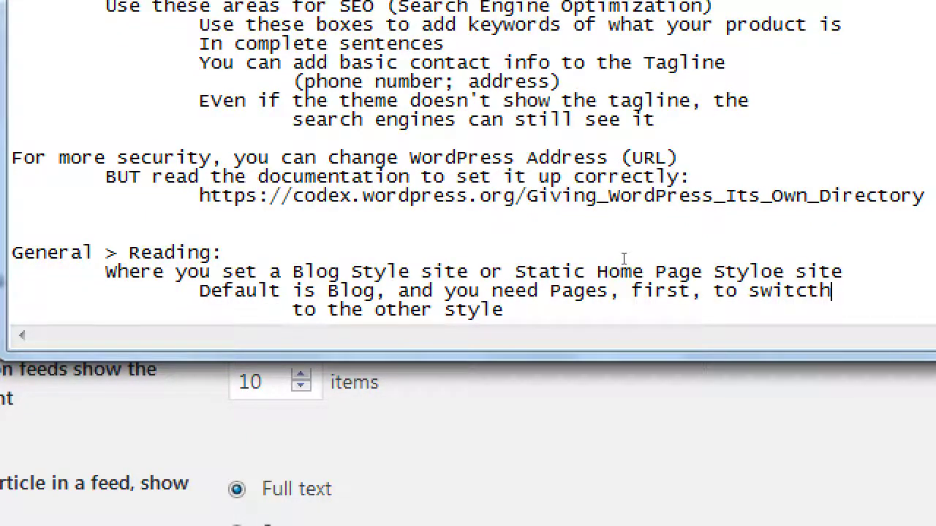
key(ctrl+shift+Left)
text(switch)
key(Down)
text(.)
key(shift+Home)
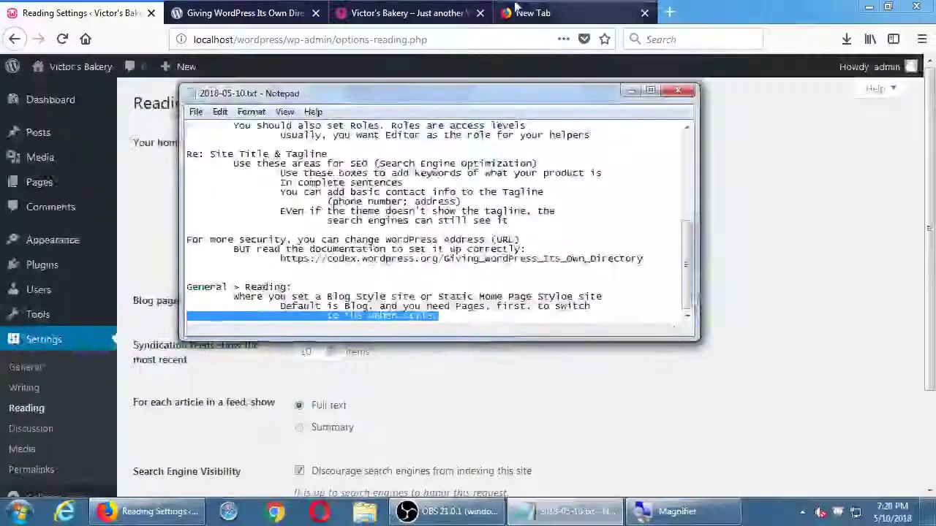
Close the empty New Tab, site and Codex tabs, then scroll down Reading Settings.
click(644, 22)
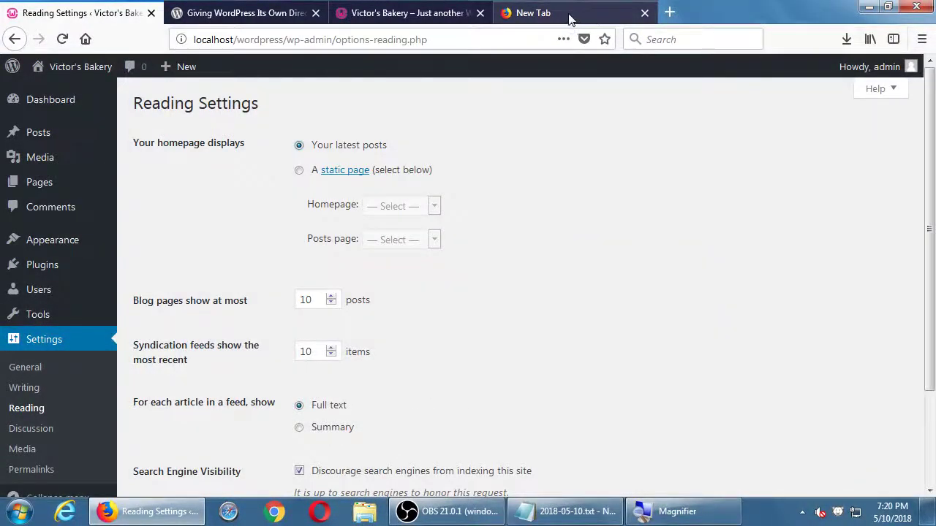
click(564, 16)
key(ctrl+w)
key(ctrl+w)
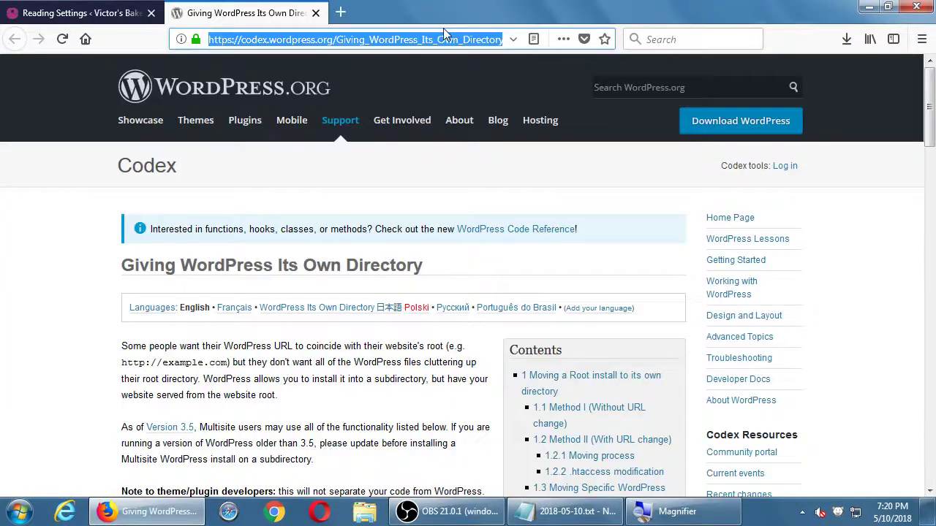
key(ctrl+w)
scroll(482, 293, down, 2)
scroll(482, 300, down, 1)
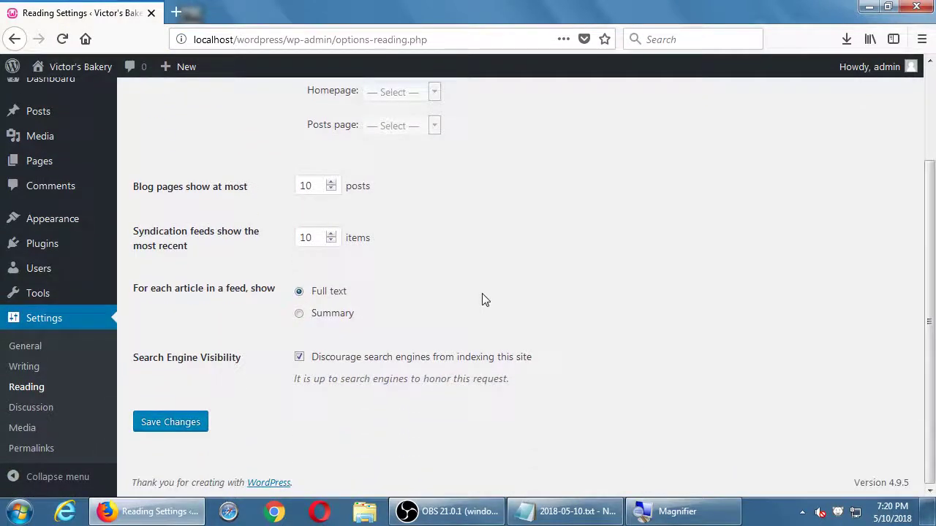
key(super+plus)
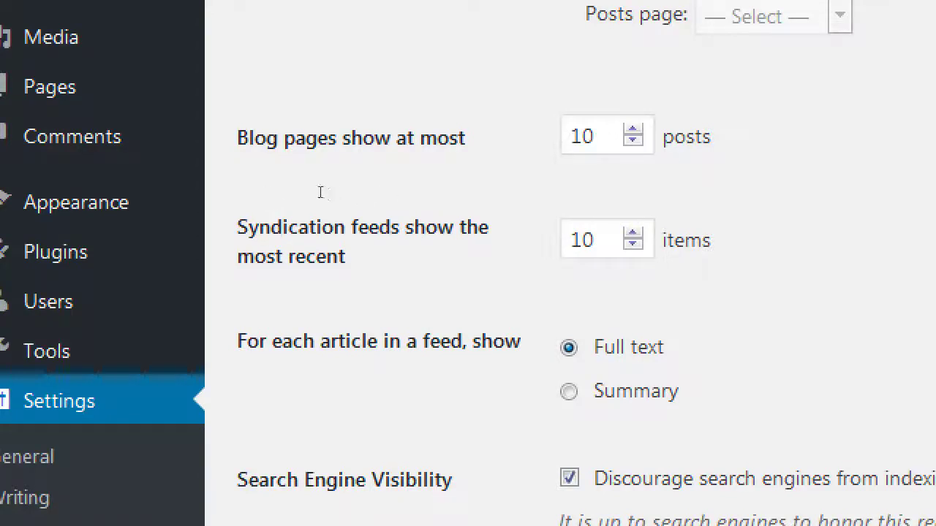
key(Tab)
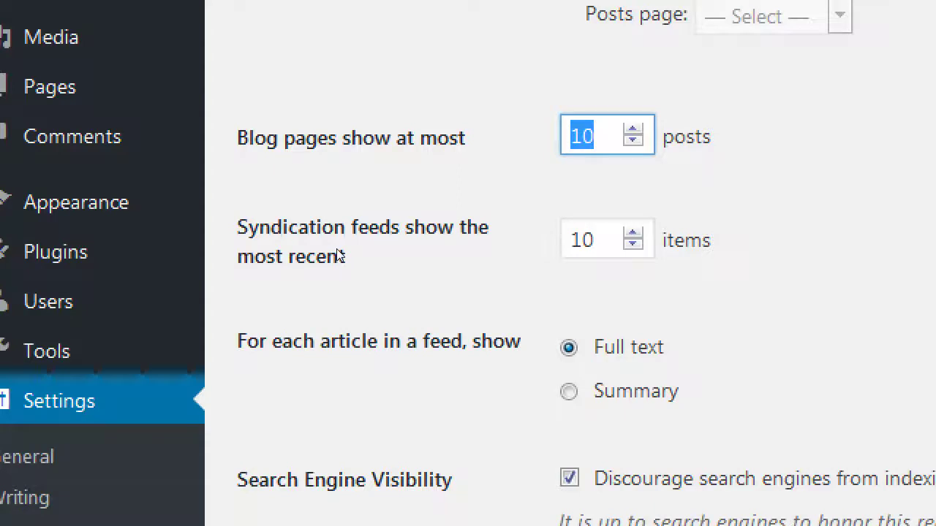
text(3)
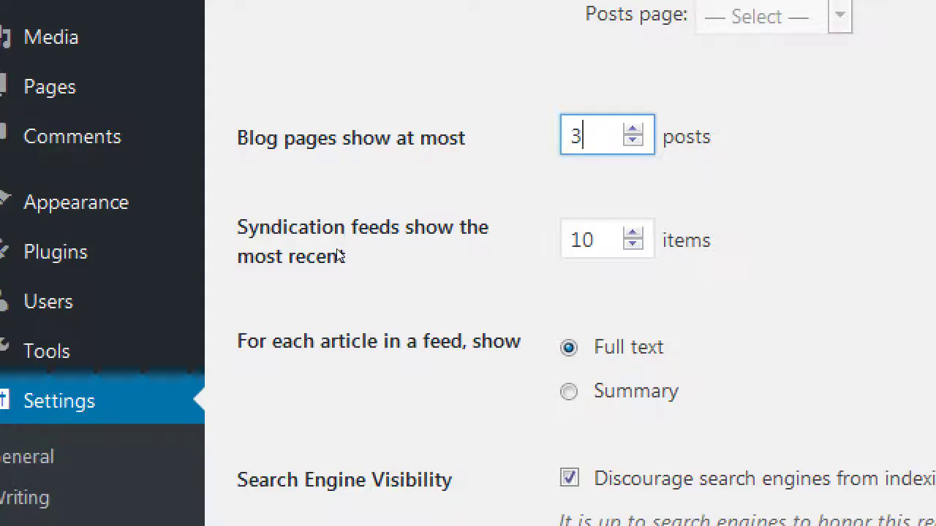
key(BackSpace)
text(99)
key(BackSpace)
key(BackSpace)
text(10)
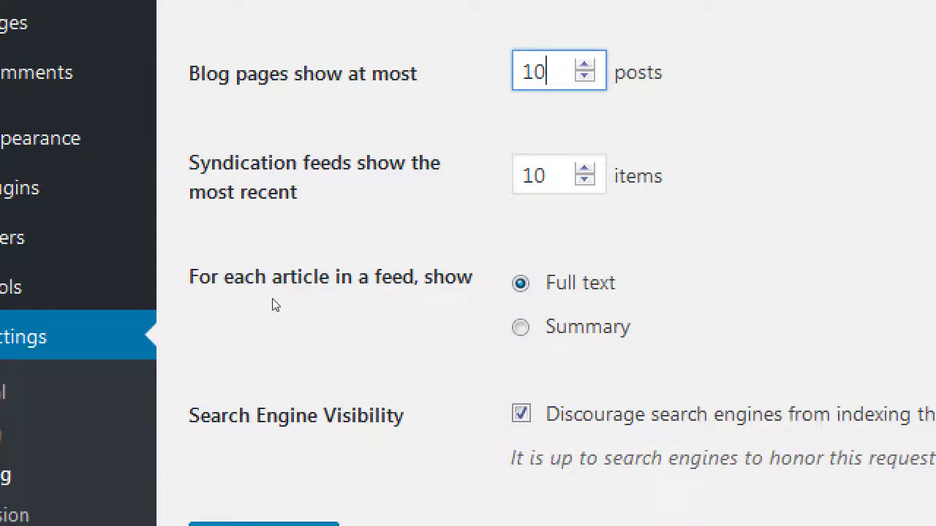
click(309, 298)
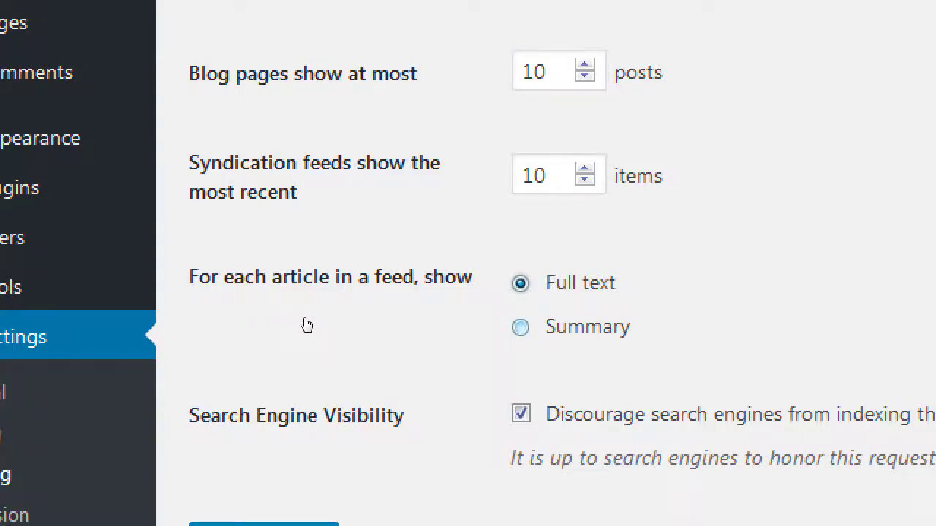
key(space)
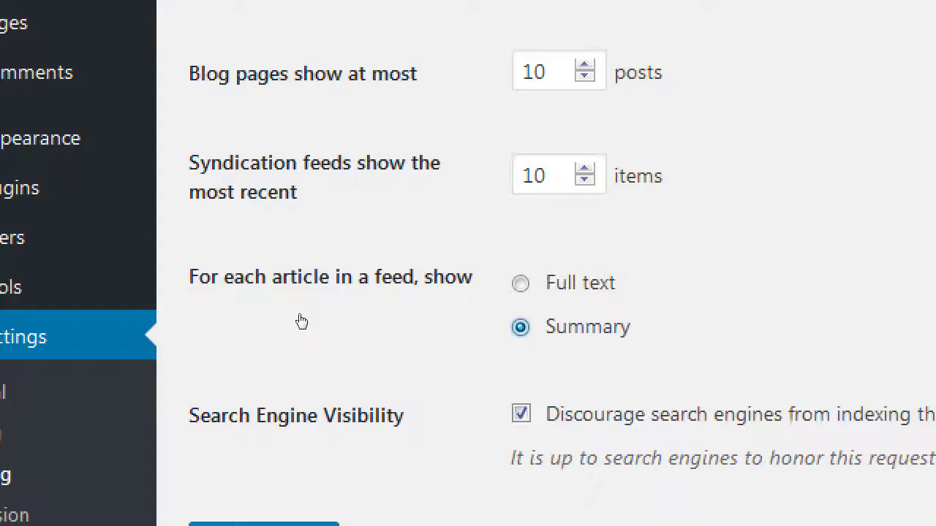
key(Up)
key(Down)
key(Up)
key(Down)
key(Up)
key(Down)
key(Up)
key(Down)
key(Up)
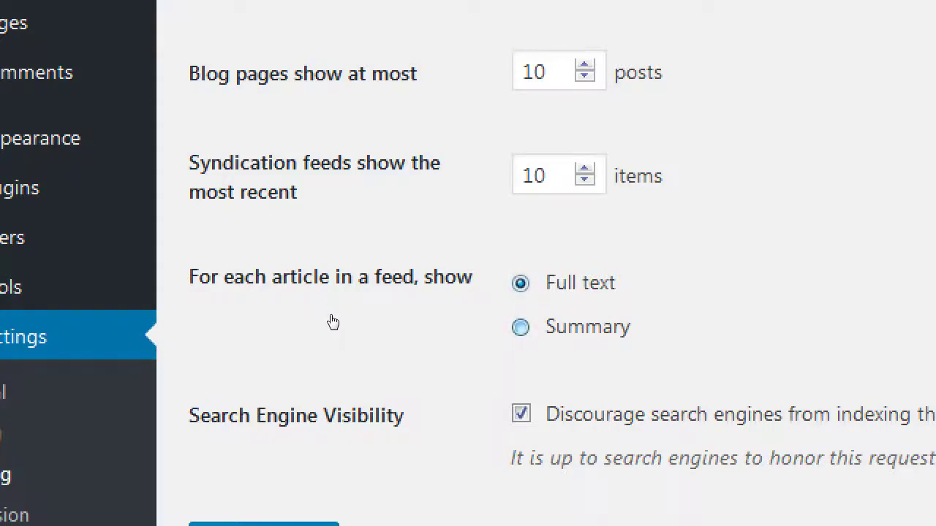
key(Down)
key(Up)
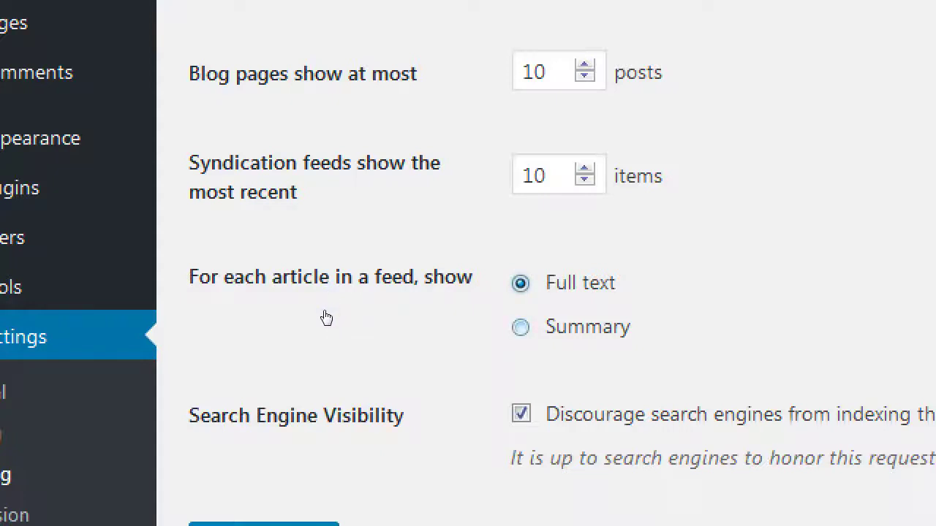
key(Down)
key(Up)
key(Down)
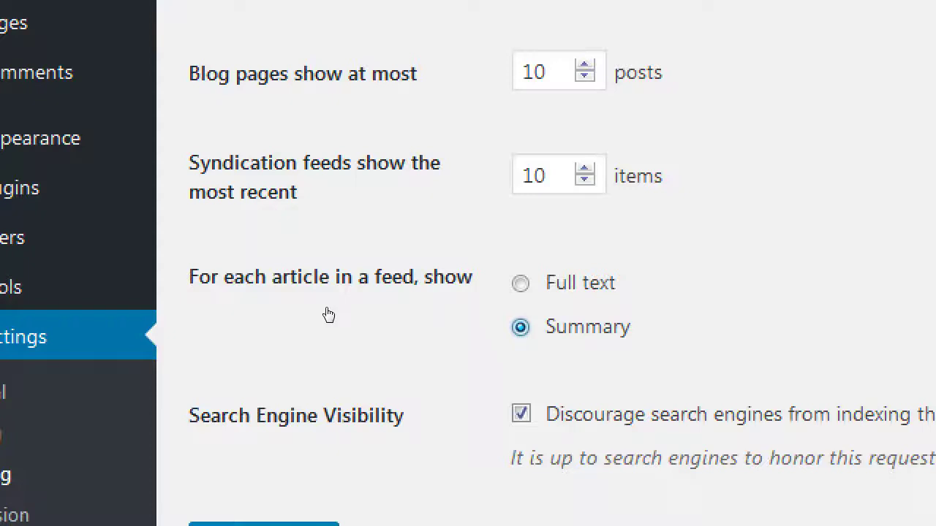
scroll(324, 314, up, 2)
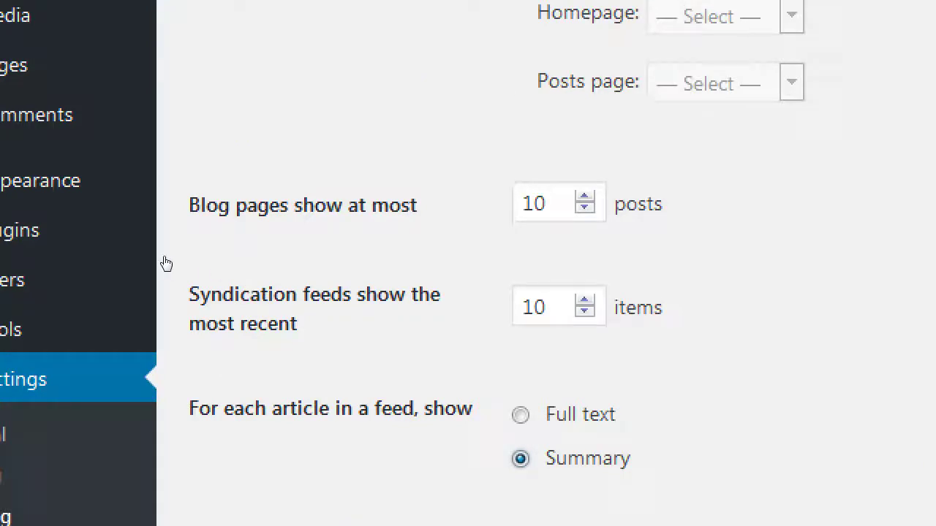
scroll(164, 263, up, 1)
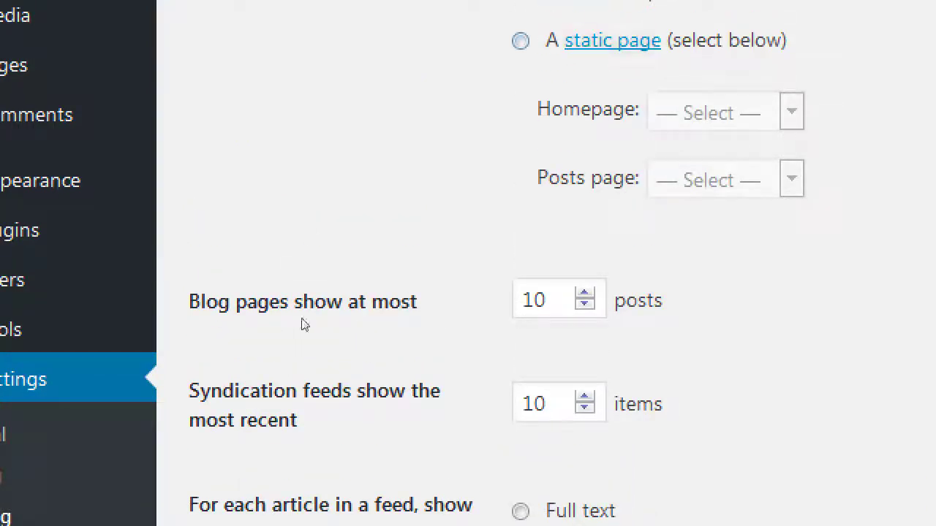
scroll(305, 326, down, 3)
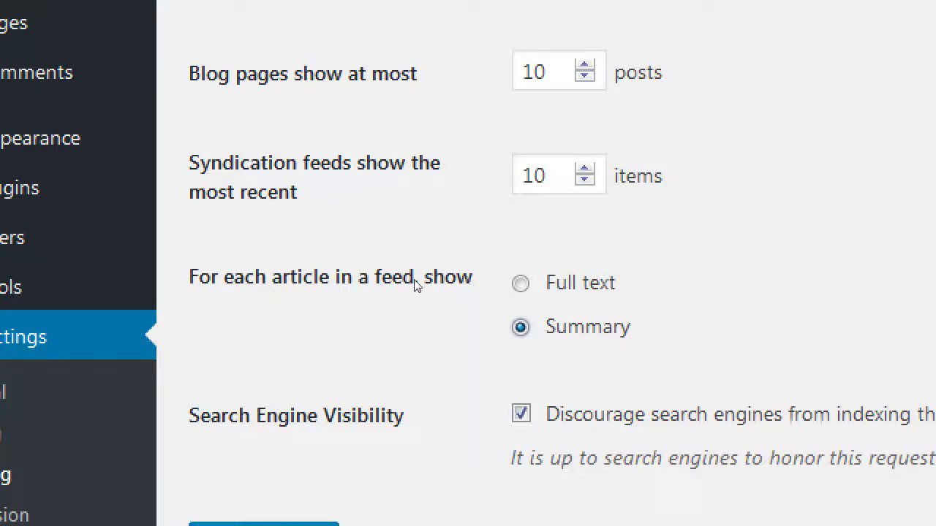
scroll(424, 301, up, 3)
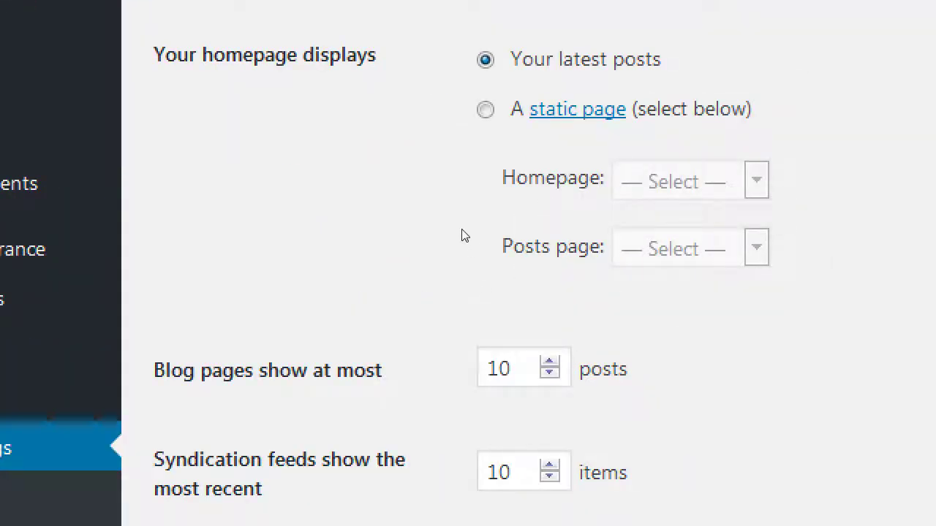
click(302, 180)
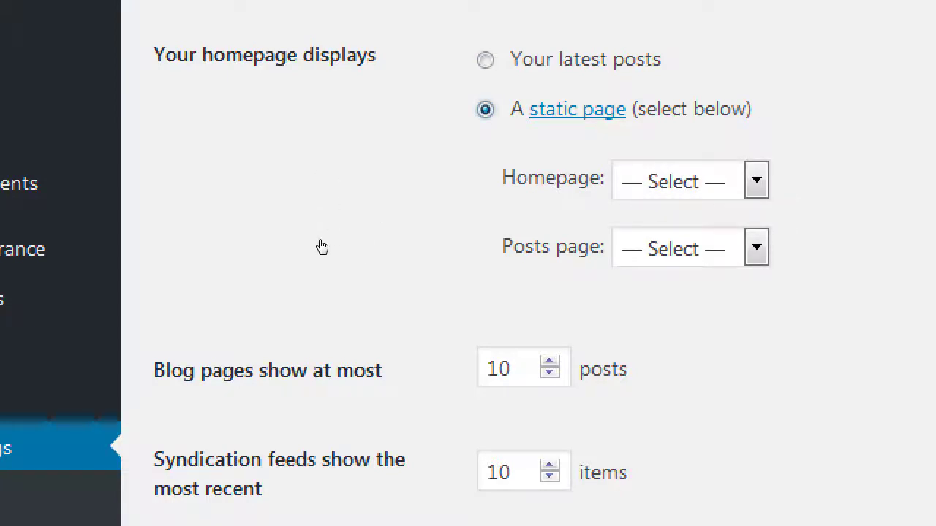
click(381, 246)
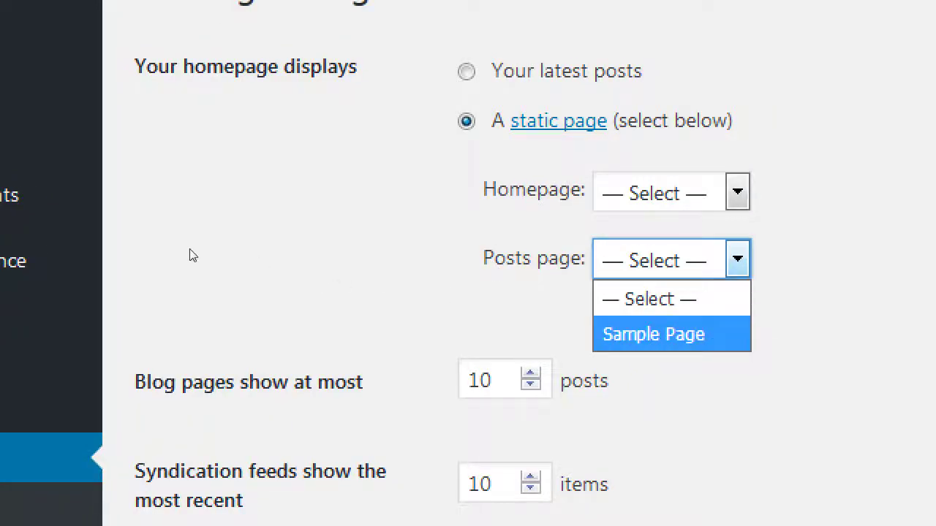
click(382, 270)
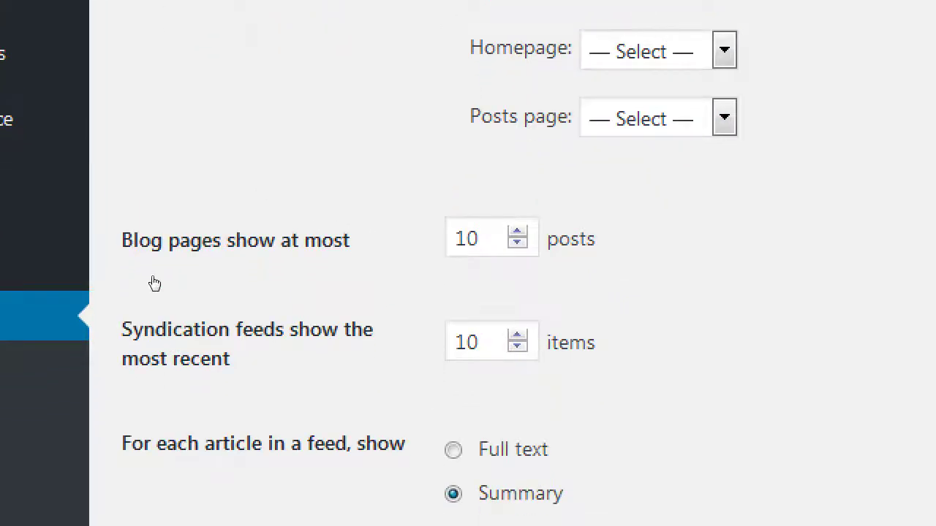
drag(150, 283, 200, 285)
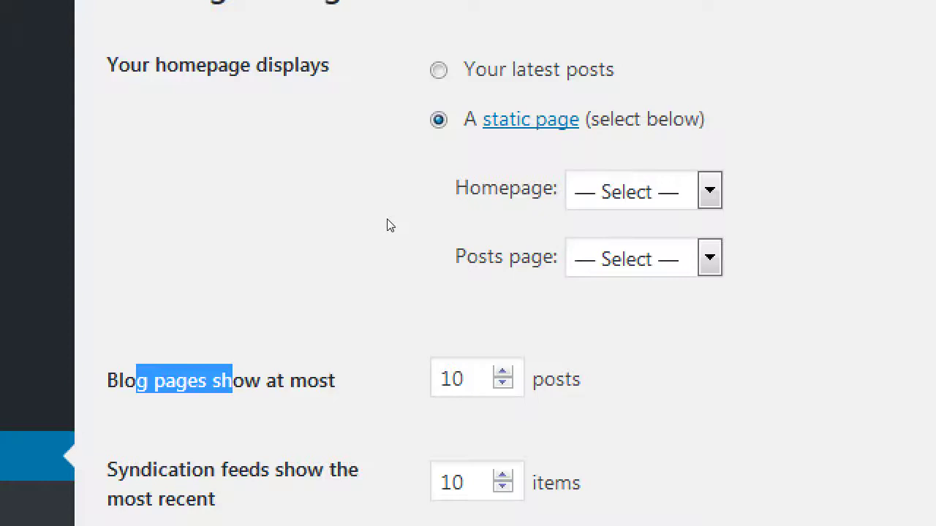
click(438, 69)
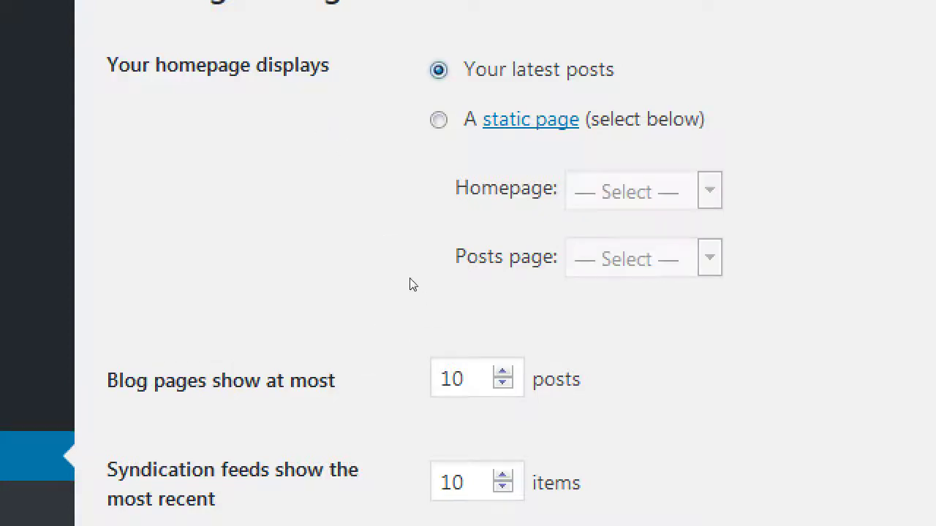
scroll(419, 311, down, 2)
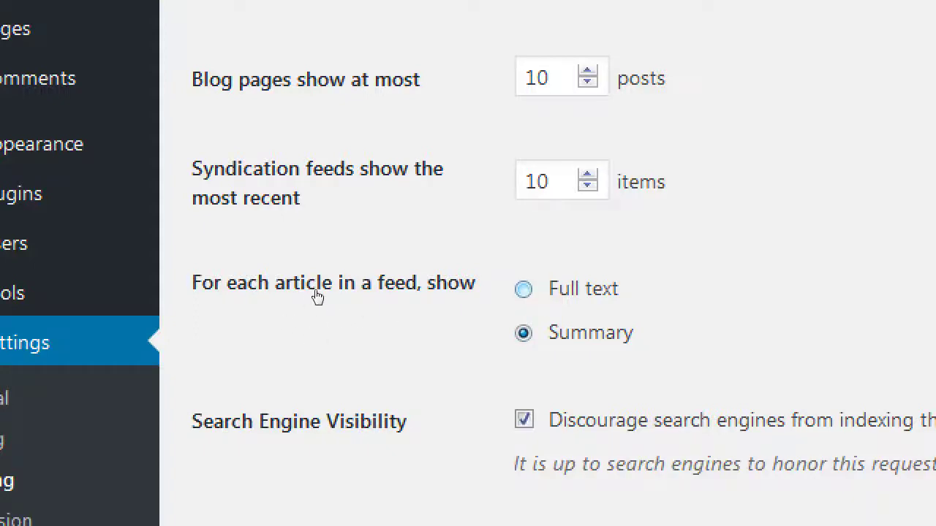
key(Up)
key(Down)
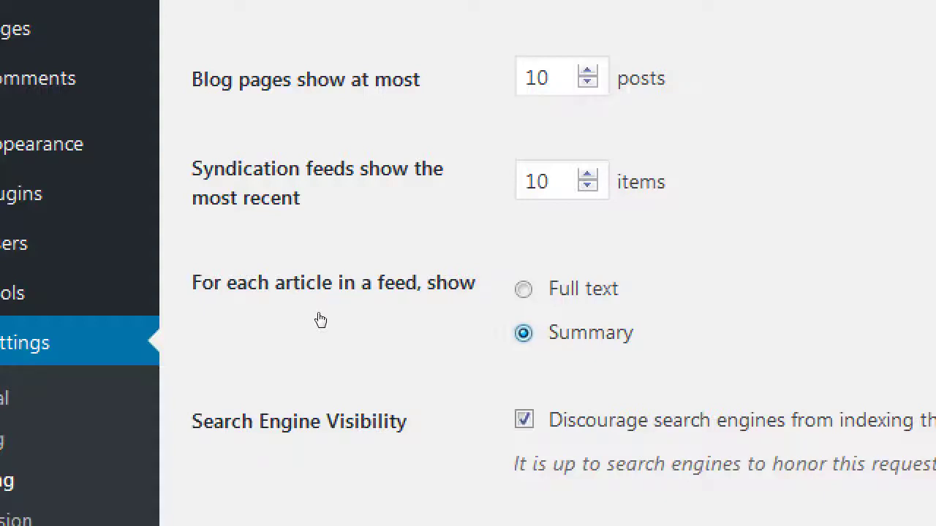
key(Up)
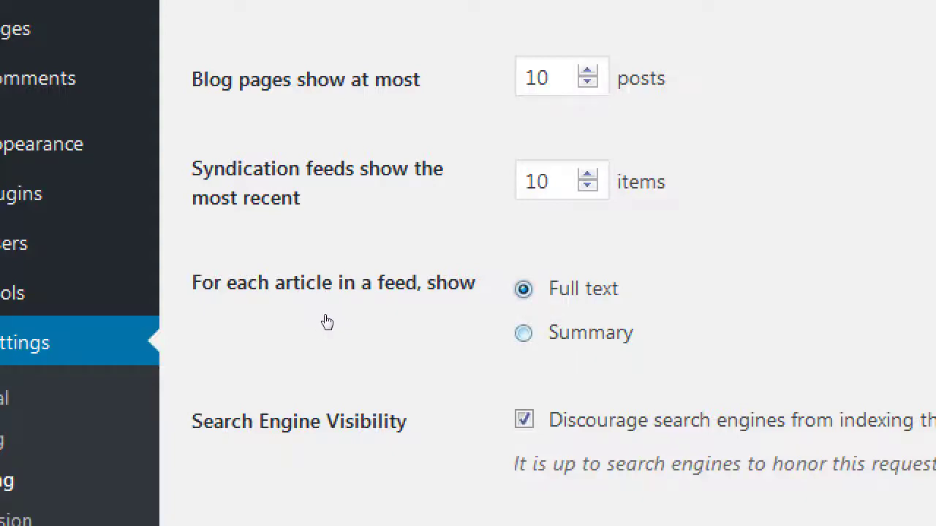
key(Down)
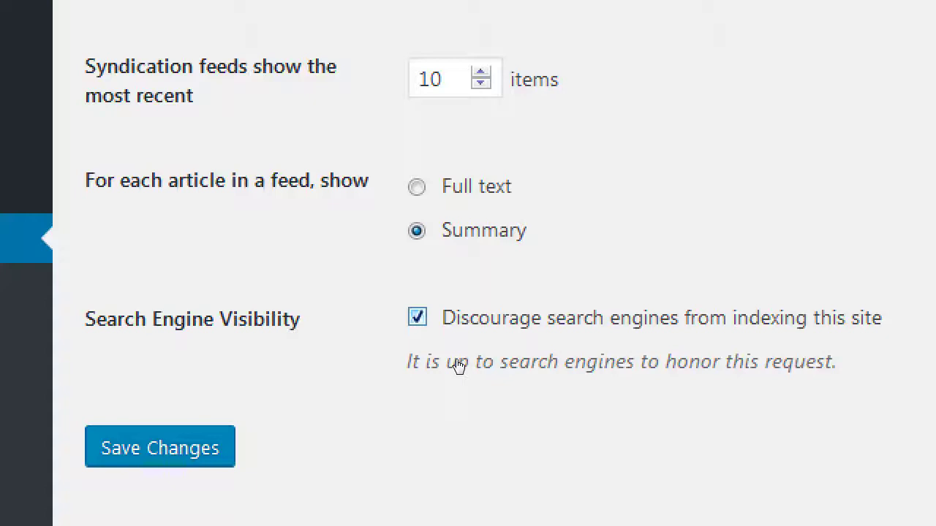
scroll(458, 366, up, 3)
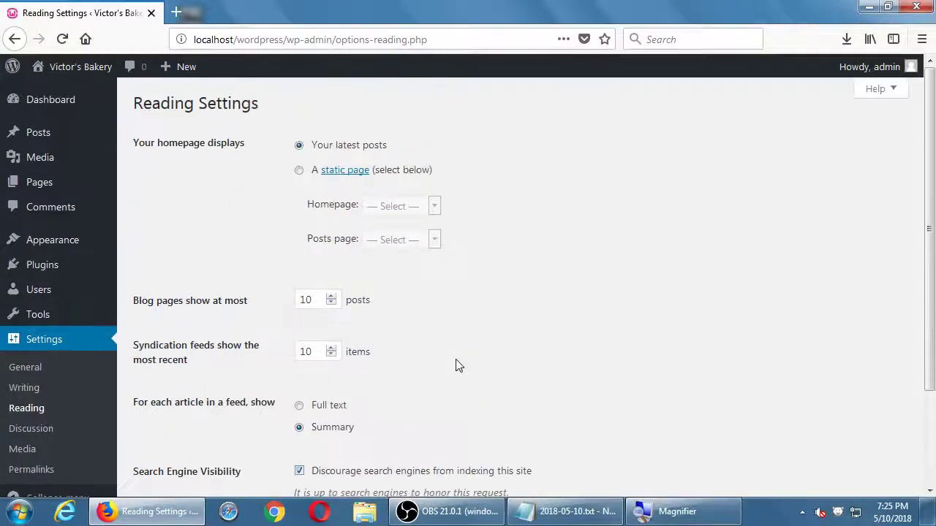
Scroll through the reading options, then go to Settings > Discussion in the sidebar.
scroll(458, 365, down, 3)
scroll(393, 271, up, 3)
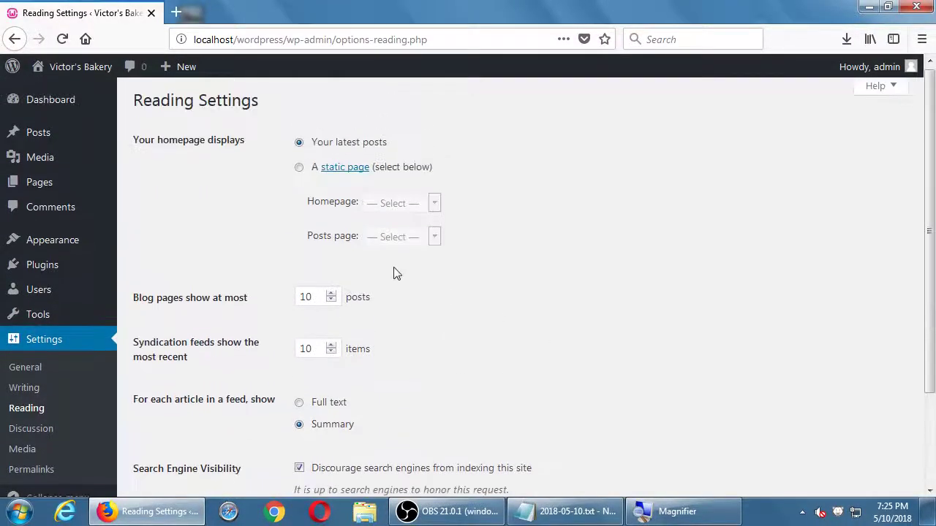
scroll(273, 324, down, 3)
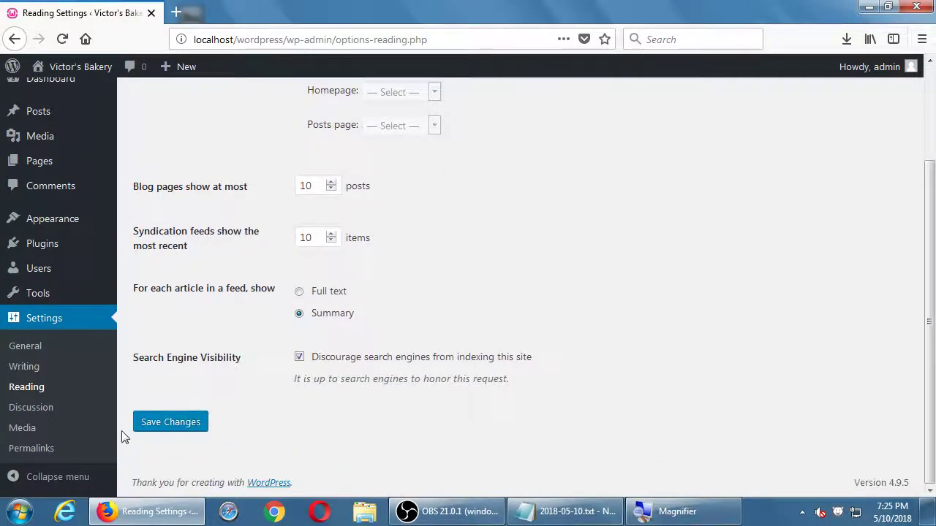
click(31, 417)
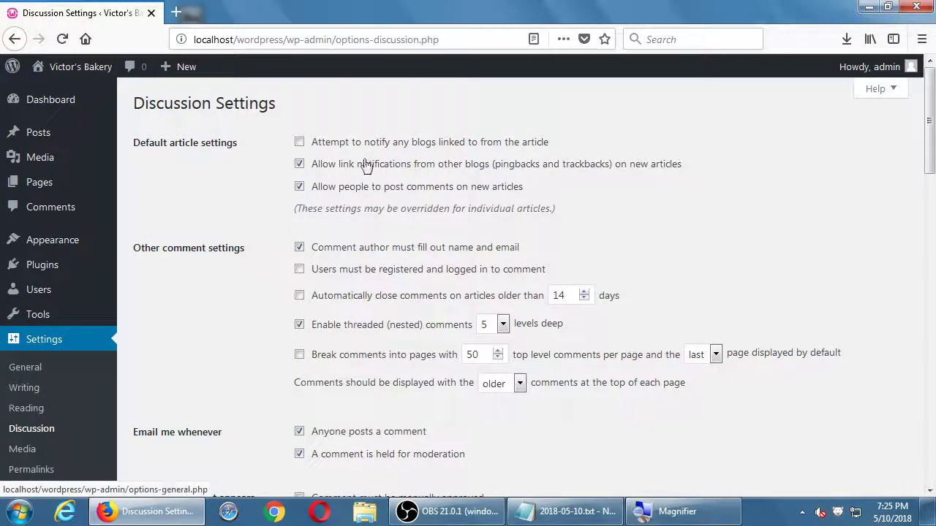
Magnify the Discussion options and highlight the word 'article' in the heading.
scroll(501, 163, down, 15)
scroll(499, 241, up, 15)
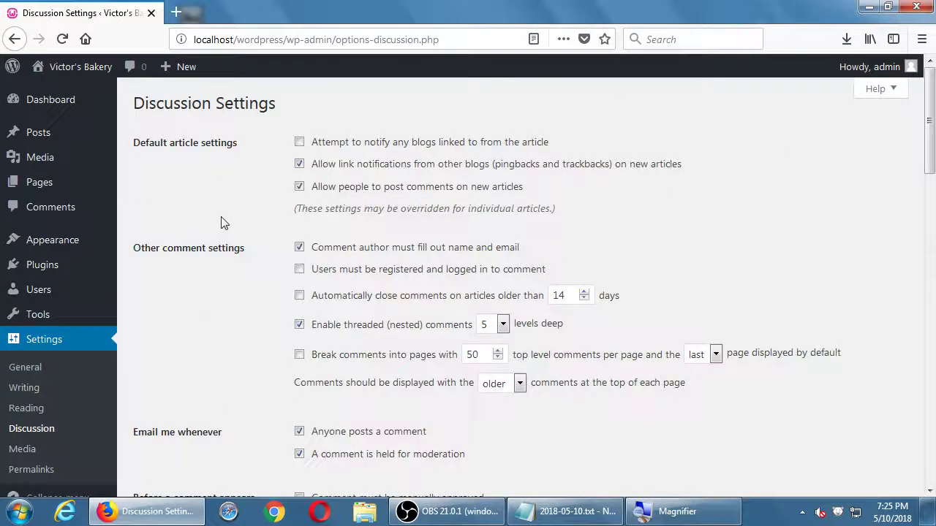
key(super+plus)
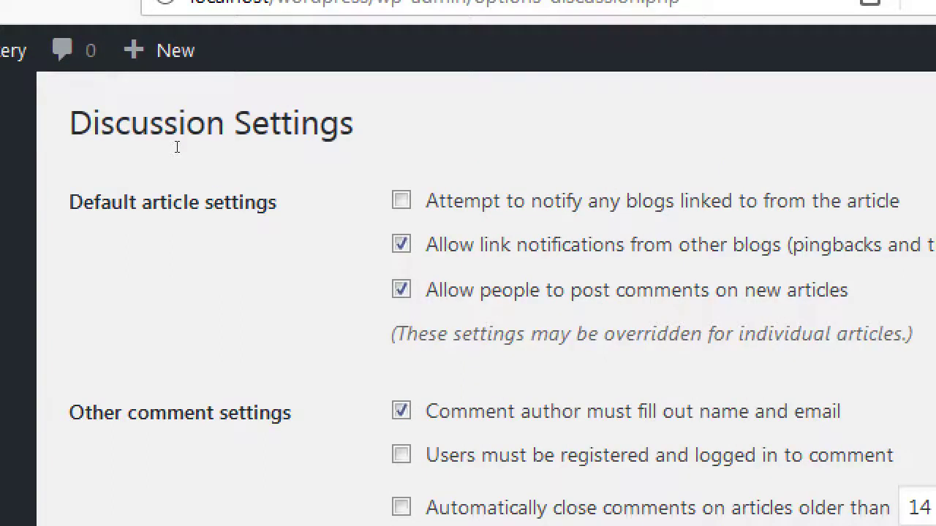
double_click(177, 146)
click(188, 146)
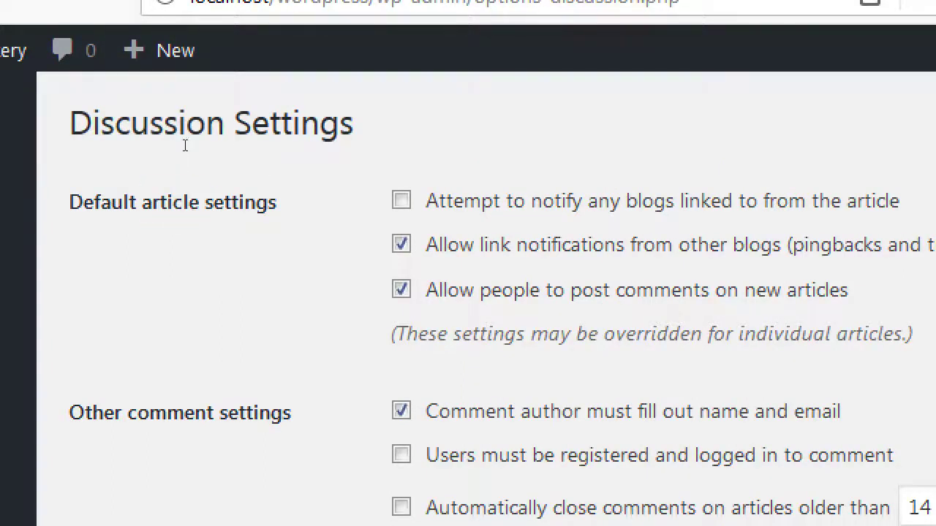
double_click(184, 146)
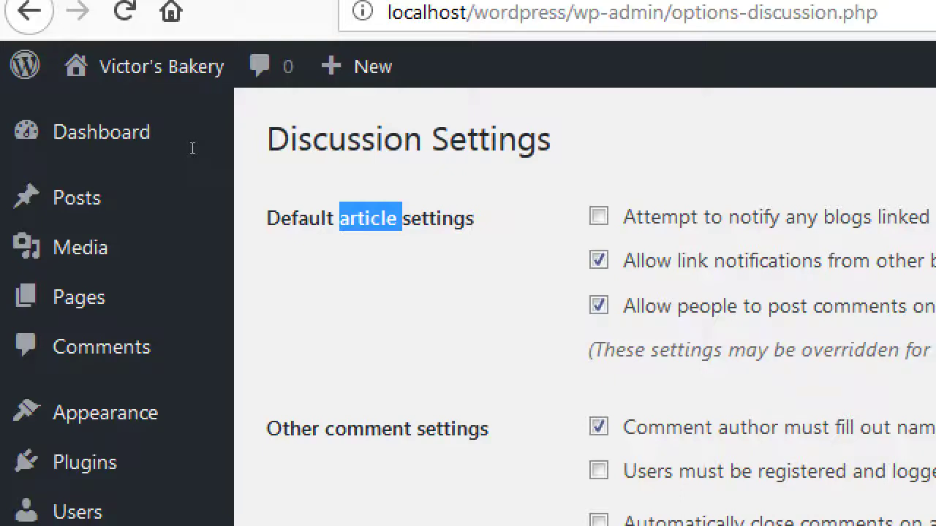
click(208, 146)
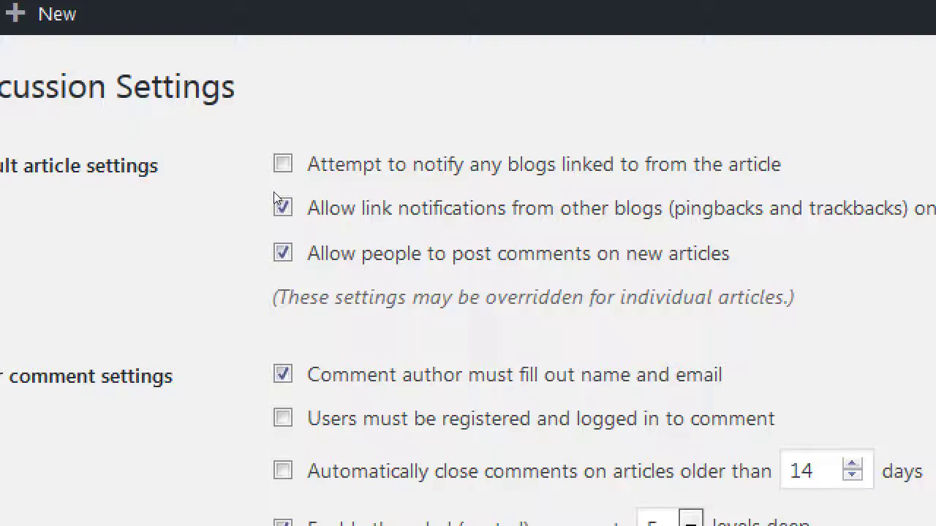
Uncheck and re-check 'Allow people to post comments on new articles', then open the Start menu.
key(Tab)
key(space)
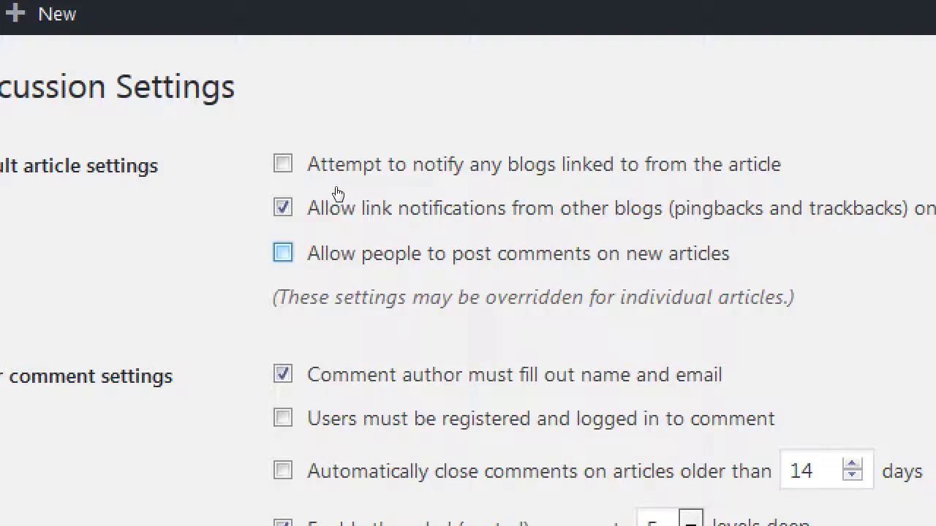
key(space)
key(super)
key(super+minus)
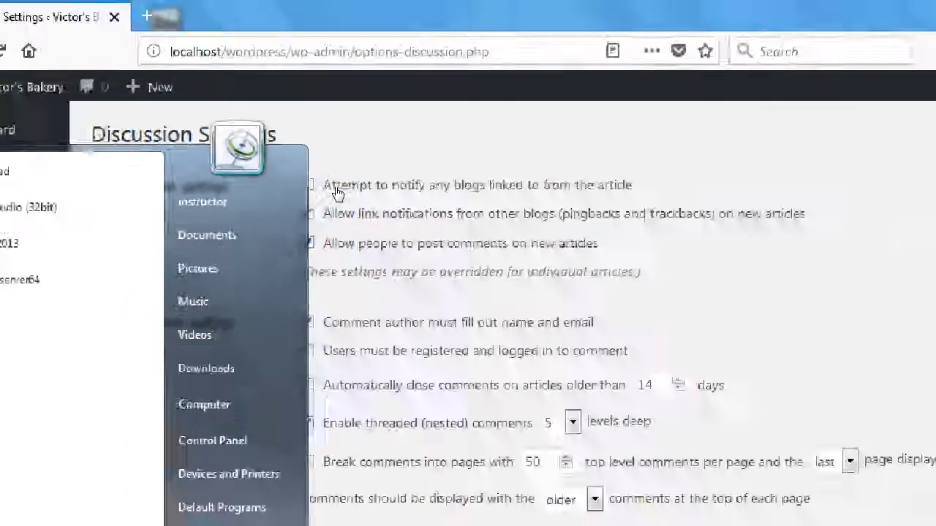
key(Escape)
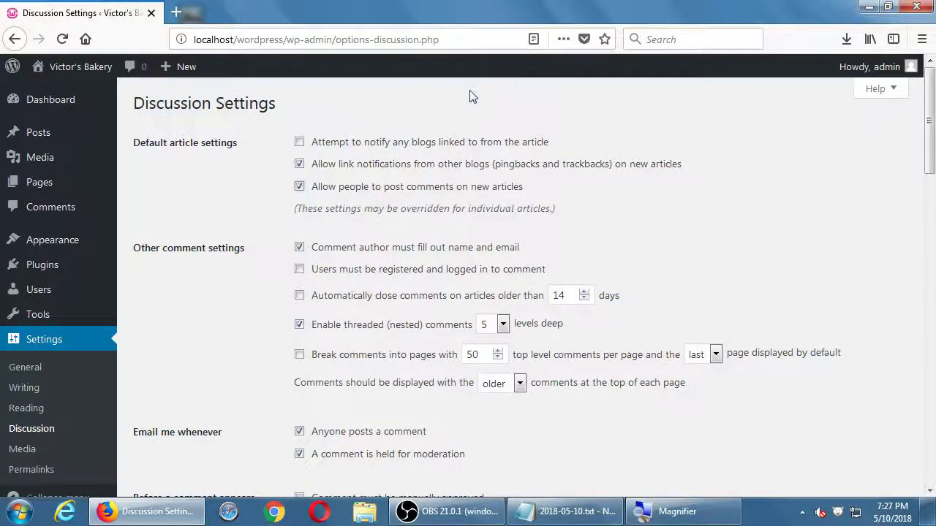
key(super+plus)
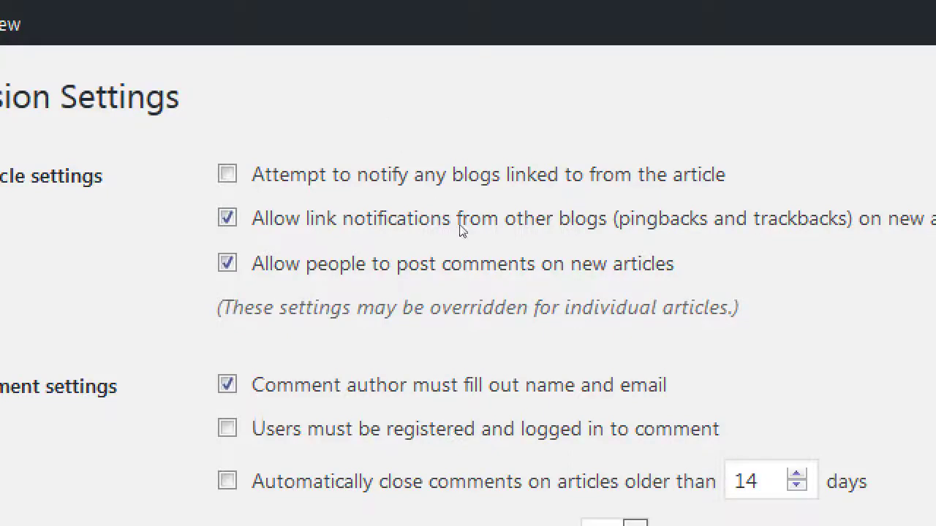
key(space)
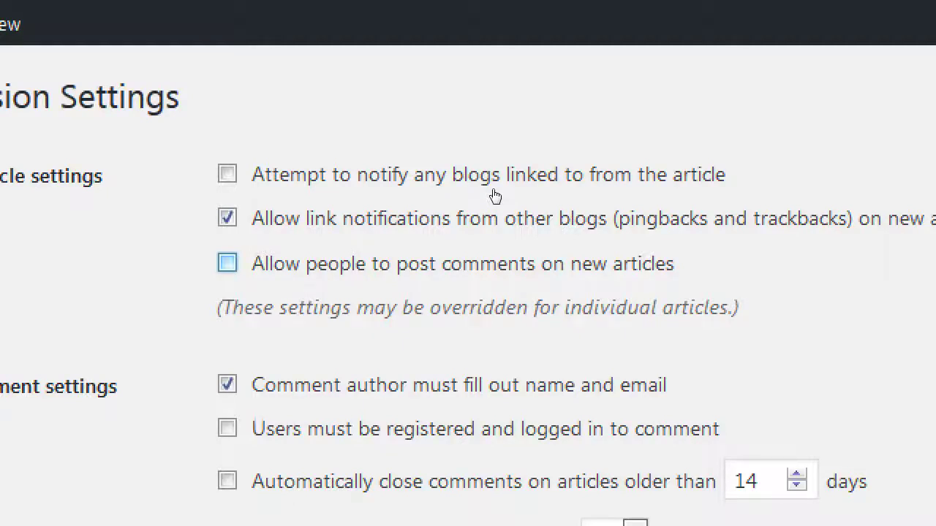
key(space)
key(space)
key(space)
drag(315, 211, 424, 211)
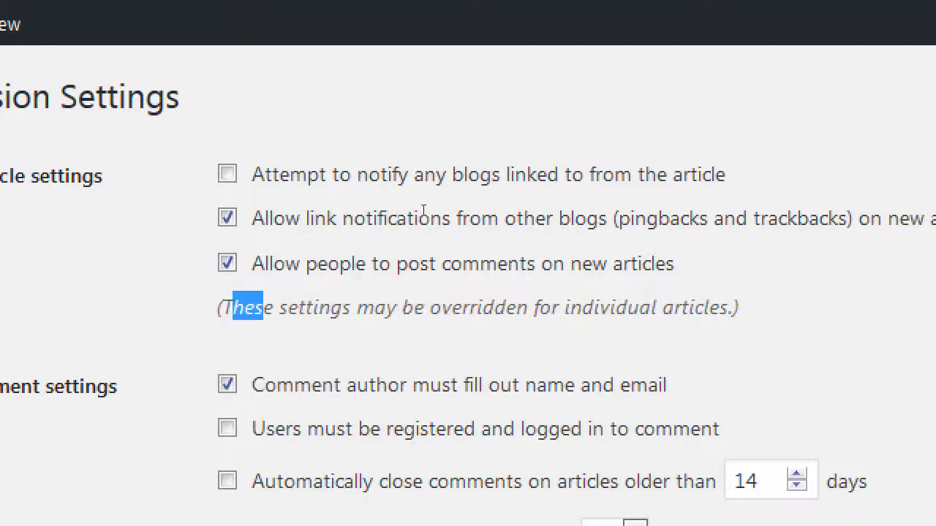
click(423, 211)
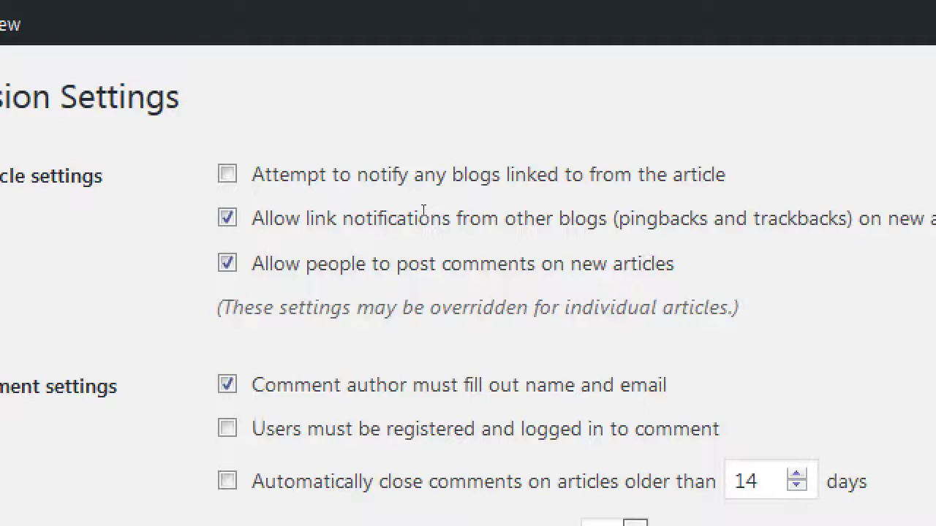
scroll(423, 212, down, 2)
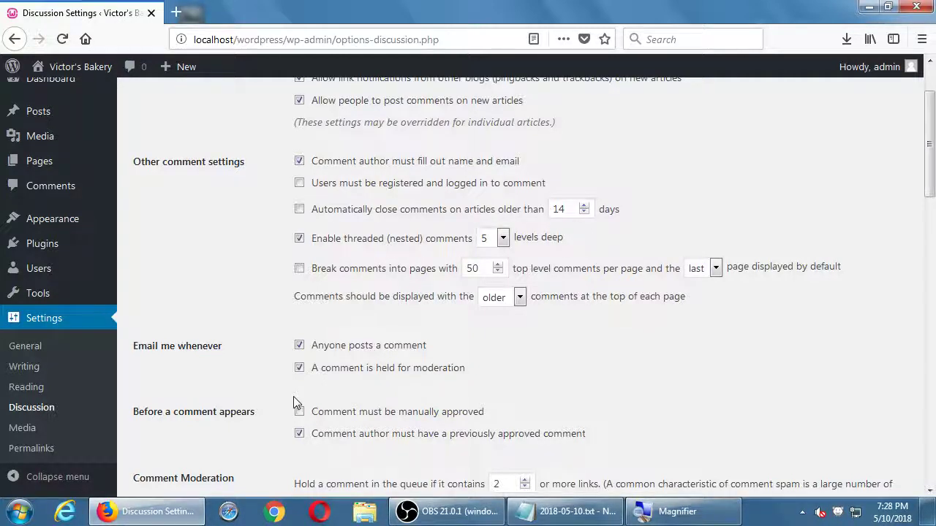
Add a 'Social Media/SEO:' heading at the end of the dated notes file.
click(559, 511)
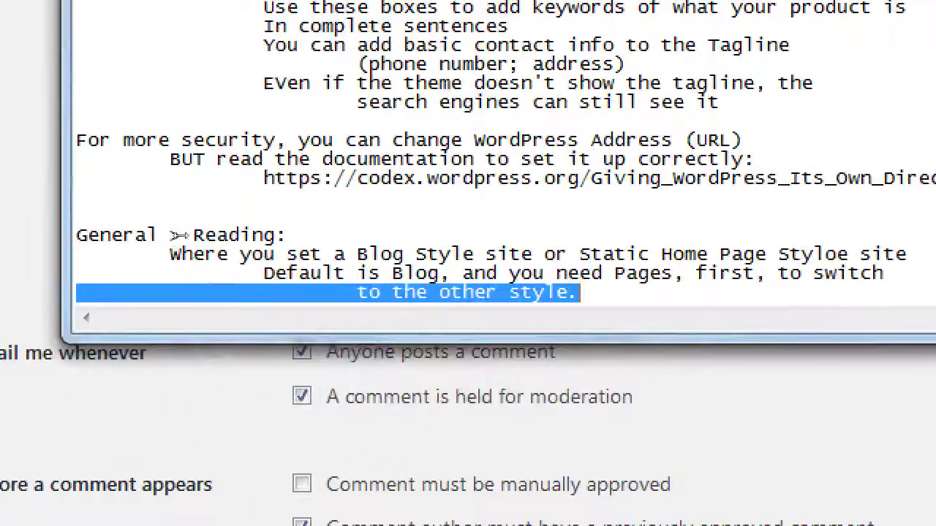
key(ctrl+End)
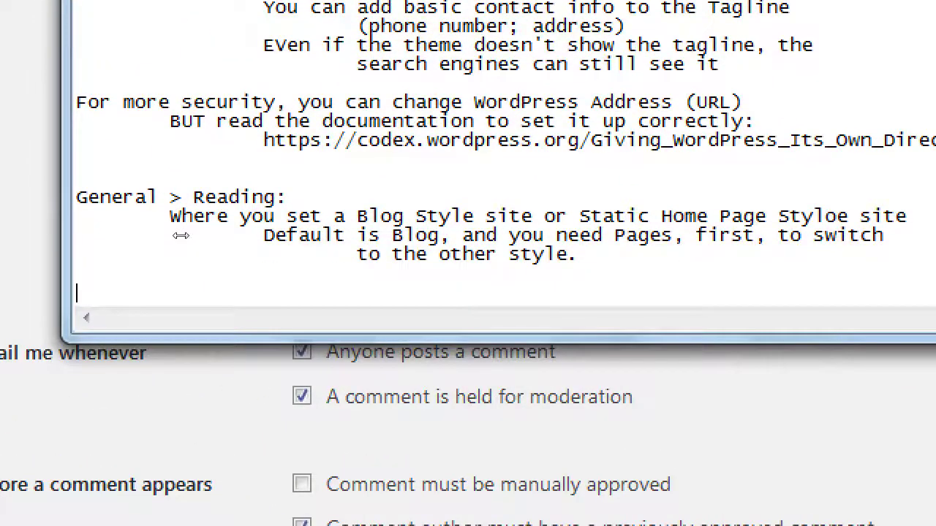
text(Social Media/)
key(Tab)
text(SEO)
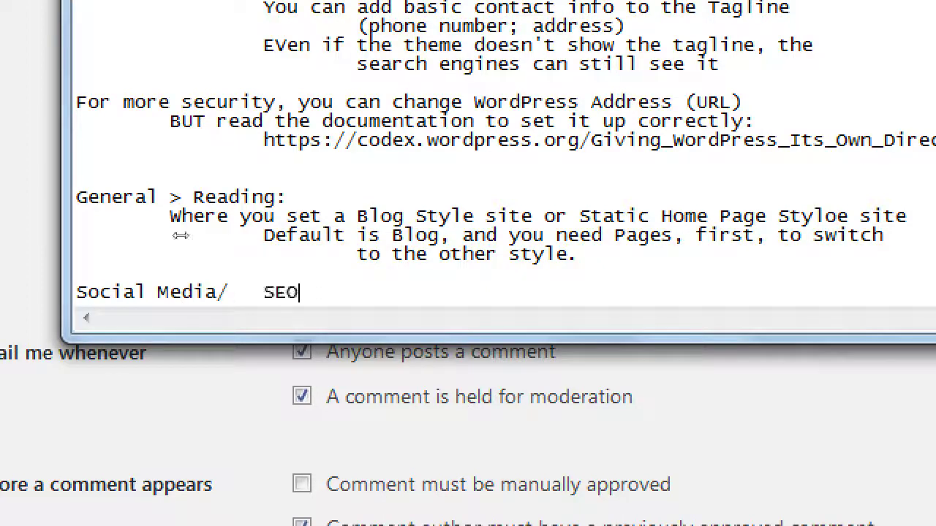
key(BackSpace)
key(BackSpace)
key(BackSpace)
key(BackSpace)
text(SEO:)
key(Return)
key(Tab)
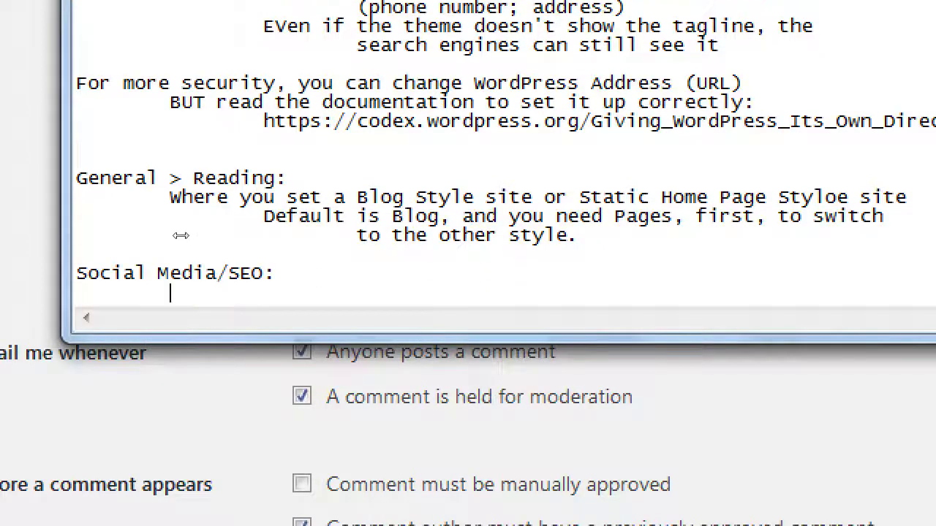
Note that you can run social media (digital marketing) as a Monologue or a Dialogue.
text(You can ru)
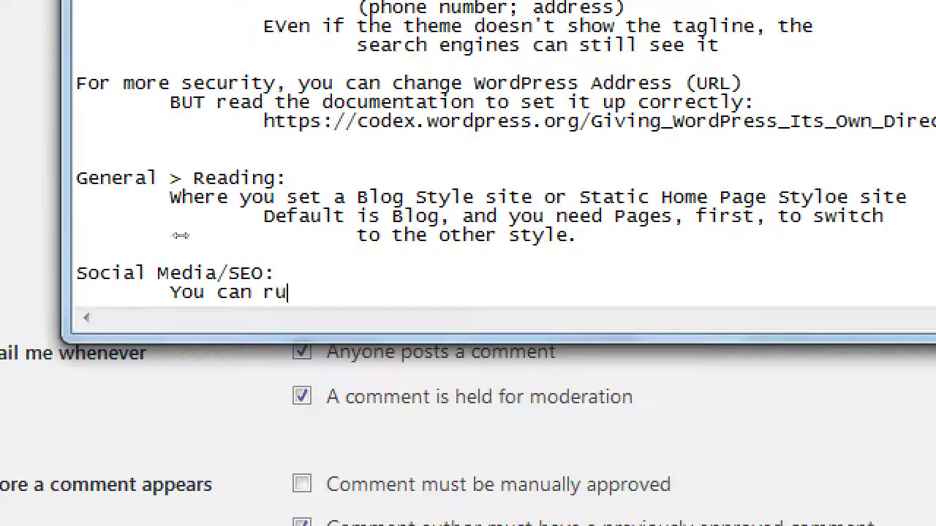
text(n social med)
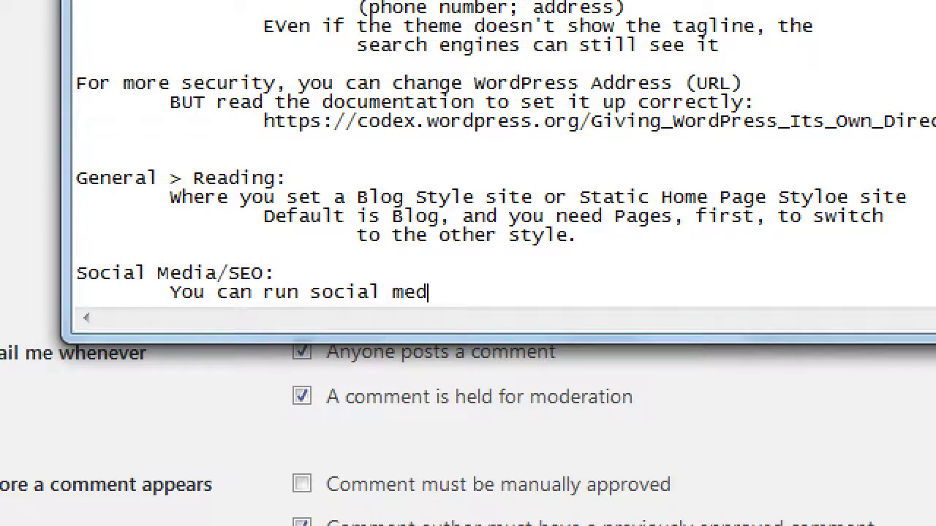
text(ia (dig)
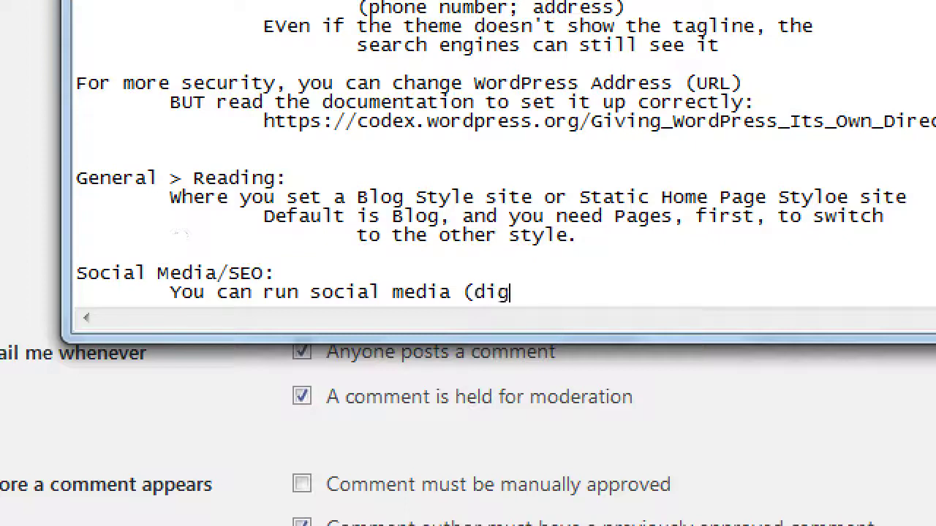
text(ital marketing)
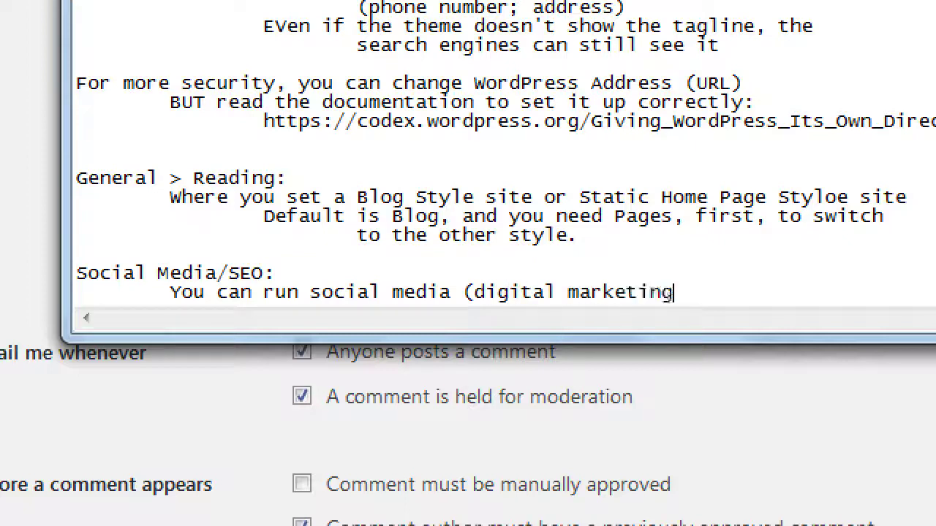
text() as a)
key(Return)
key(Tab)
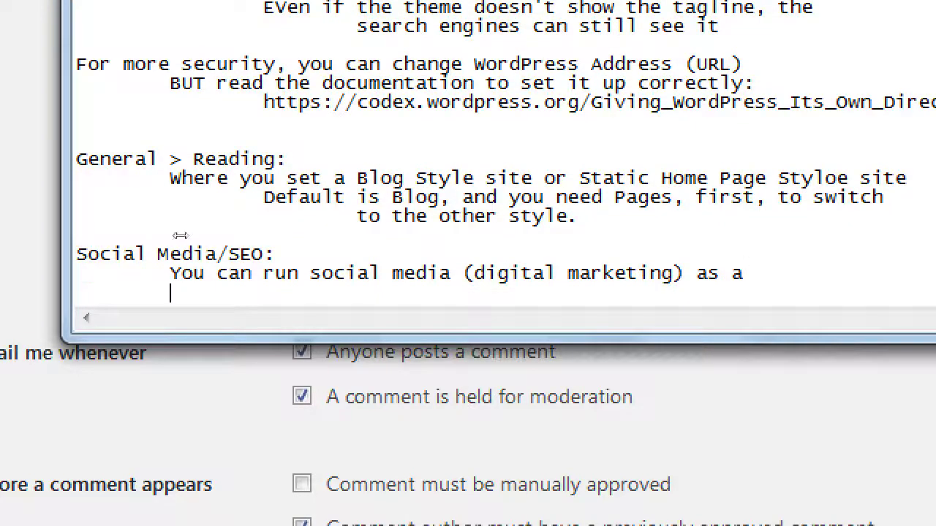
text(Monolog)
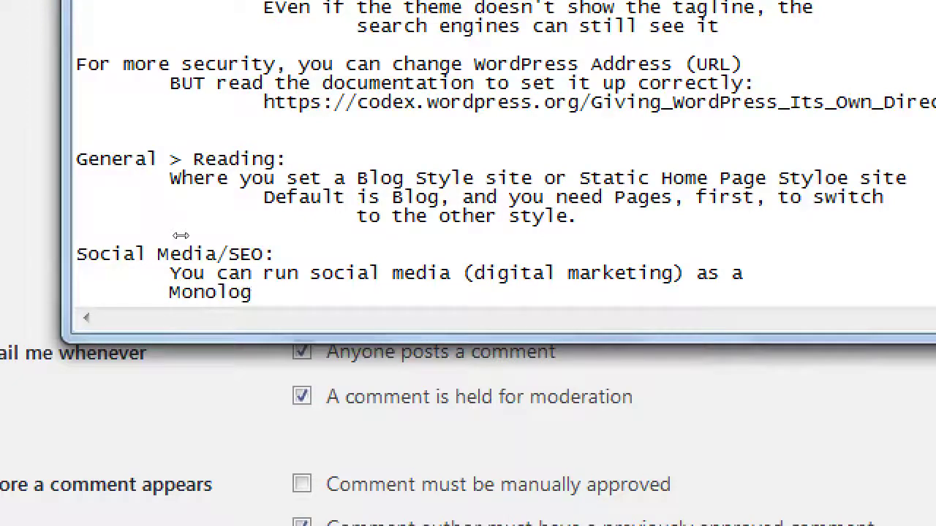
text(ue  or a )
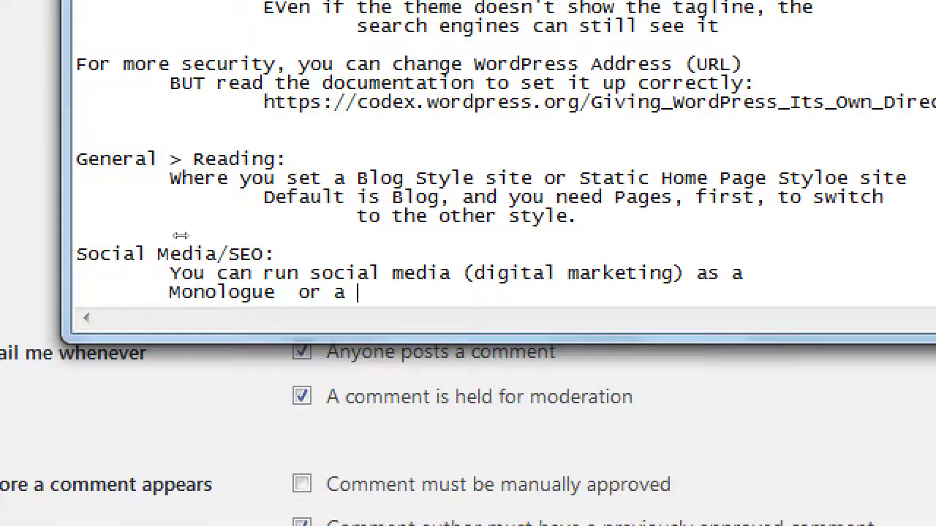
text(Dialogue)
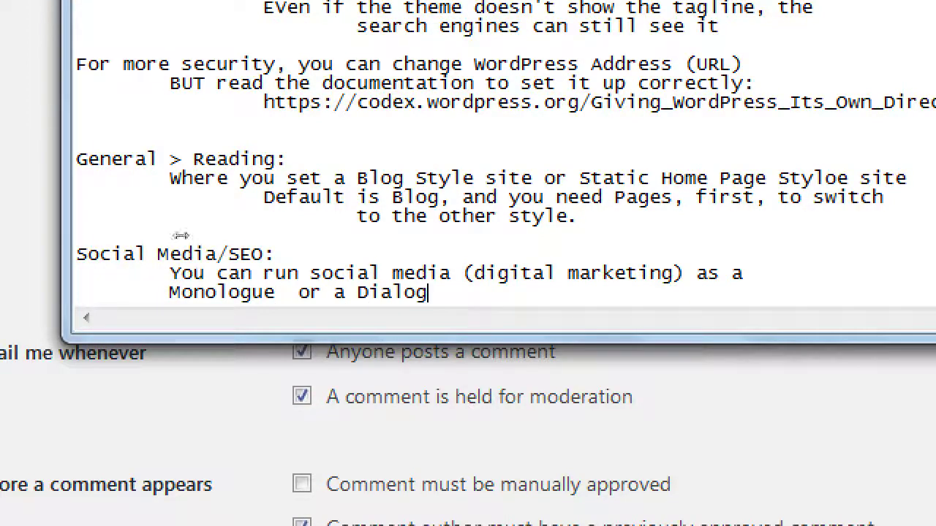
Add indented 'Mono - One voice' and 'Dia - Many voices' lines.
key(Return)
key(Tab)
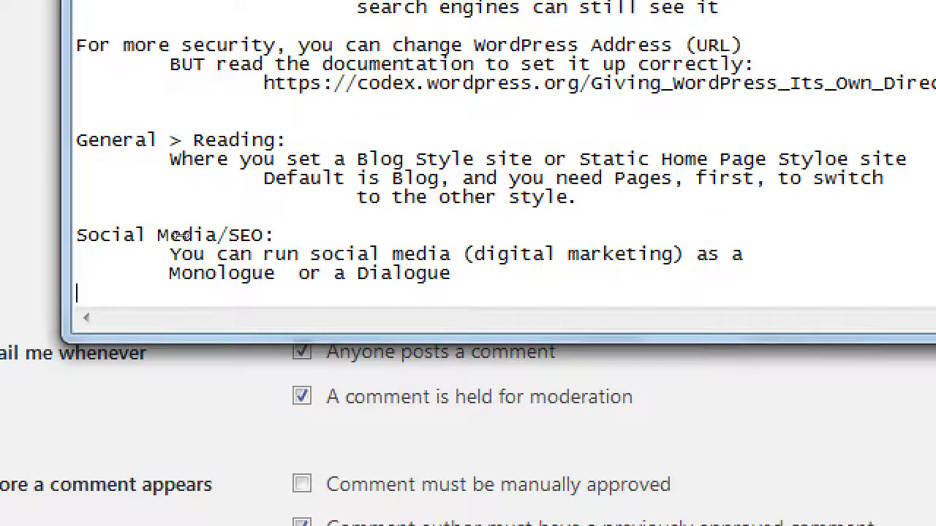
text(Mono)
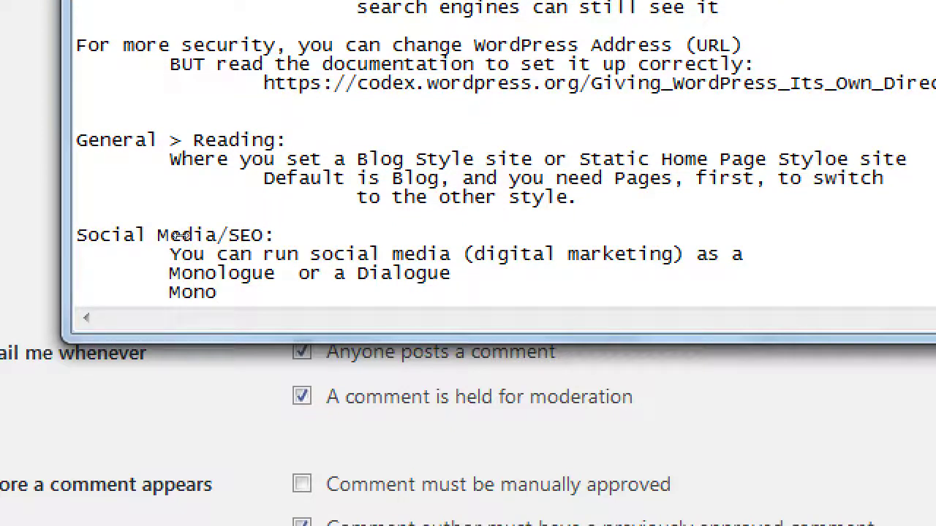
key(Return)
key(Tab)
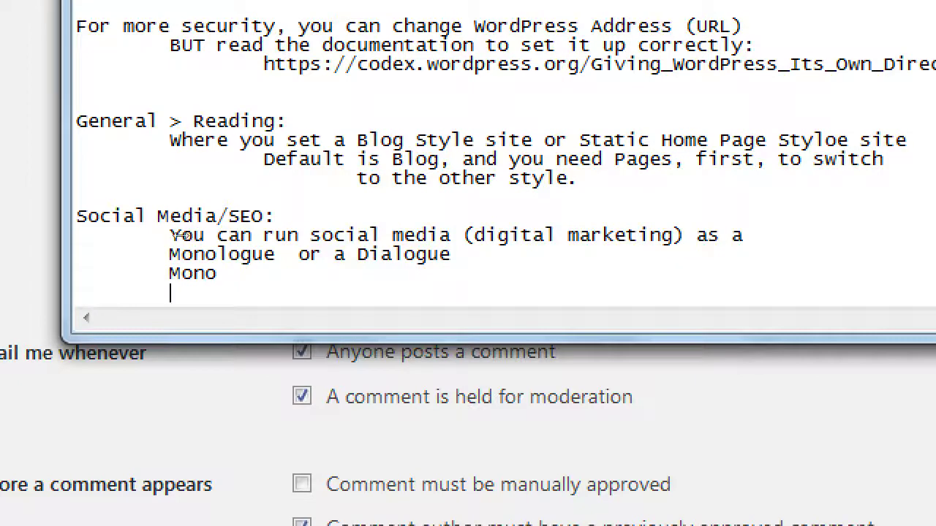
text(Dia)
key(Up)
key(End)
key(Tab)
text(- One )
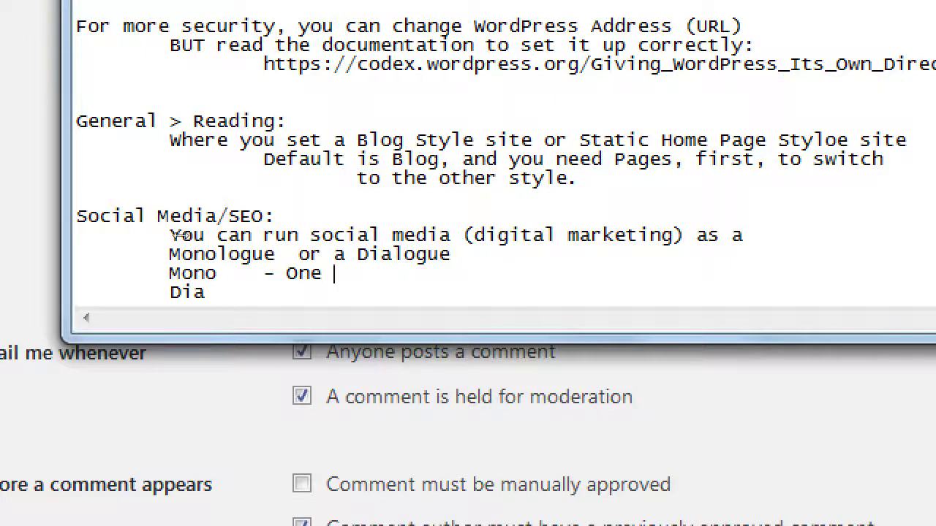
text(voice)
key(Down)
key(Tab)
text(- Many voices)
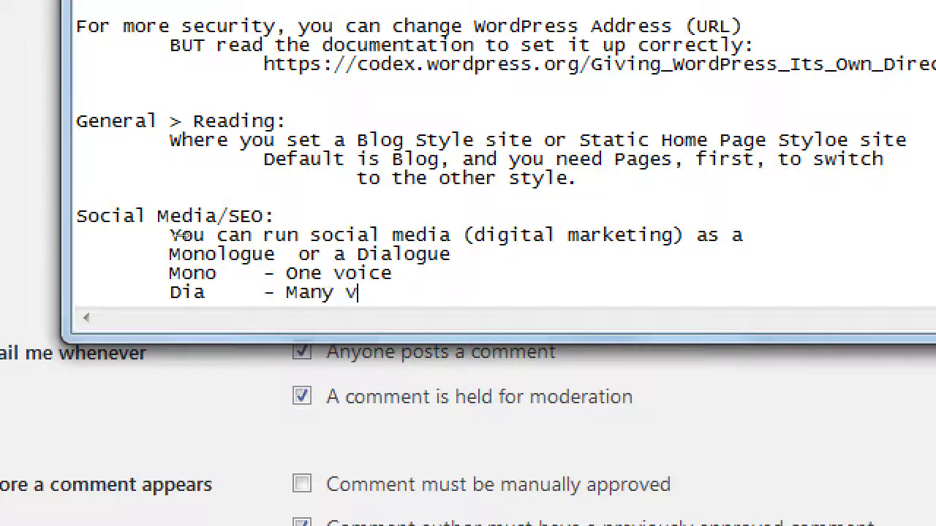
Extend them with 'You are talking at your customers' and 'talking with your customers'.
key(Up)
key(Tab)
key(Tab)
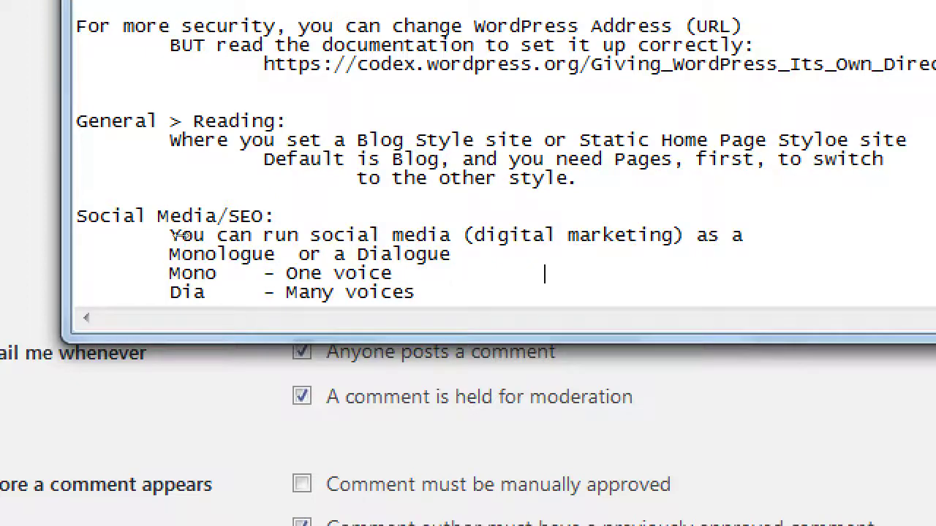
key(BackSpace)
text(- You at)
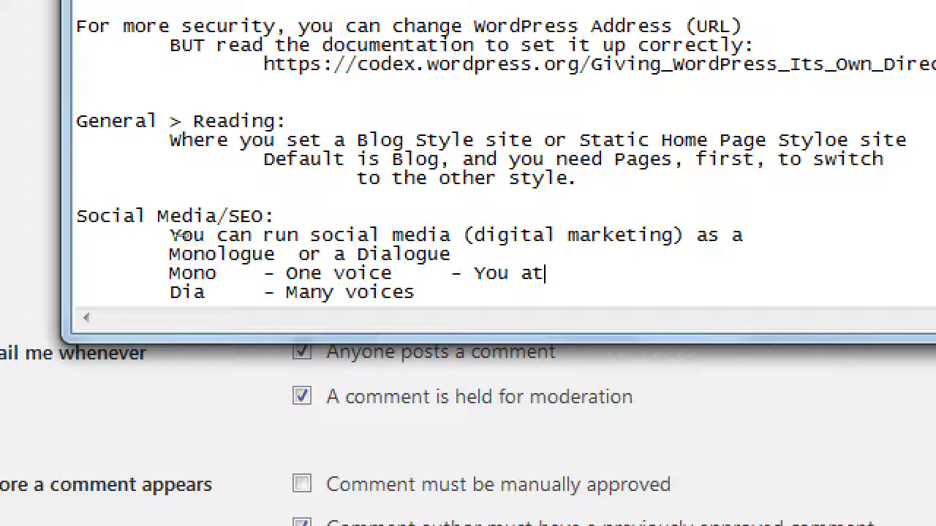
key(BackSpace)
key(BackSpace)
text(are talking abt)
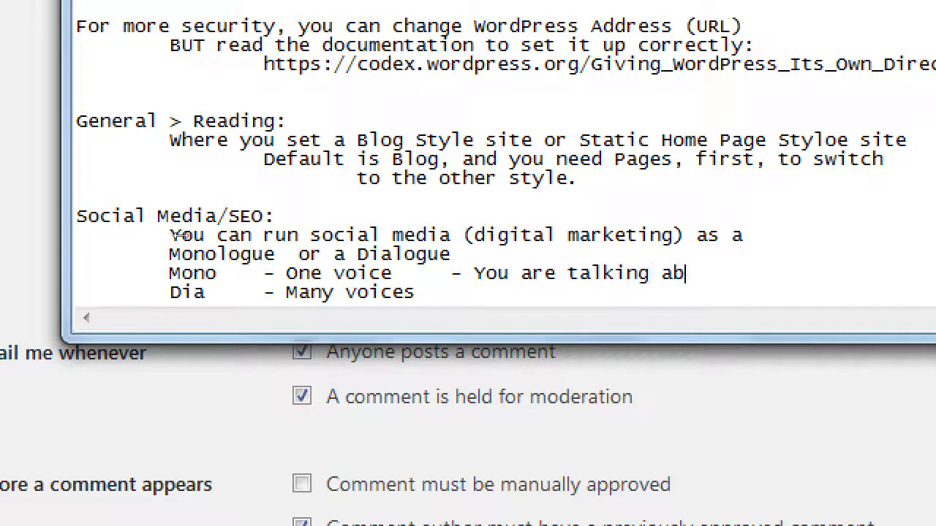
key(BackSpace)
key(BackSpace)
text(t your cu)
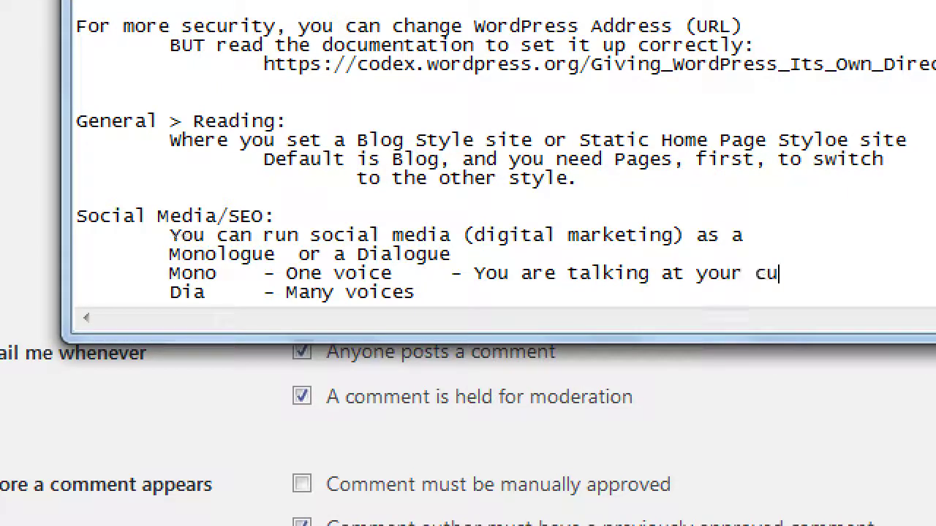
text(stomers)
key(Down)
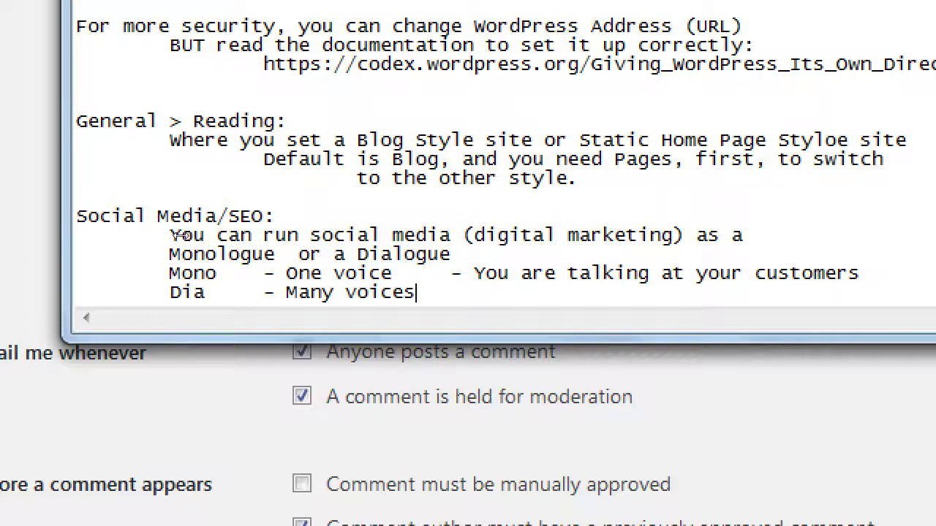
key(Tab)
text(- A)
text(e talk)
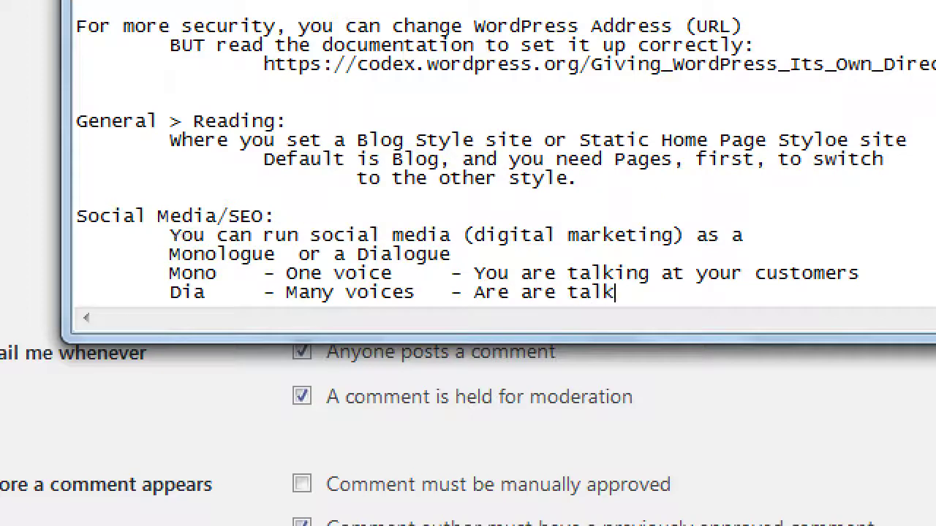
text(ing with your customers)
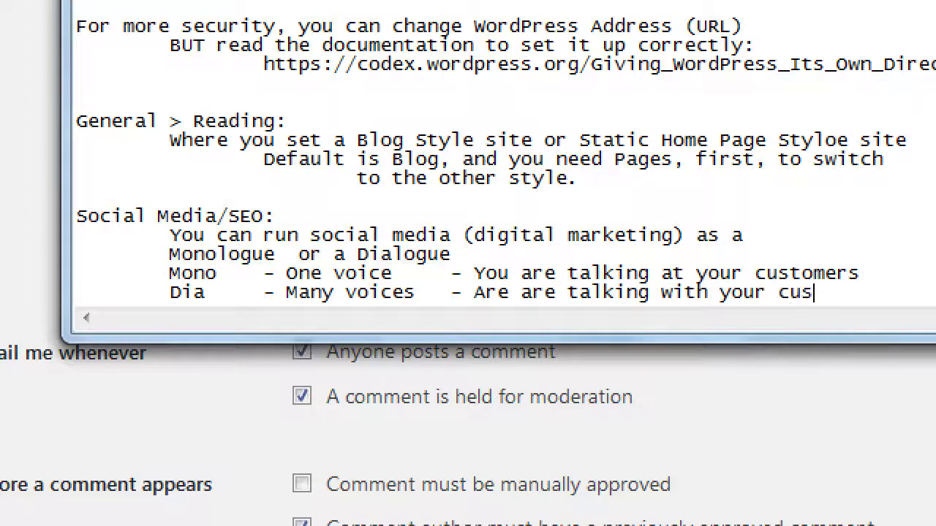
Review the Mono line's 'talking at your customers' phrase and the surrounding notes.
key(Up)
key(ctrl+shift+Left)
key(ctrl+shift+Left)
key(ctrl+shift+Left)
key(ctrl+shift+Left)
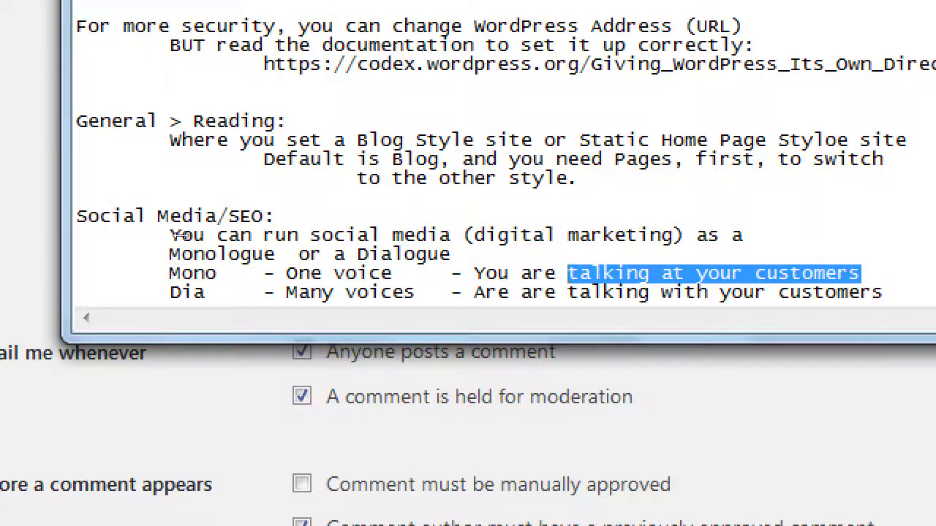
key(Down)
key(Up)
key(Up)
key(Up)
key(Up)
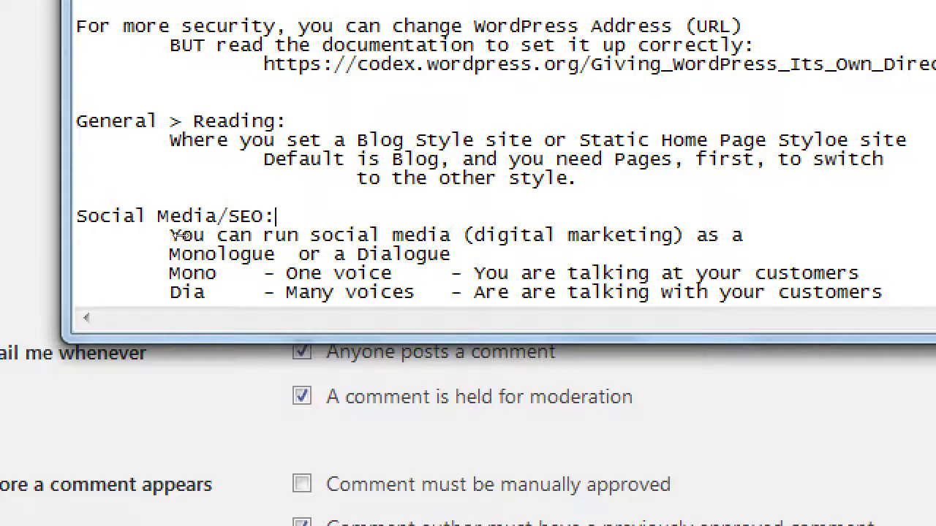
key(Down)
key(Down)
key(Down)
key(Down)
key(End)
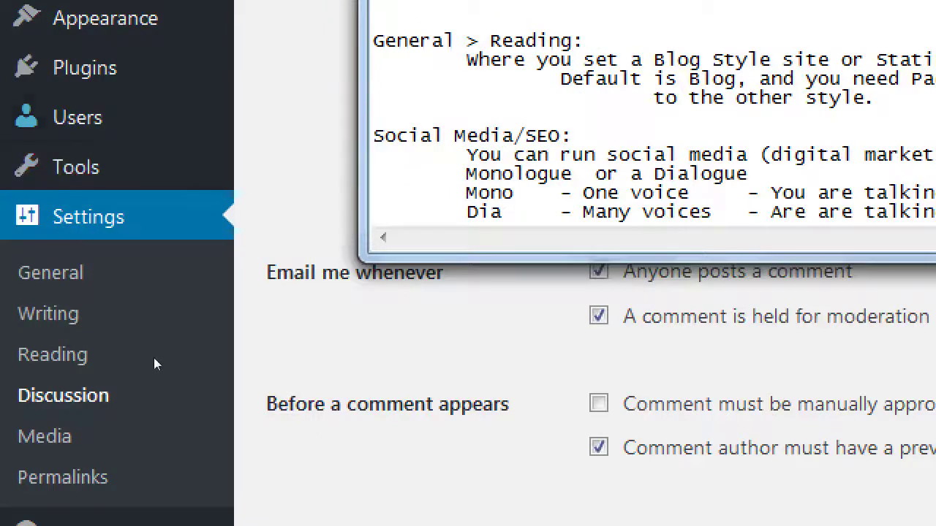
Tick 'Comment must be manually approved', and toggle comments on new articles off and back on.
click(145, 358)
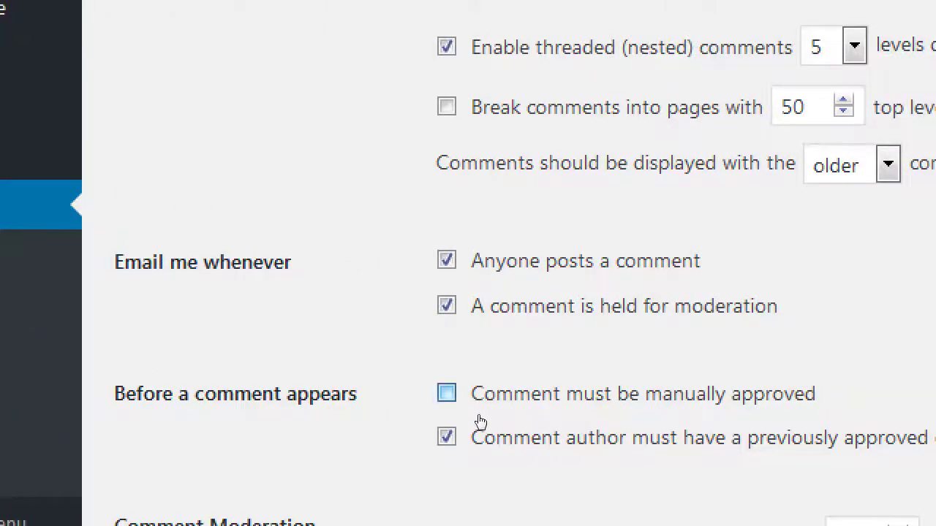
click(479, 417)
scroll(480, 422, up, 5)
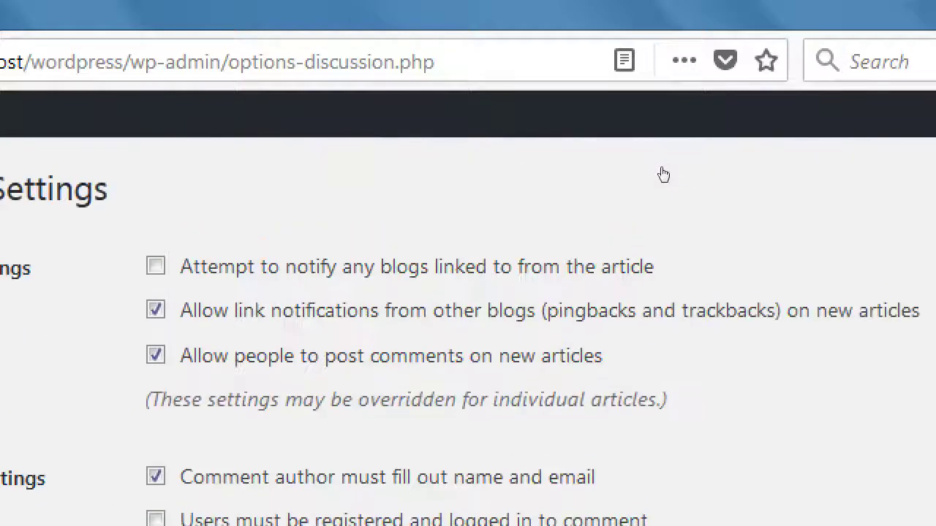
key(space)
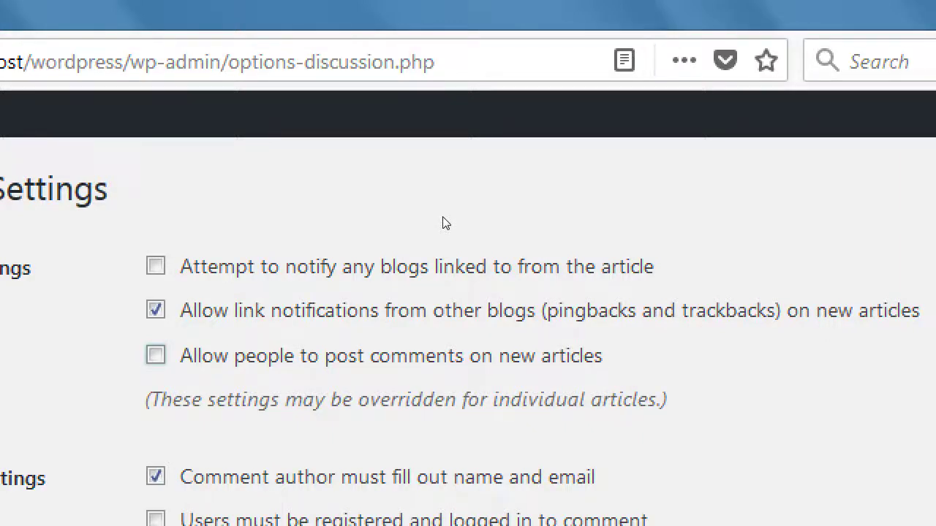
key(space)
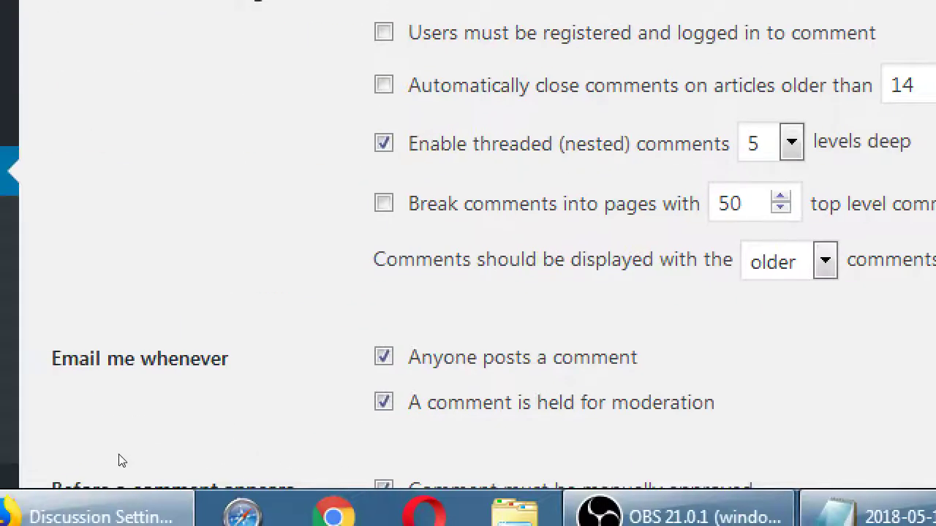
Toggle manual comment approval off and on again, leaving it enabled.
scroll(168, 449, down, 4)
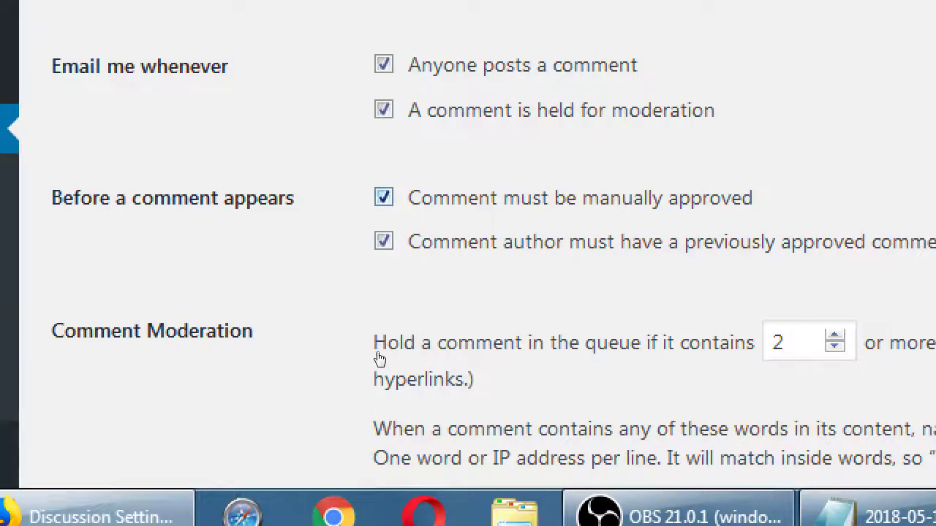
key(space)
key(space)
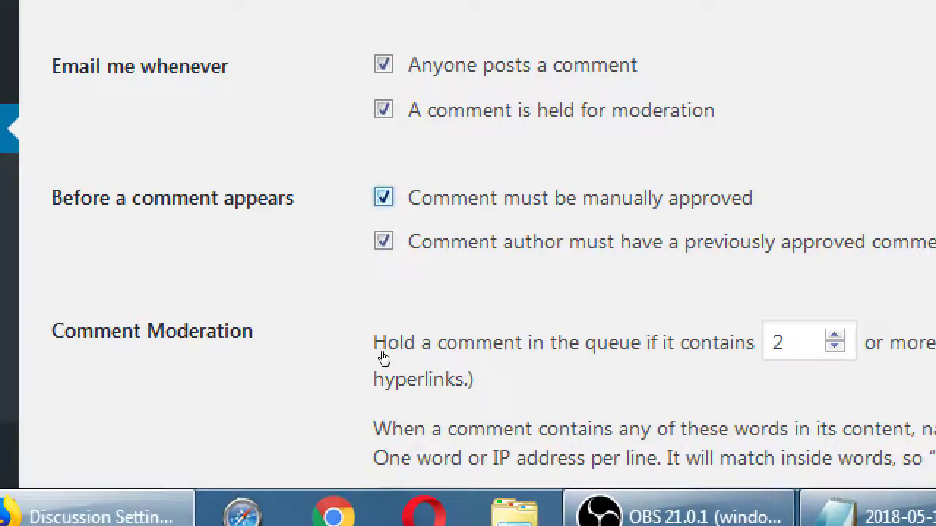
key(space)
double_click(526, 198)
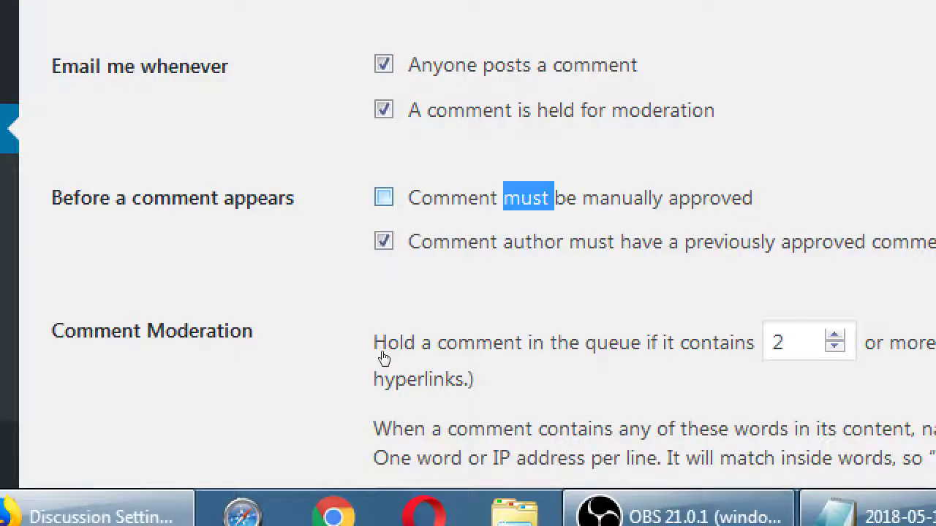
key(space)
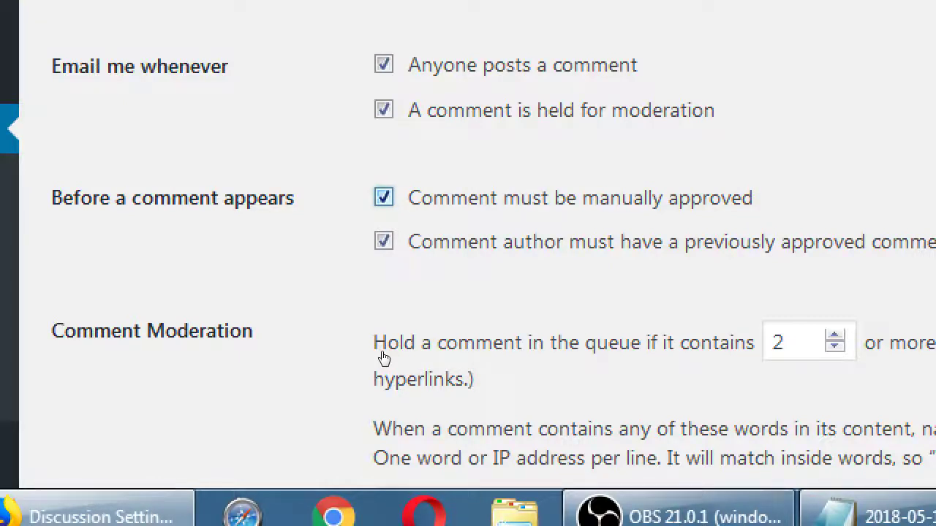
key(super+minus)
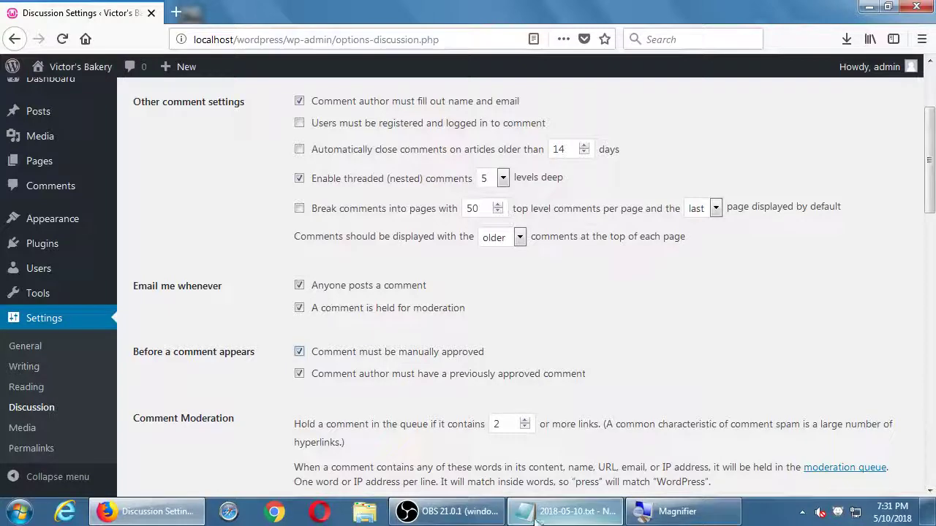
Start an indented blank line below the Social Media/SEO notes, glancing at WordPress in between.
click(543, 516)
key(super+plus)
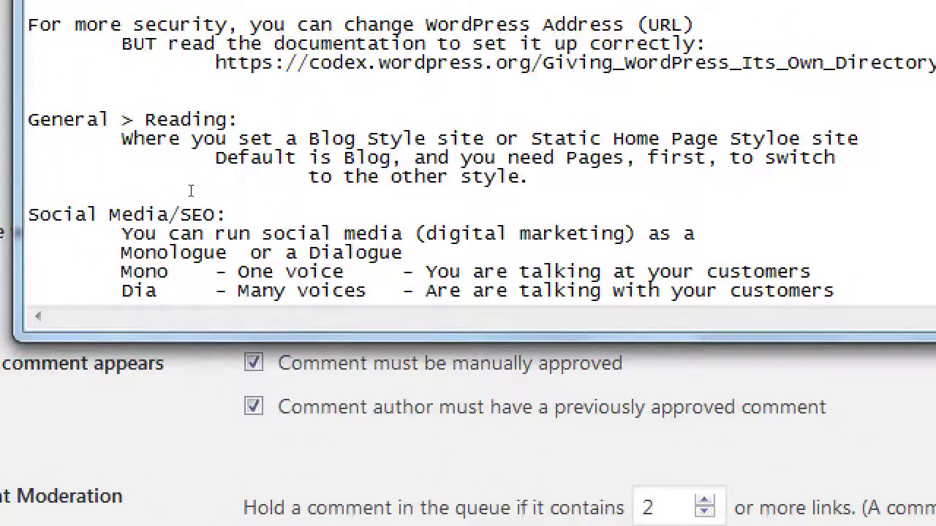
key(Return)
key(Return)
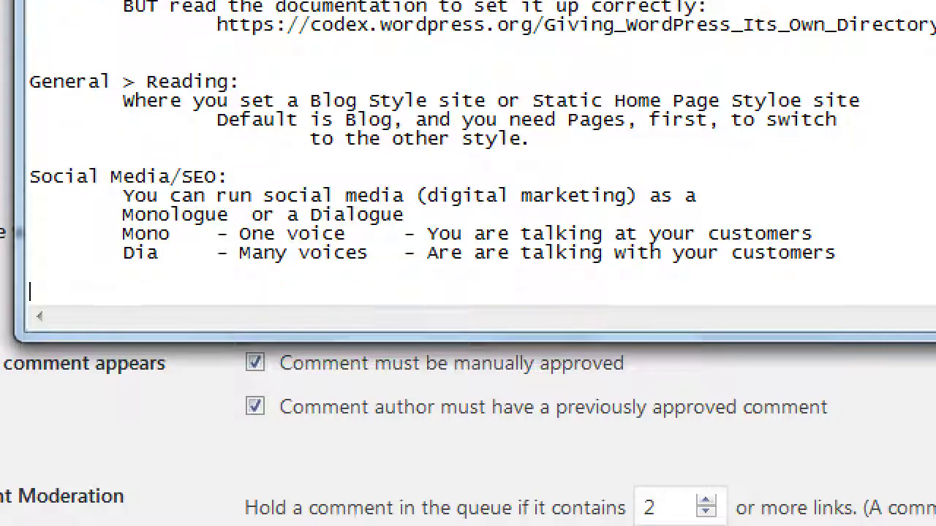
key(Tab)
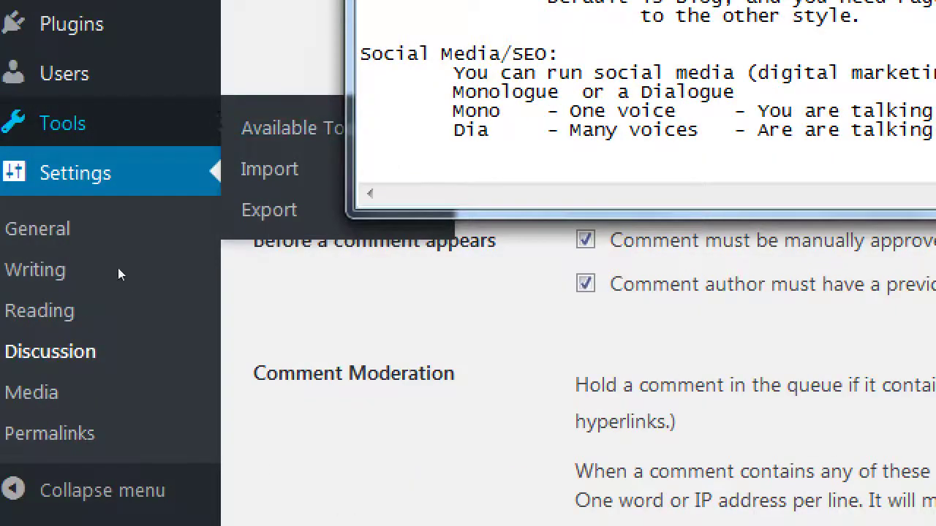
key(alt+Tab)
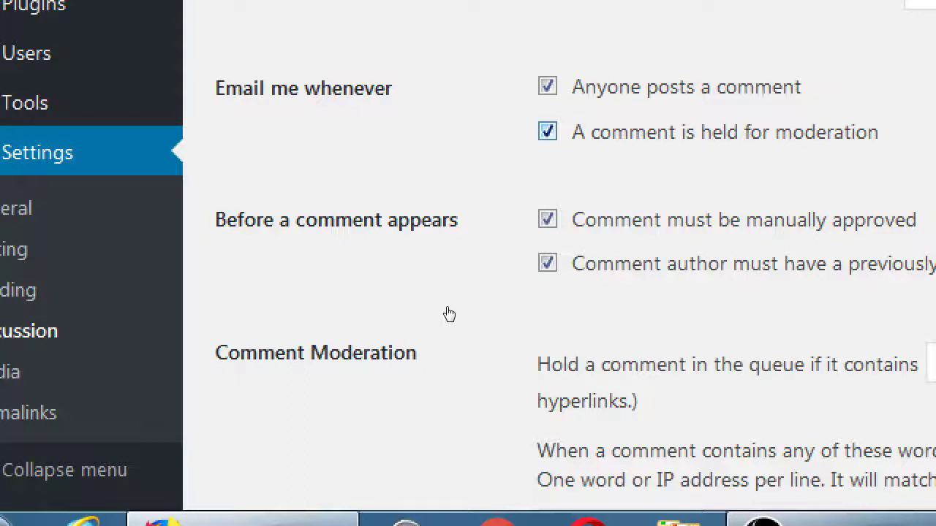
key(alt+Tab)
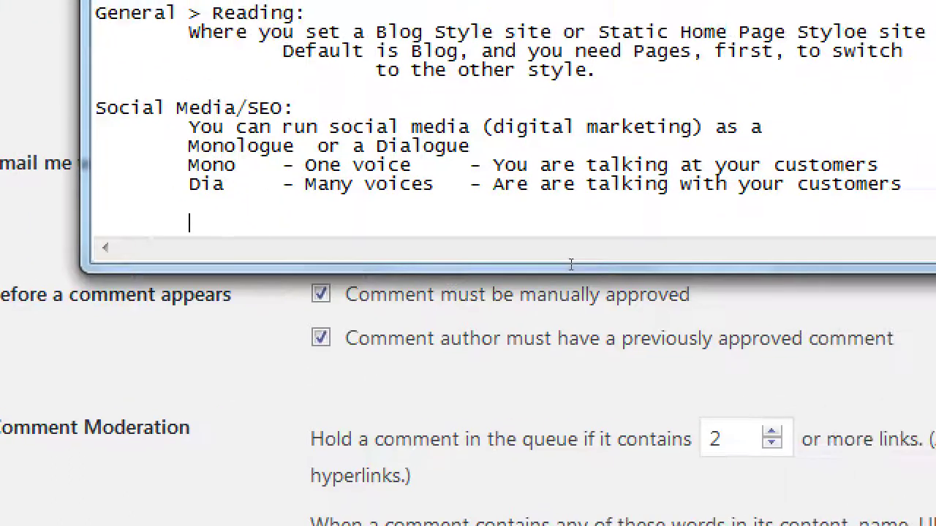
Type the recommendation 'Rec: Set Moderation - ON'.
text(Re)
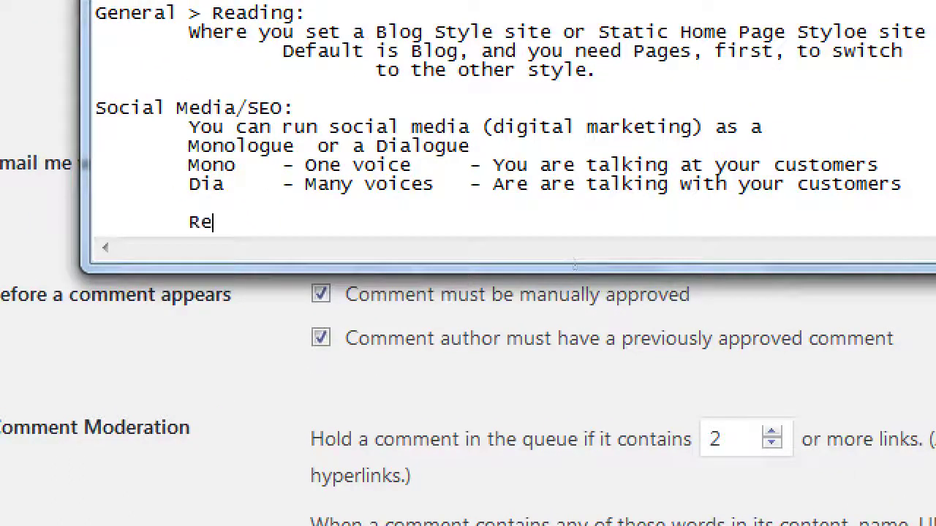
text(c: Set Modr)
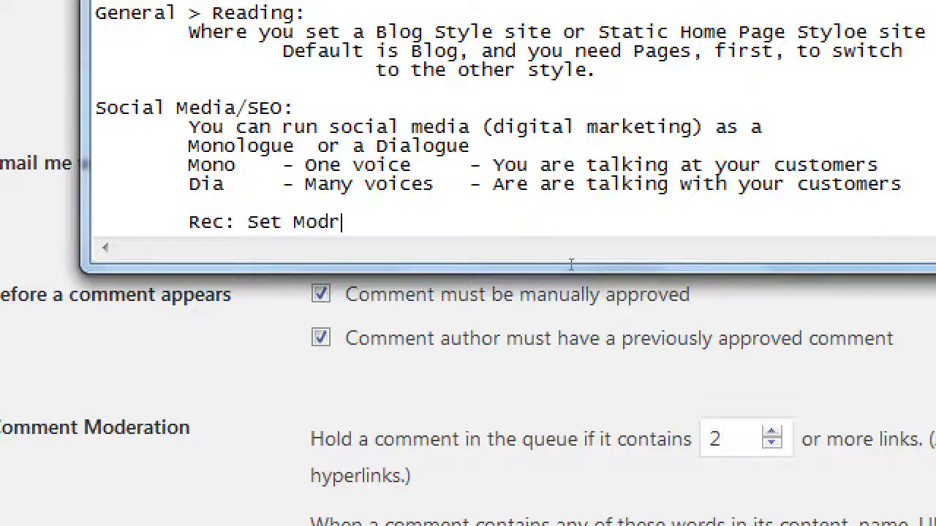
key(BackSpace)
text(erait)
key(BackSpace)
text(tiuon)
key(BackSpace)
key(BackSpace)
key(BackSpace)
text(un - ON)
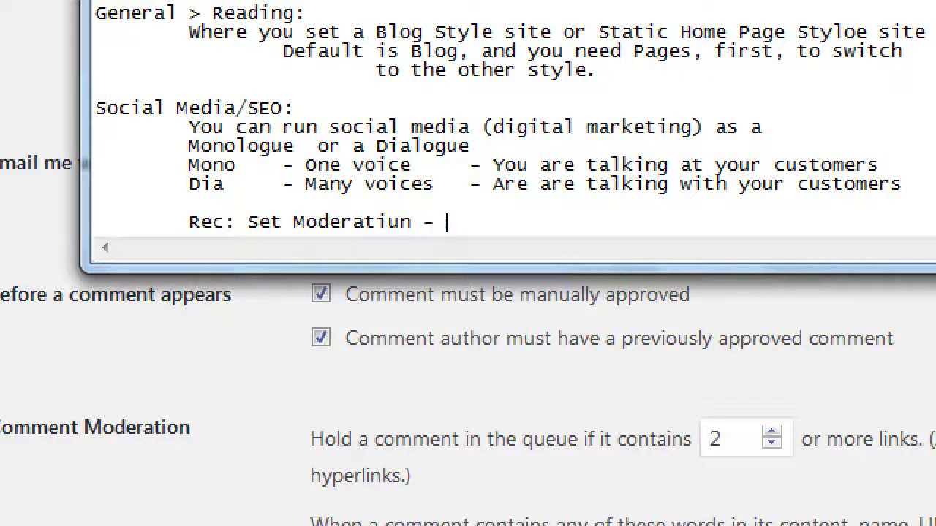
Add indented notes: now an extra task of moderating comments, but it could help traffic/SEO.
key(Return)
key(Tab)
key(Tab)
text(But no)
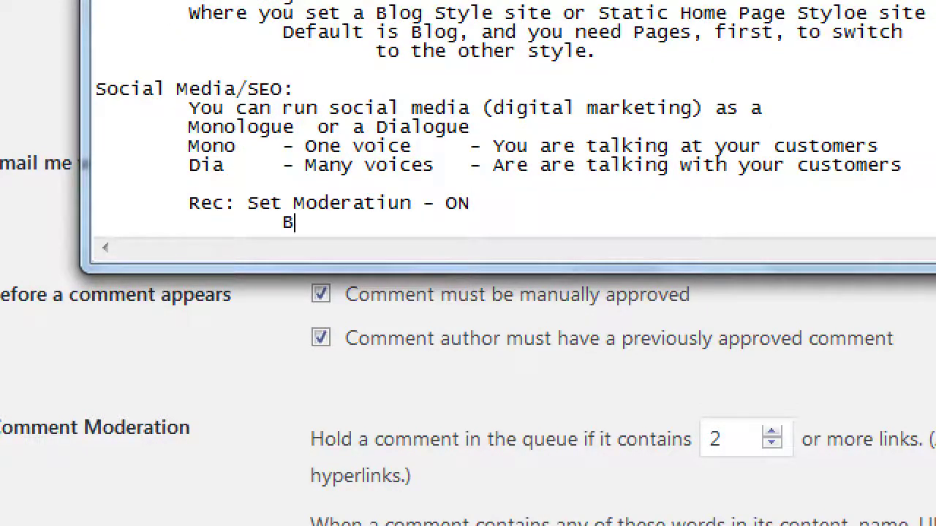
key(BackSpace)
key(BackSpace)
text(now you )
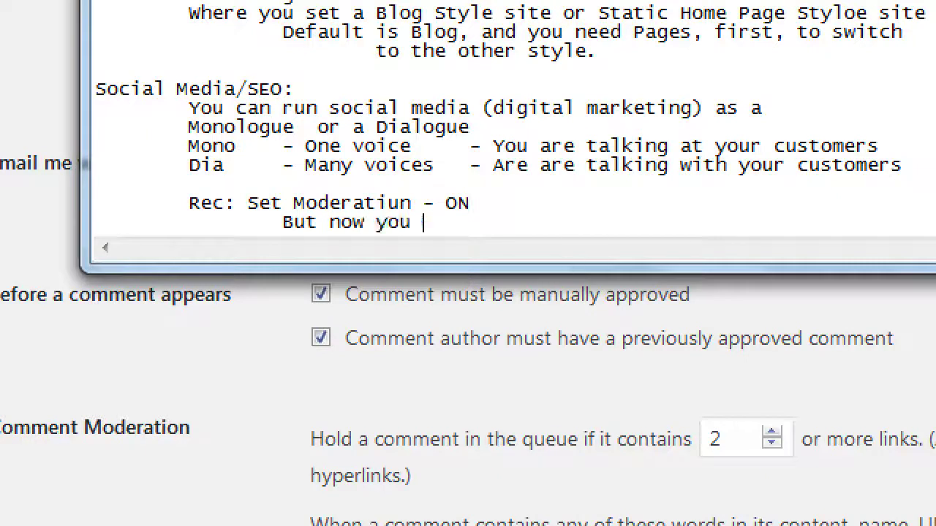
text(have an extra ta)
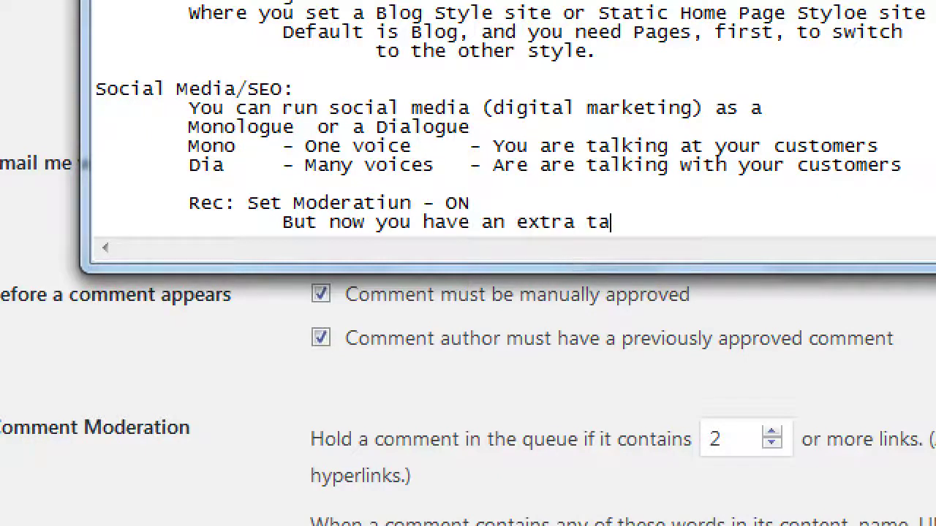
text(sk of moderating comments)
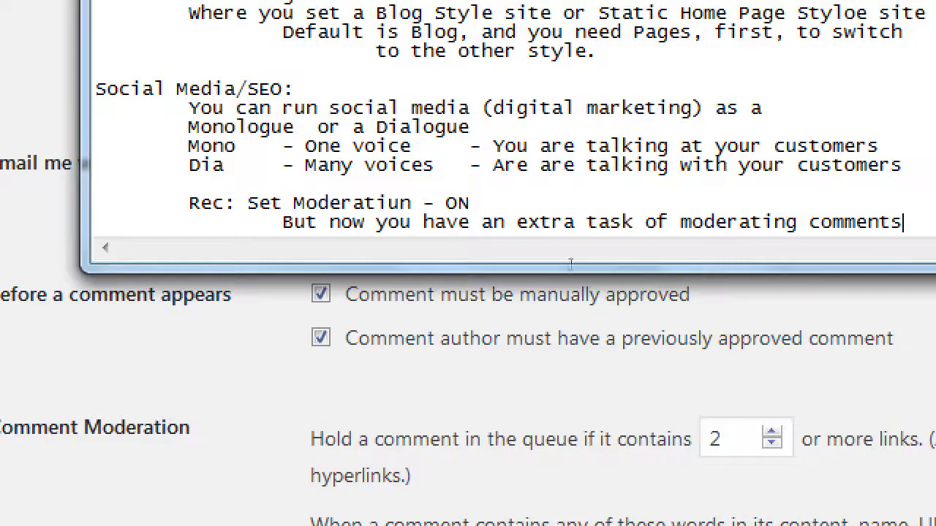
key(Return)
key(Tab)
key(Tab)
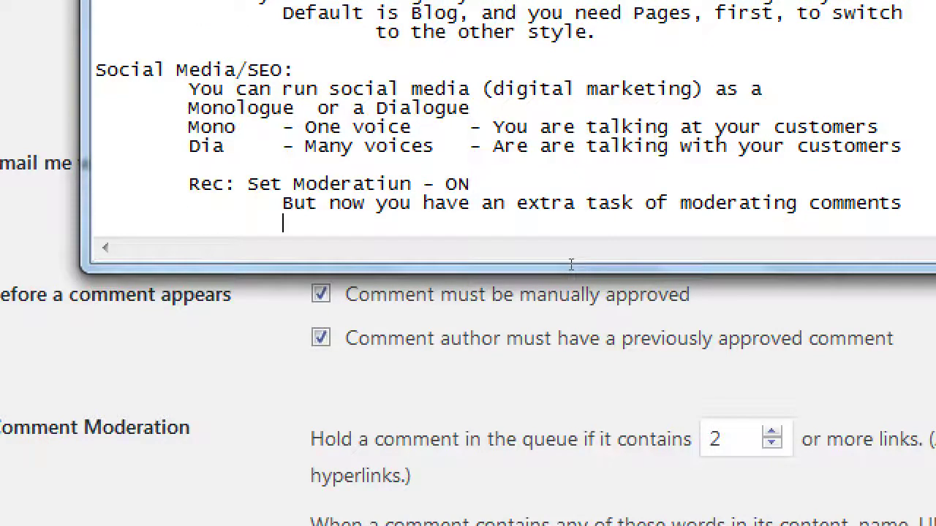
text(But, it)
key(BackSpace)
key(BackSpace)
key(BackSpace)
text(could help your )
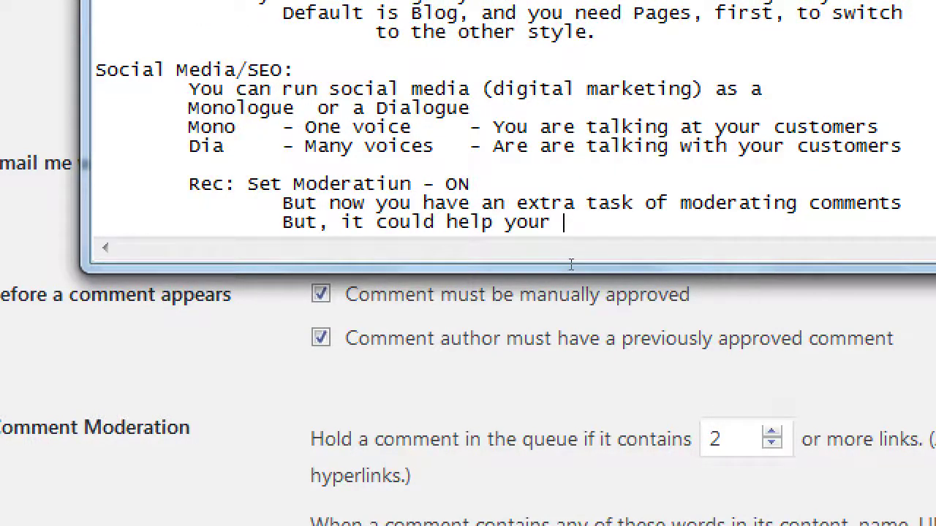
text(traffic/SEO)
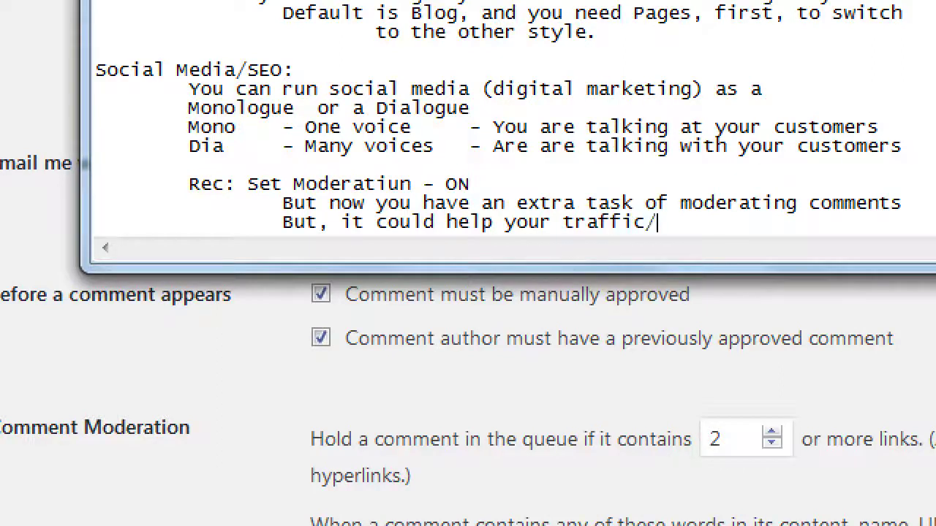
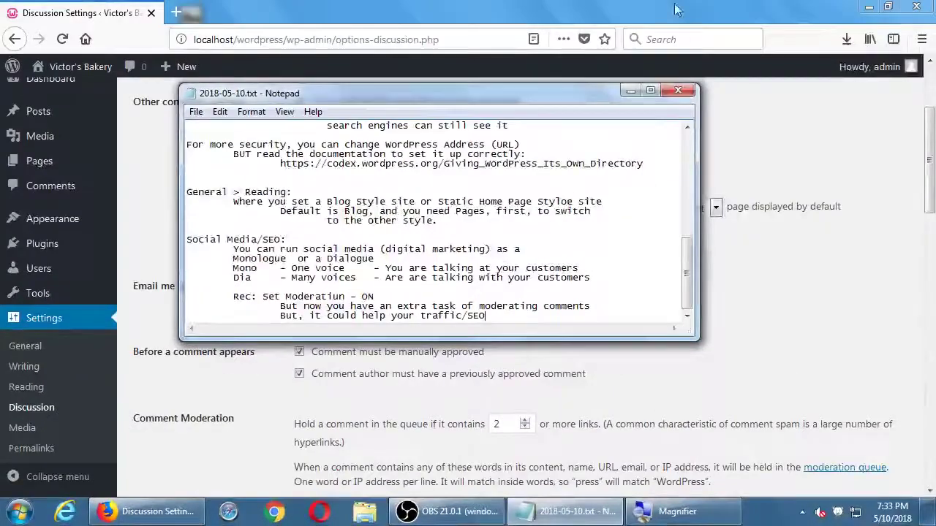
Review the Discussion Settings: pingbacks, comments on new articles and threaded comments are enabled.
click(571, 281)
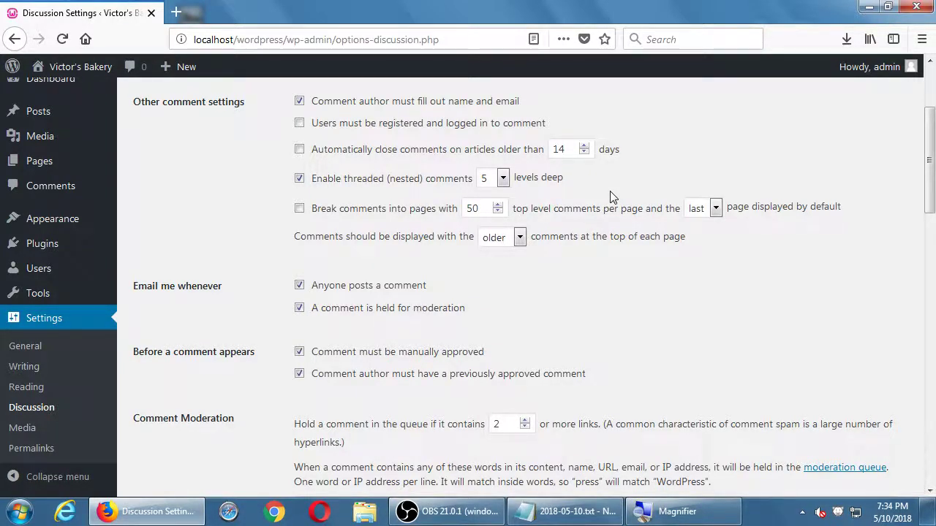
scroll(565, 300, down, 2)
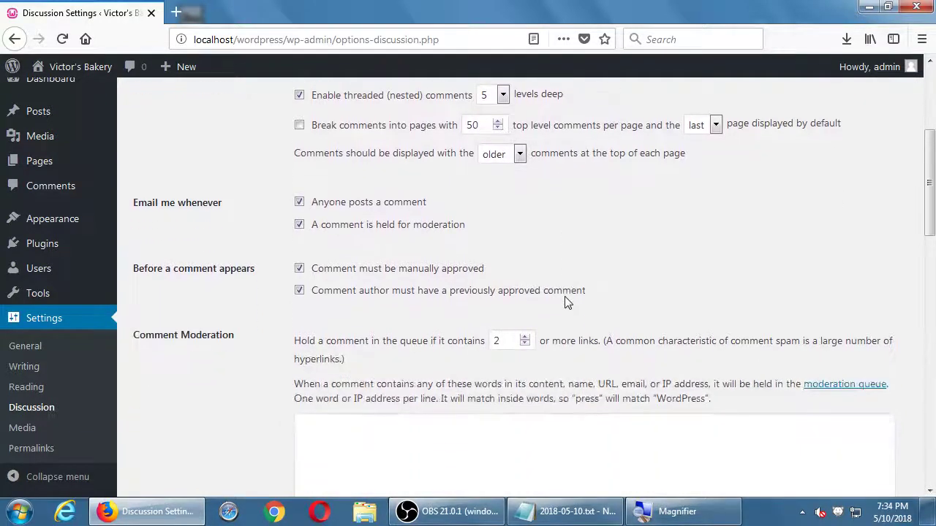
scroll(567, 299, down, 20)
scroll(564, 302, up, 4)
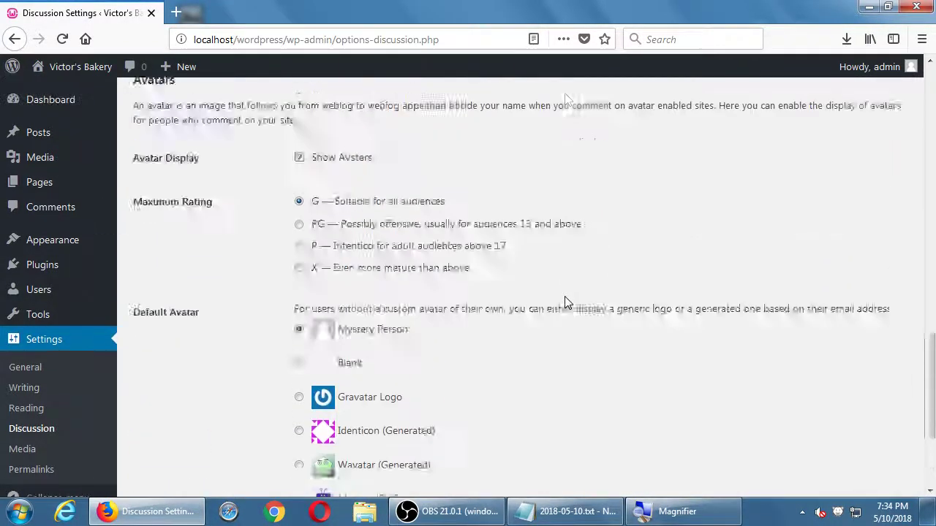
scroll(565, 297, up, 15)
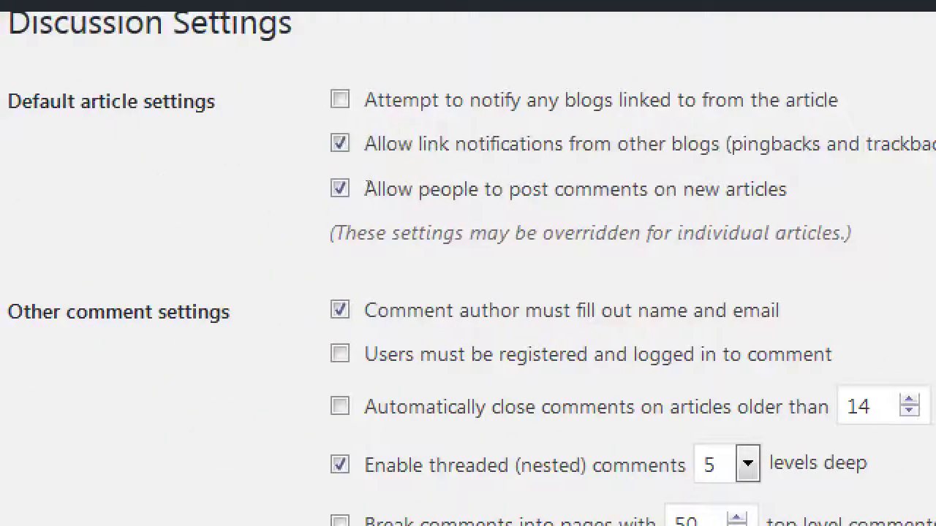
scroll(359, 169, down, 3)
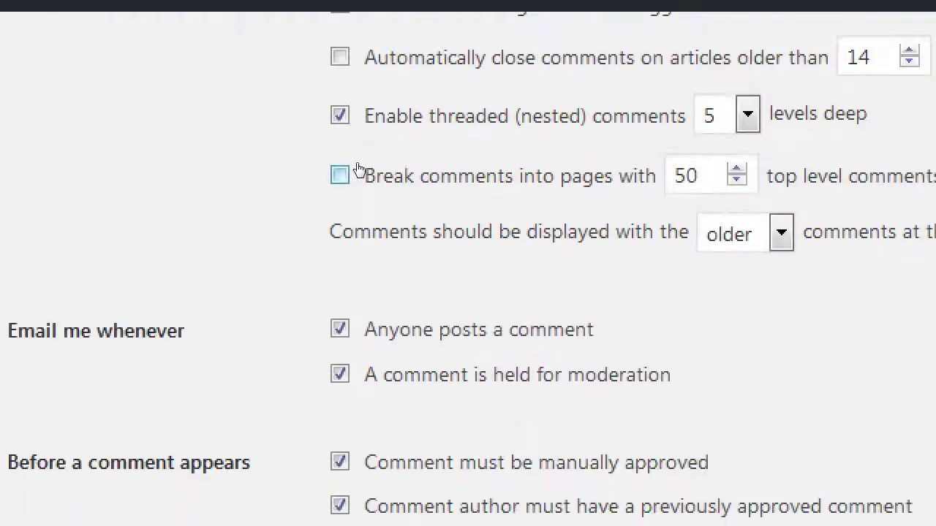
scroll(361, 169, down, 2)
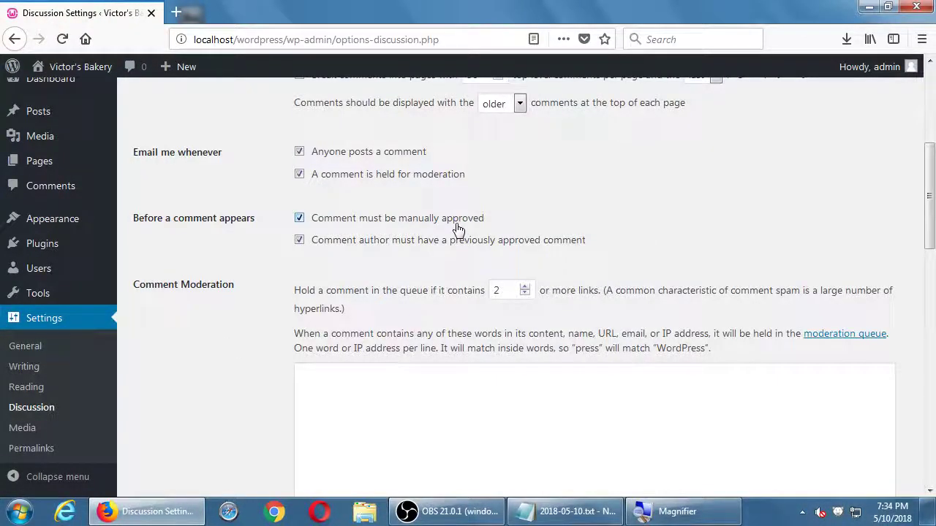
scroll(457, 228, up, 5)
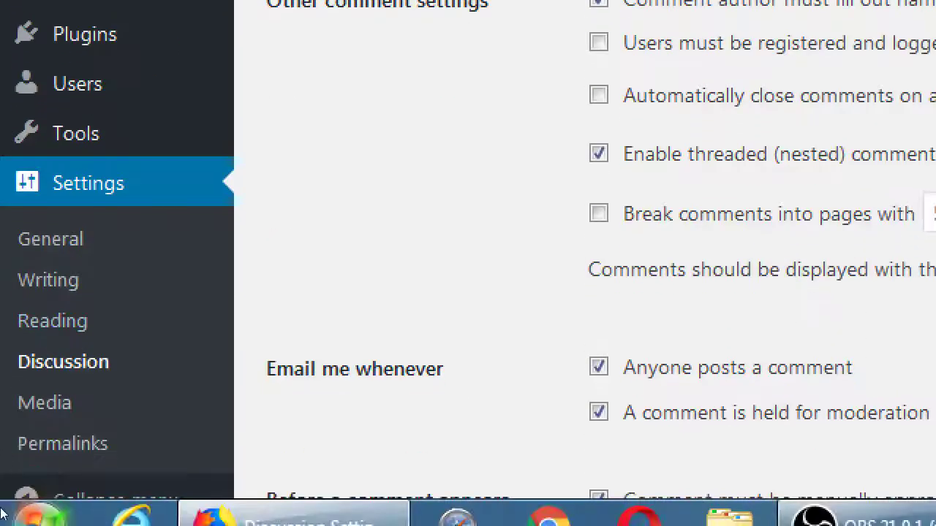
scroll(15, 475, down, 2)
scroll(16, 483, up, 2)
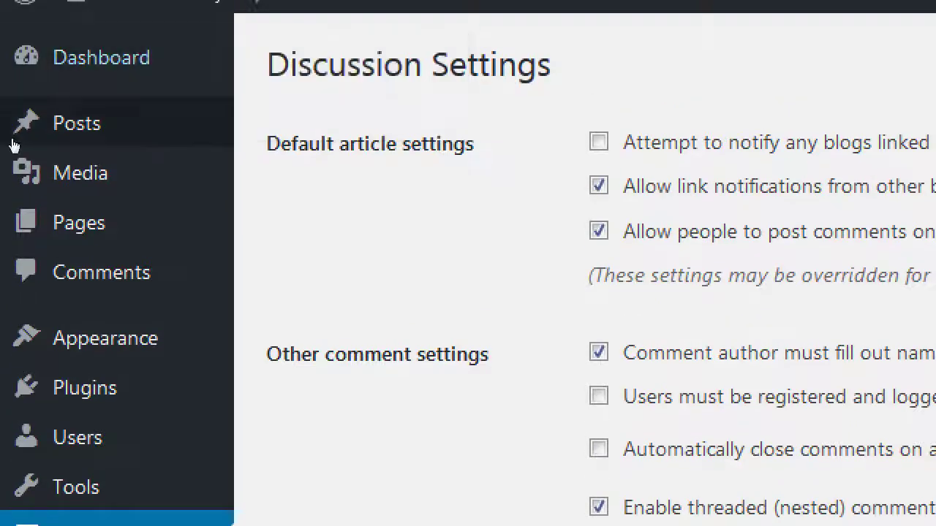
mouse_move(48, 222)
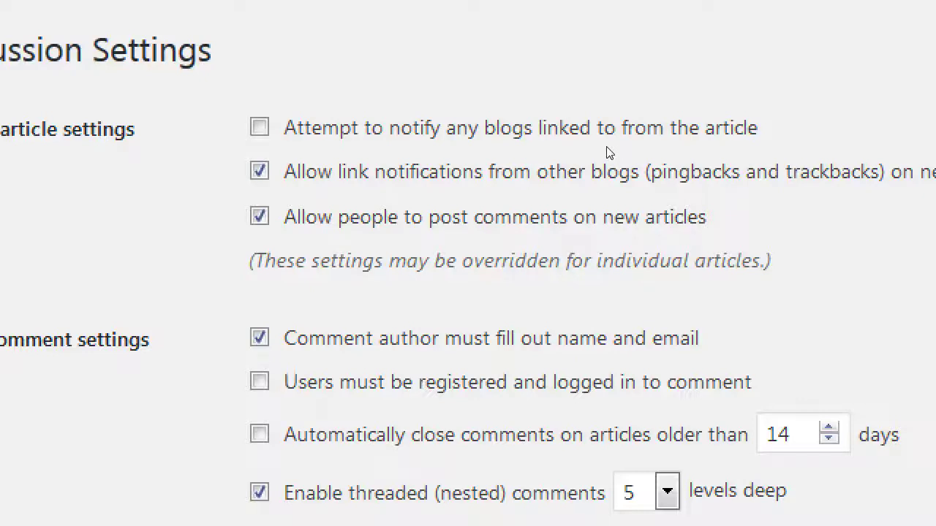
Save the Discussion Settings, keeping Mystery Person as the default avatar.
scroll(606, 151, down, 10)
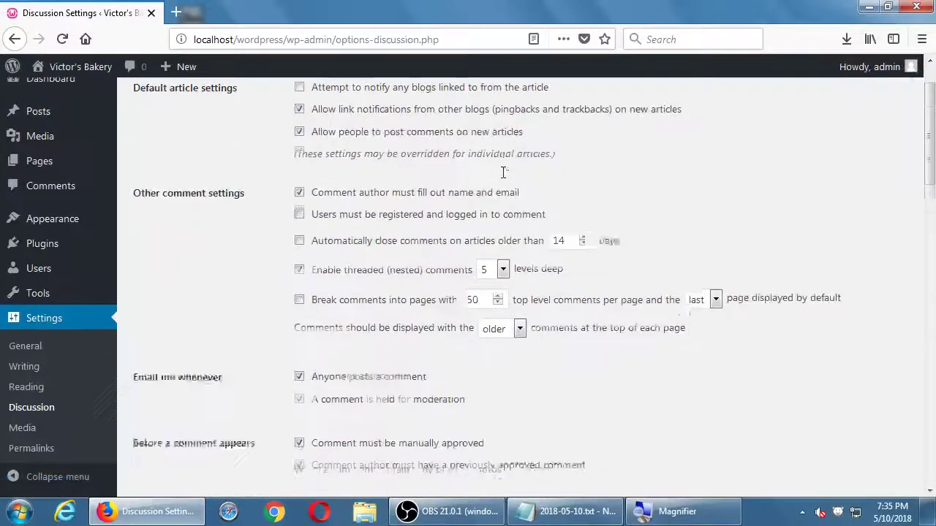
scroll(324, 329, down, 9)
scroll(282, 309, down, 2)
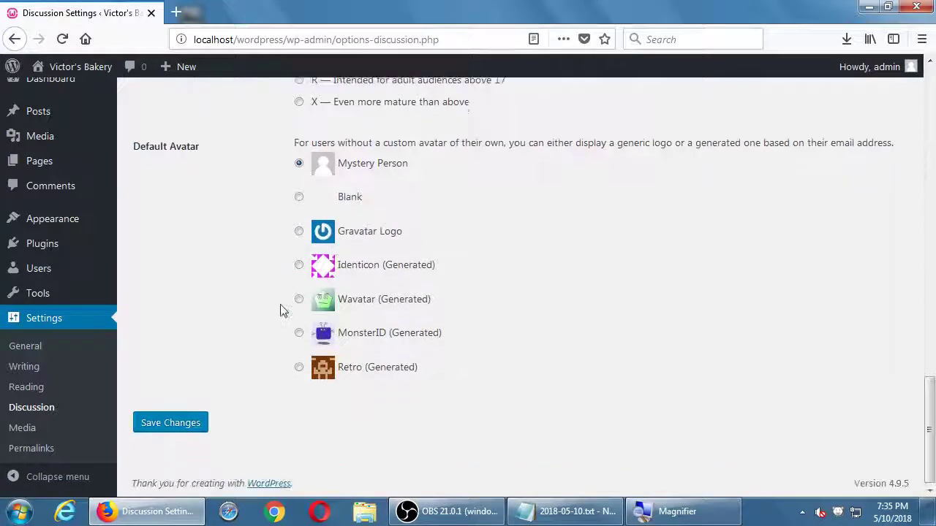
scroll(241, 326, up, 14)
scroll(241, 325, down, 14)
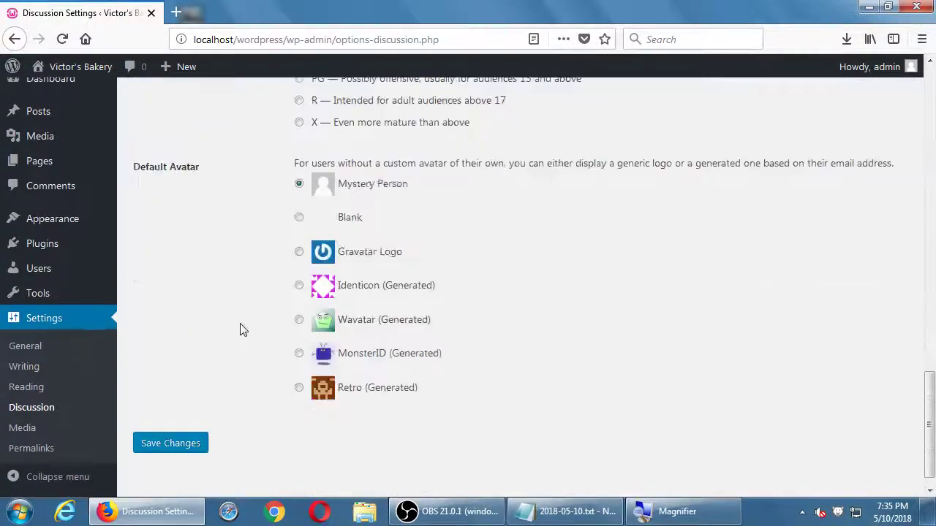
click(171, 421)
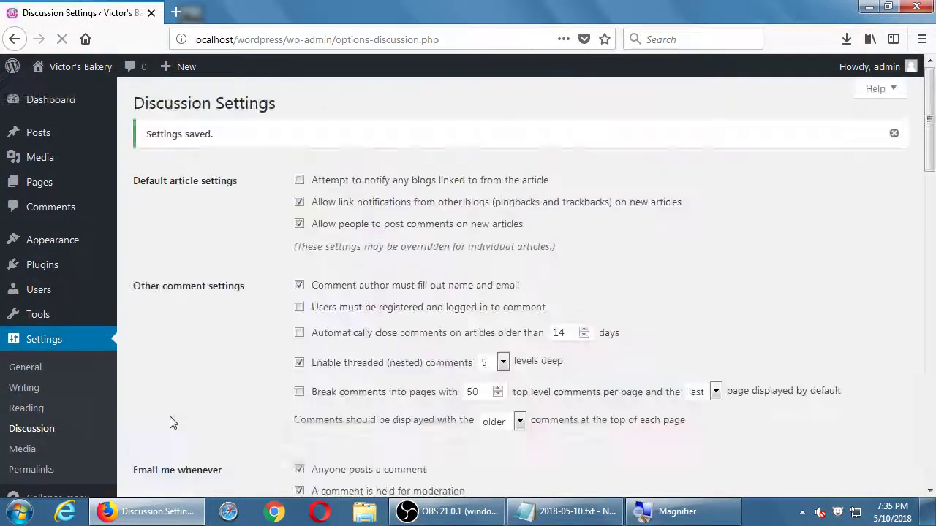
scroll(233, 363, down, 2)
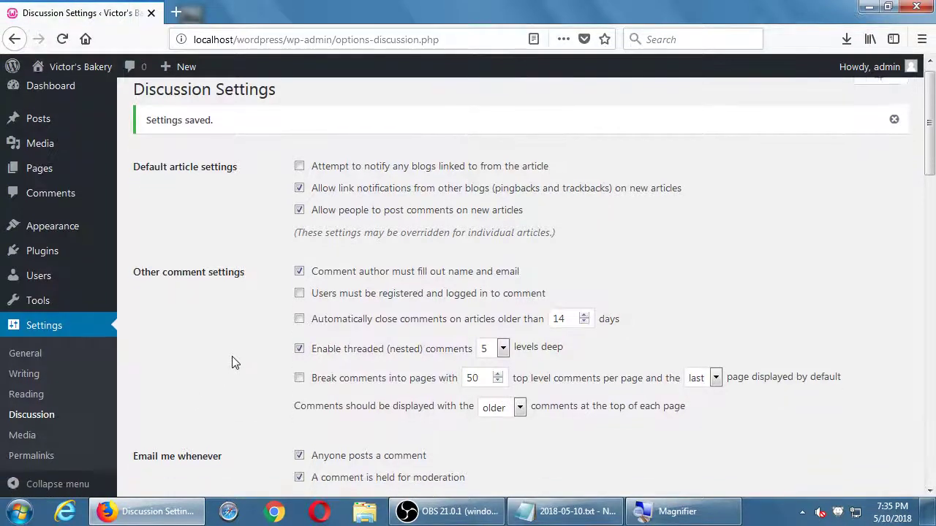
scroll(232, 363, down, 20)
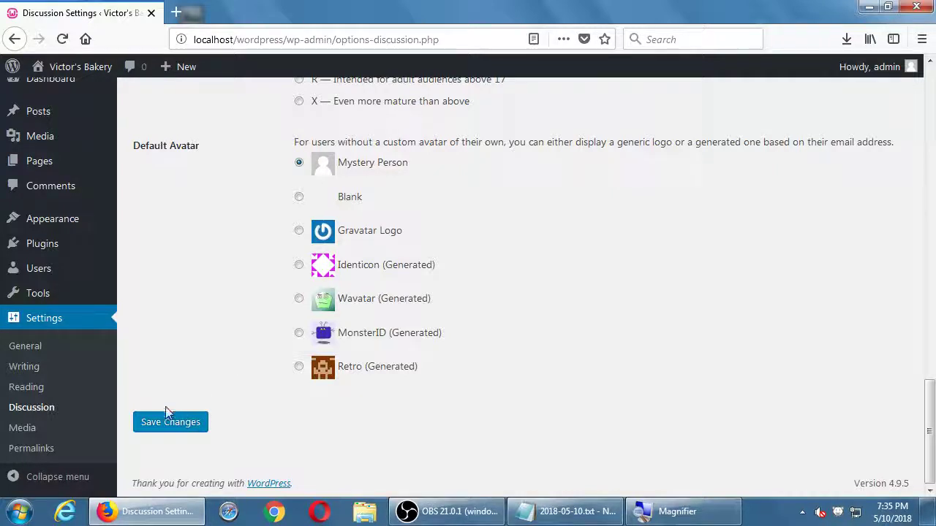
Open Settings > Permalinks, where Day and name is the active structure, then return to the notes.
click(43, 454)
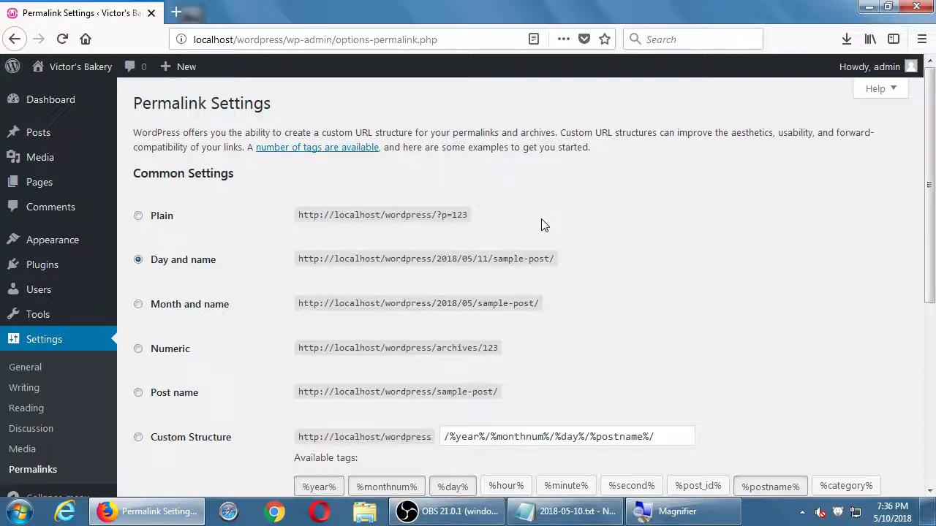
key(super+plus)
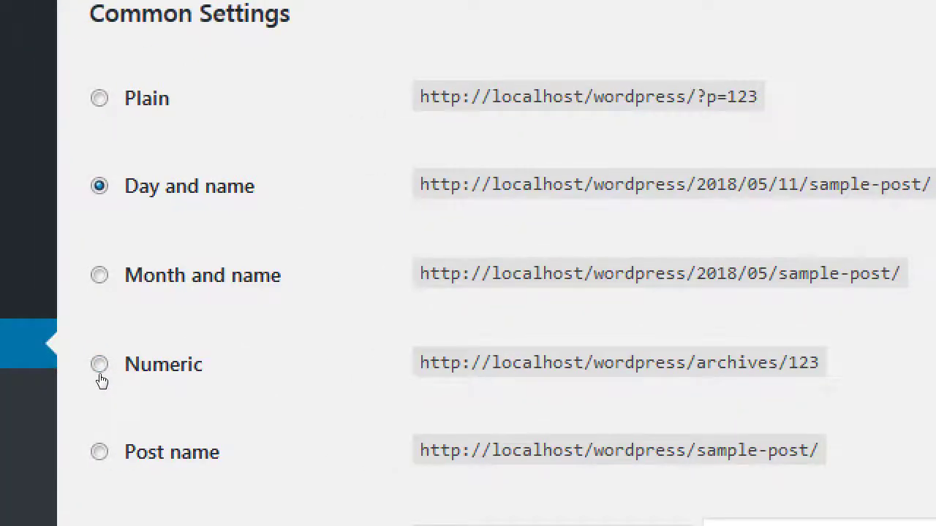
key(super+minus)
key(alt+Tab)
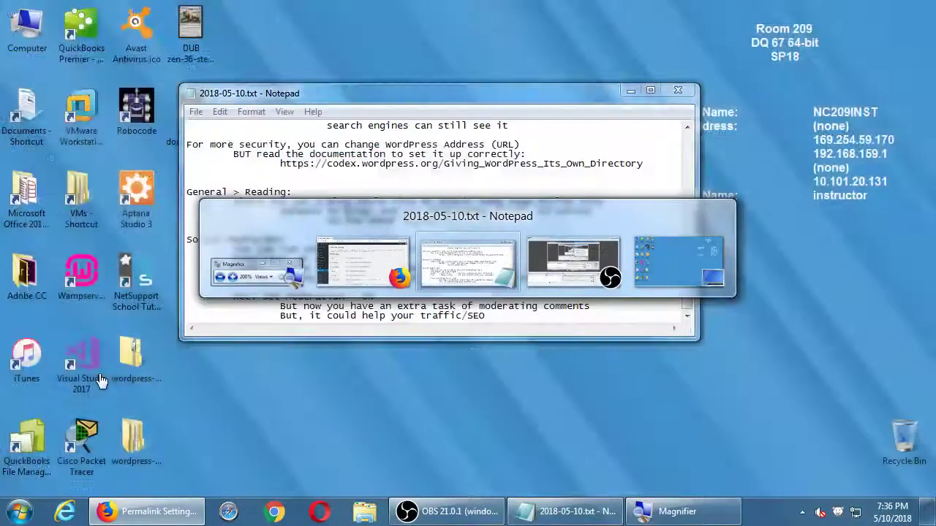
Add a 'Permalinks:' heading in the notes with the line 'The link structure of your site'.
key(super+plus)
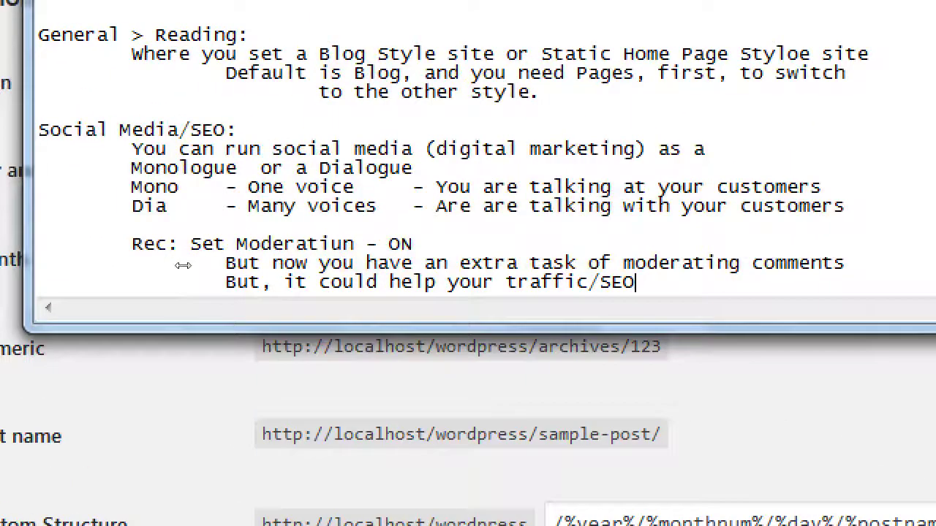
key(Return)
key(Return)
text(Permalan)
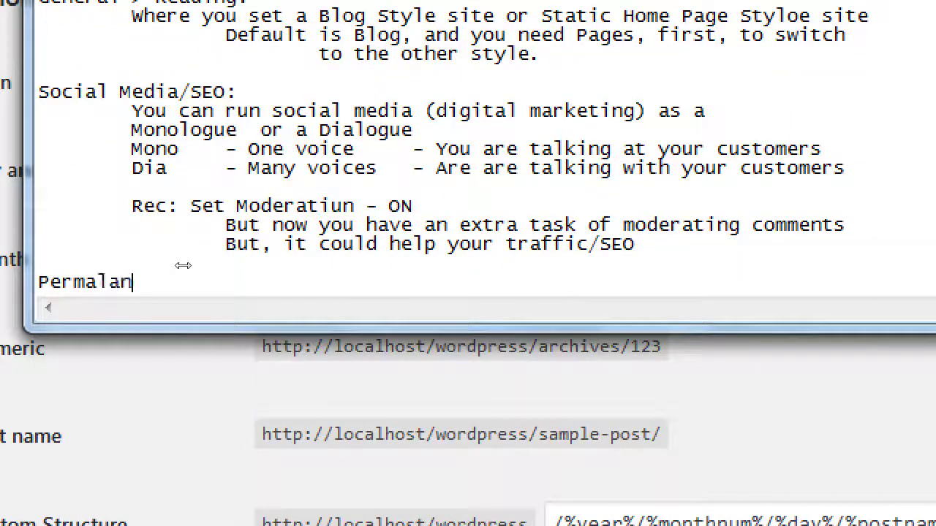
key(BackSpace)
key(BackSpace)
text(inks:)
key(Return)
key(Tab)
text(The )
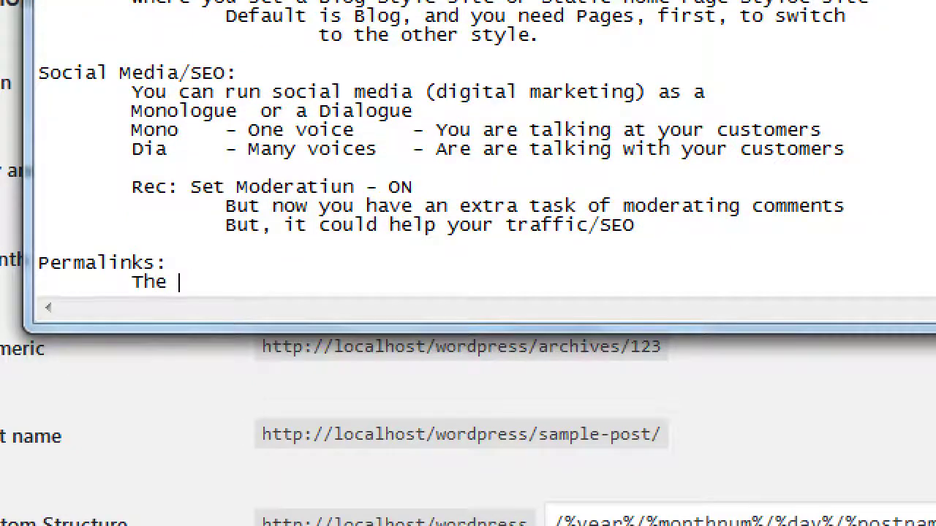
text(link structure)
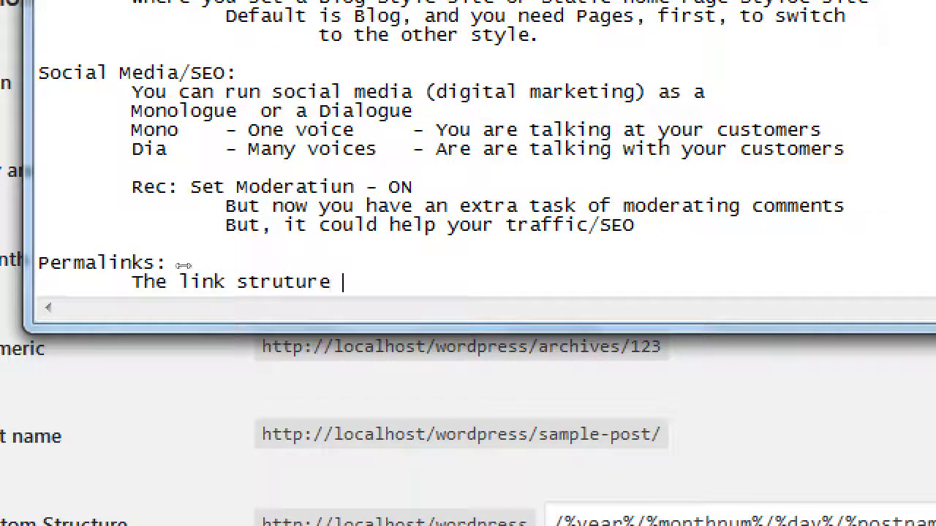
key(BackSpace)
key(BackSpace)
key(BackSpace)
key(BackSpace)
key(BackSpace)
text(cture of your site)
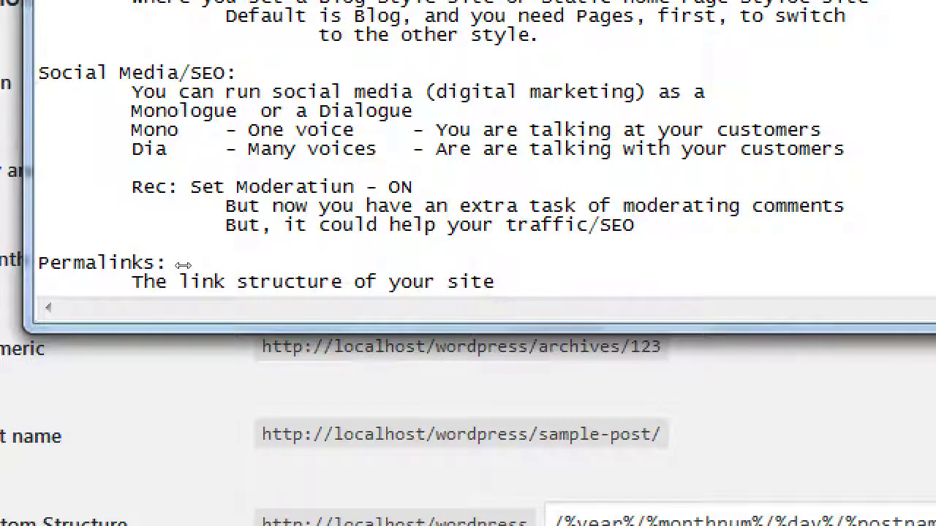
key(Return)
key(Tab)
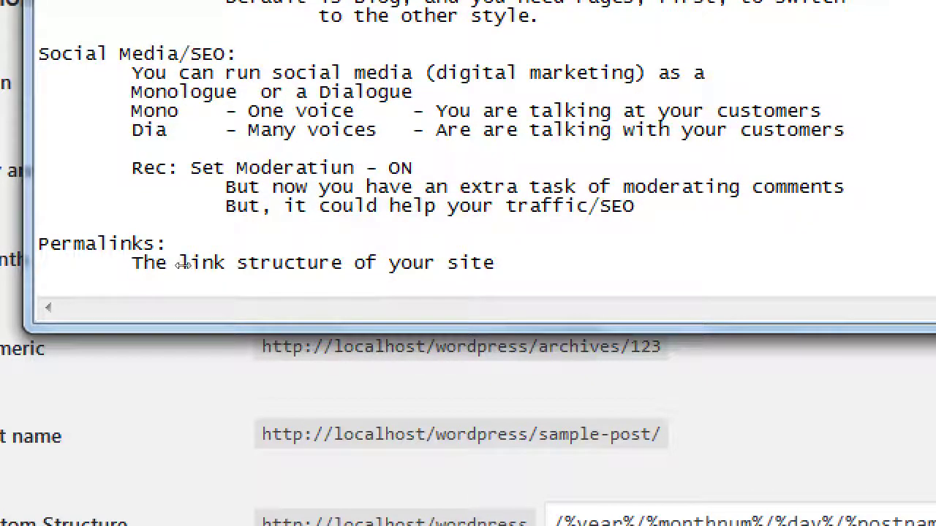
text(Bad:)
key(Return)
key(Tab)
text(Good:)
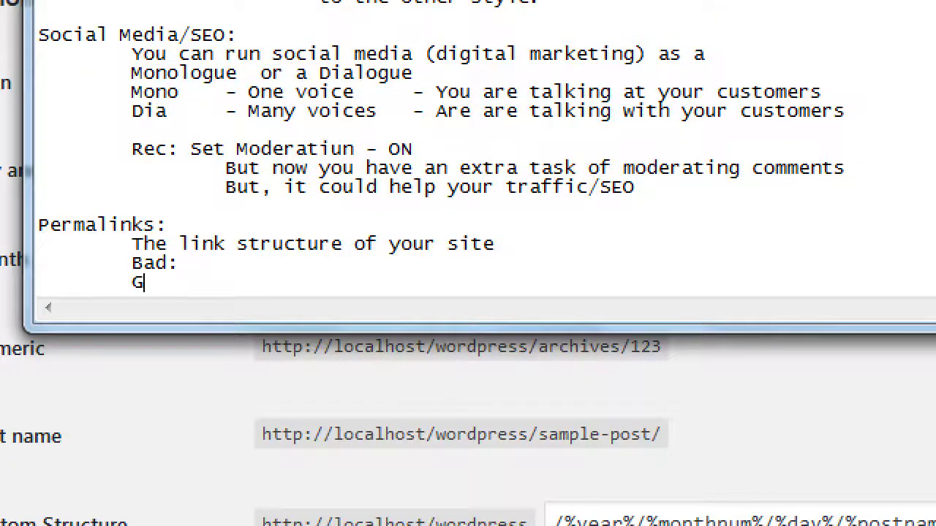
click(183, 265)
text(ht)
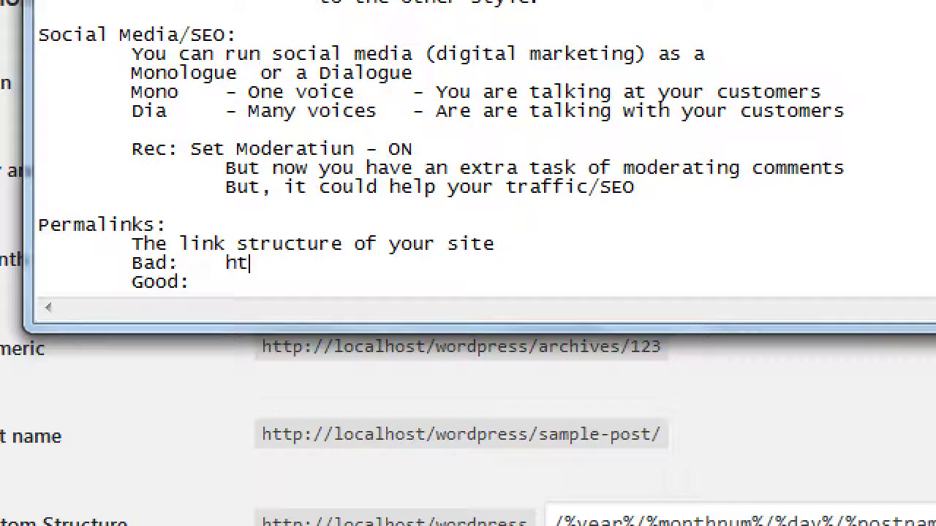
text(tp://victorsbakery.com/)
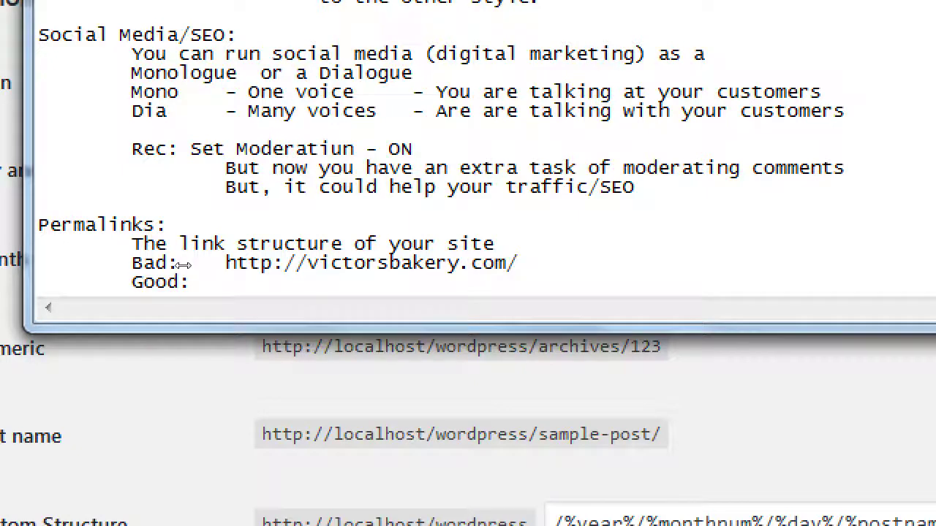
text(p=99)
key(Down)
key(Tab)
text(http://vic)
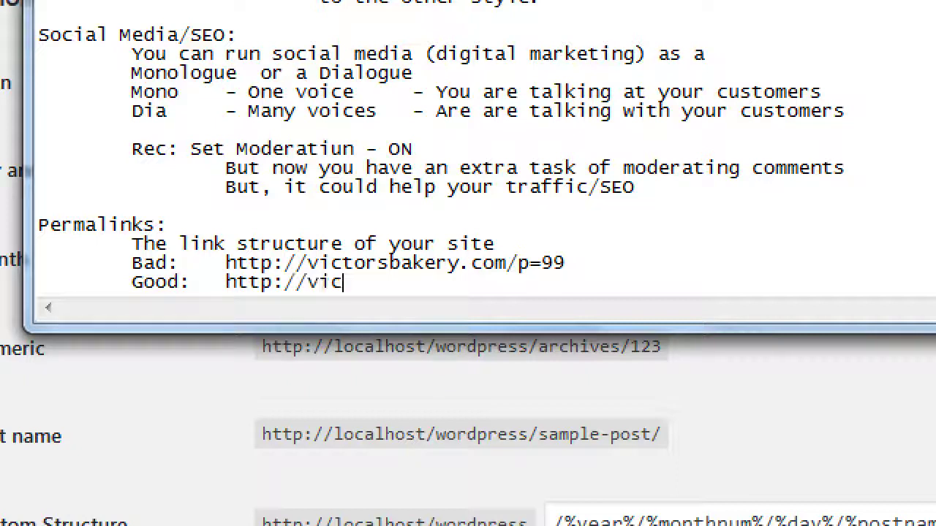
text(torsbakery.com)
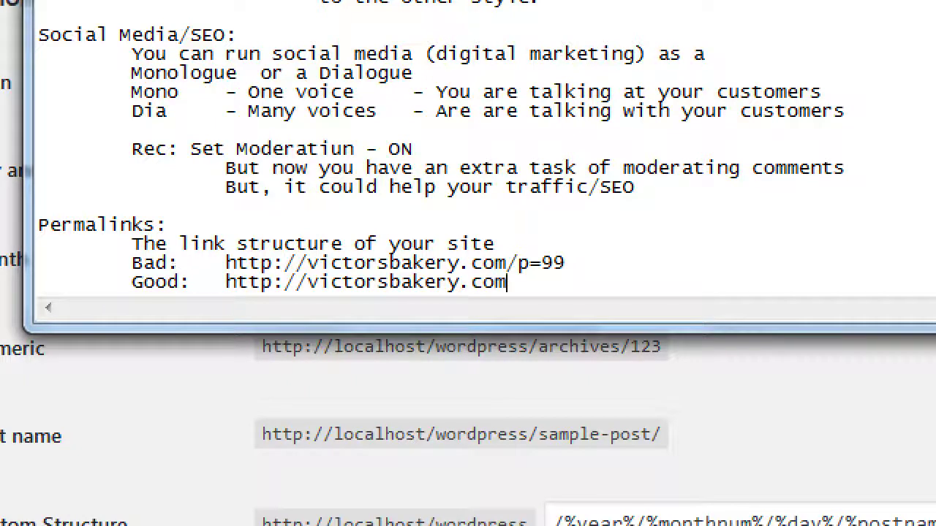
text(/contact)
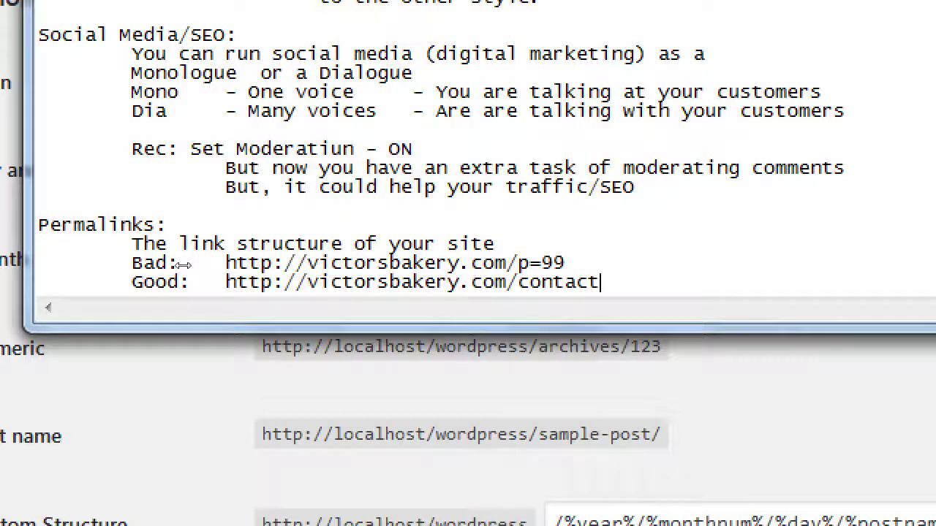
key(Up)
key(ctrl+shift+Left)
key(ctrl+shift+Left)
key(ctrl+shift+Left)
key(ctrl+shift+Left)
key(ctrl+shift+Left)
key(ctrl+shift+Left)
key(ctrl+shift+Left)
key(ctrl+shift+Right)
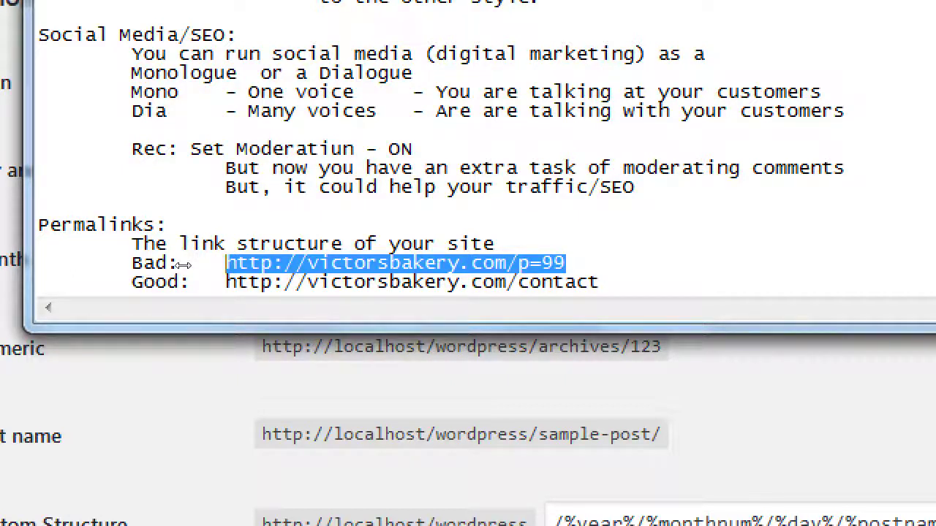
Try '-us', 'us' and '.html' endings on the Good URL, then restore it to /contact.
key(Down)
key(Home)
key(ctrl+Right)
key(shift+End)
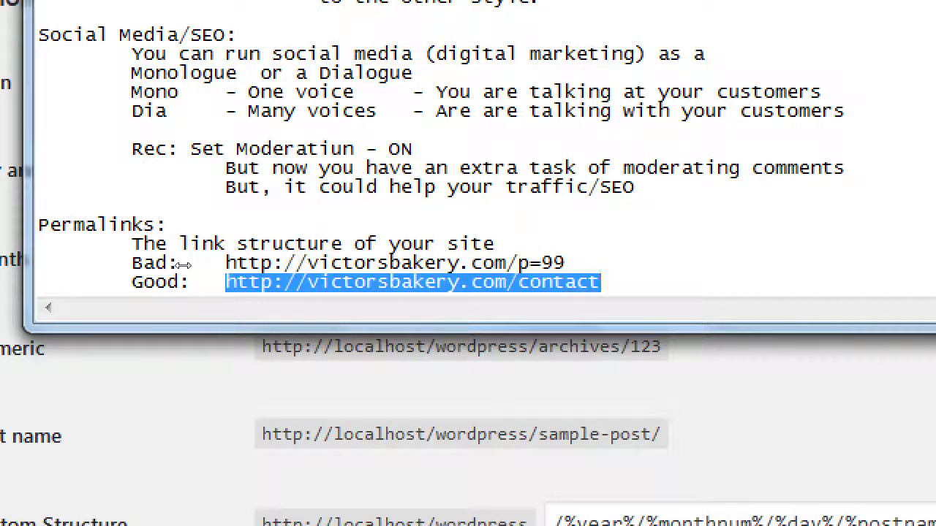
key(End)
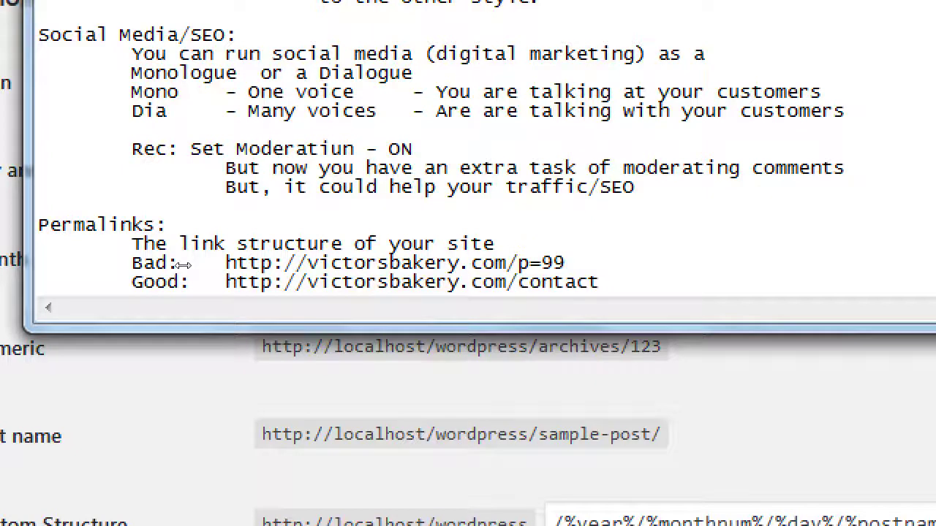
text(.html)
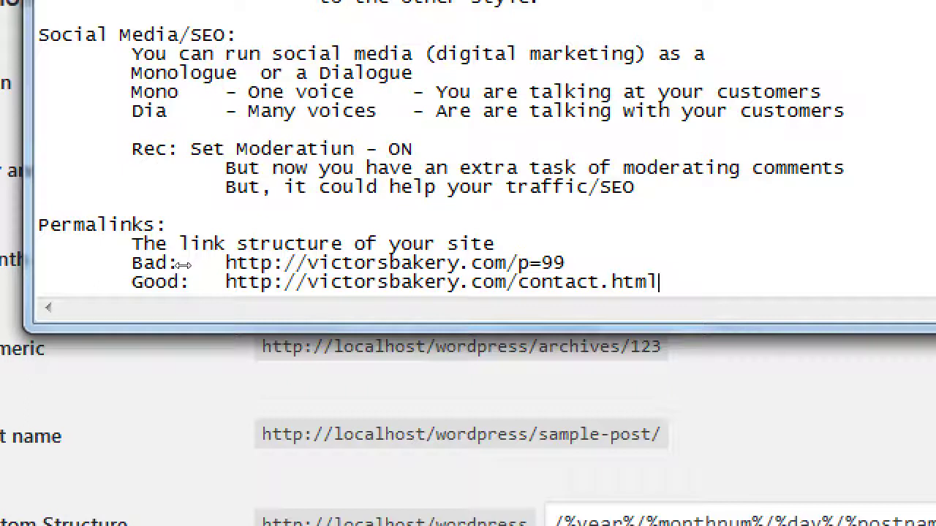
key(BackSpace)
key(BackSpace)
key(BackSpace)
key(BackSpace)
key(BackSpace)
Add the note 'For SEO you want URLS with real words. Those are keywords to help you get found.'.
key(Return)
key(Tab)
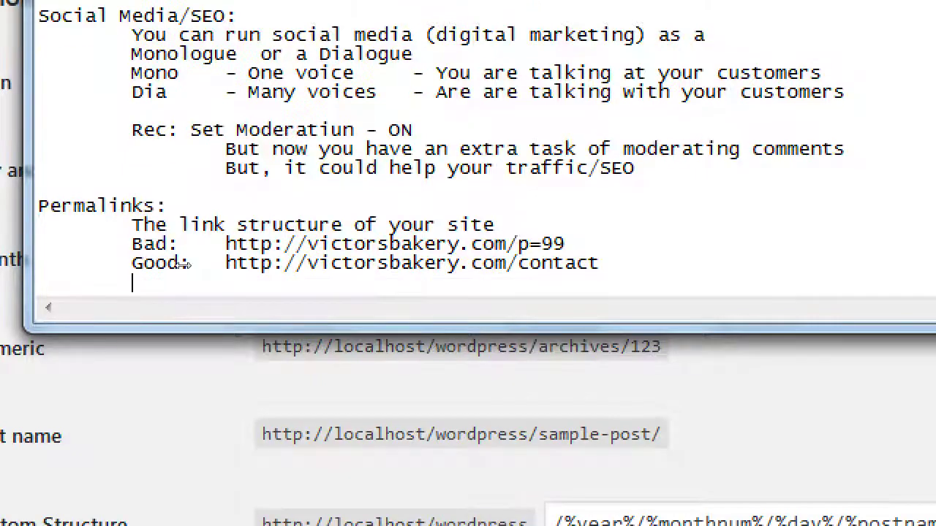
text(For)
key(Tab)
key(BackSpace)
text(Se)
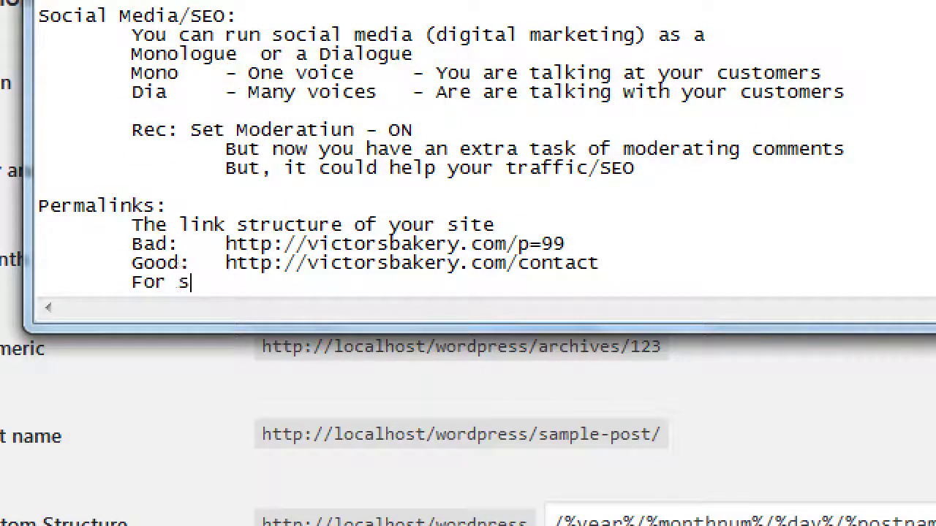
key(BackSpace)
key(BackSpace)
text(SEO you want URLS)
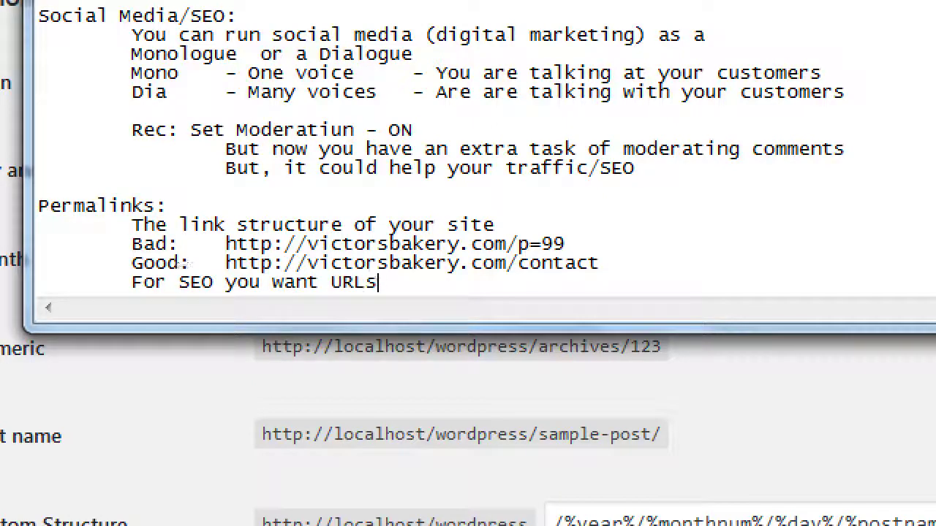
text( with real words.)
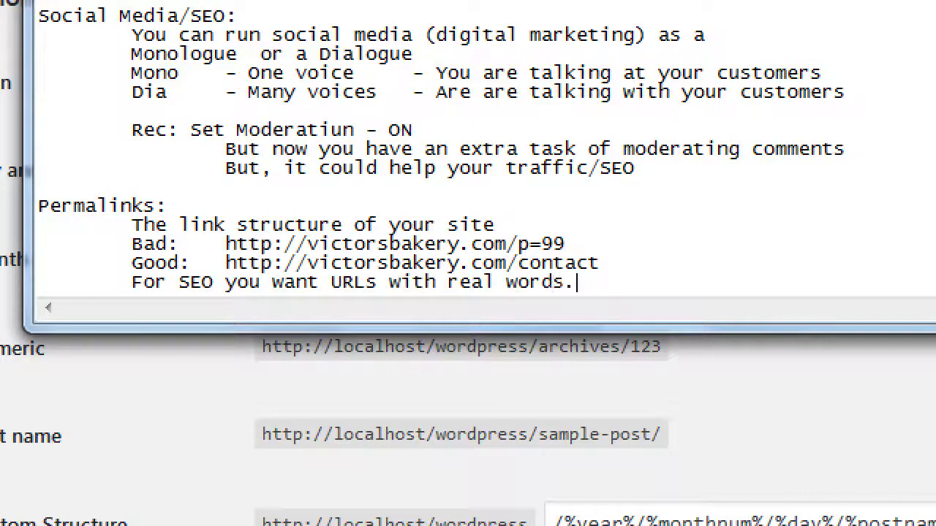
text( Those are keywords)
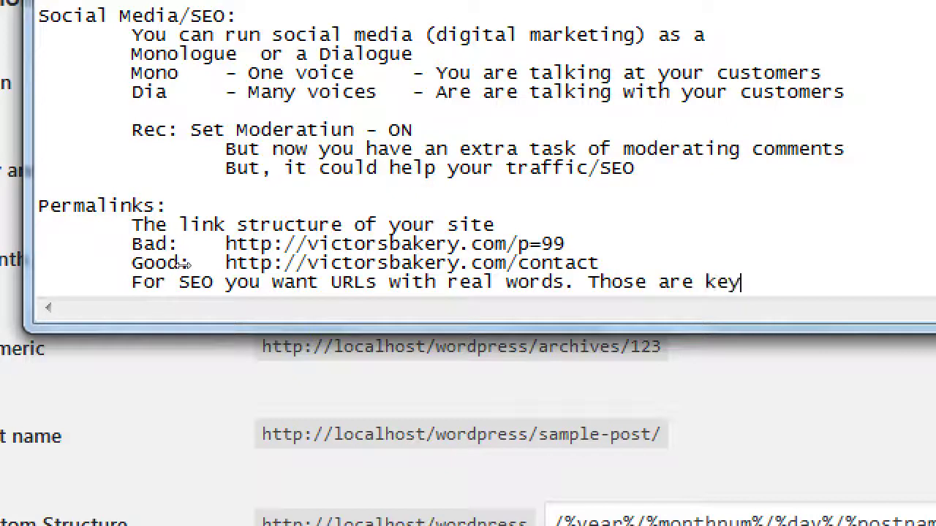
key(Return)
key(Tab)
key(Tab)
text(to help you get found)
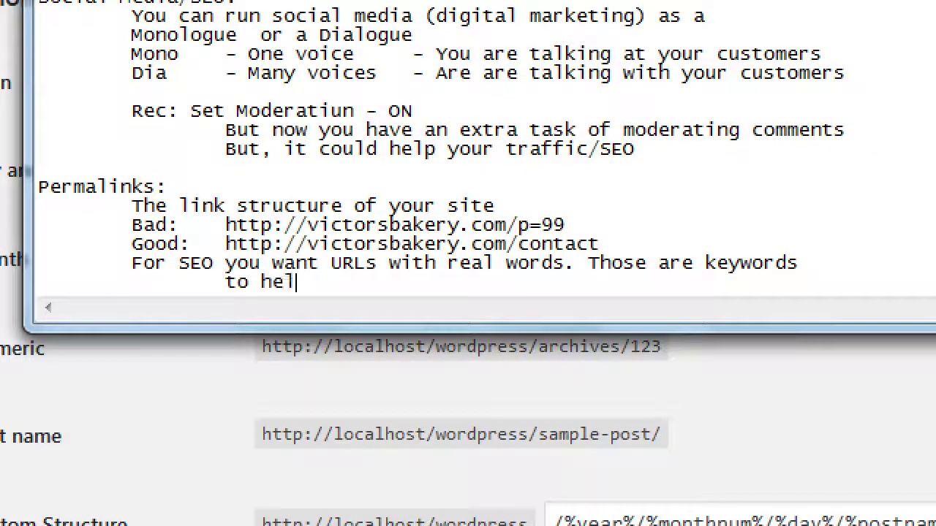
text(.)
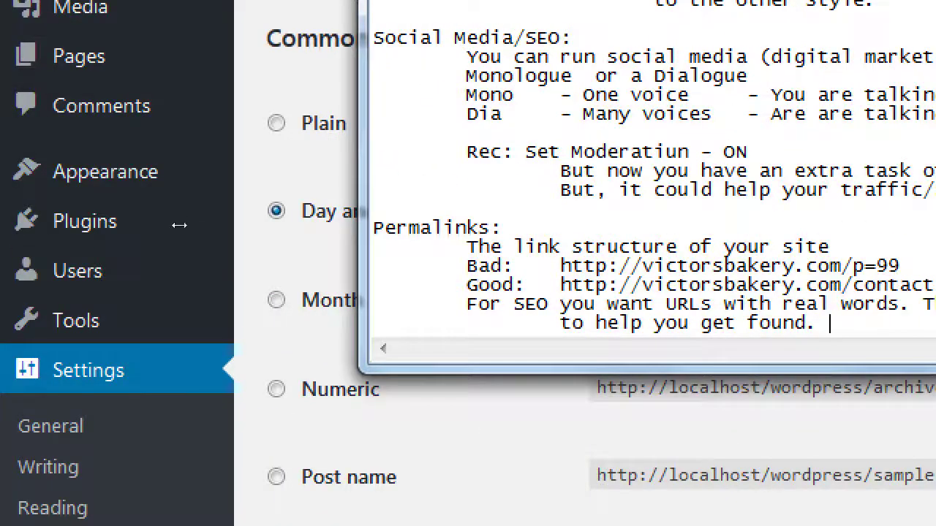
drag(179, 225, 203, 224)
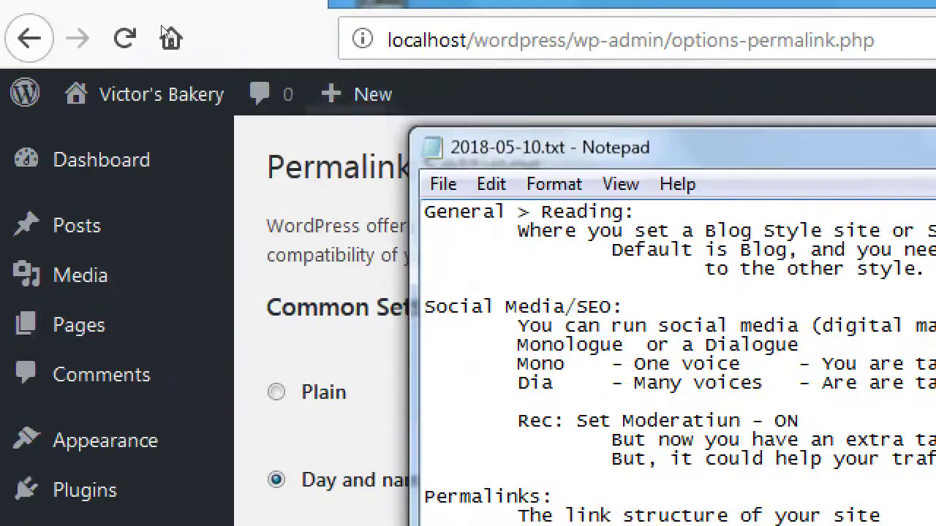
Open the Pages list, holding a single published Sample Page, in a new browser tab.
click(234, 16)
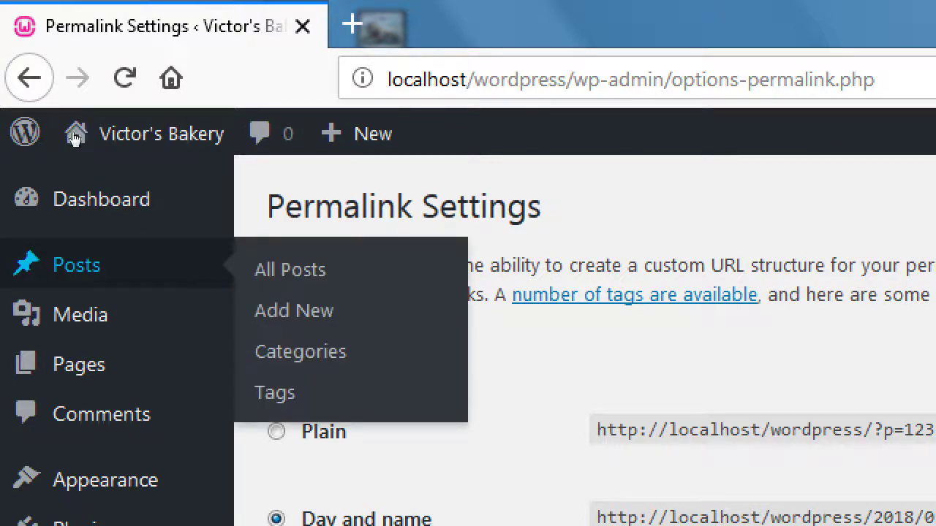
middle_click(293, 369)
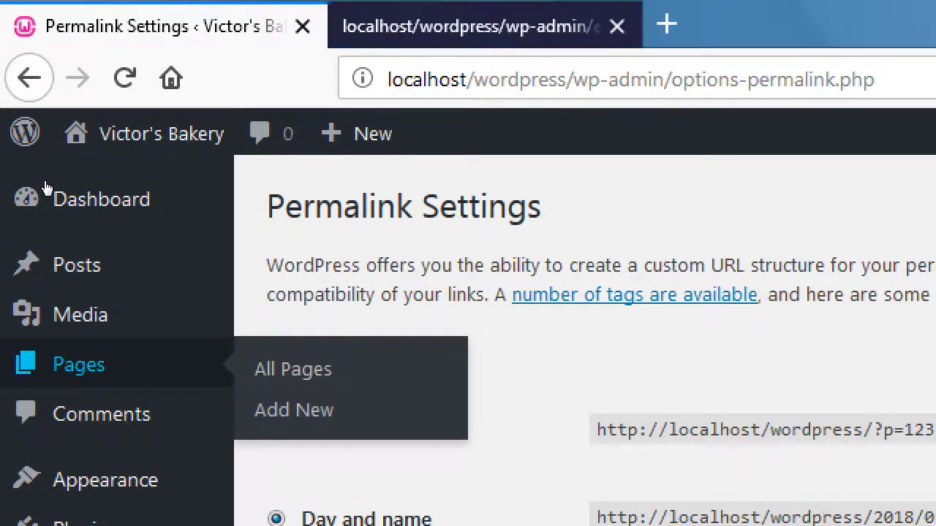
key(ctrl+Tab)
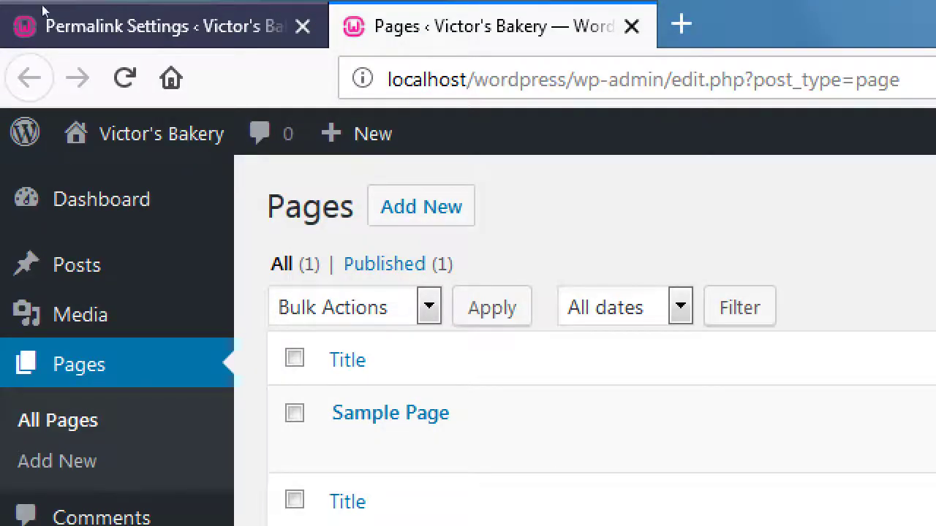
Compare the Day and name example URL with the Pages tab's web address, ending on Permalink Settings.
click(42, 15)
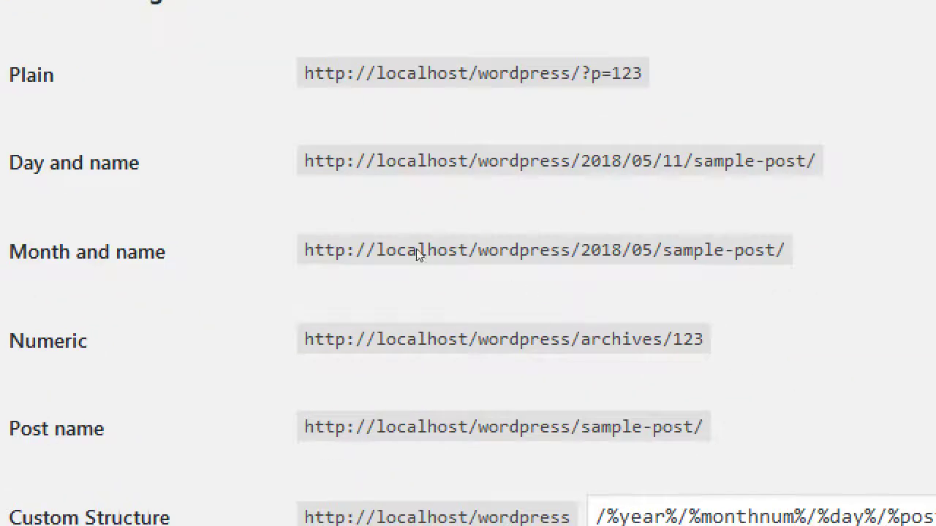
drag(400, 162, 708, 162)
click(531, 260)
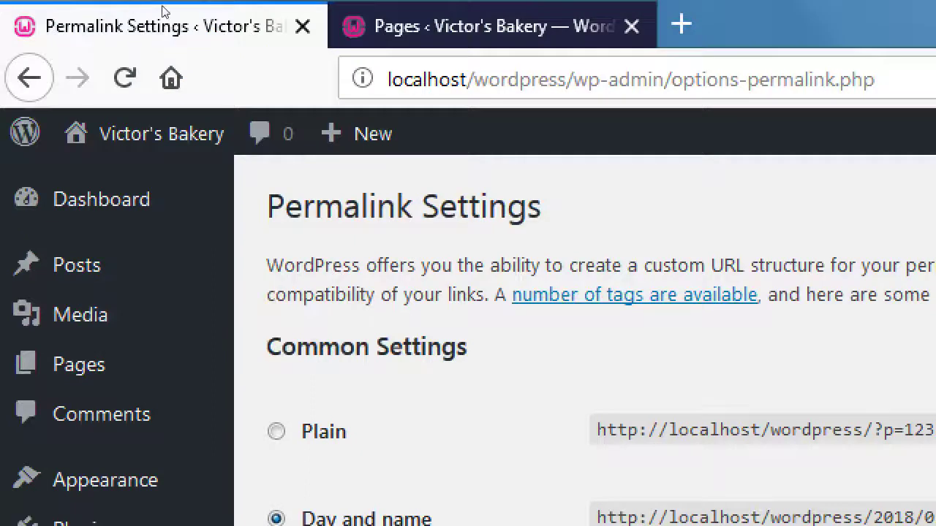
key(ctrl+Tab)
key(ctrl+l)
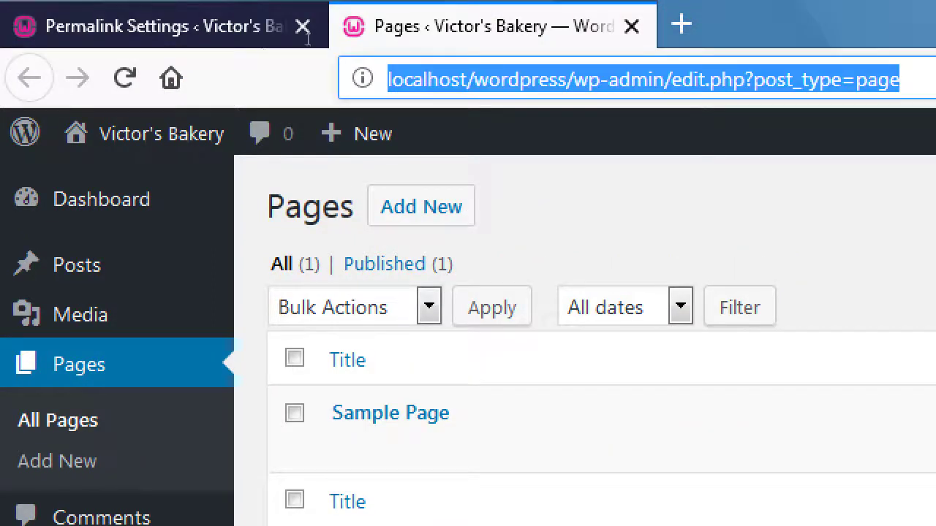
click(619, 80)
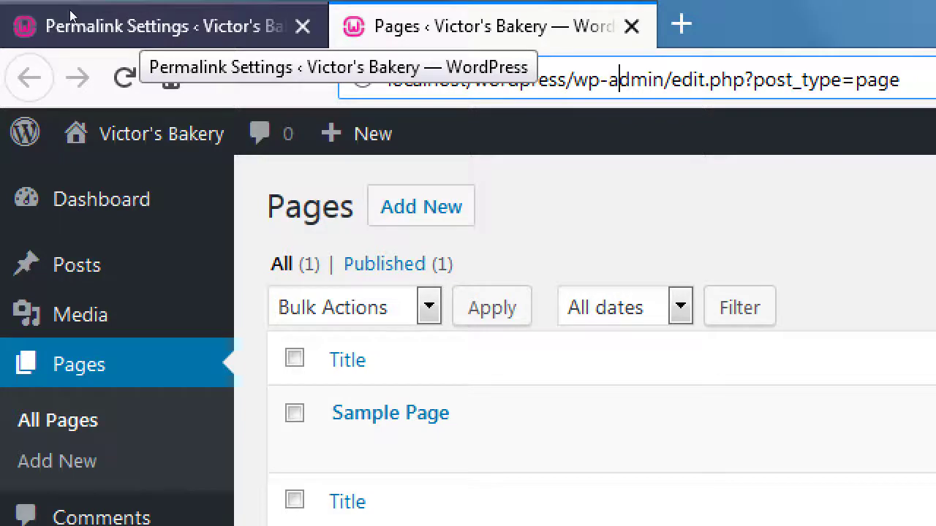
click(71, 14)
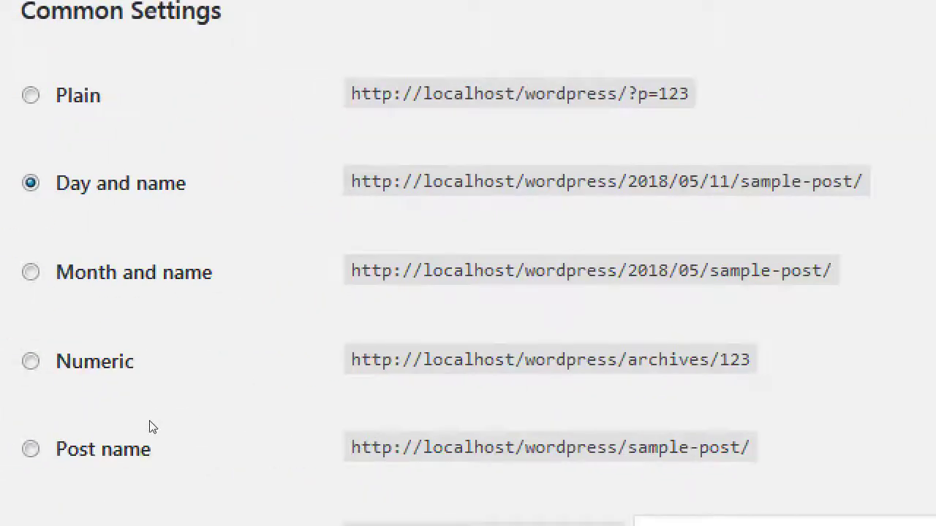
key(space)
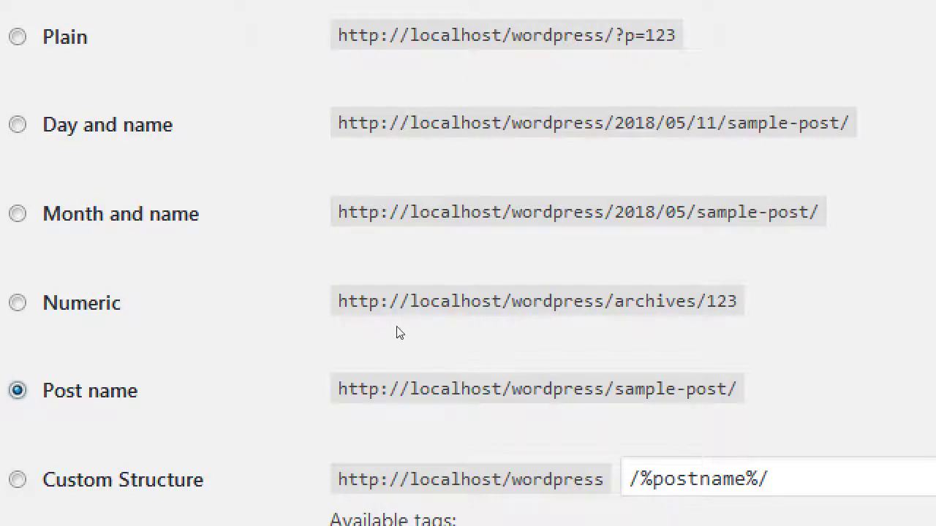
click(17, 124)
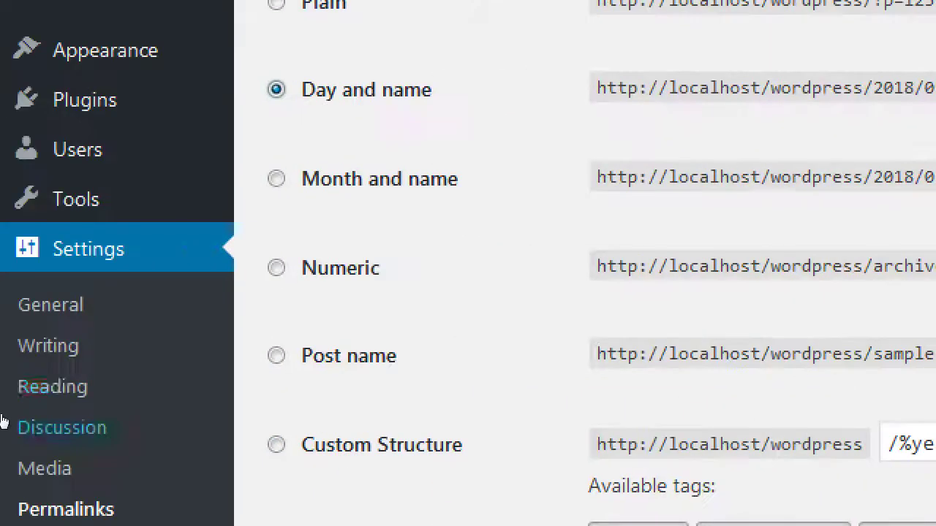
key(Down)
key(Down)
key(Down)
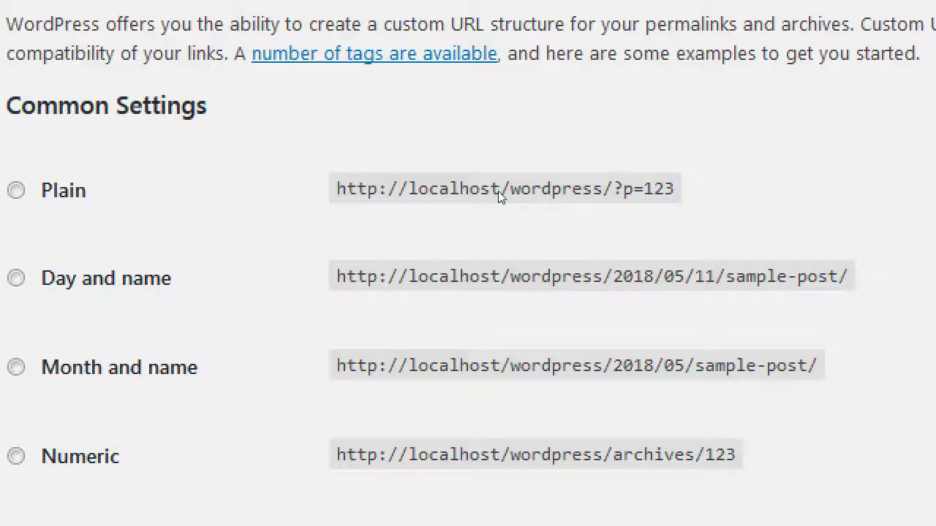
key(super+minus)
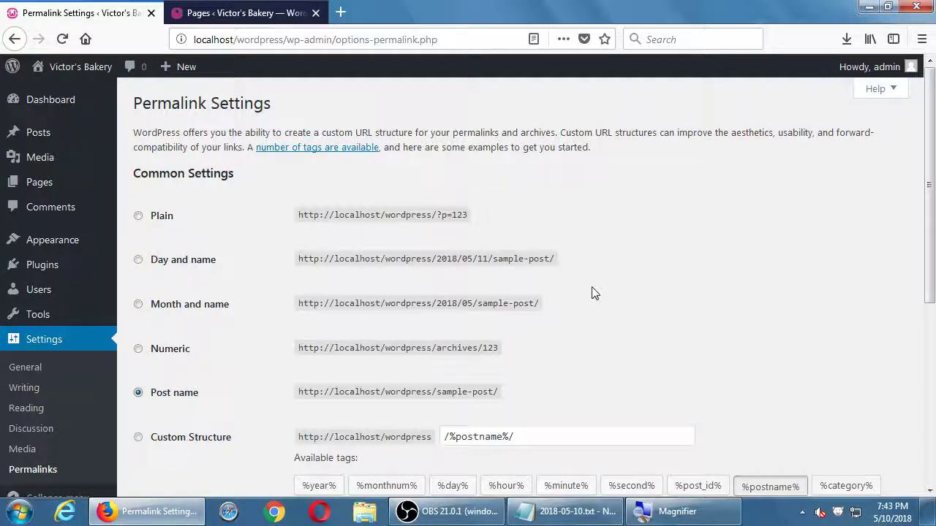
mouse_move(65, 161)
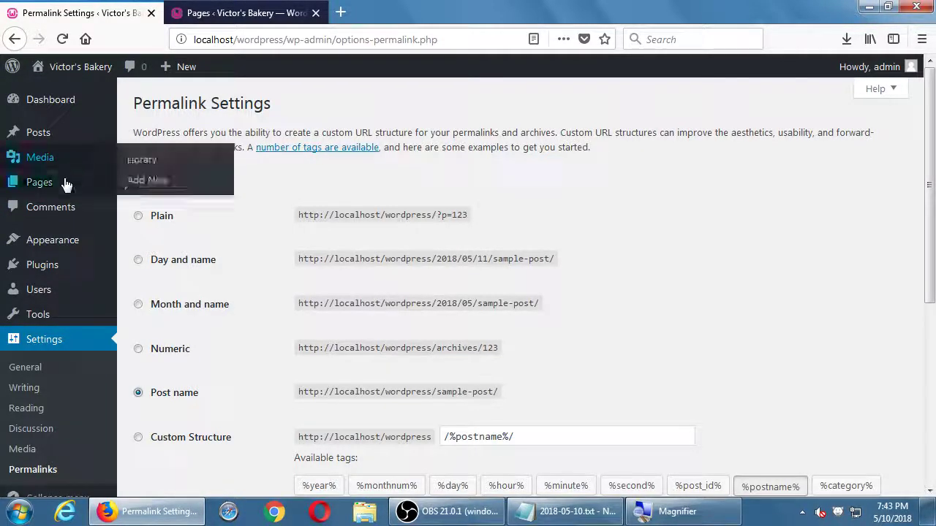
mouse_move(67, 185)
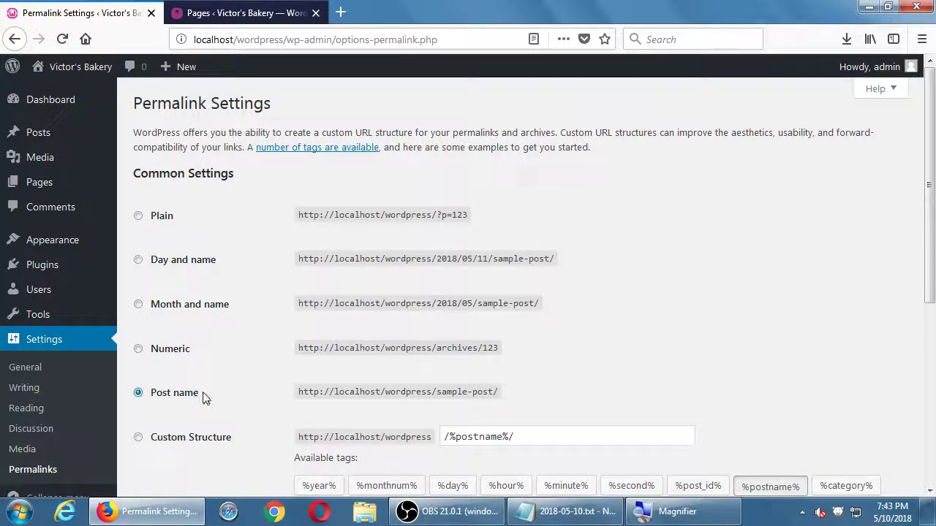
drag(199, 396, 155, 401)
key(ctrl+c)
Add the note 'Rec: Use Post name - this will show the keywords of you Title in the URL. And can be modified'.
click(589, 514)
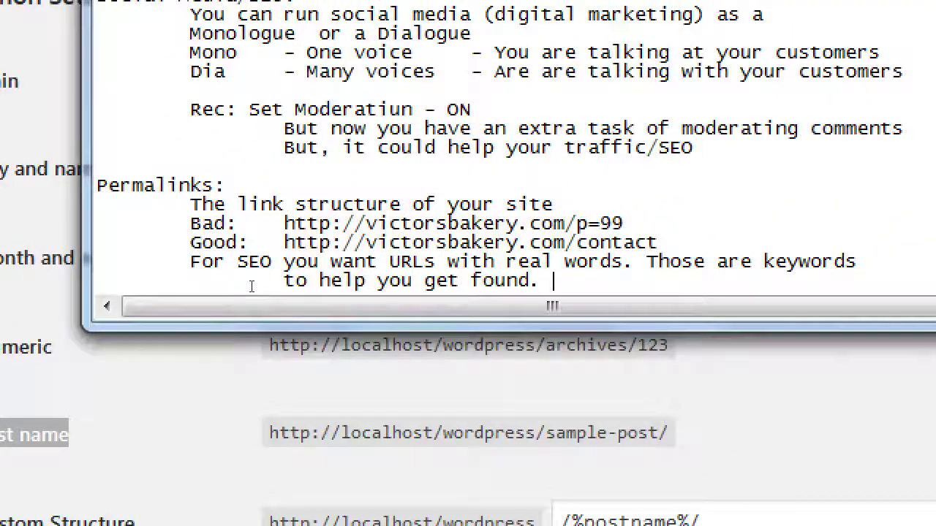
click(251, 285)
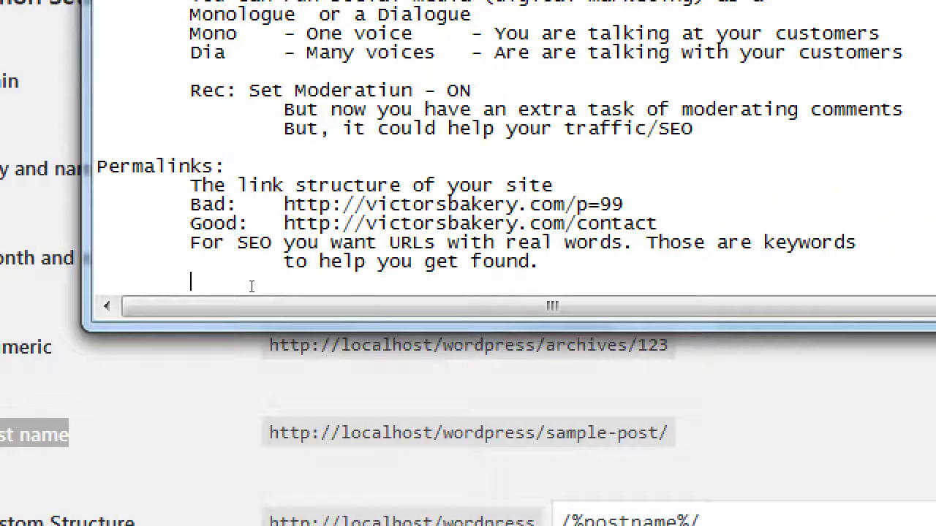
text(Rec: Use)
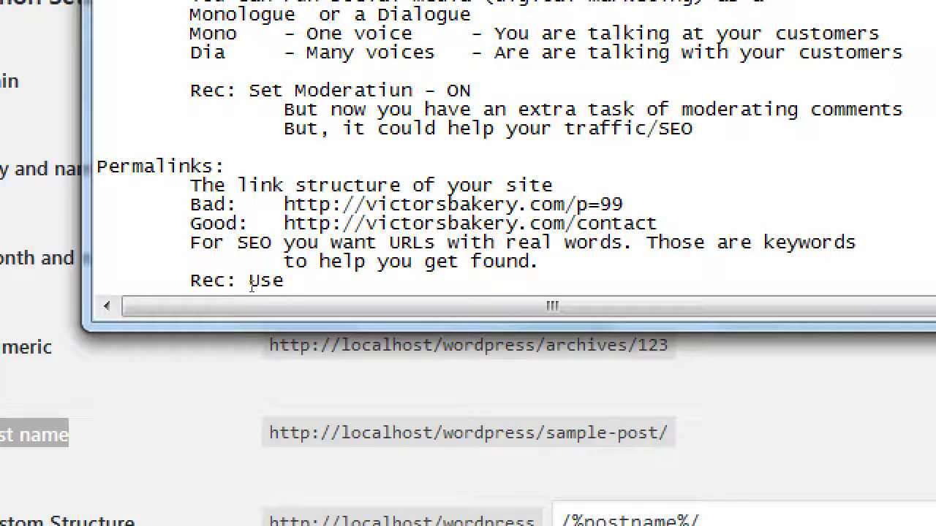
key(ctrl+v)
key(shift+F10)
key(Escape)
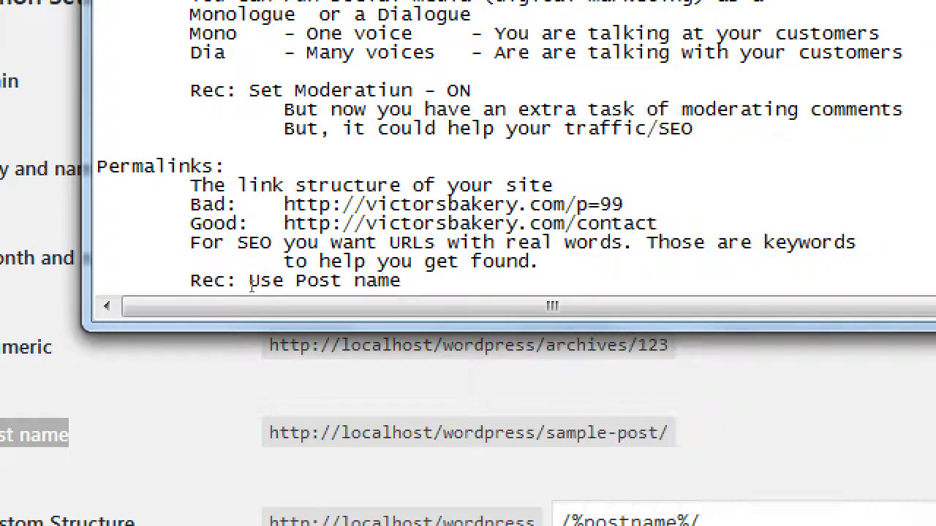
text(- this will)
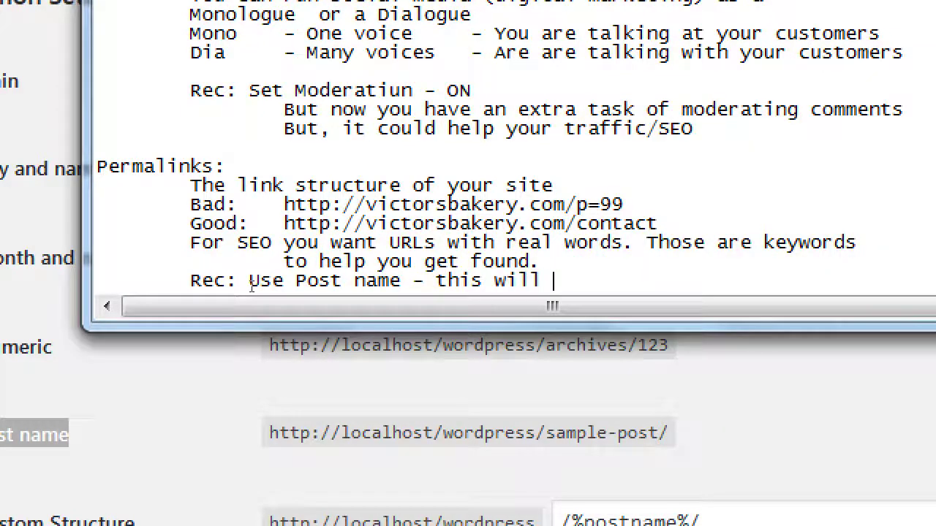
text( show)
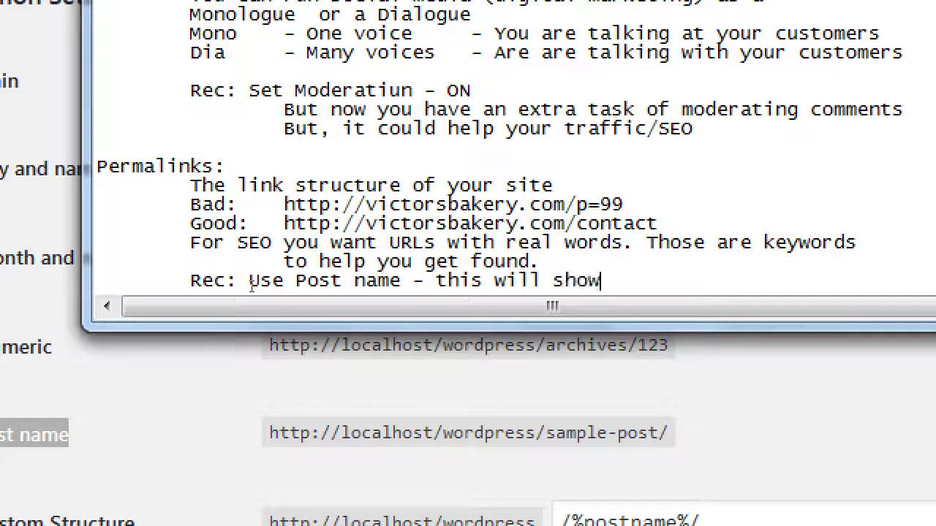
text( the keywords of you )
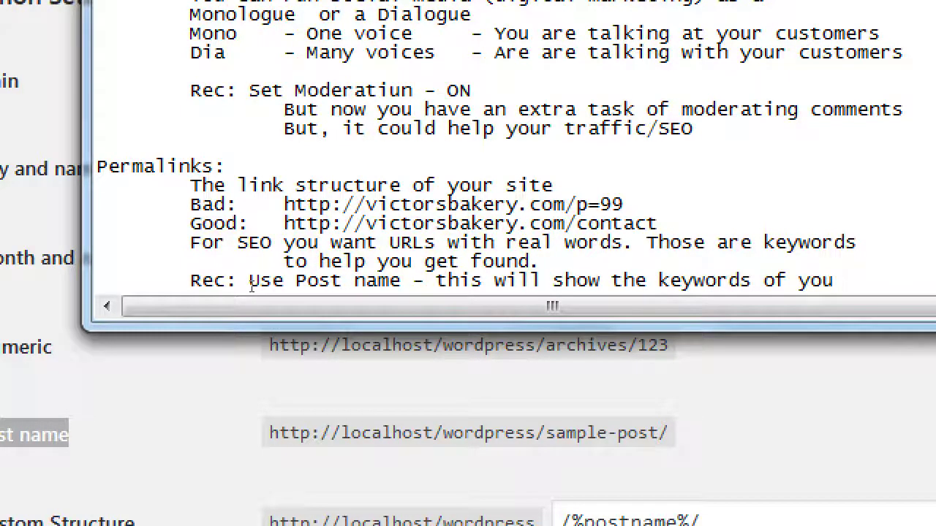
text(Title)
key(Return)
key(Tab)
key(Tab)
text(i)
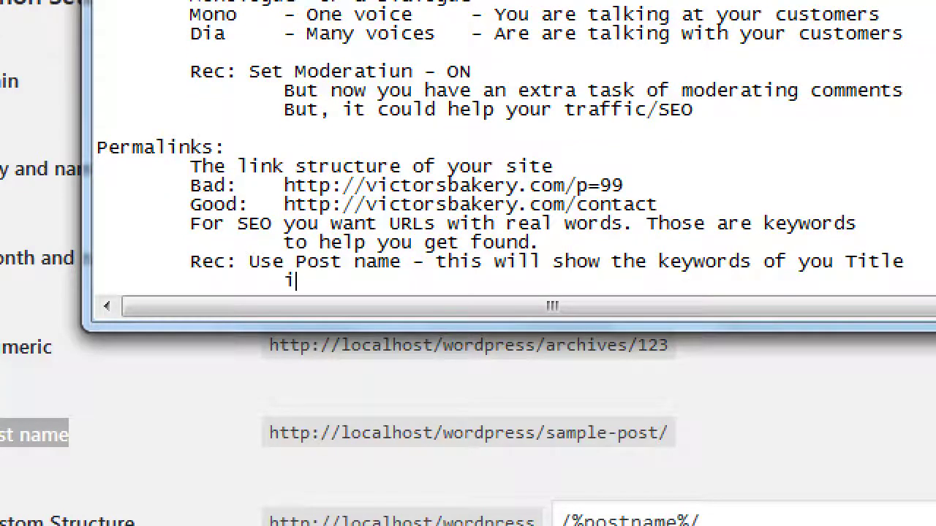
text(n the URL. Ca)
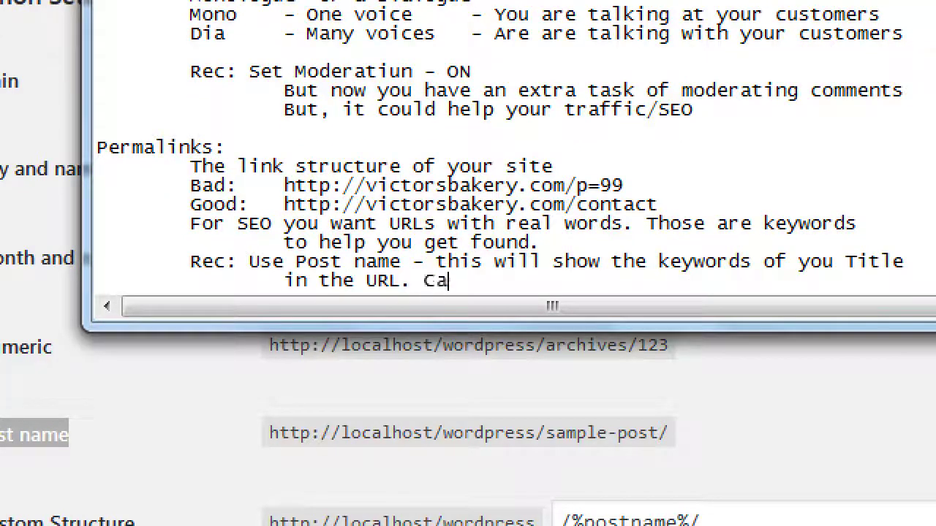
key(BackSpace)
key(BackSpace)
text(And can be )
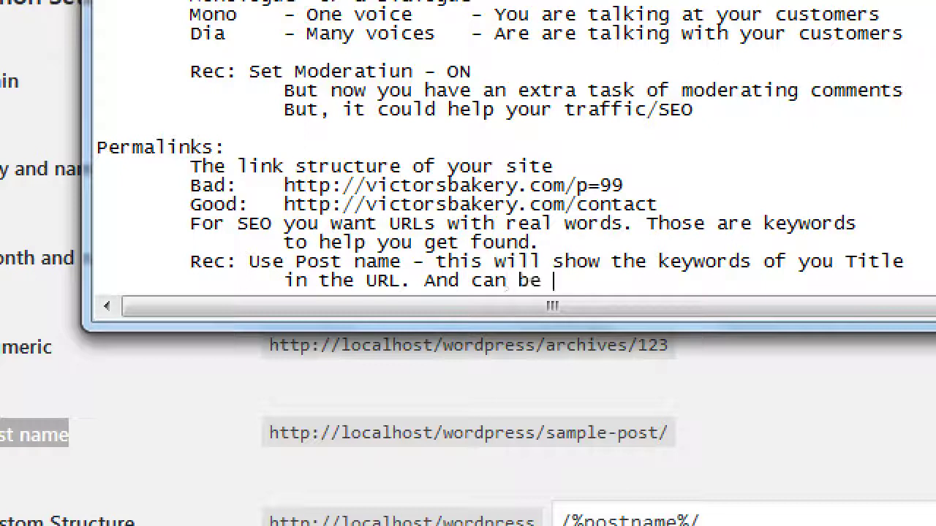
text(mofifi)
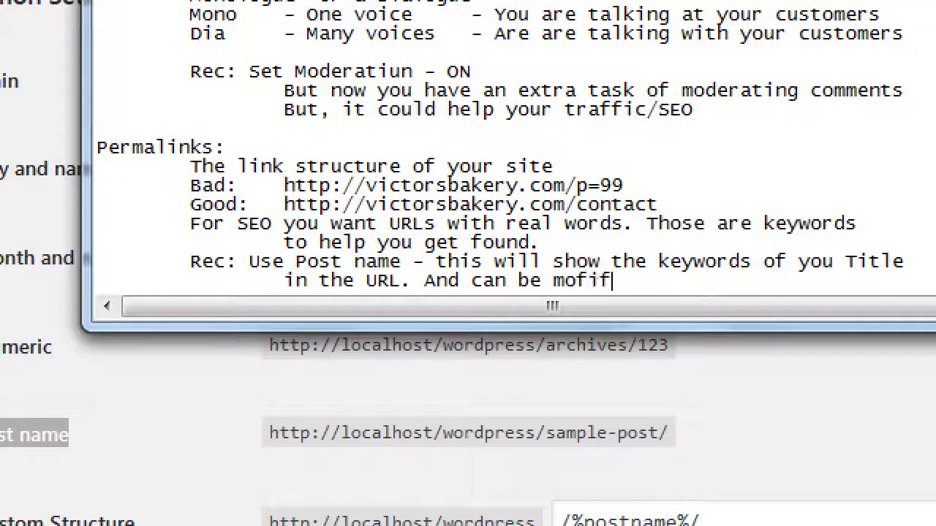
key(BackSpace)
key(BackSpace)
key(BackSpace)
key(BackSpace)
text(dified)
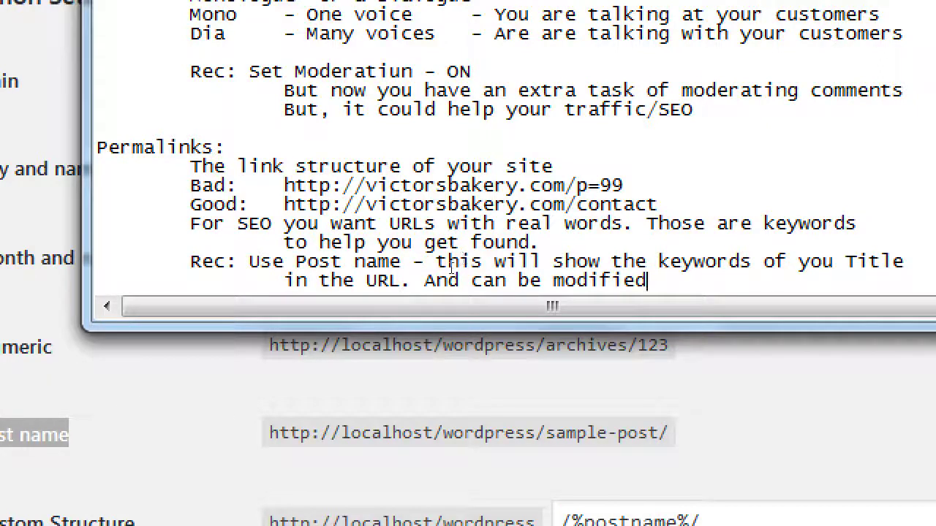
key(Up)
key(Up)
key(Up)
key(Up)
key(Up)
key(Left)
key(Left)
key(Left)
key(Left)
text(?)
key(End)
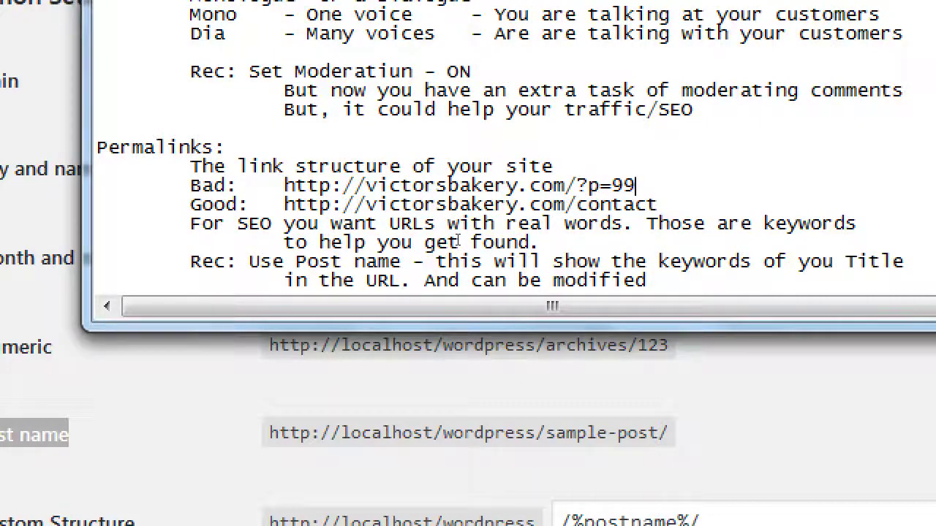
key(shift+Home)
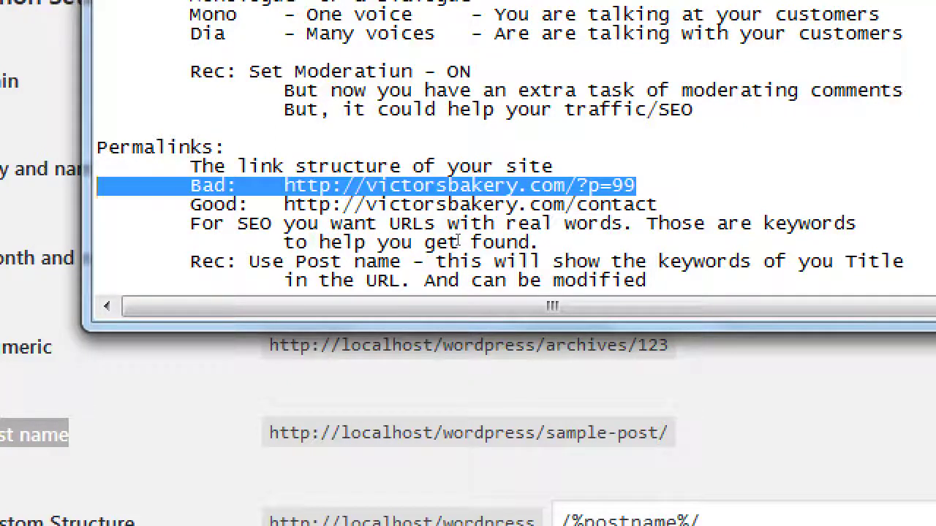
key(super+minus)
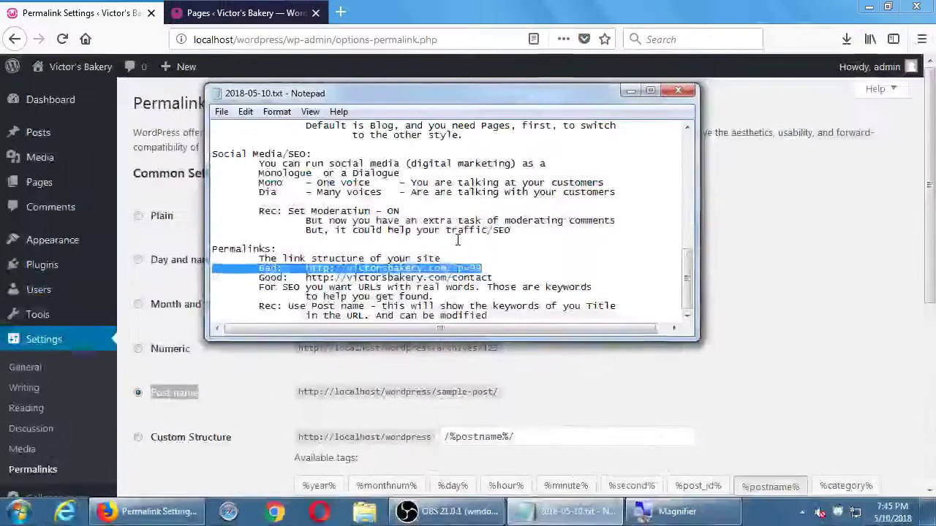
Choose Post name as the permalink structure and save the changes.
click(596, 13)
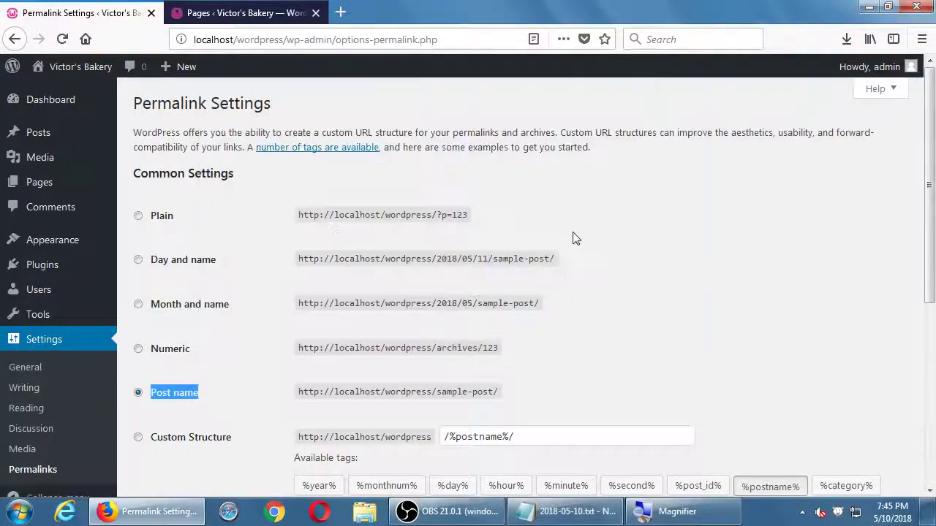
scroll(574, 236, down, 5)
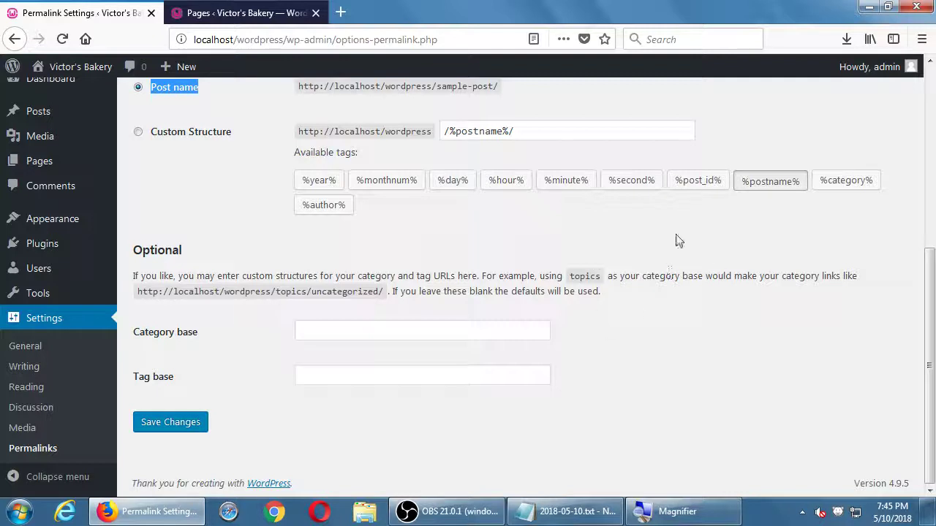
scroll(287, 411, up, 4)
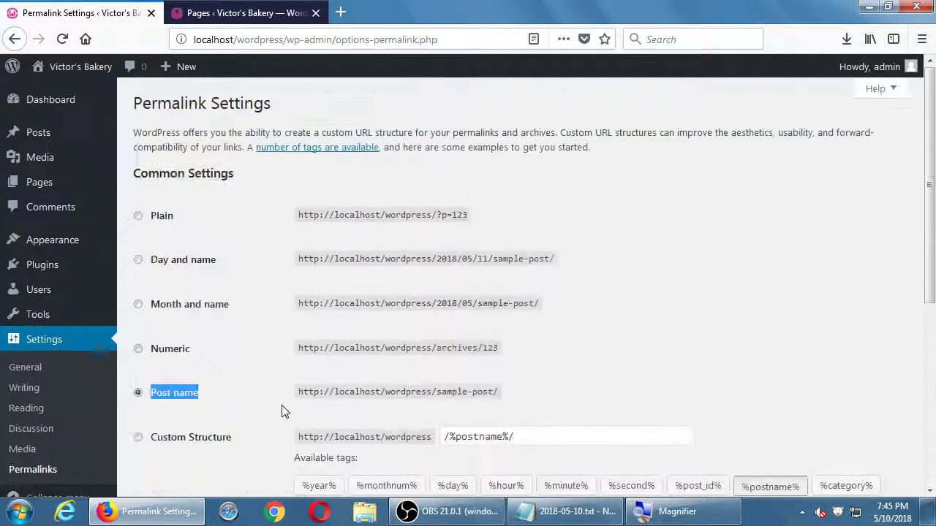
click(183, 393)
scroll(183, 395, down, 5)
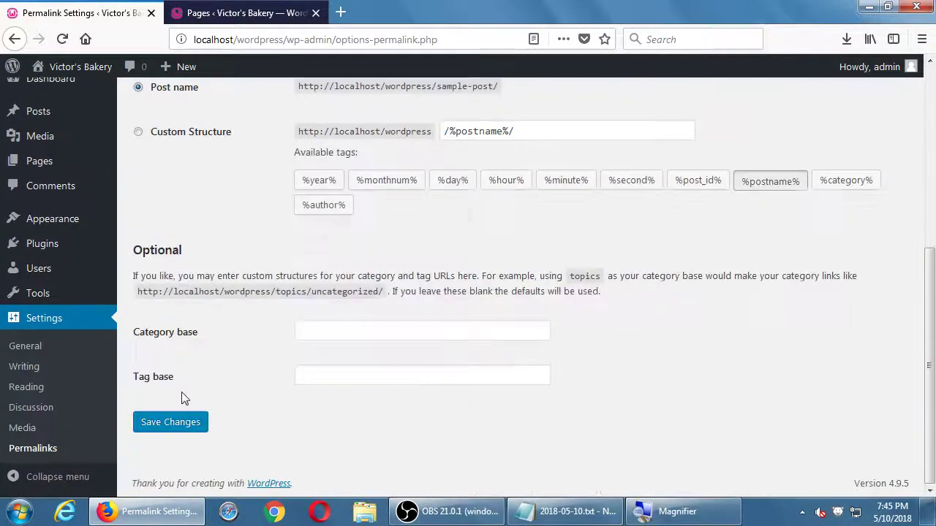
click(168, 429)
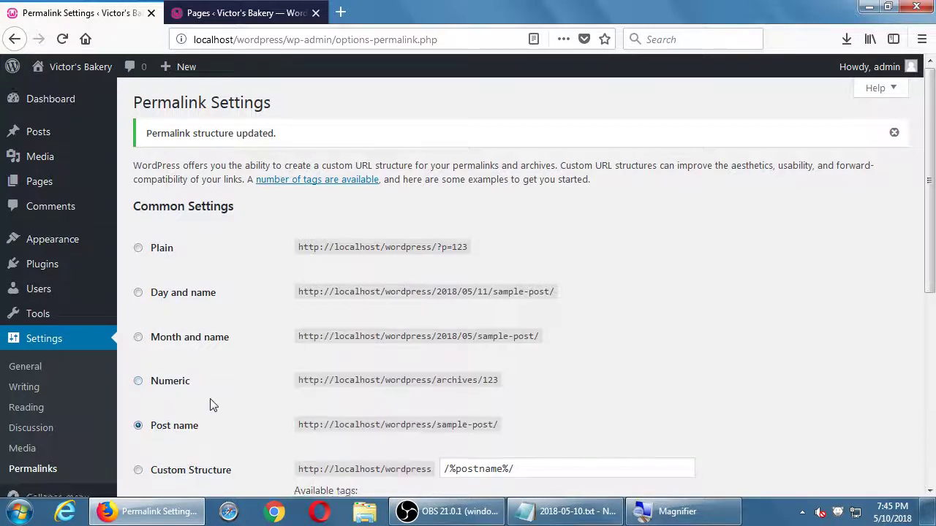
scroll(209, 403, down, 2)
key(super+plus)
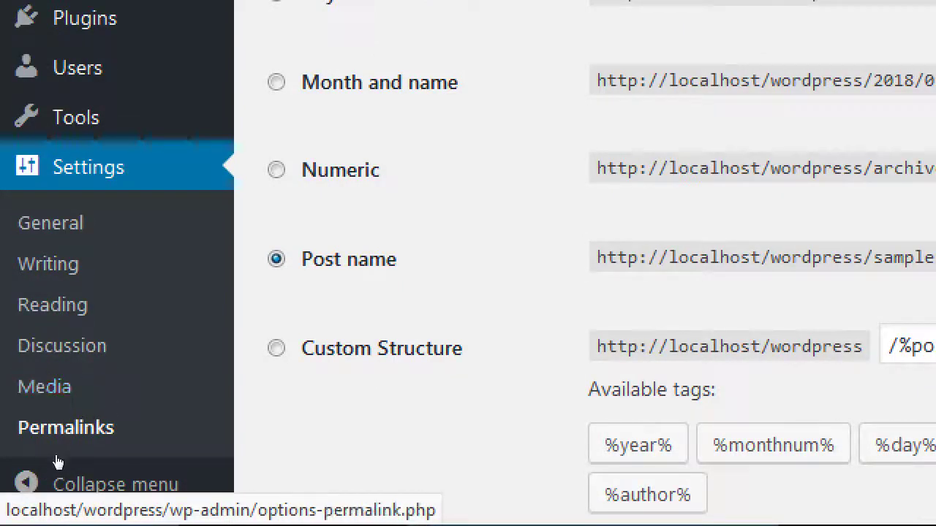
key(super+minus)
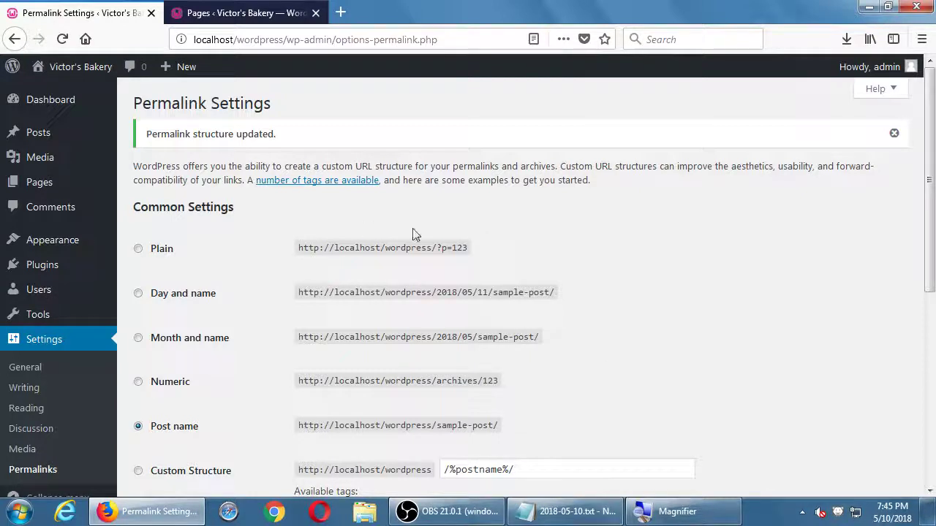
click(884, 93)
click(872, 223)
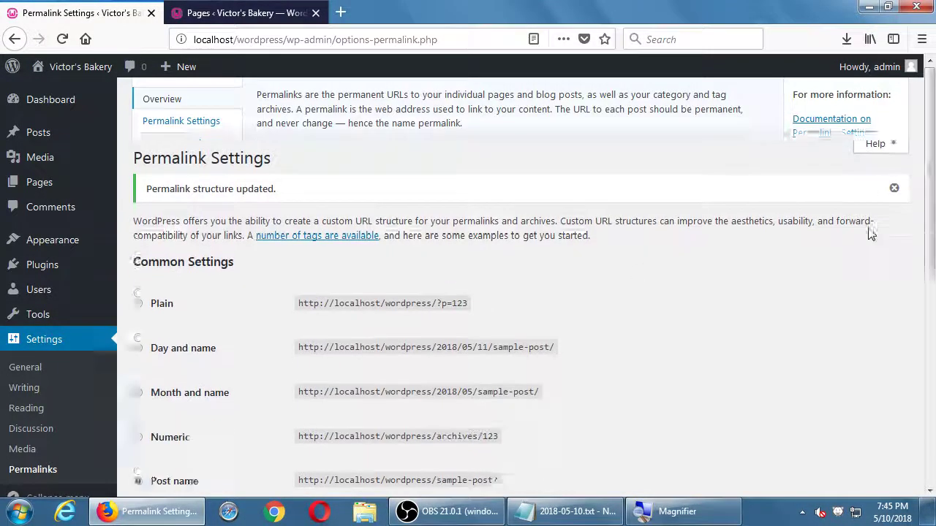
click(874, 91)
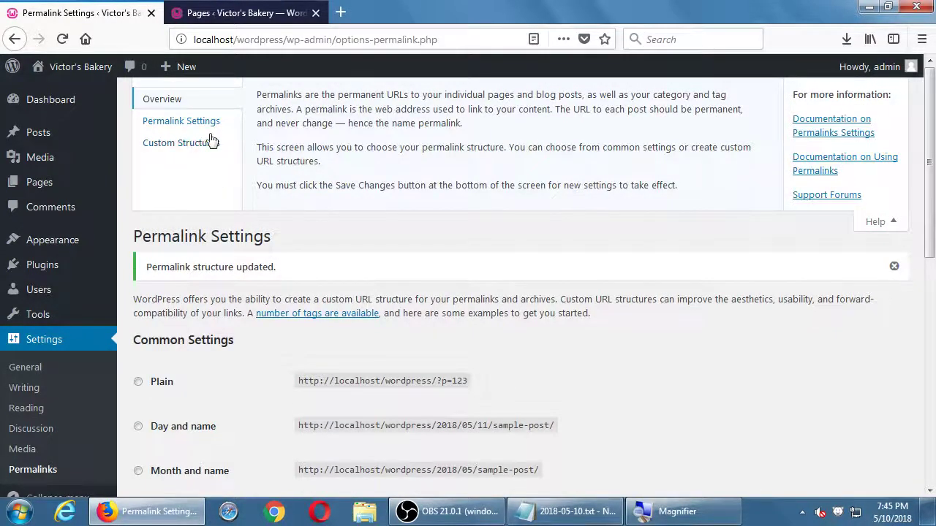
drag(304, 94, 333, 164)
click(339, 175)
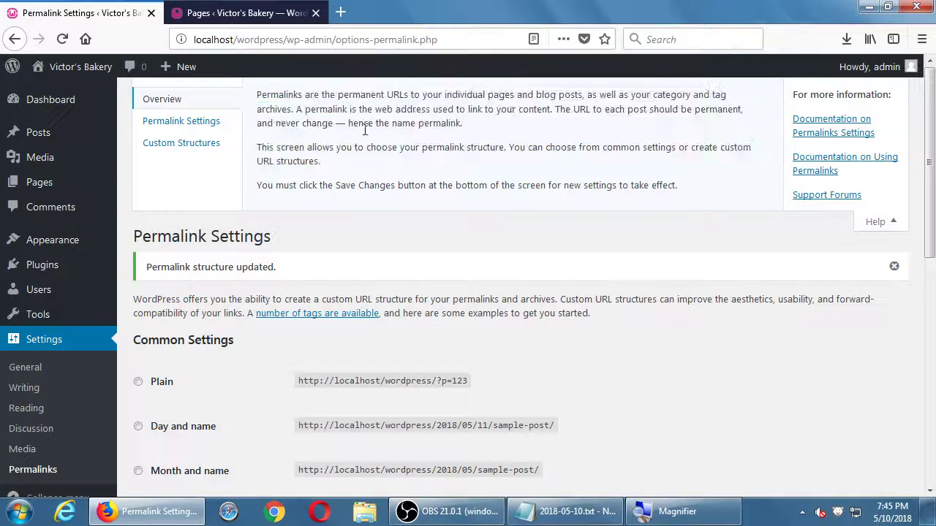
drag(315, 109, 354, 147)
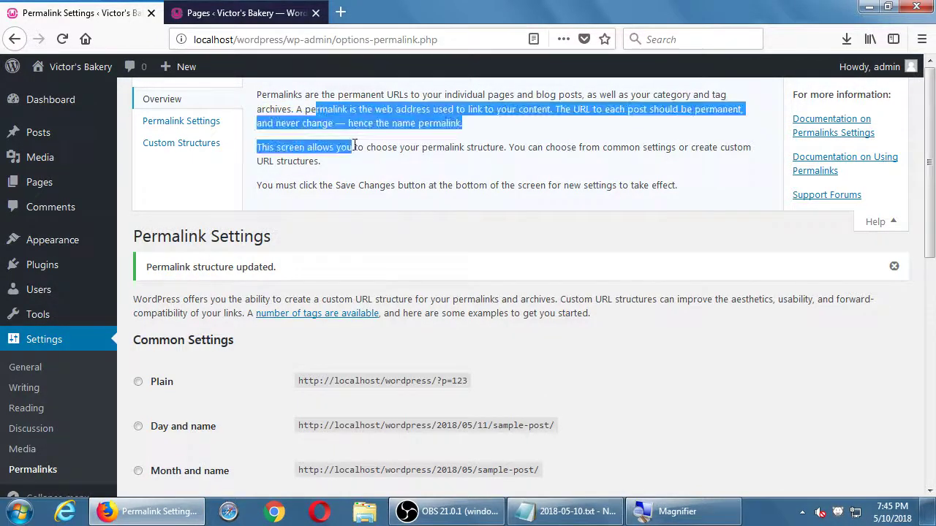
click(394, 239)
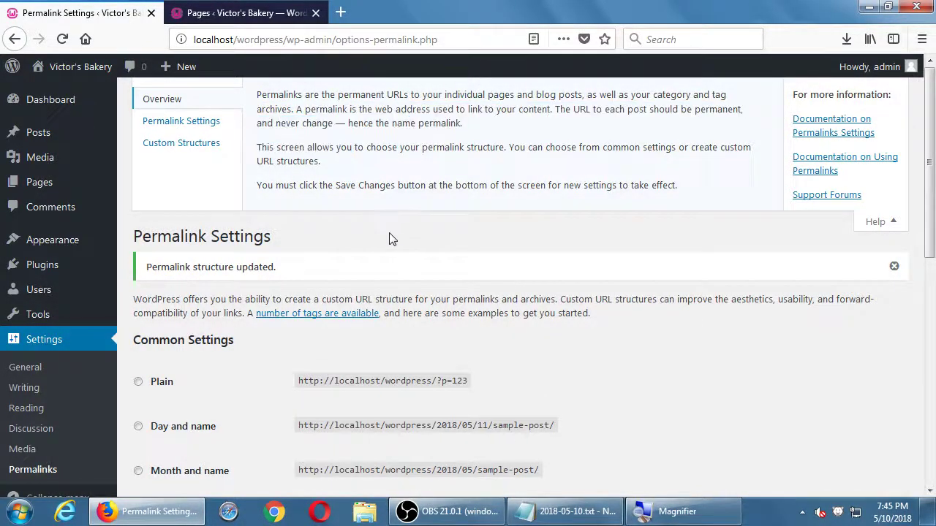
drag(305, 109, 335, 145)
click(353, 216)
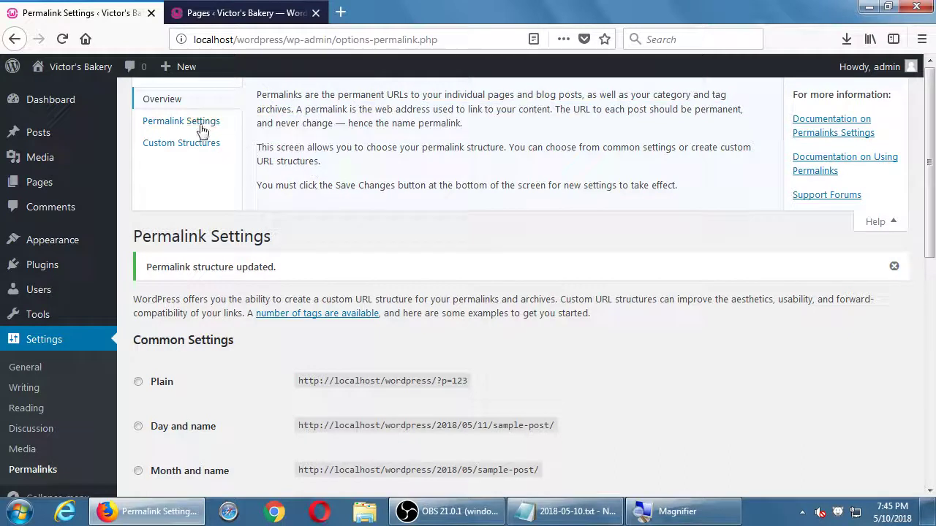
click(202, 126)
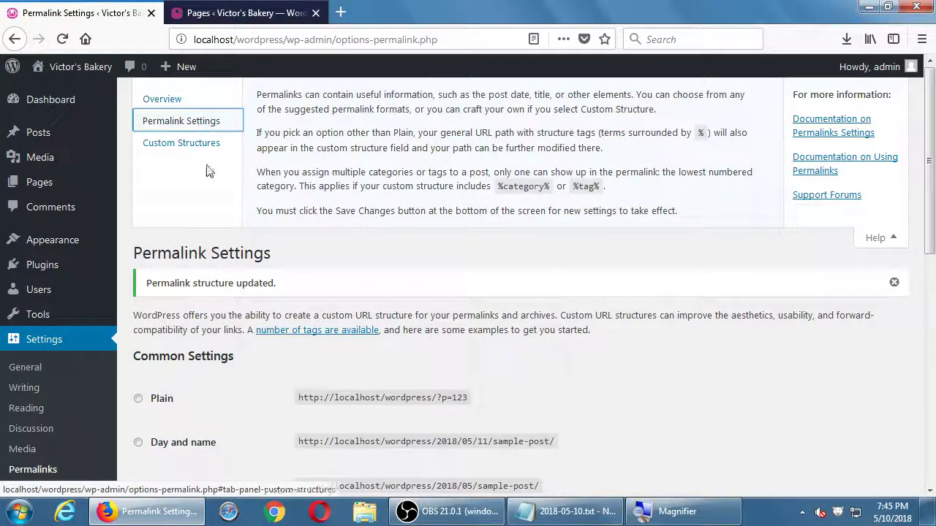
click(204, 144)
click(178, 103)
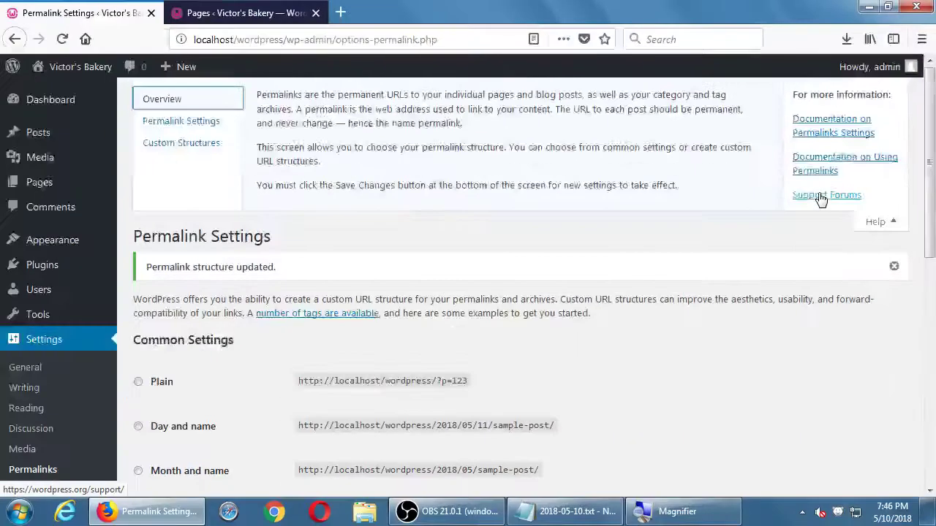
click(876, 221)
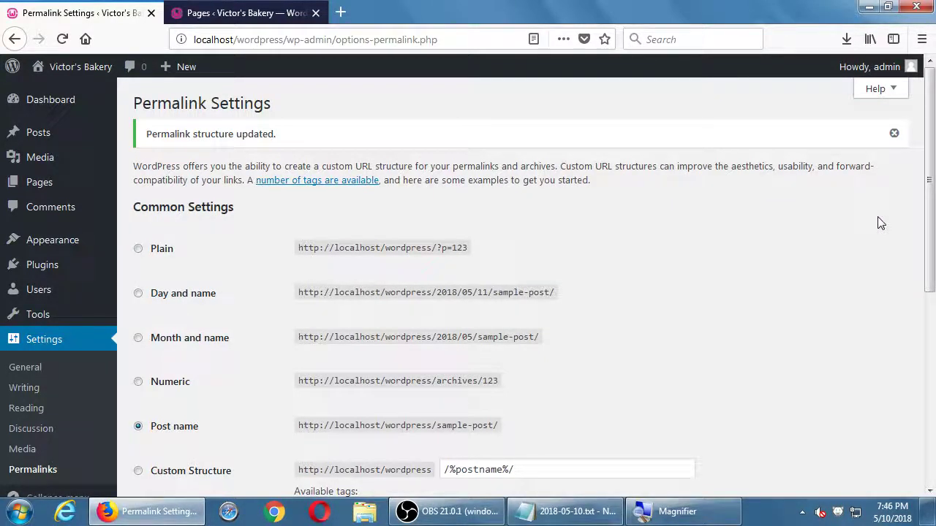
click(875, 88)
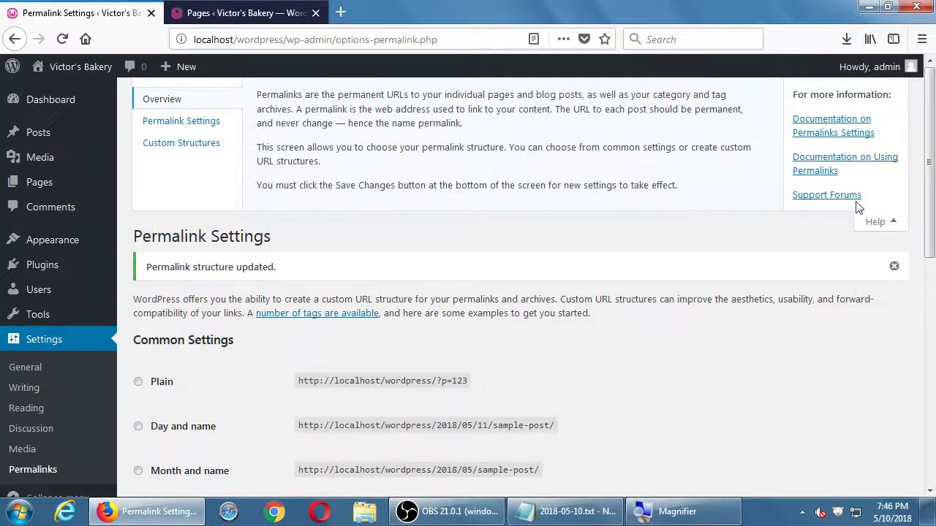
scroll(840, 292, down, 10)
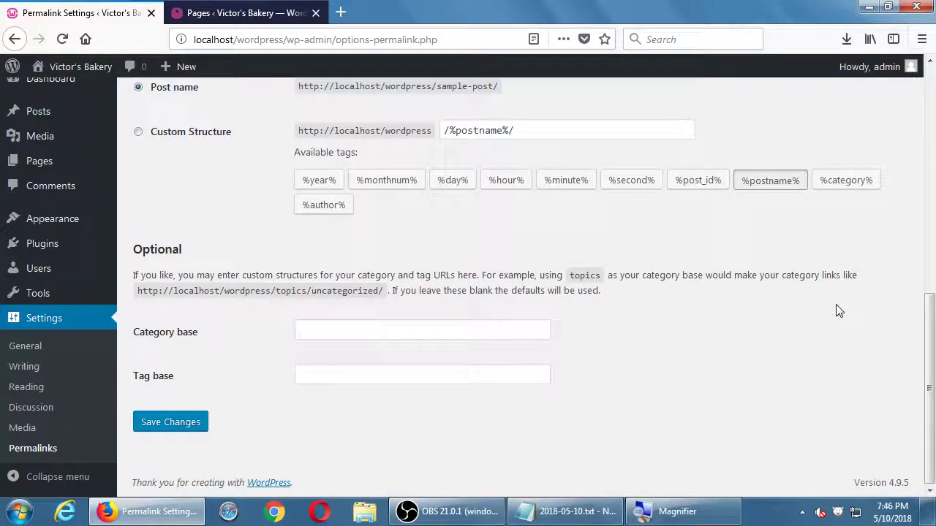
double_click(160, 250)
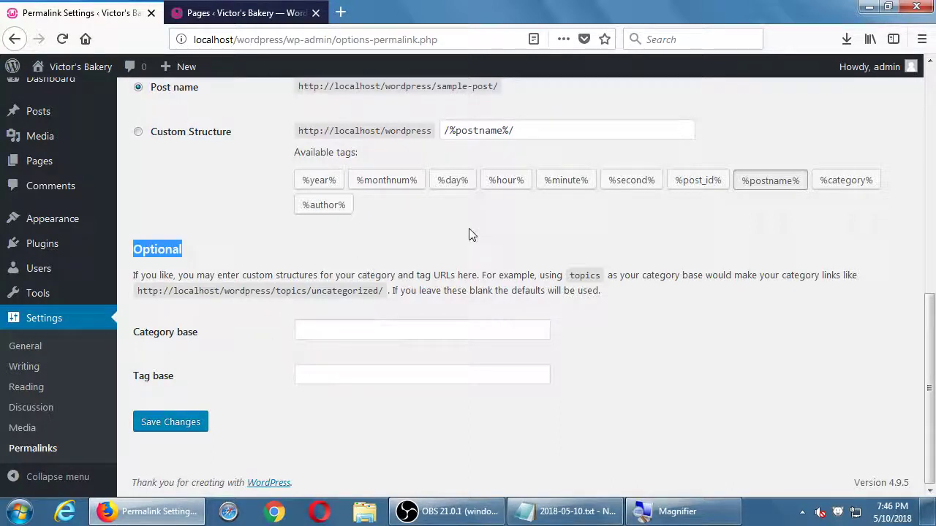
click(620, 443)
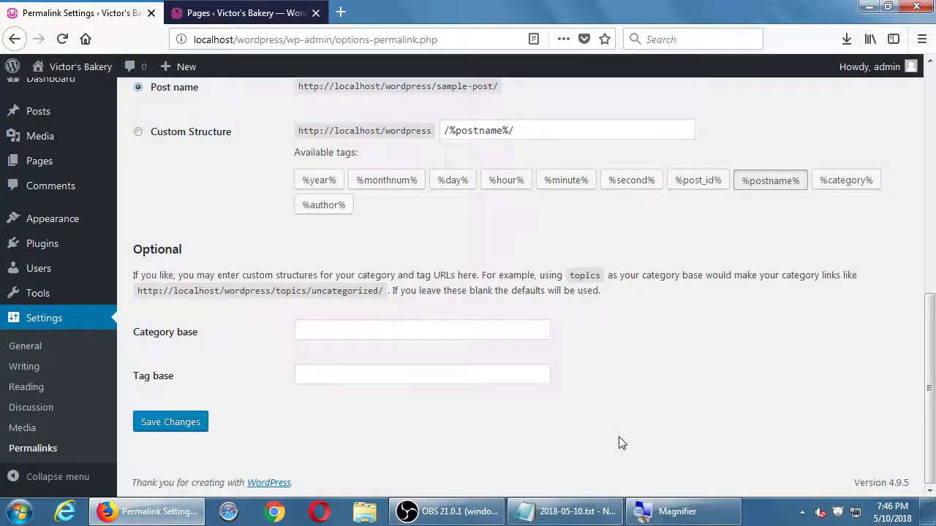
double_click(245, 291)
click(261, 336)
scroll(341, 453, up, 5)
scroll(299, 382, down, 5)
drag(158, 249, 319, 446)
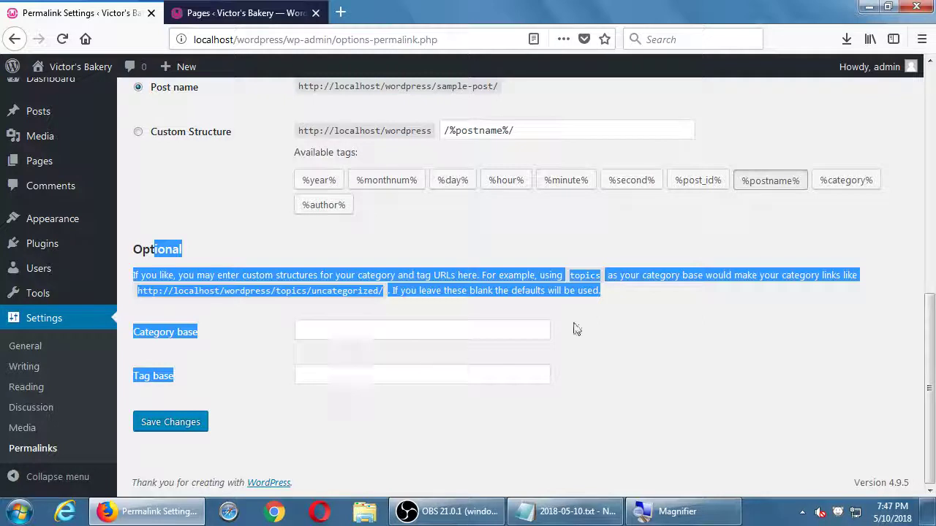
click(789, 320)
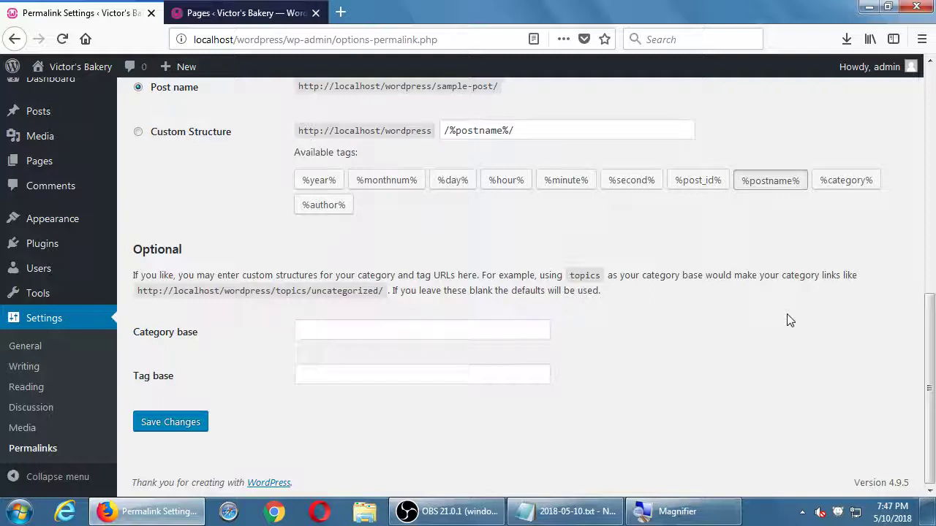
mouse_move(40, 139)
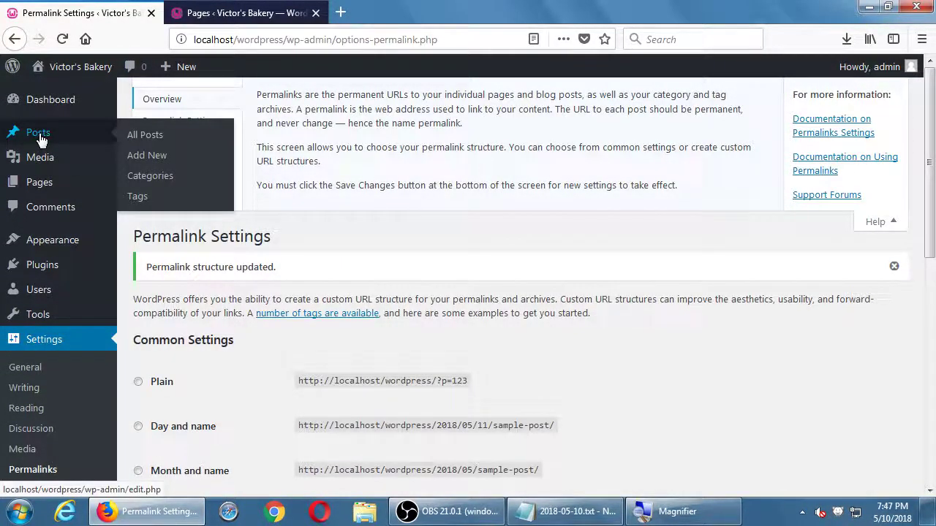
Create a new post and title it 'Day Two of the WordPress Class'.
click(40, 139)
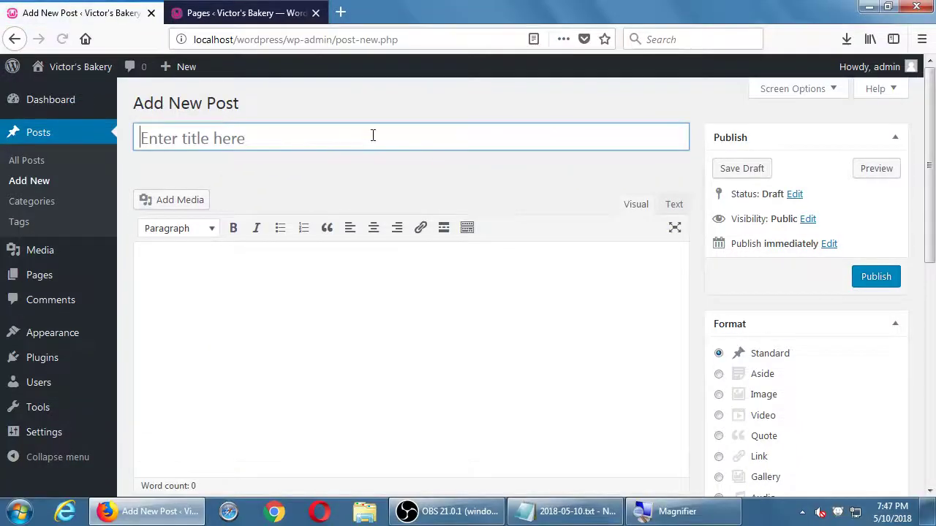
click(204, 137)
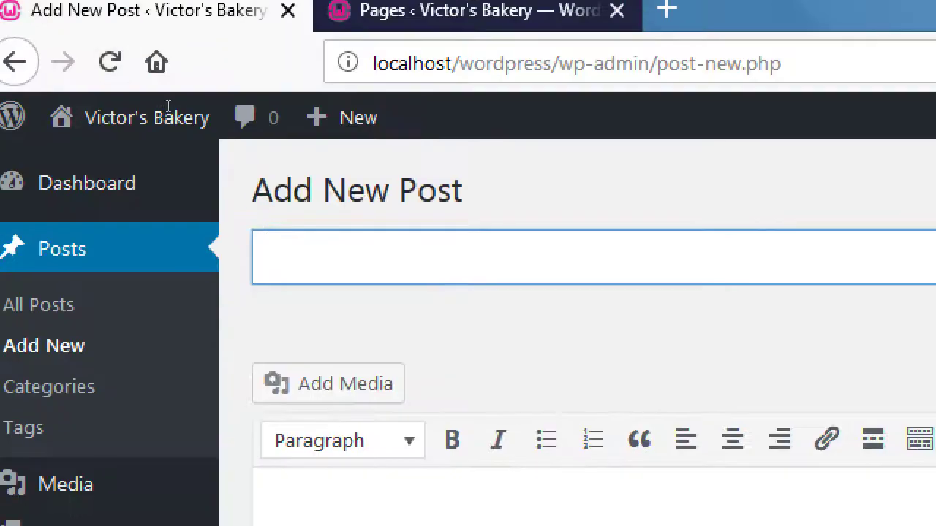
text(Da)
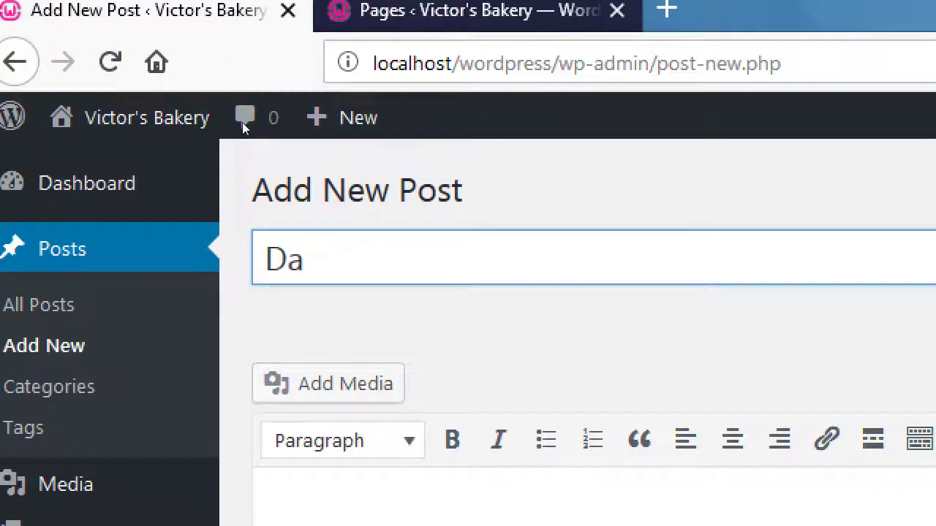
text(y Two of )
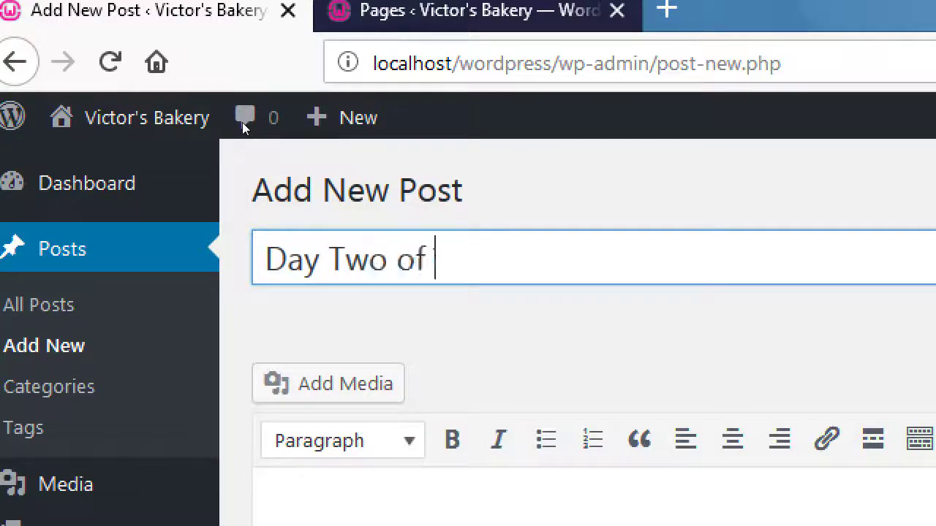
text(Wordp)
key(BackSpace)
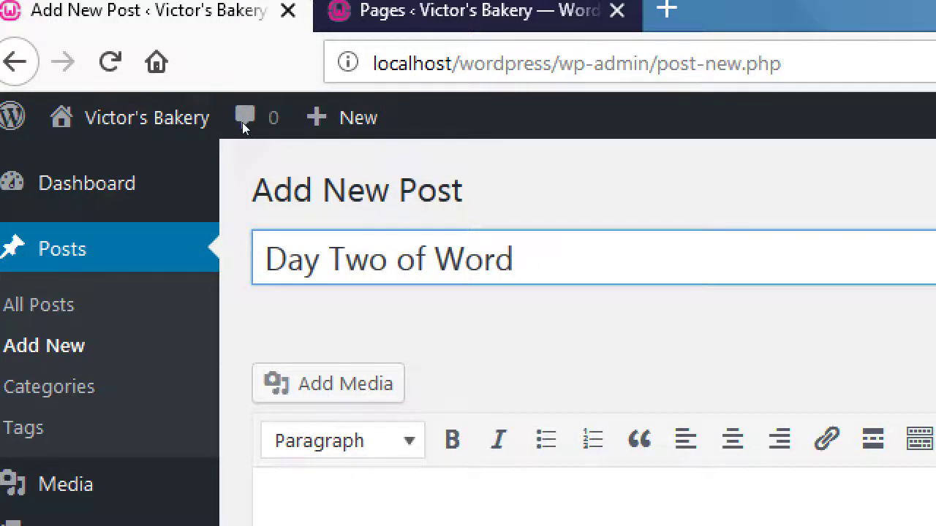
text(Press)
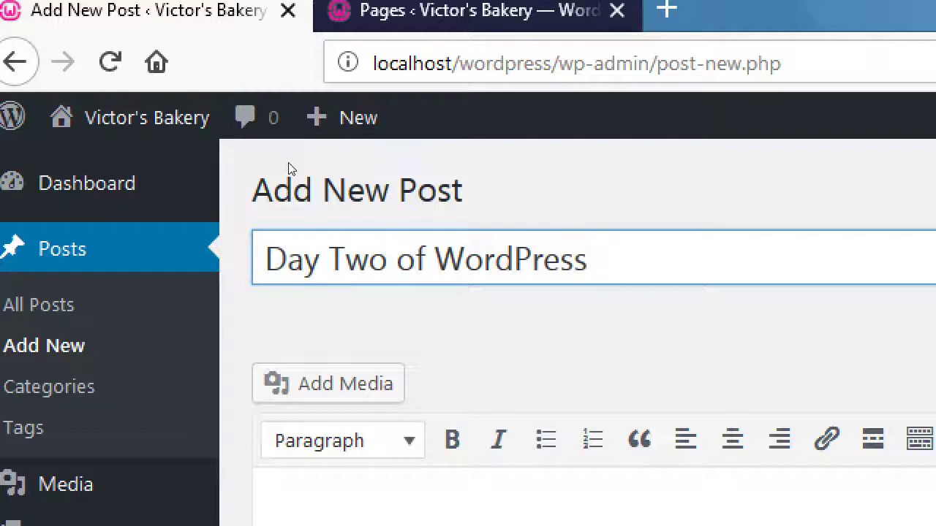
key(ctrl+Left)
text(the)
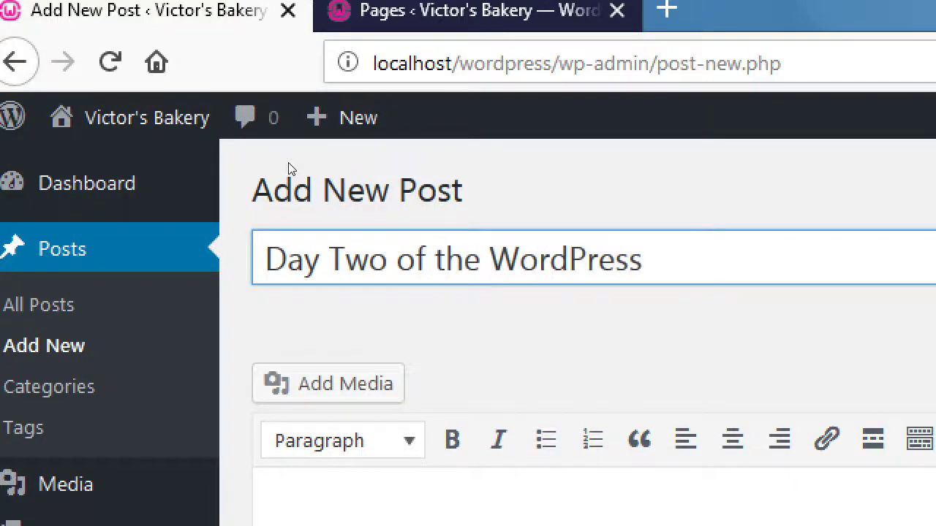
key(End)
text(Class)
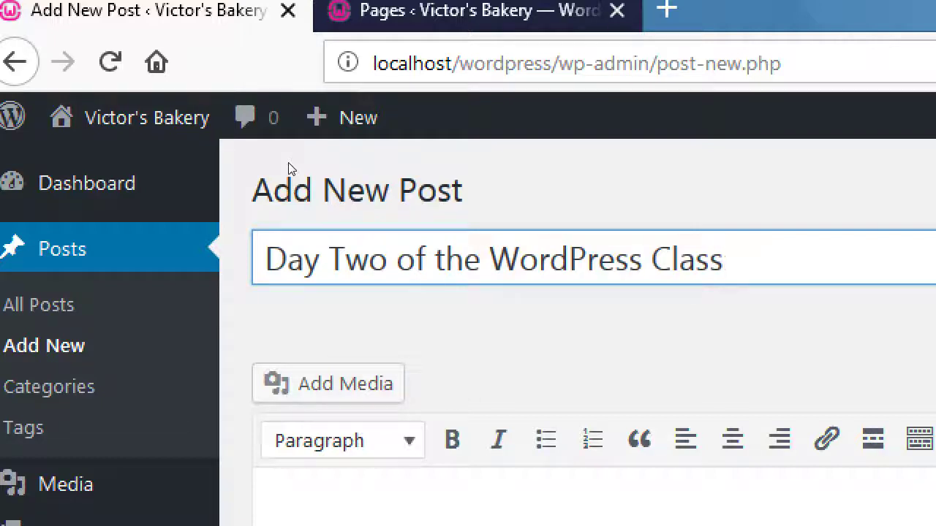
key(Tab)
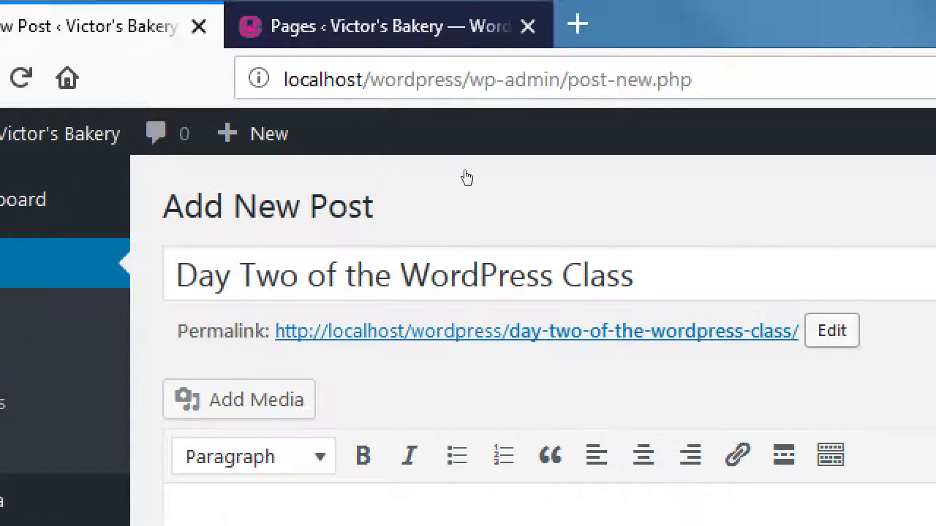
click(915, 301)
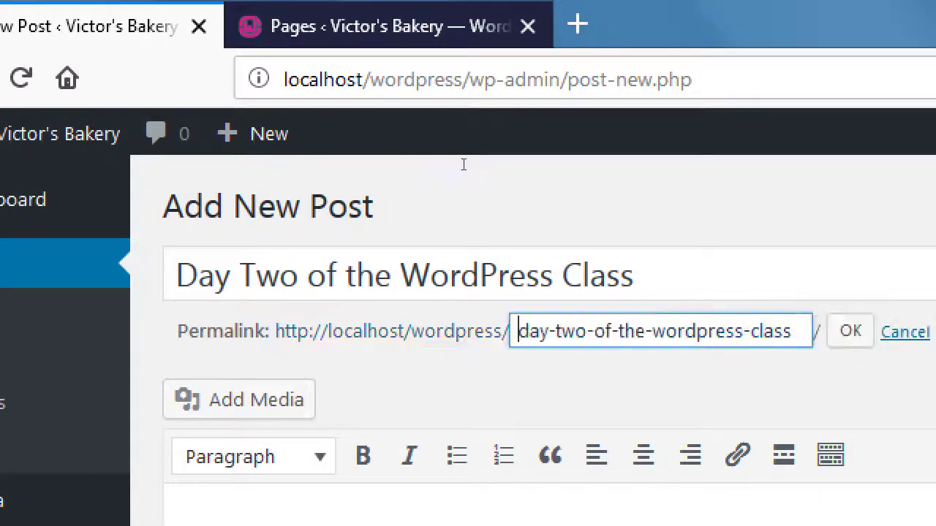
key(ctrl+a)
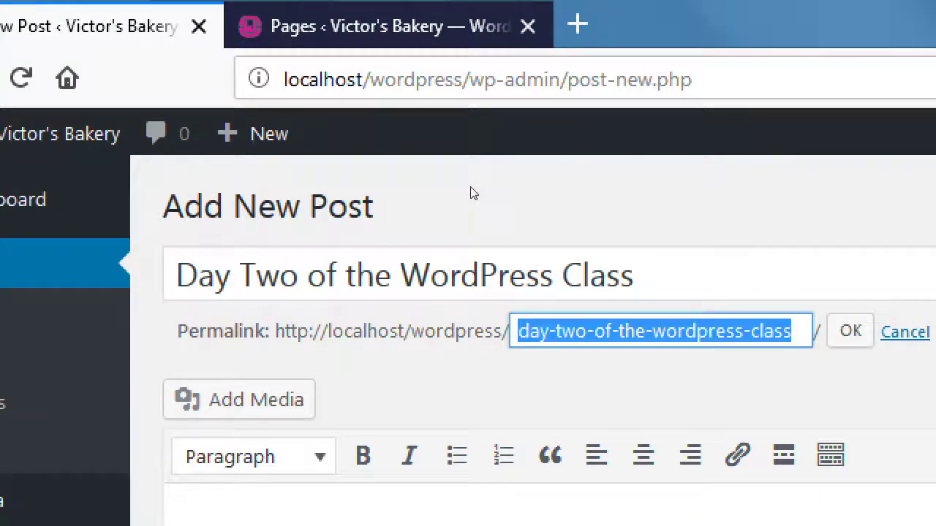
text(wordpress)
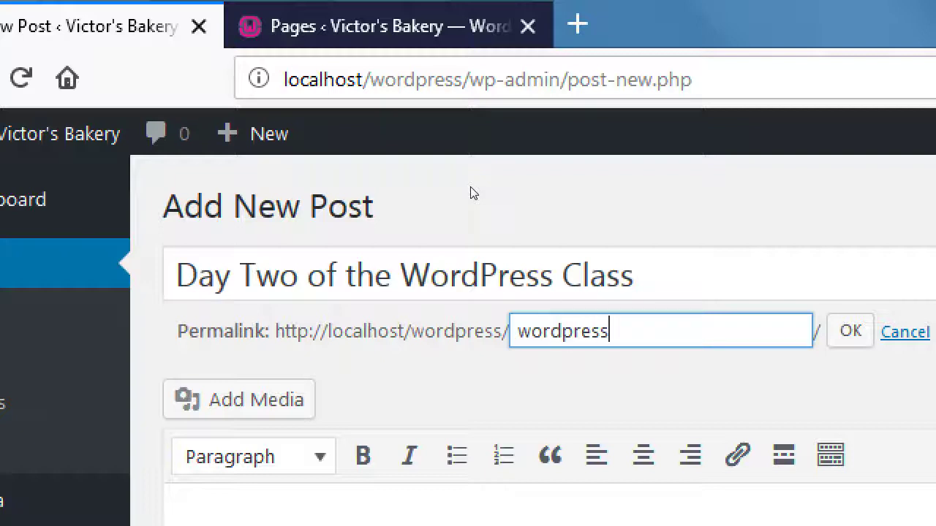
key(Home)
text(the-b)
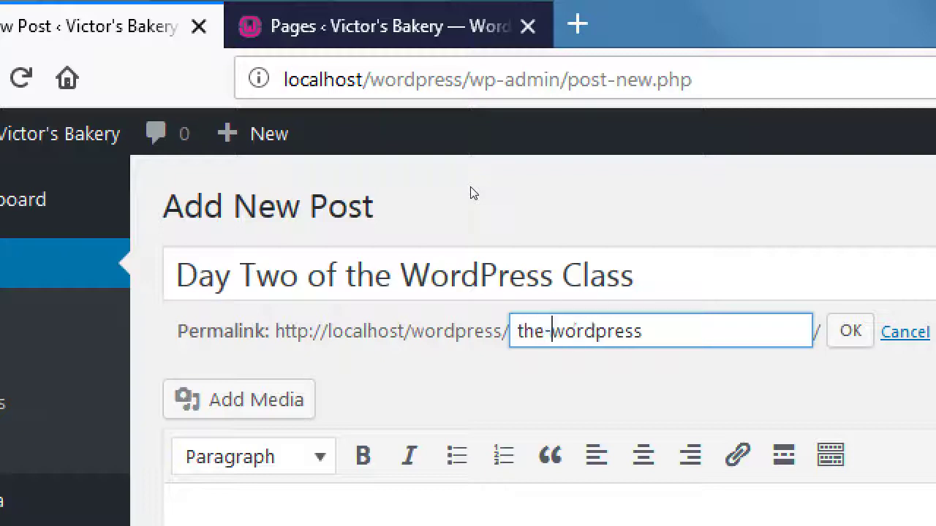
text(est-)
key(End)
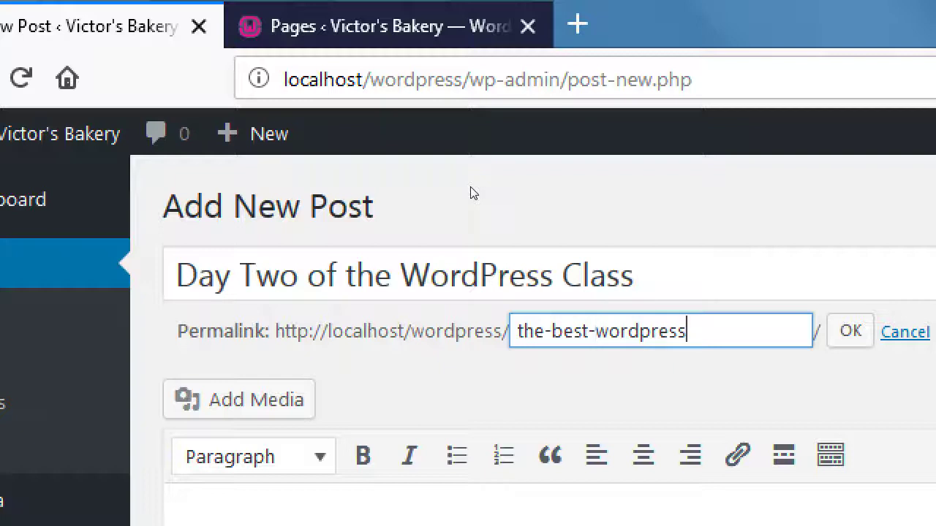
text(-class)
key(Escape)
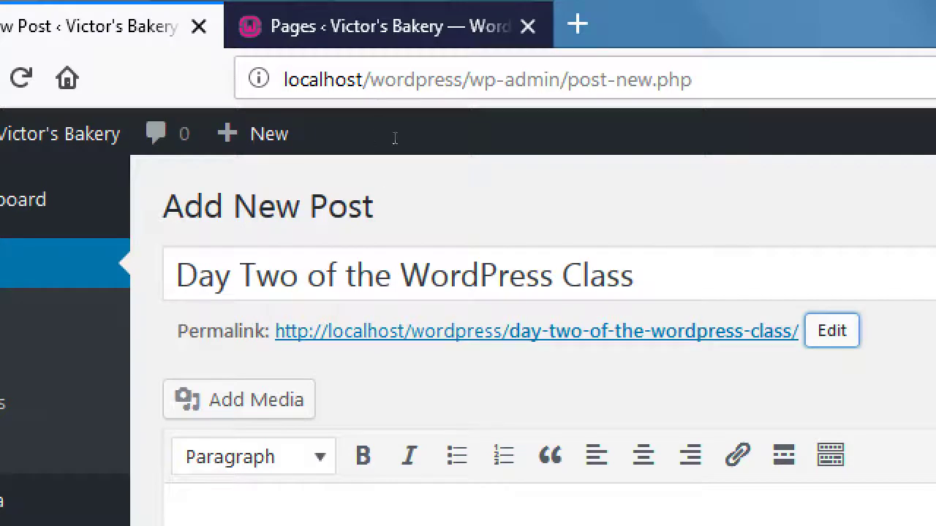
key(shift+Tab)
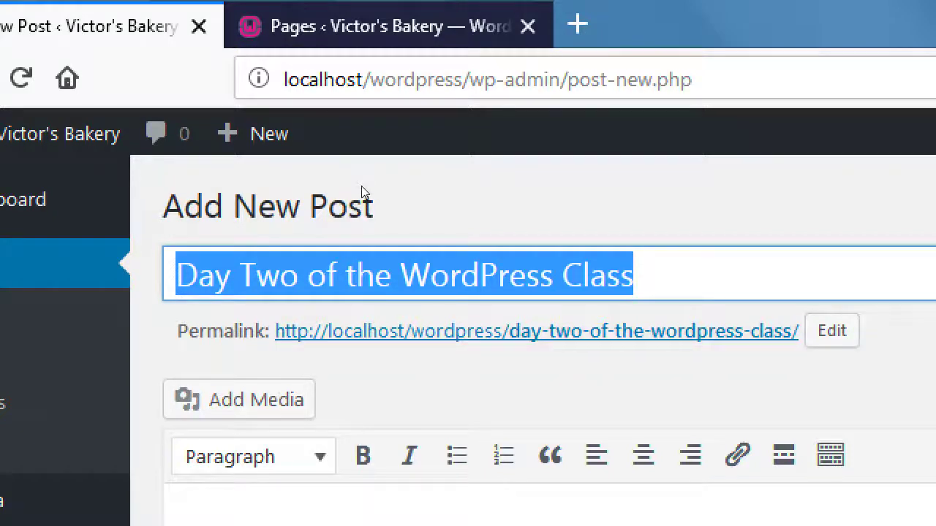
Retitle the post 'The Best WordPress Class', fixing the 'WrodPress' typo.
text(The B)
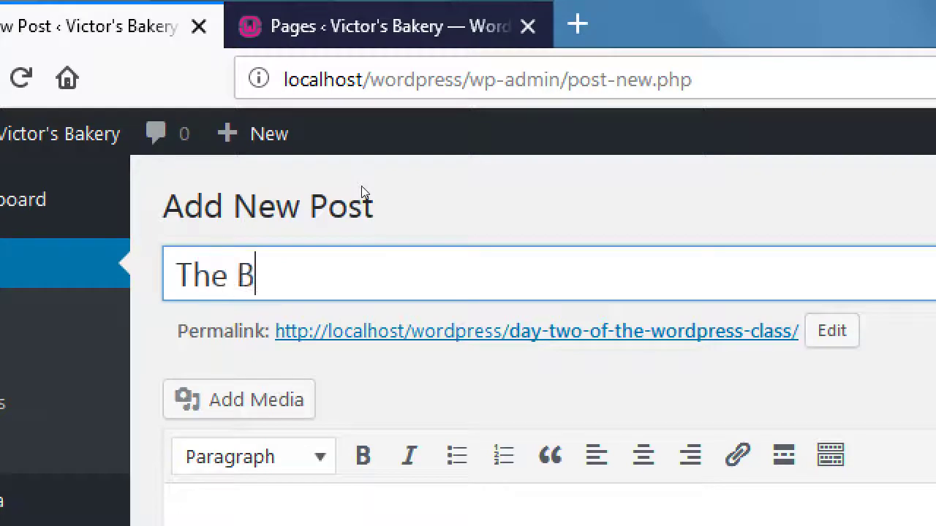
text(est WrodPresa)
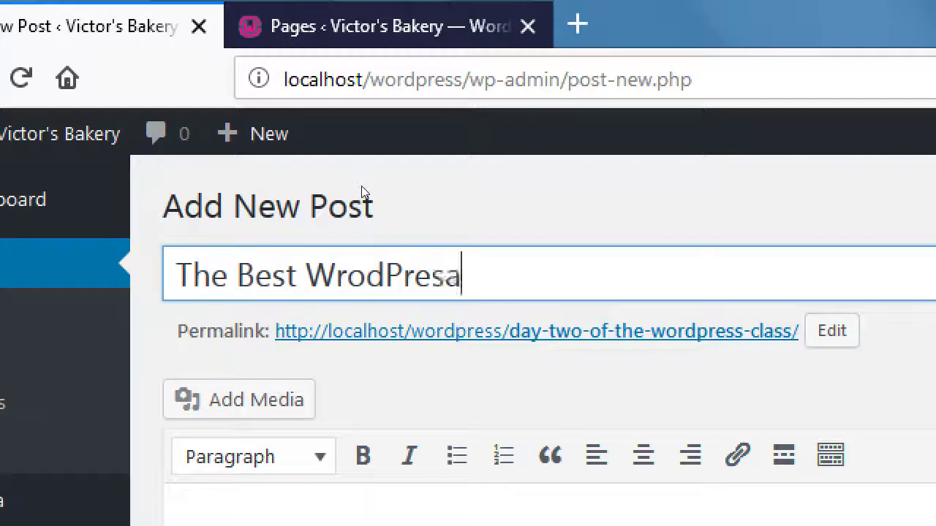
key(BackSpace)
text(s Class)
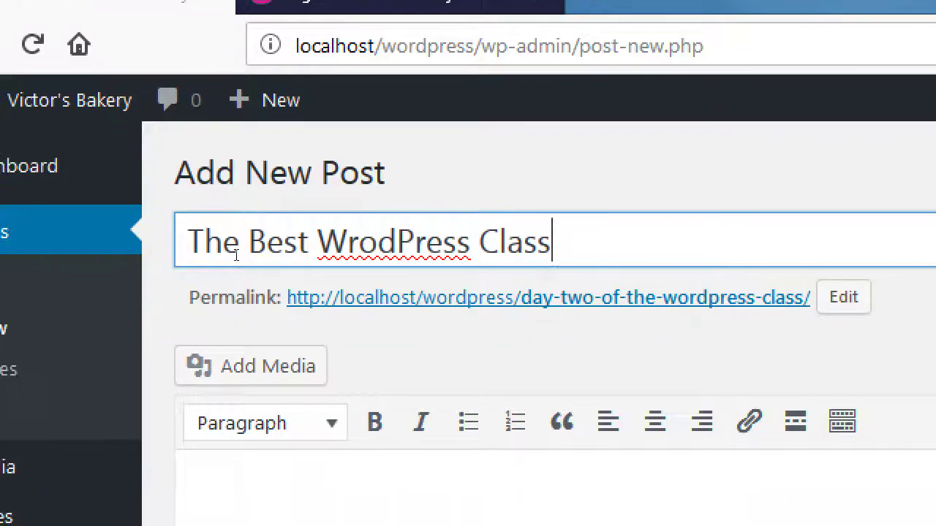
key(Tab)
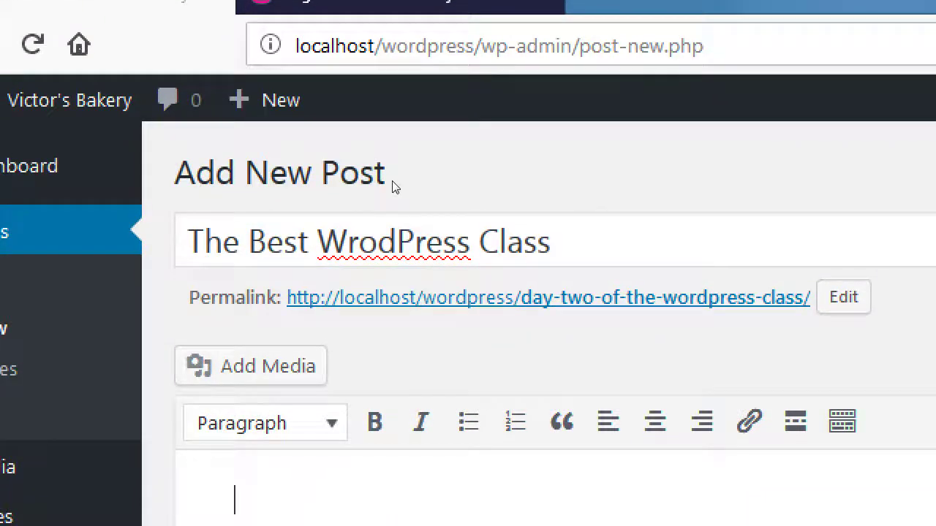
key(shift+Tab)
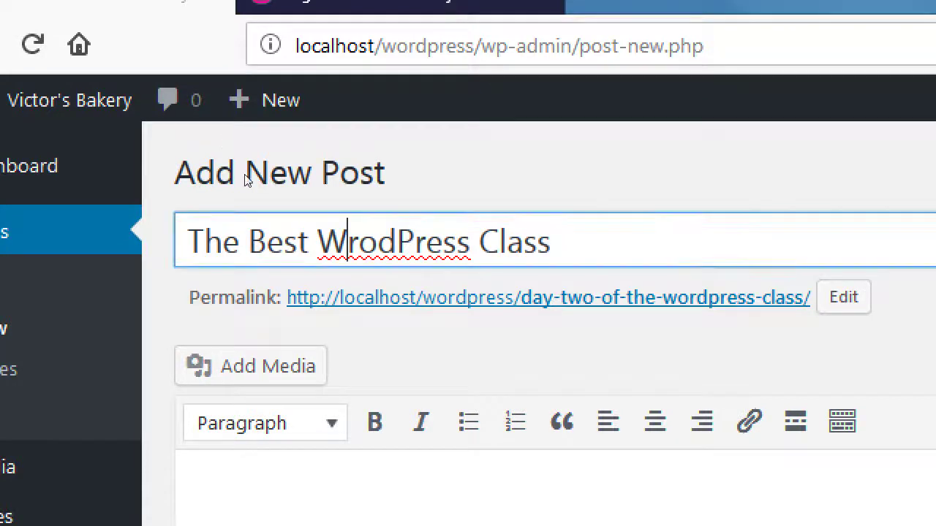
key(Left)
key(Left)
key(Left)
key(Left)
key(Left)
key(Left)
key(Left)
key(Left)
key(Left)
key(Left)
key(Left)
key(Left)
key(Left)
key(BackSpace)
key(Right)
text(r)
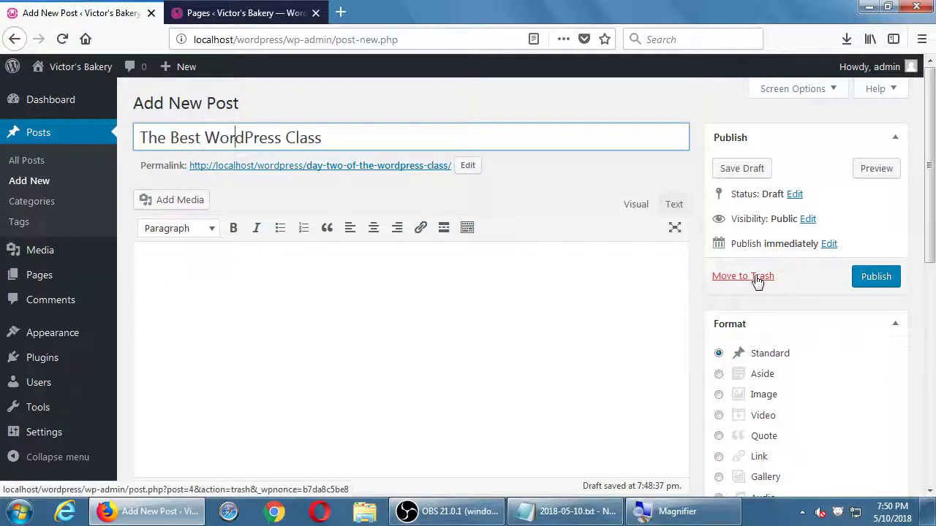
Reload the editor, discard the unsaved draft, and title the fresh post 'WordPress Day 2'.
click(62, 39)
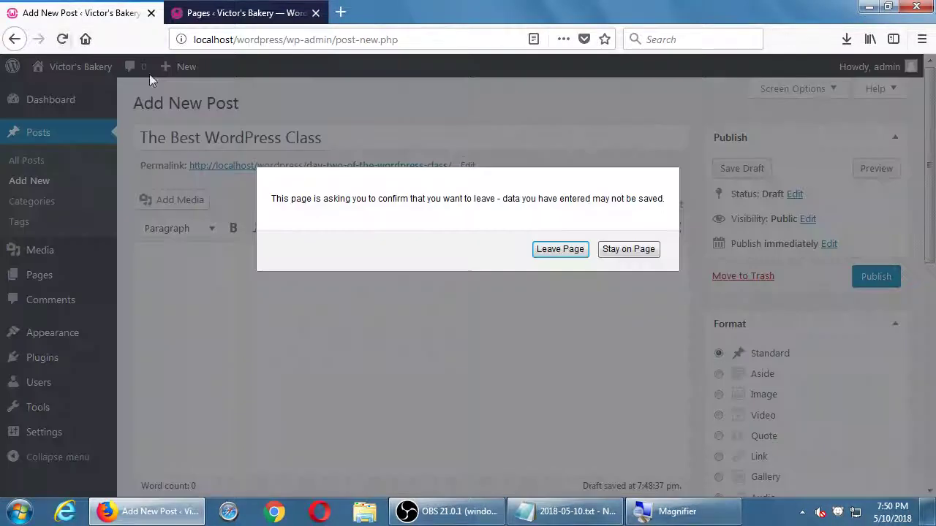
click(556, 254)
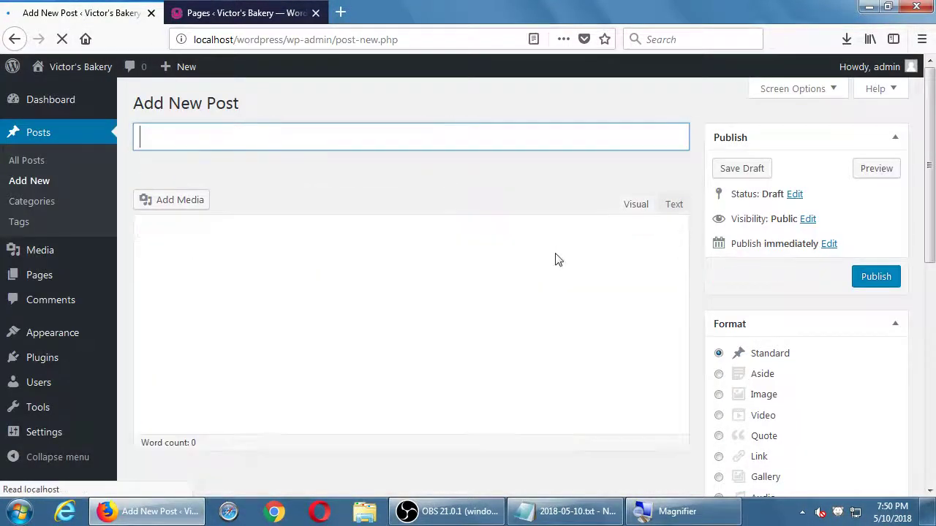
click(62, 38)
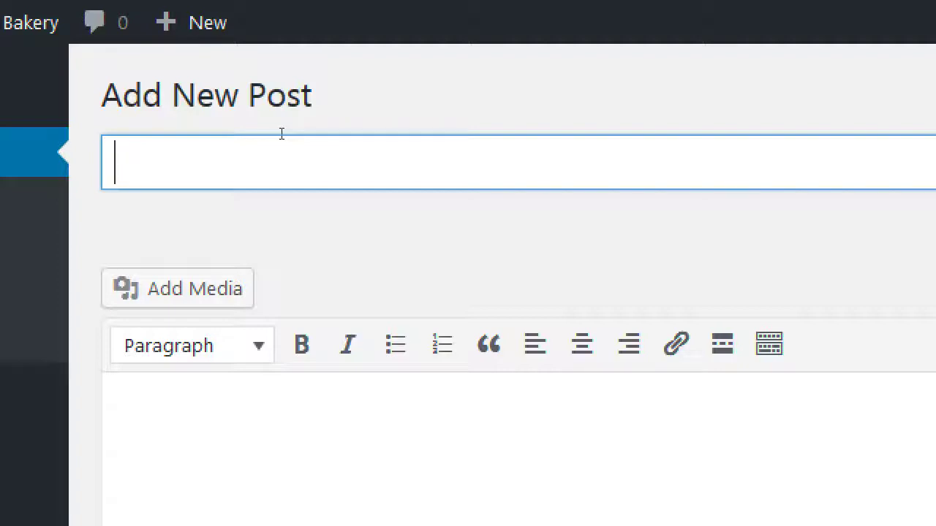
text(WordPress )
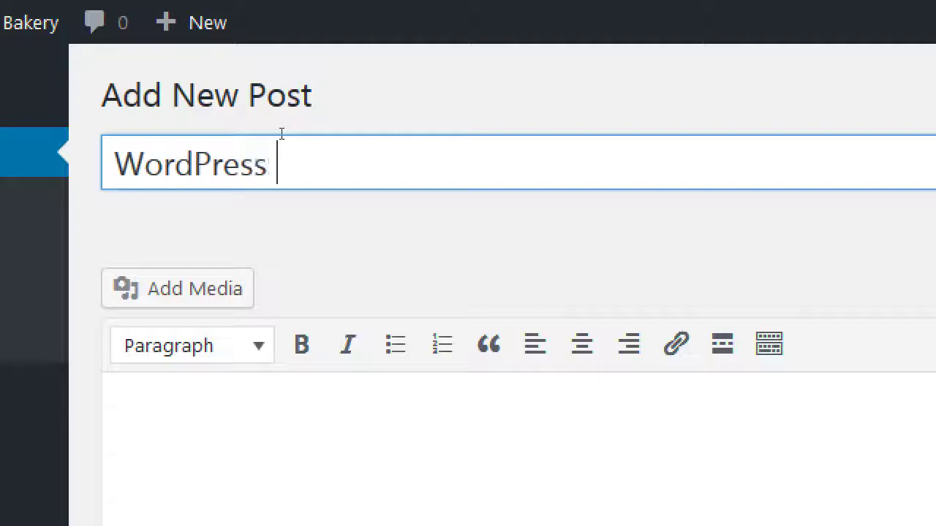
text(Day 2)
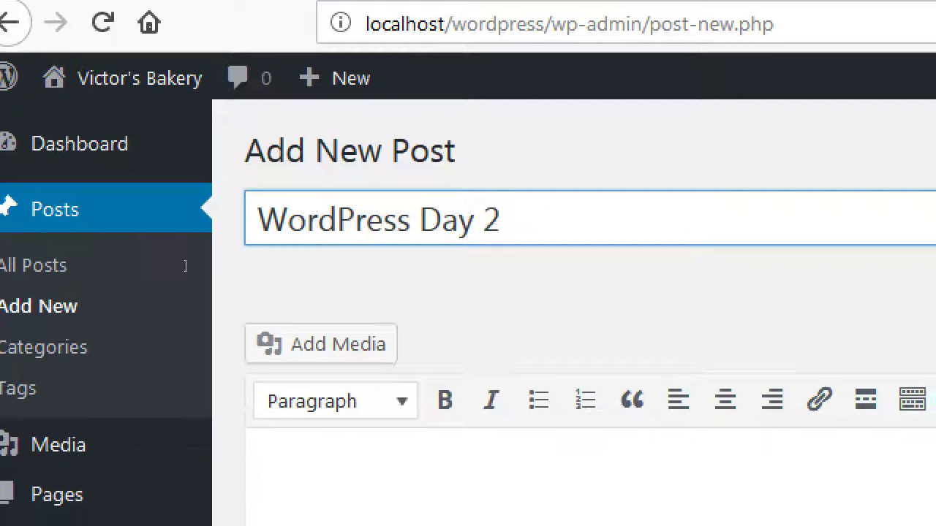
key(Tab)
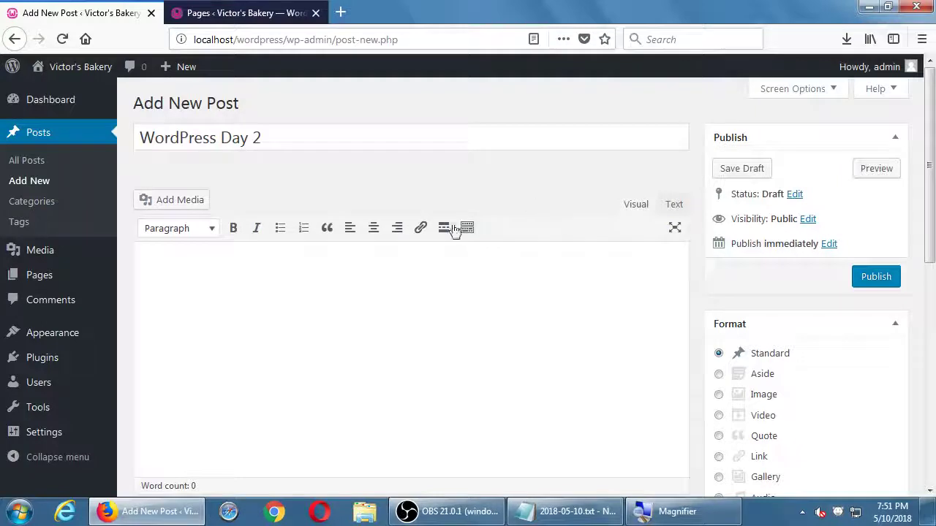
Start another new post, discarding the draft, and title it 'WordPress Day 2'.
click(300, 142)
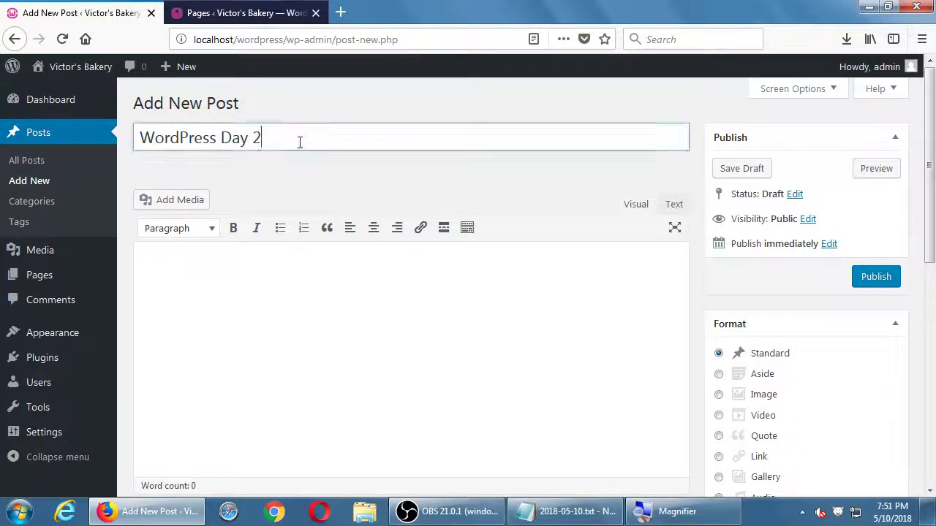
click(314, 318)
click(19, 182)
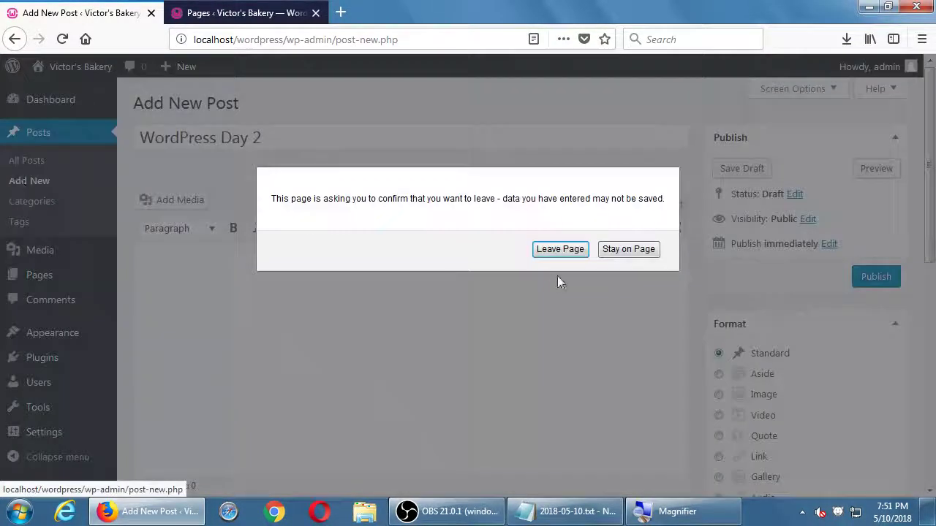
click(553, 249)
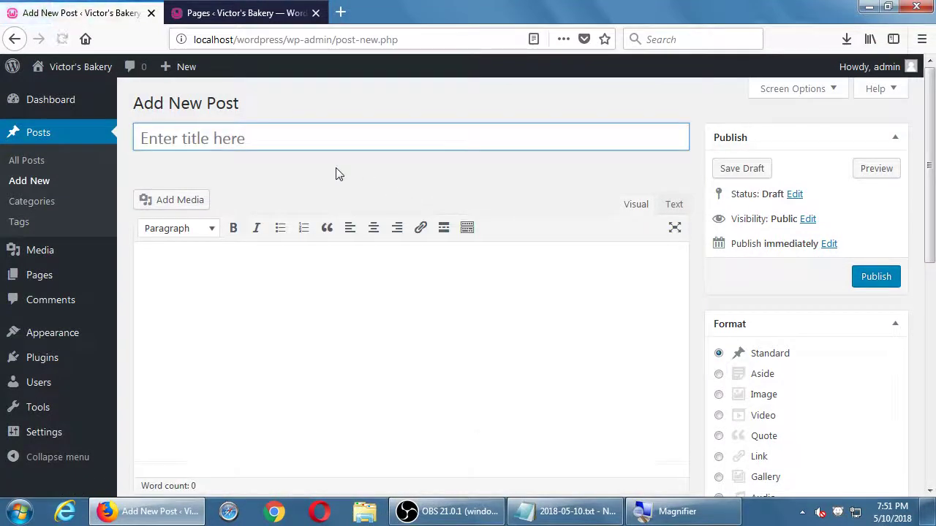
text(WordPress Day 2)
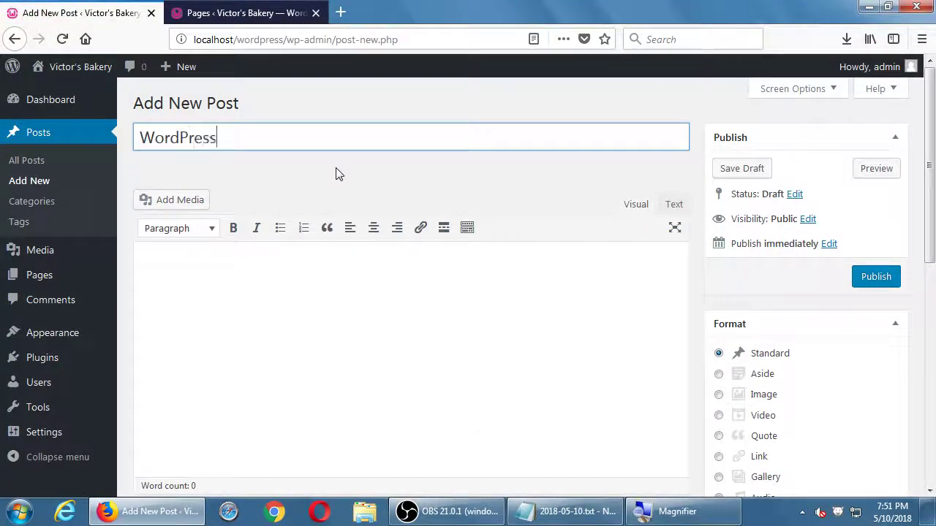
click(328, 345)
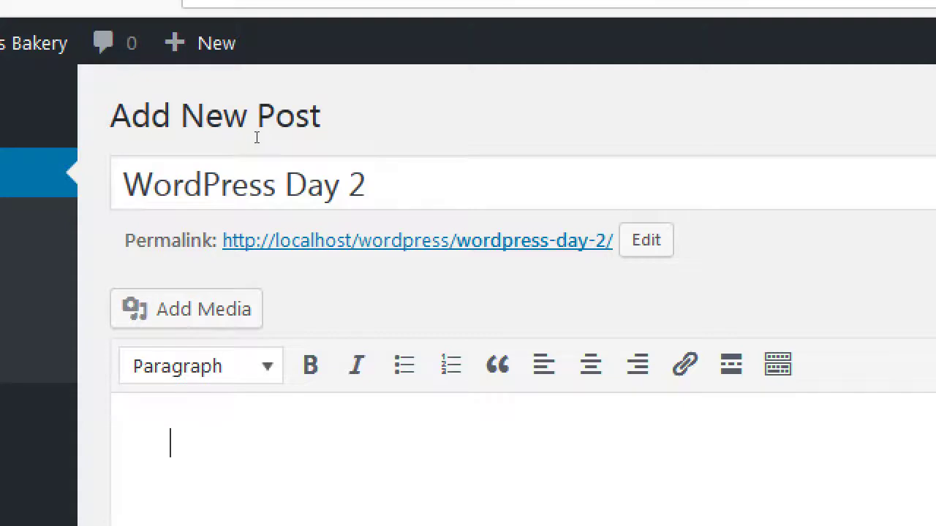
Edit the permalink slug from wordpress-day-2 to wordpress-day-two.
double_click(356, 185)
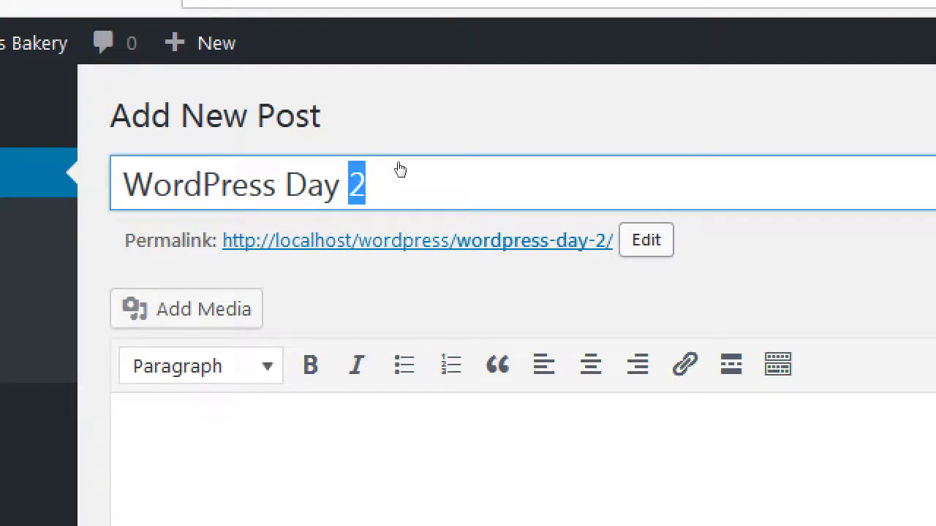
click(646, 241)
key(End)
key(BackSpace)
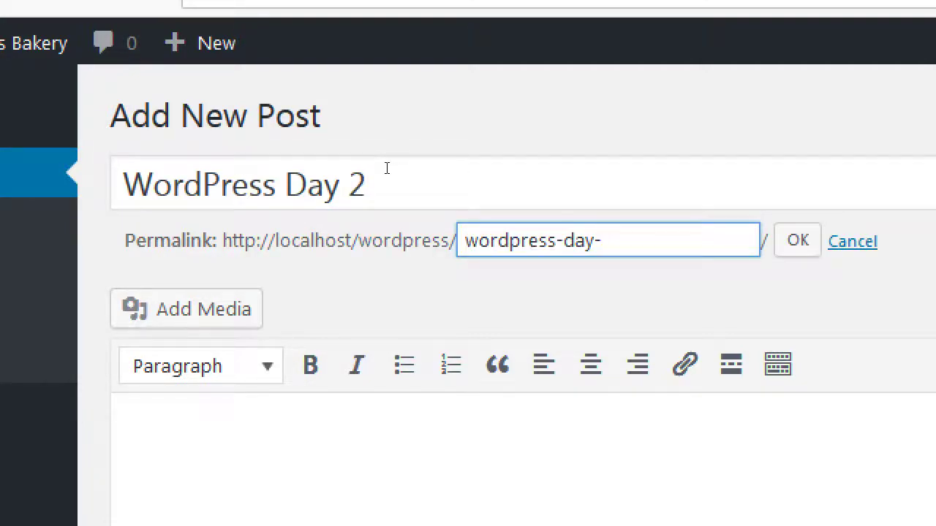
text(two)
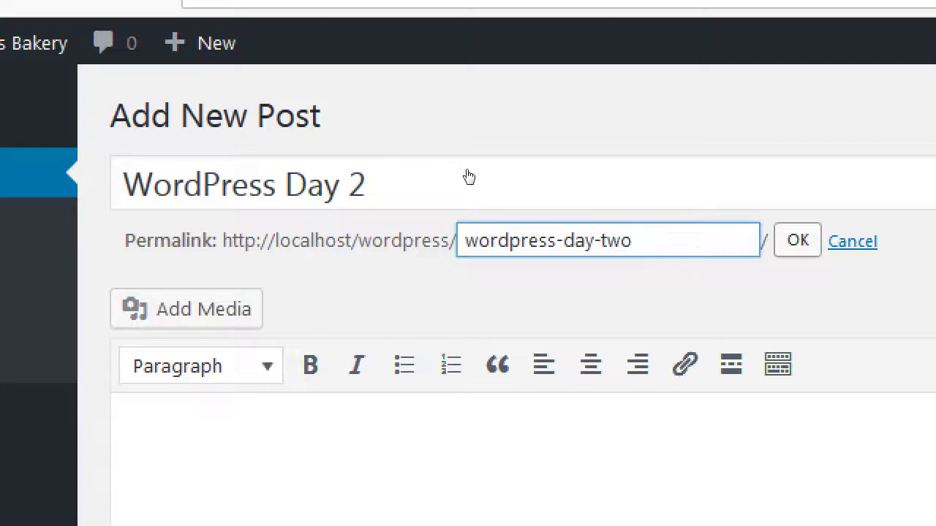
key(Return)
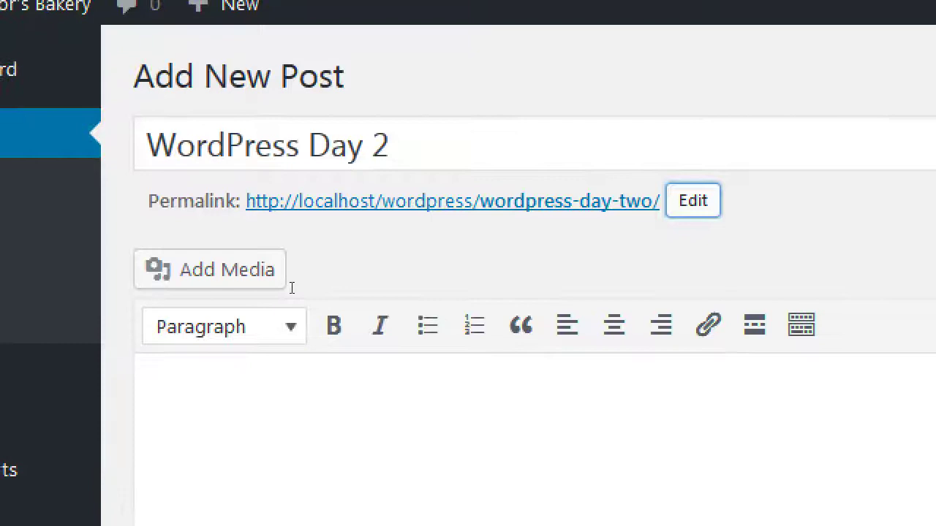
click(272, 322)
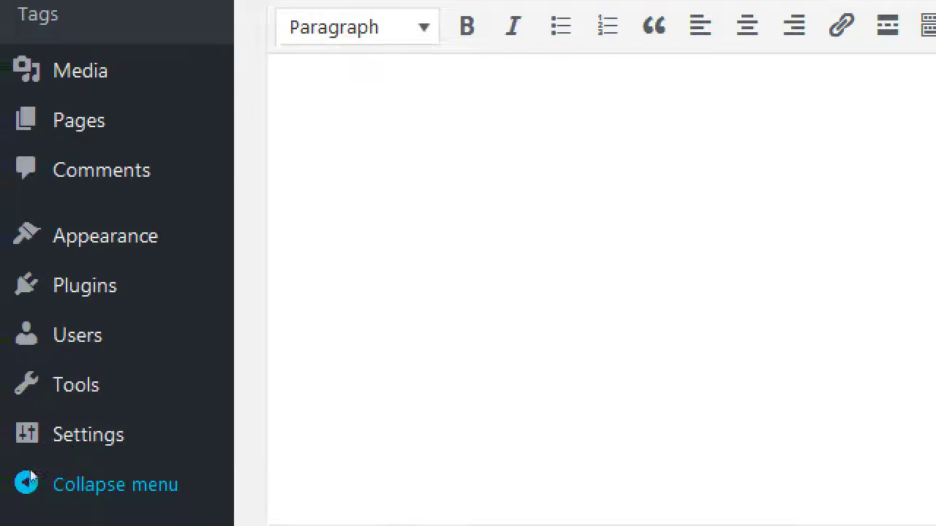
Open Settings > Reading in a separate tab, keeping the post editor open.
mouse_move(73, 385)
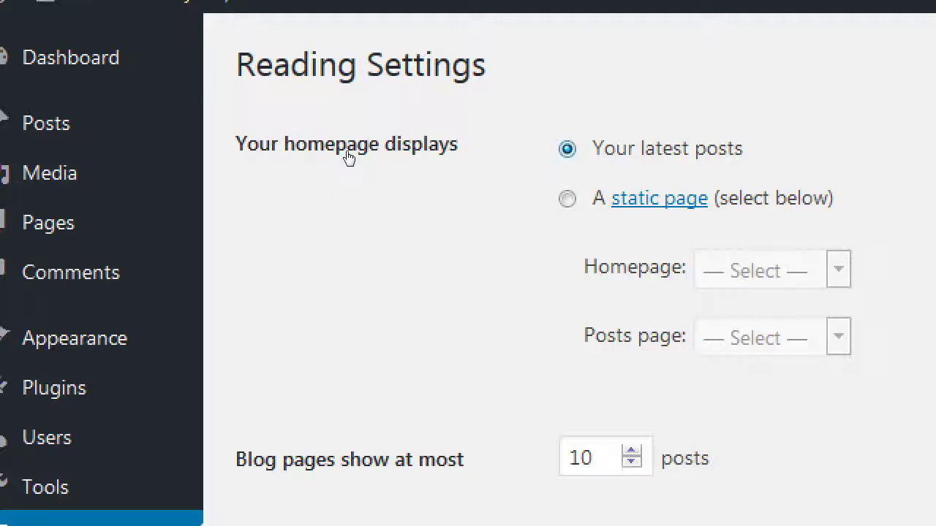
key(Down)
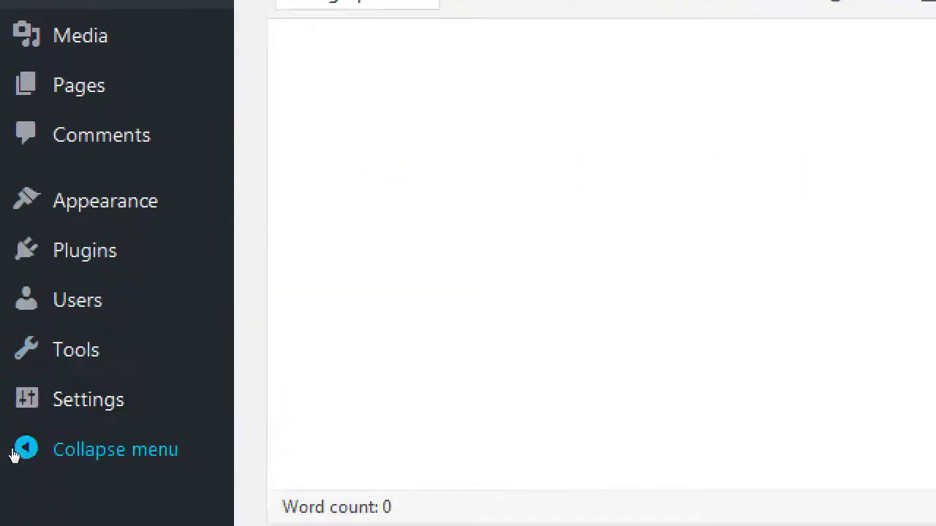
mouse_move(36, 423)
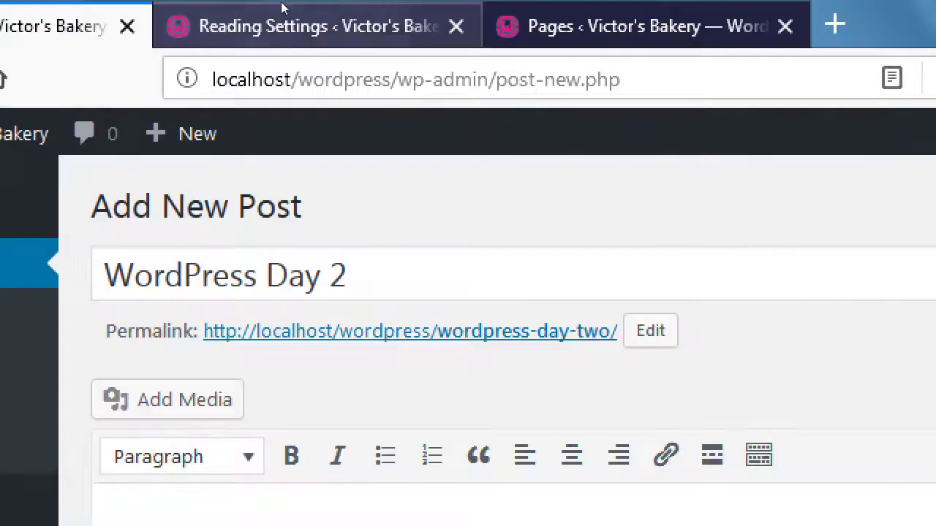
On Reading Settings, choose 'A static page' and leave the Posts page unselected.
click(261, 11)
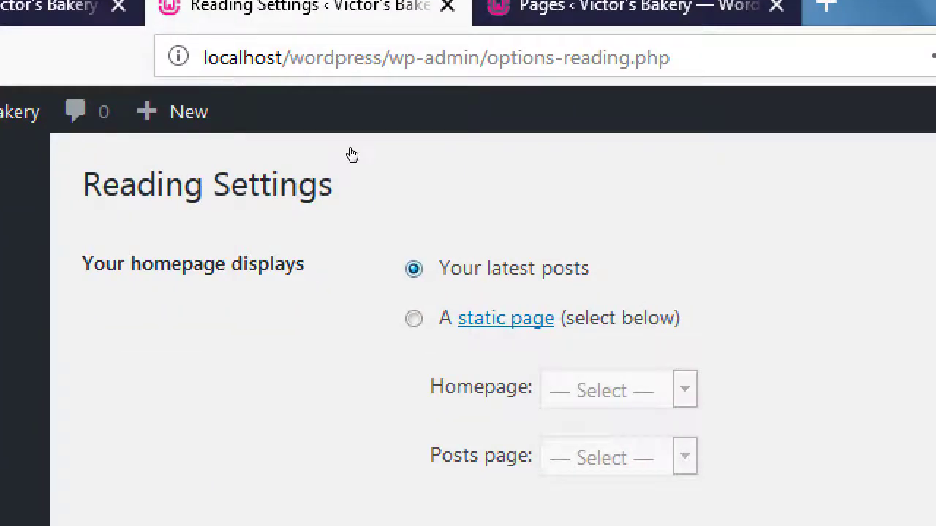
key(Down)
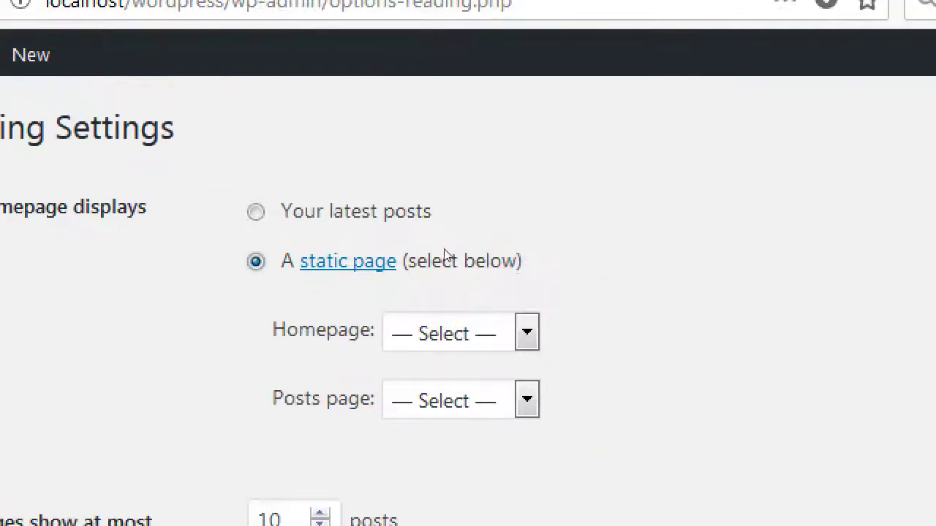
key(alt+Down)
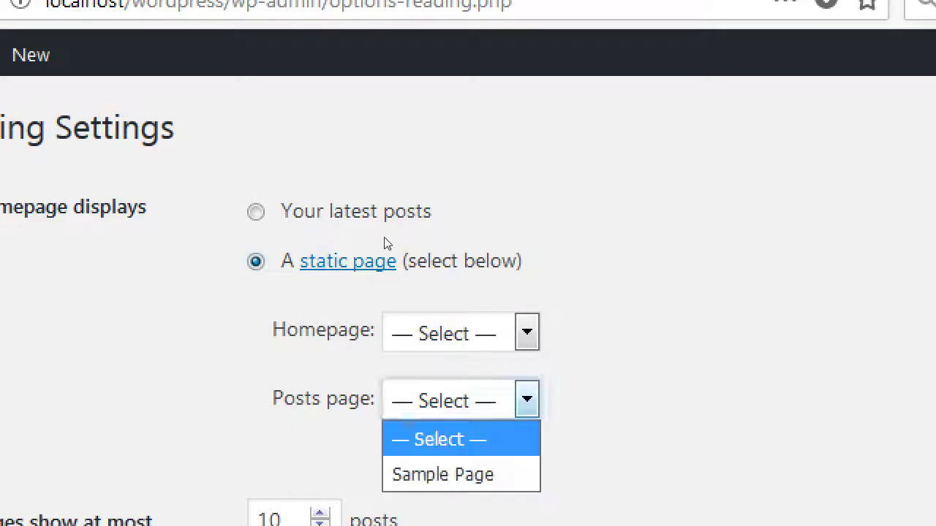
key(Down)
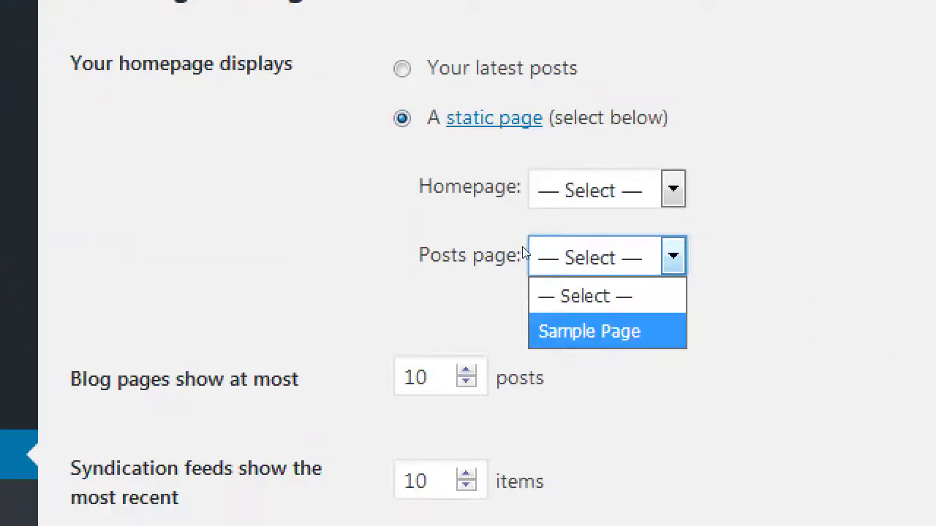
key(Escape)
Leave the Homepage page unset, toggling to 'Your latest posts' and back to 'A static page'.
key(shift+Tab)
key(alt+Down)
key(Down)
key(Up)
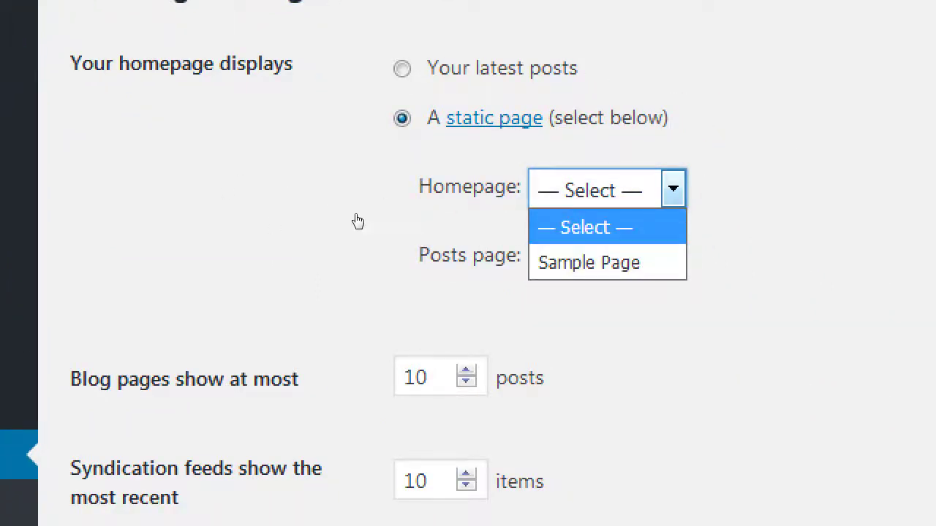
key(Escape)
key(shift+Tab)
key(shift+Tab)
key(Up)
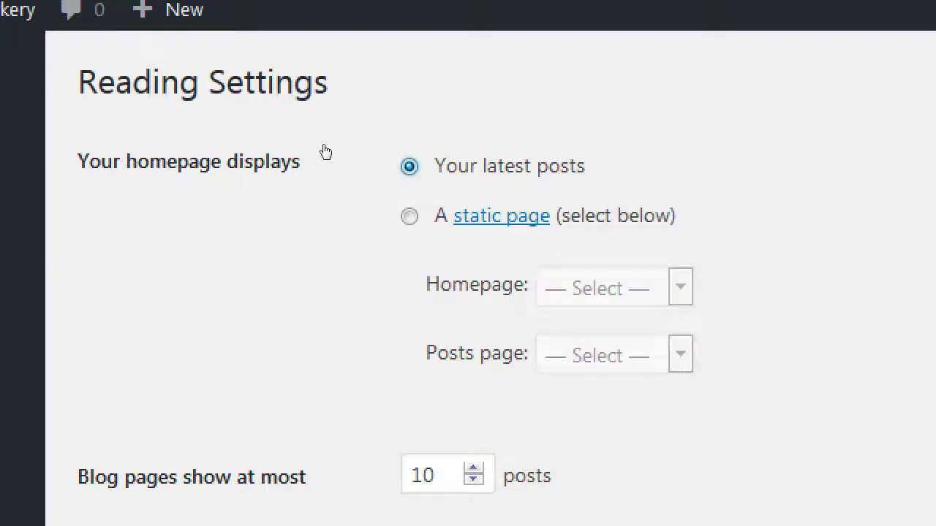
key(Down)
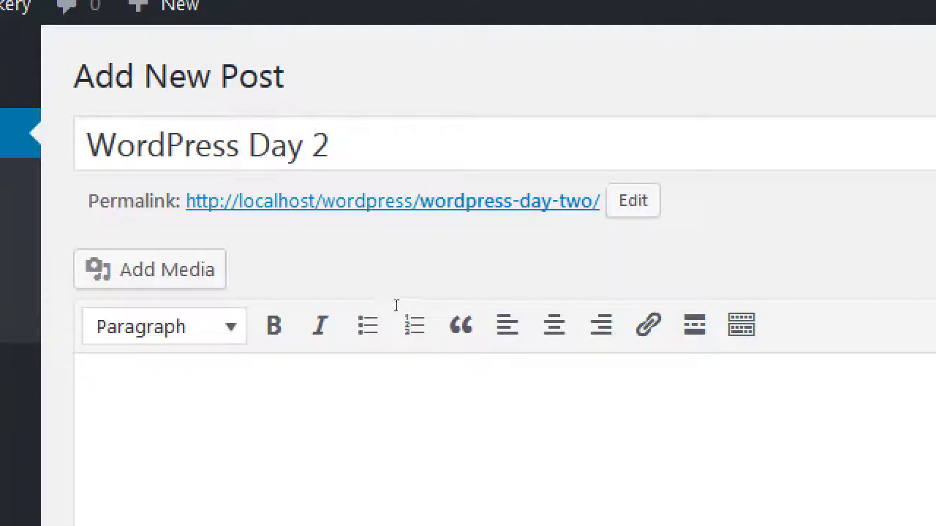
Type the intro line 'Today I learned' in the post body.
click(452, 412)
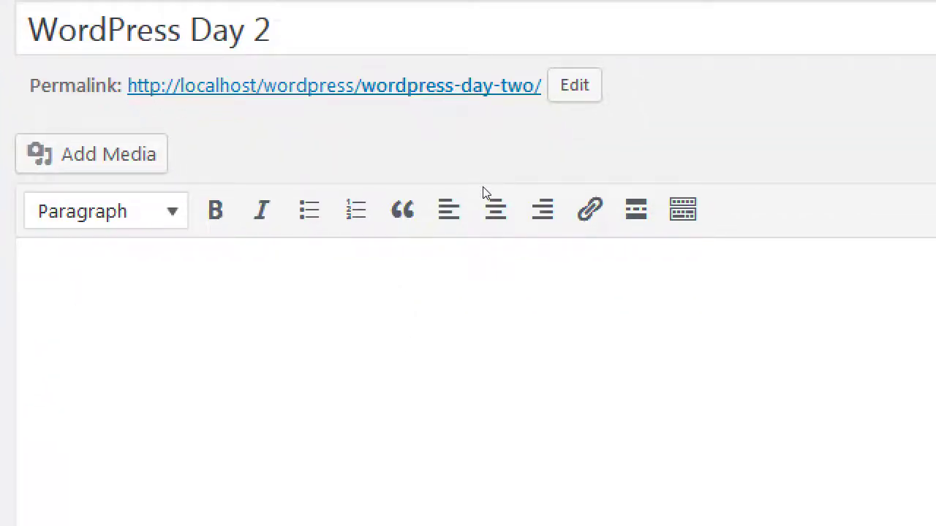
text(Today I learend)
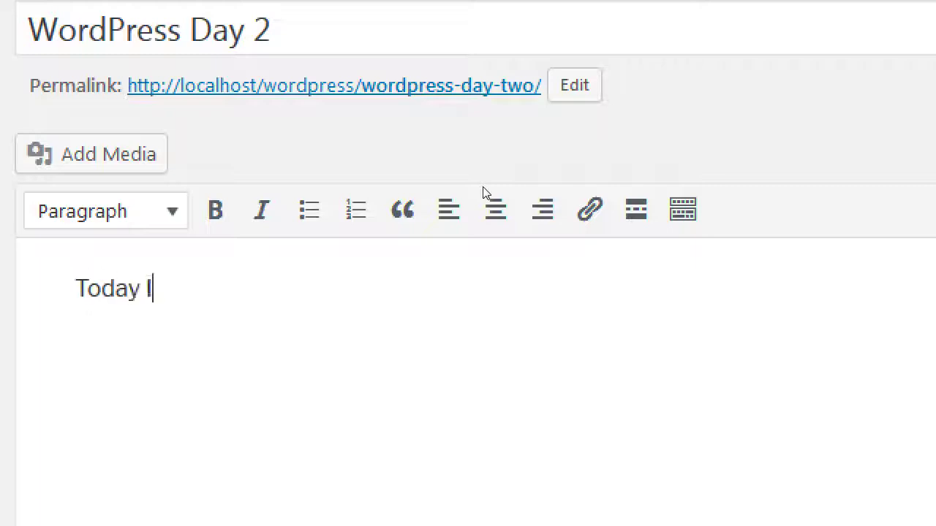
key(BackSpace)
key(BackSpace)
key(BackSpace)
text(ned)
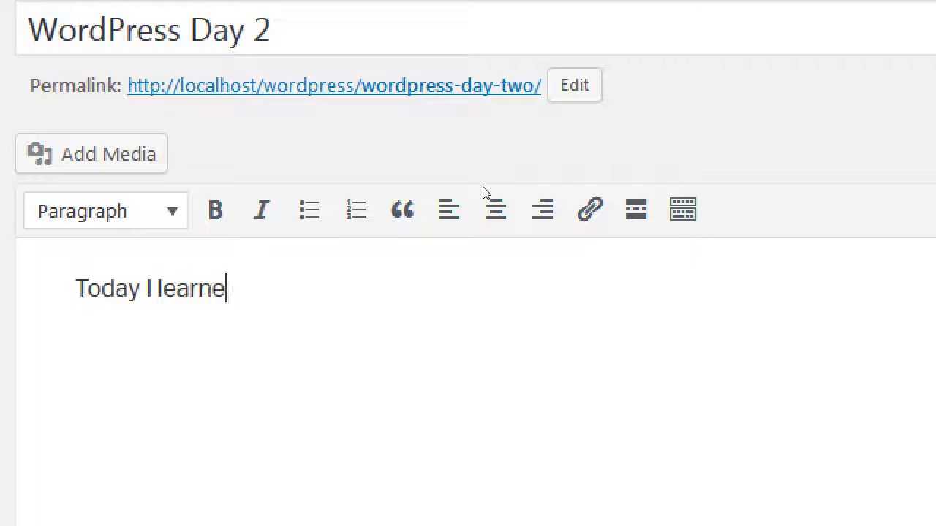
key(Return)
Add a two-item bulleted list of placeholder text.
click(306, 223)
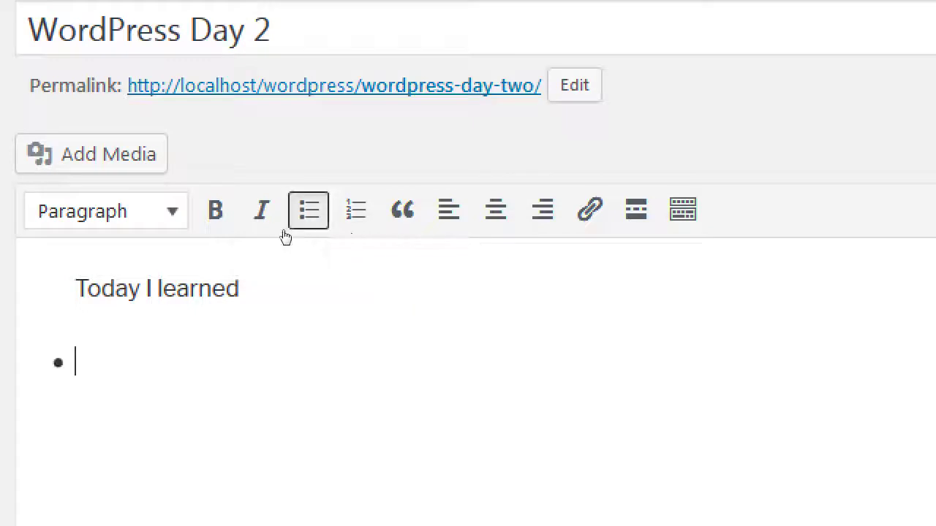
text(asdfadsfdsafdsafds)
key(Return)
text(asdfdasffdsfds)
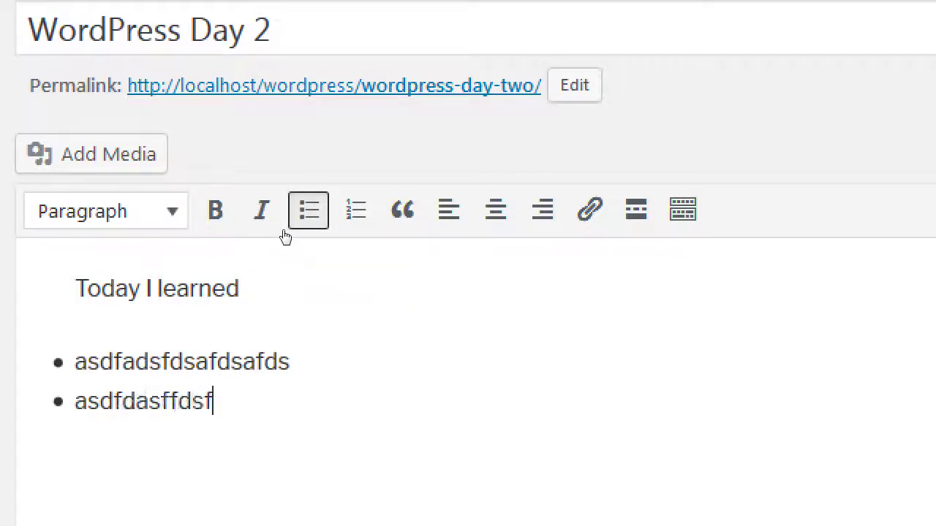
key(Return)
key(Return)
Type a line beginning 'And I also learne' and make its last word bold.
text(And)
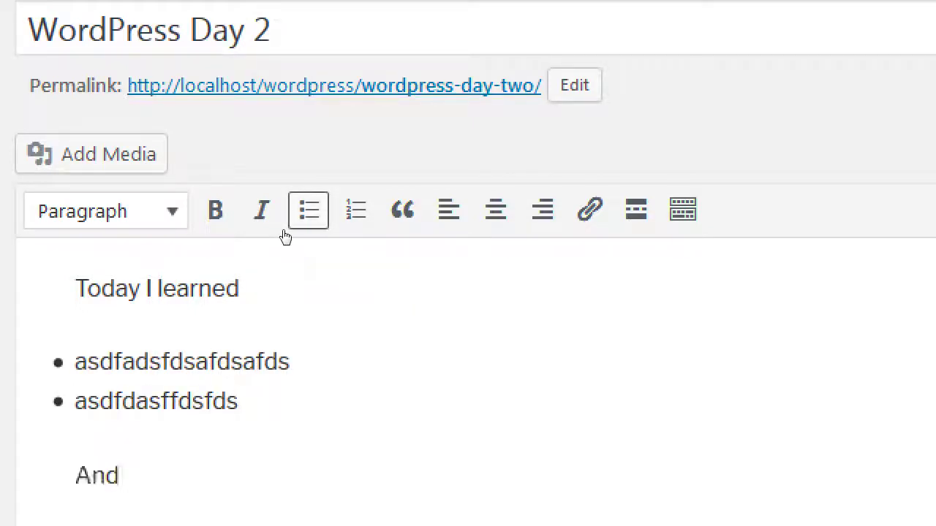
text( I also learne lkjasdlkfjdsfalkjfdslk)
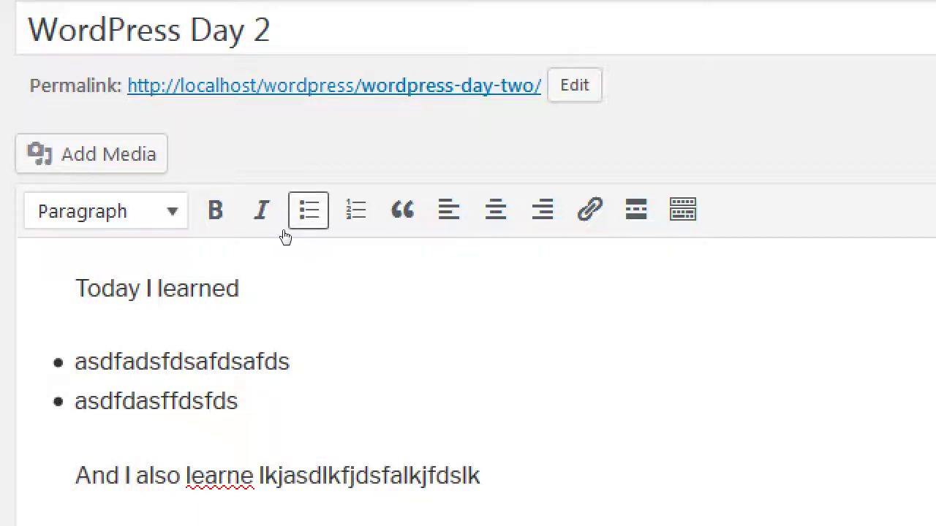
key(ctrl+shift+Left)
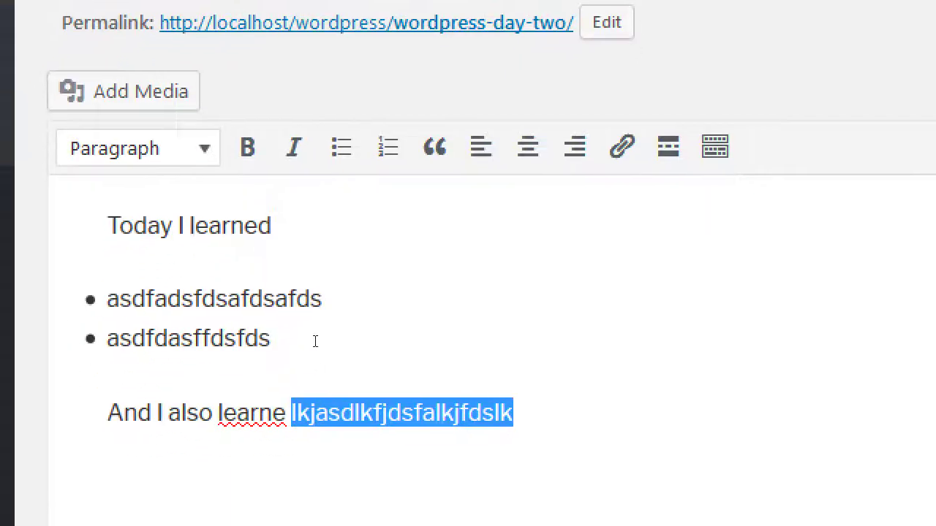
key(ctrl+b)
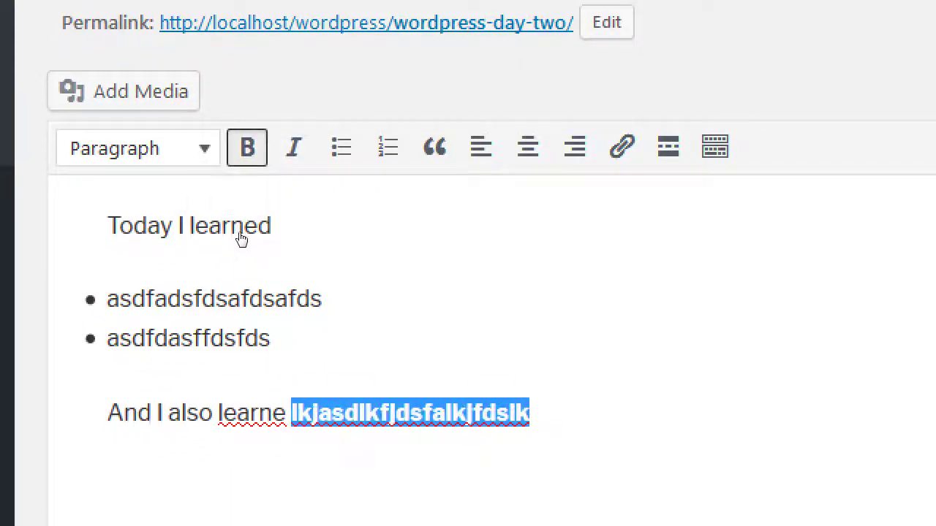
key(Right)
key(ctrl+b)
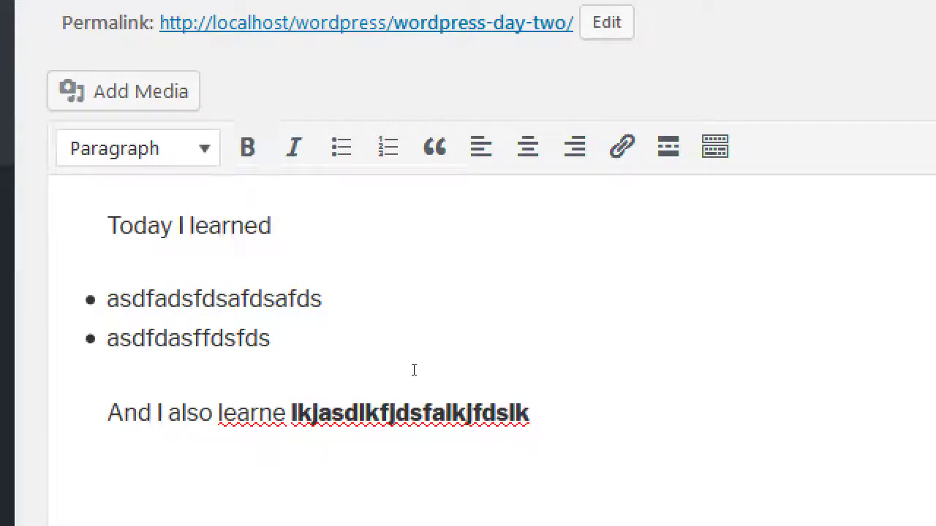
key(Return)
text(jkjksadkfjkfds)
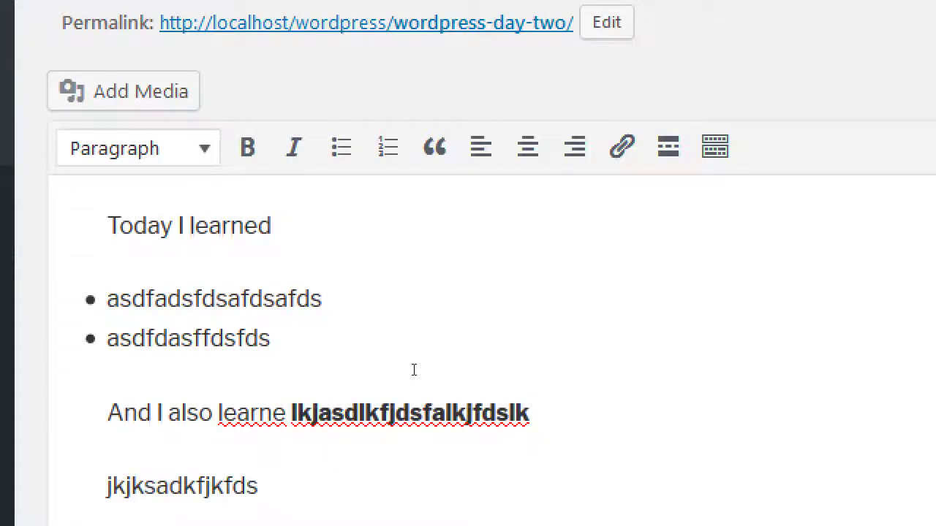
key(shift+Home)
text(Follow this lin)
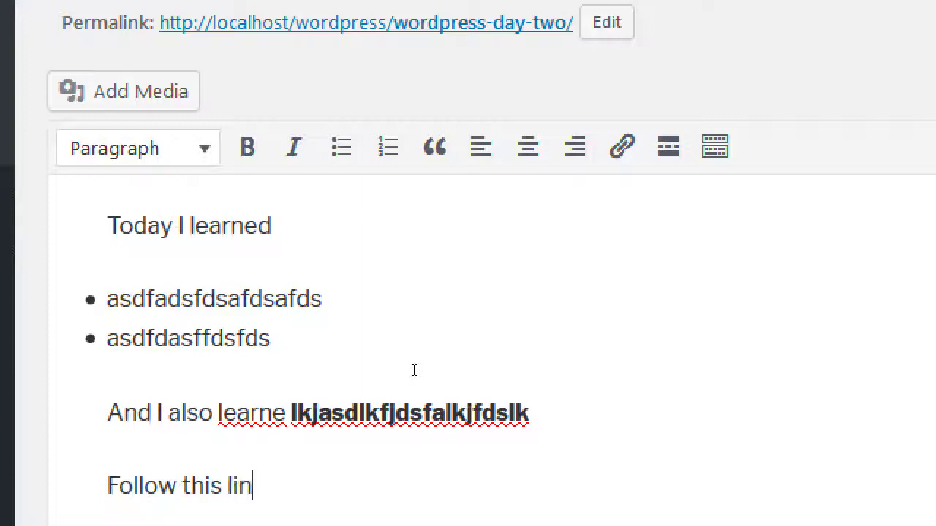
text(k: http://yahoo.c)
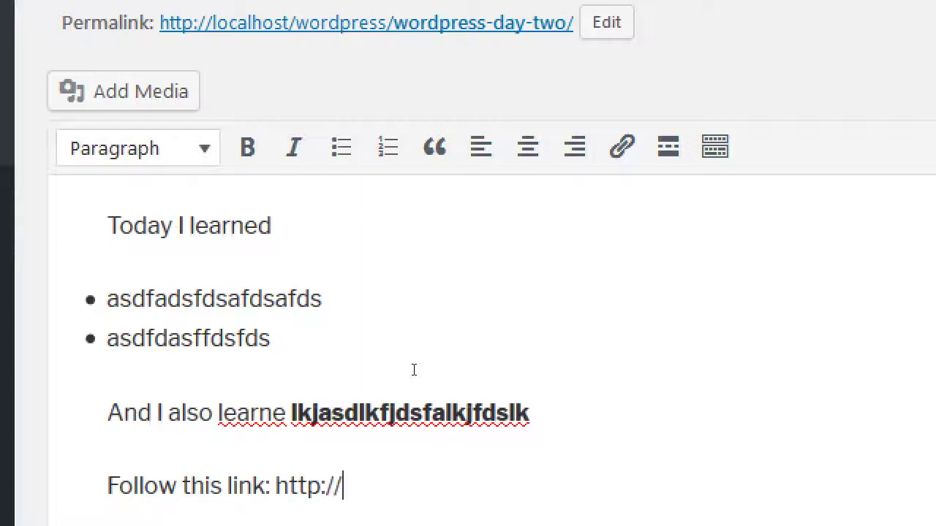
text(om)
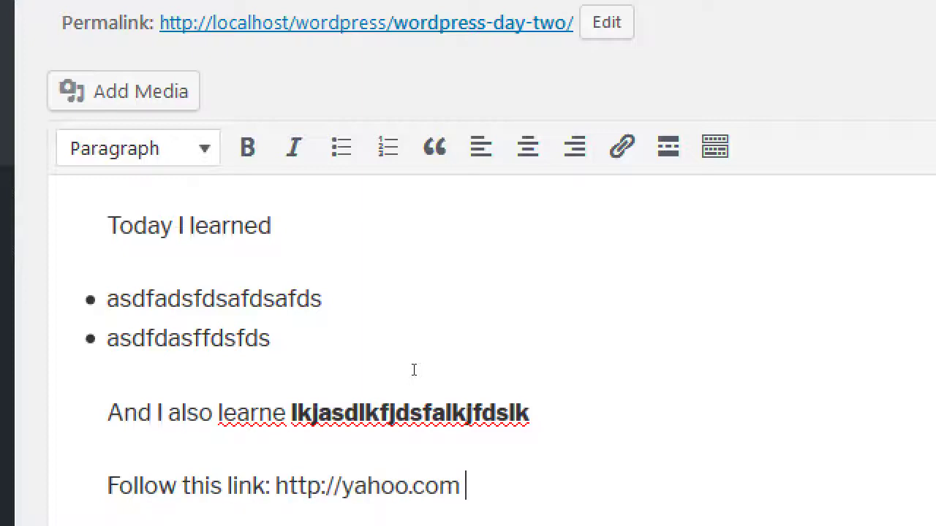
Select the URL text and step through the formatting toolbar options.
drag(346, 513, 253, 521)
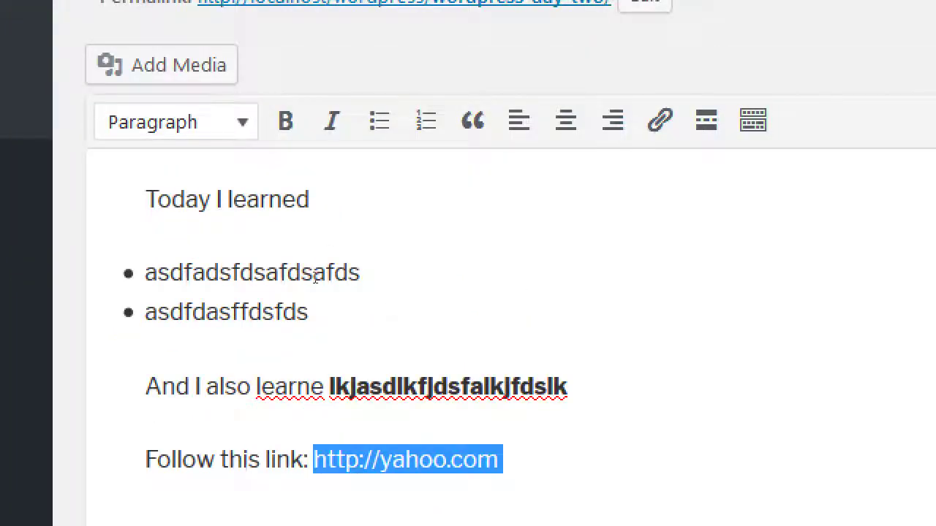
key(alt+F10)
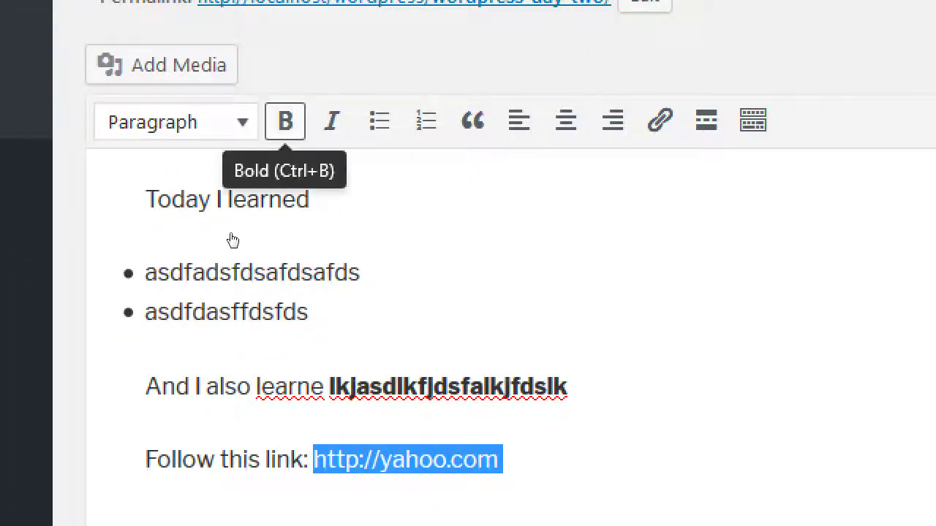
key(Right)
key(Right)
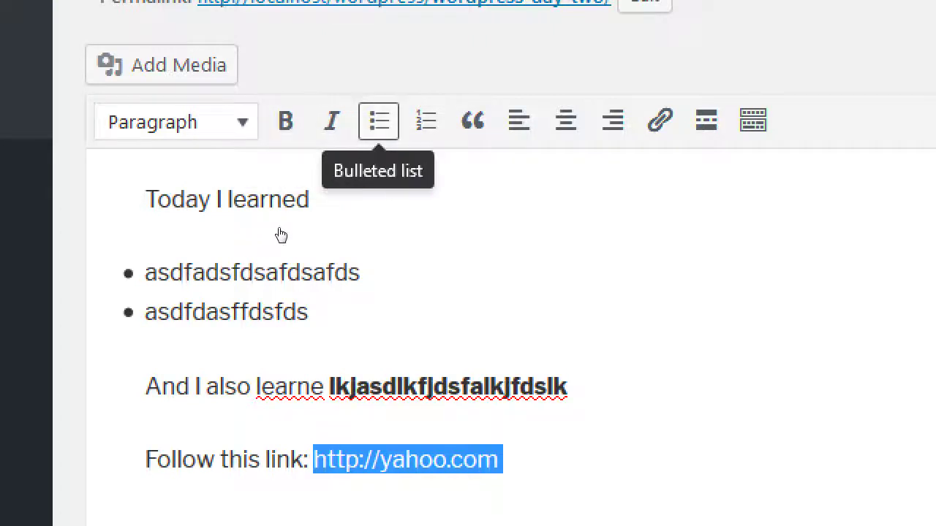
key(Right)
key(Right)
key(Right)
key(Right)
key(Right)
key(Escape)
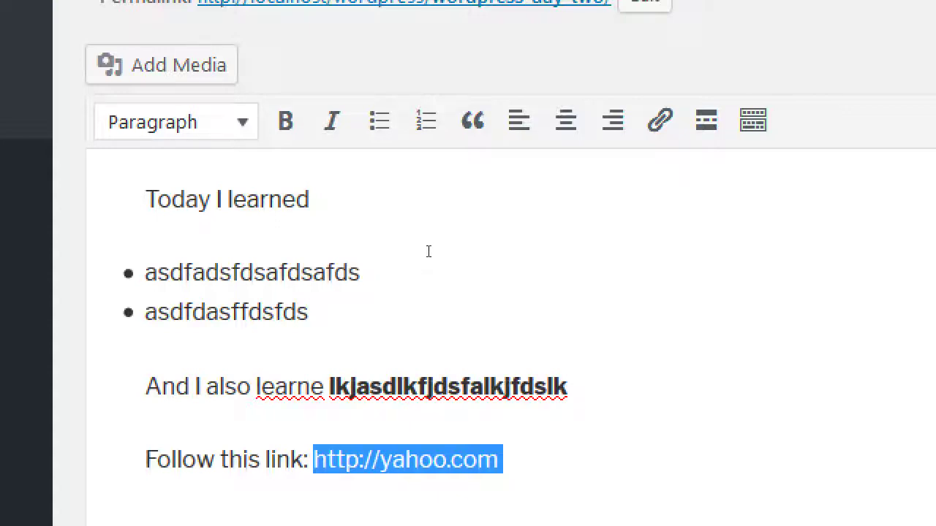
key(alt+F10)
key(Right)
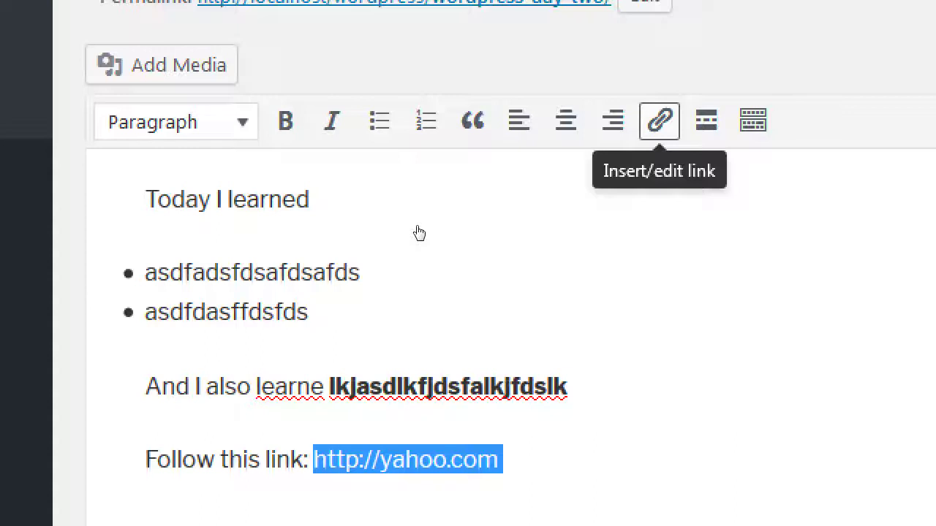
click(419, 459)
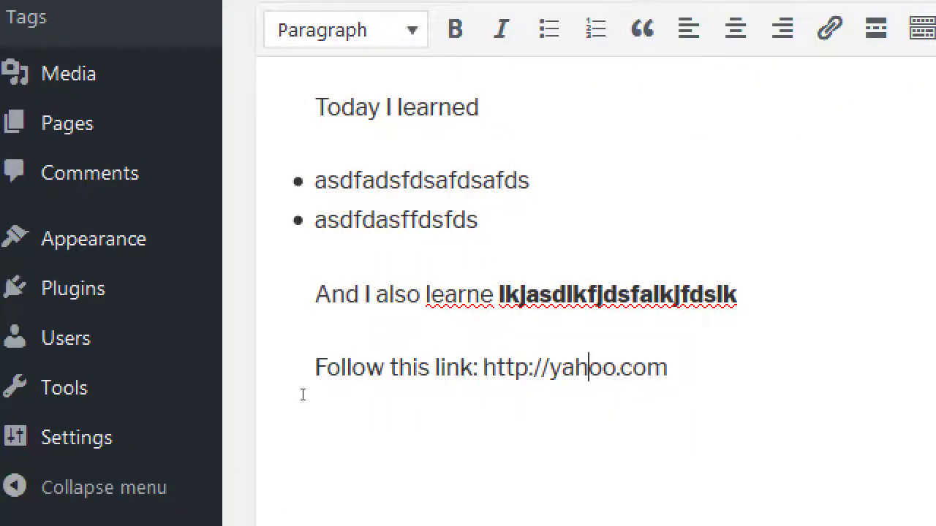
key(Right)
key(End)
key(shift+Left)
key(shift+Left)
key(shift+Left)
key(shift+Left)
key(shift+Left)
key(shift+Left)
key(shift+Left)
key(shift+Left)
key(shift+Left)
key(shift+Left)
key(shift+Left)
key(shift+Left)
key(shift+Left)
key(shift+Left)
key(shift+Left)
key(shift+Left)
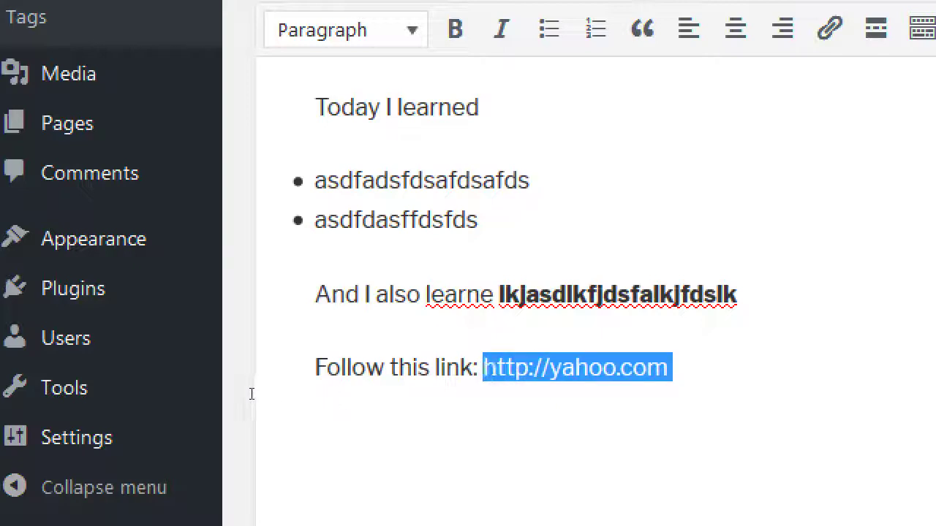
key(shift+Right)
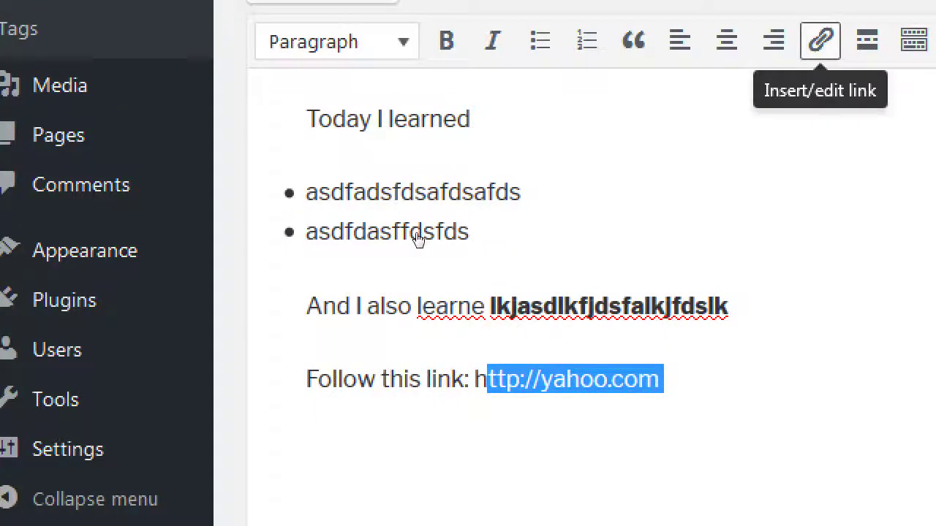
key(ctrl+k)
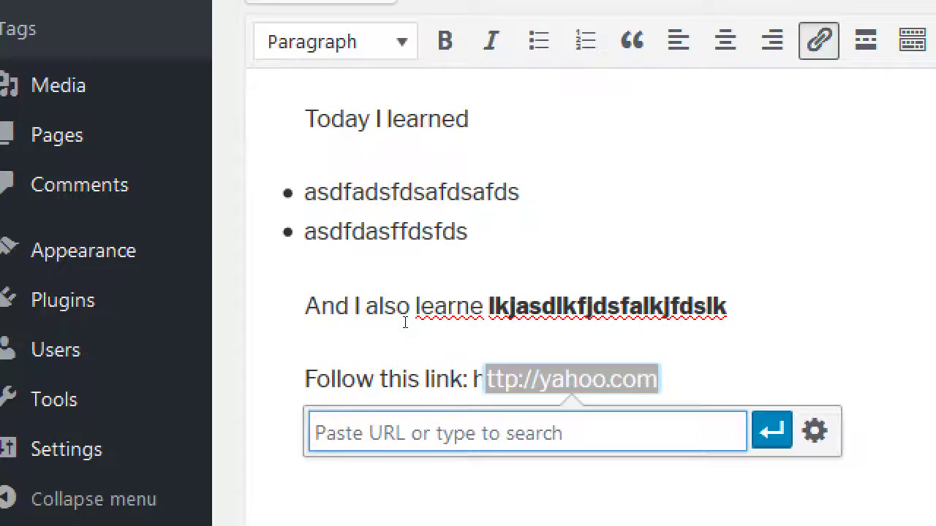
text(http://yahoo)
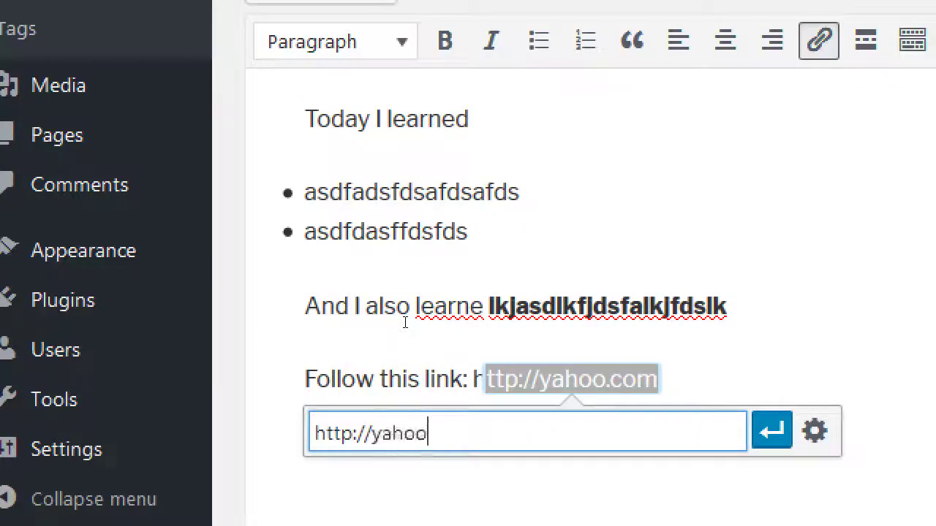
text(.com)
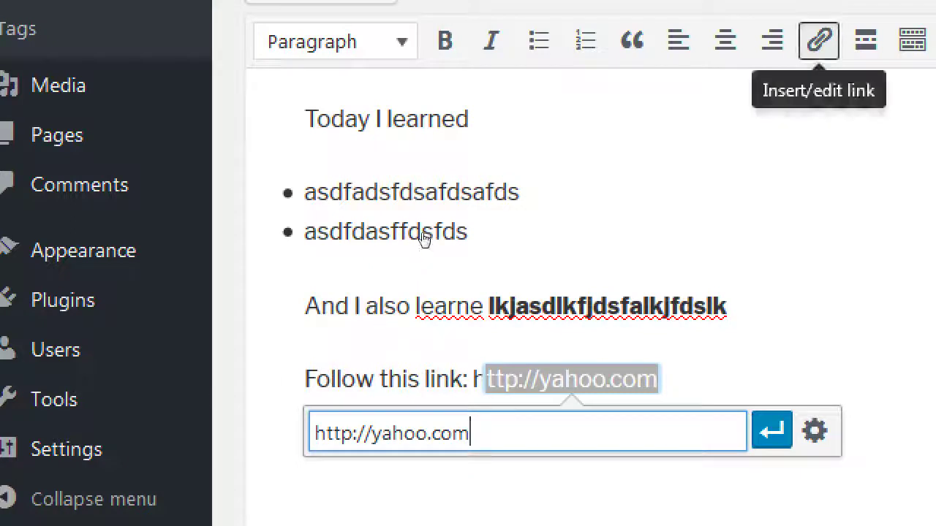
key(Return)
click(405, 419)
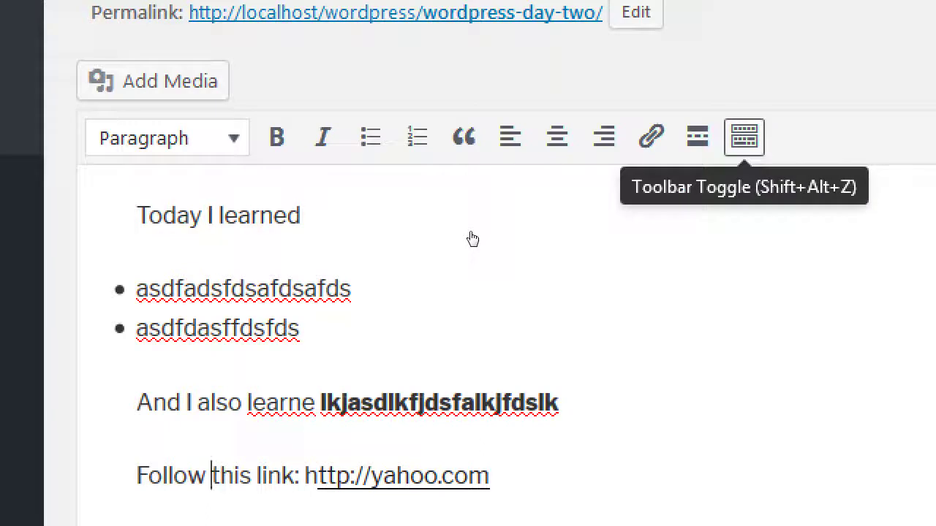
Insert a ♥ heart symbol on a new line below the yahoo.com link.
key(shift+alt+z)
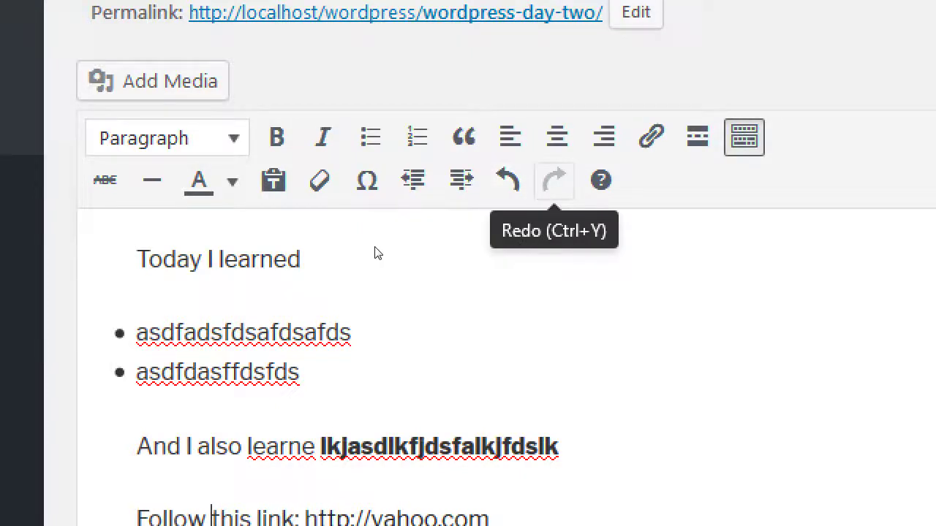
key(shift+alt+z)
key(shift+alt+z)
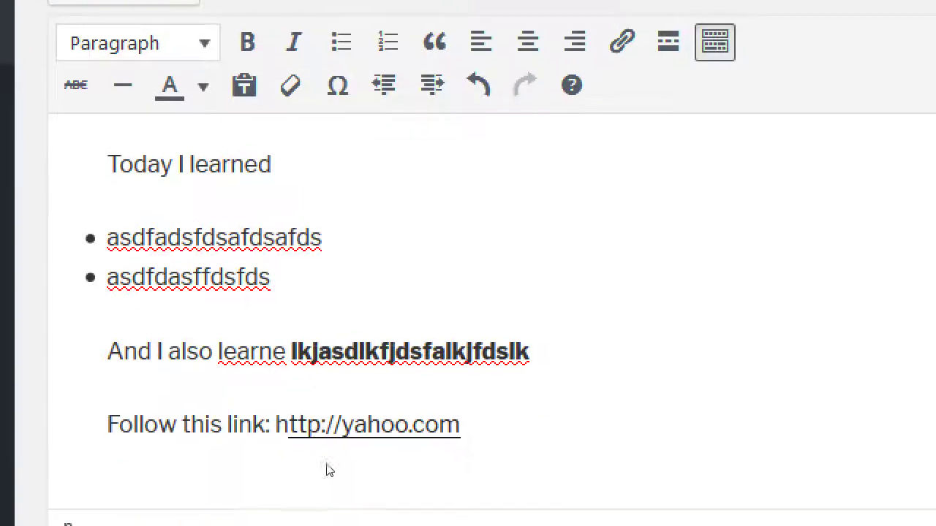
click(410, 519)
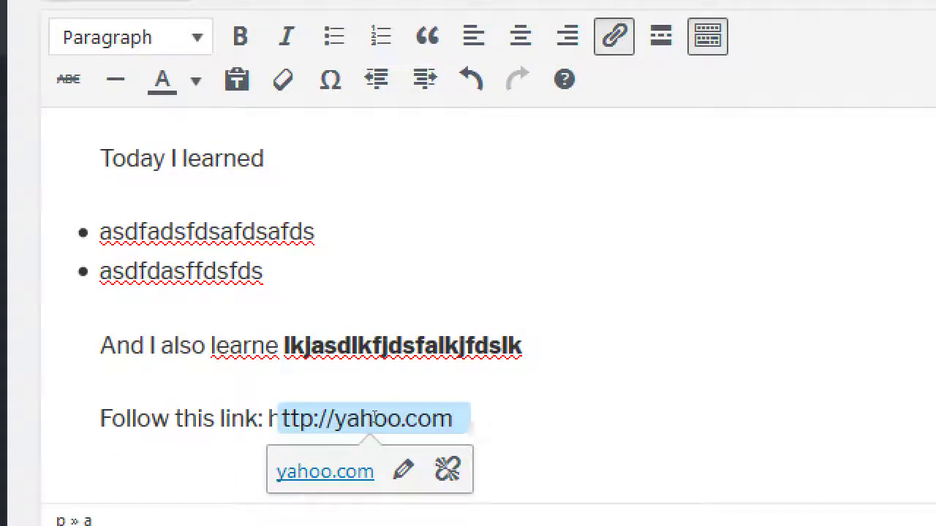
key(Return)
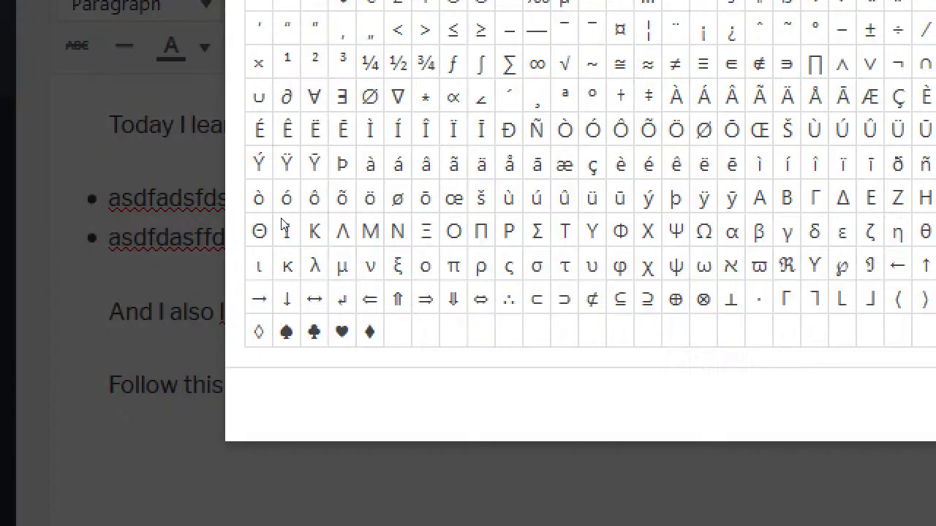
click(341, 331)
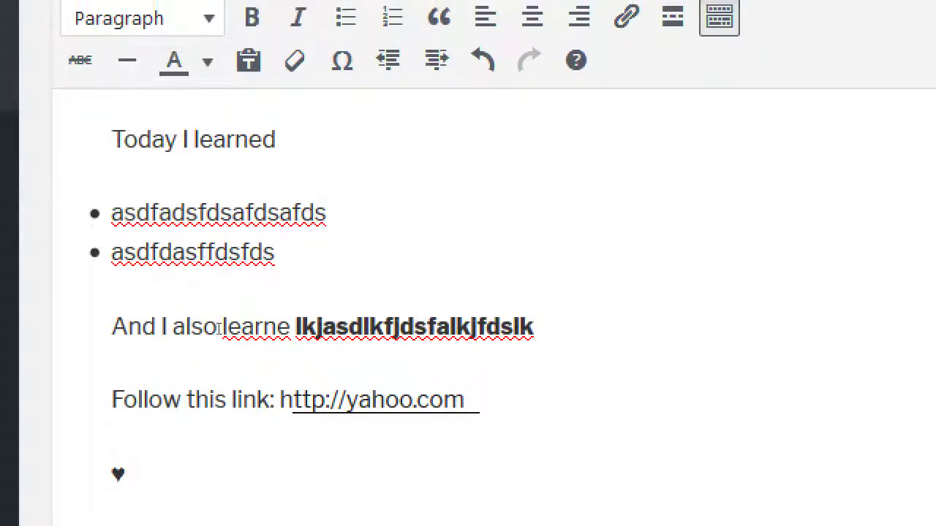
Colour the word 'Follow' purple.
double_click(145, 390)
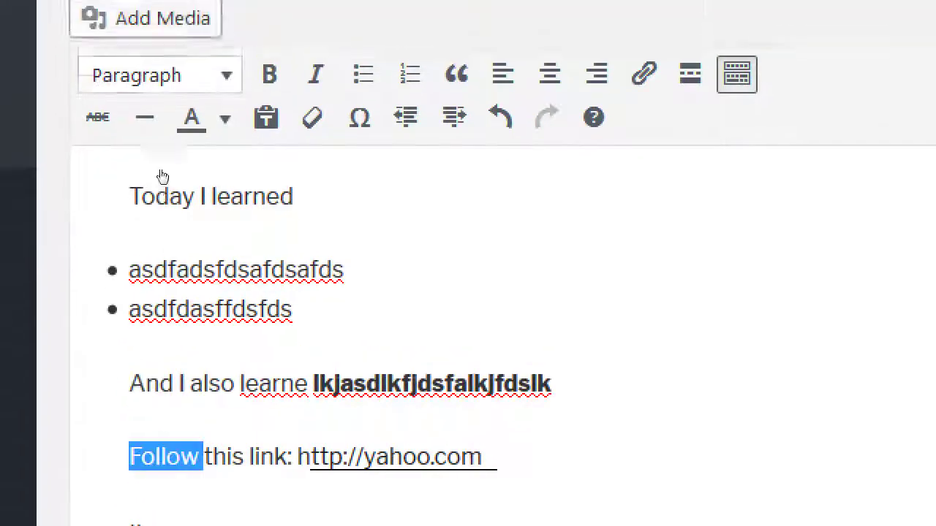
click(224, 122)
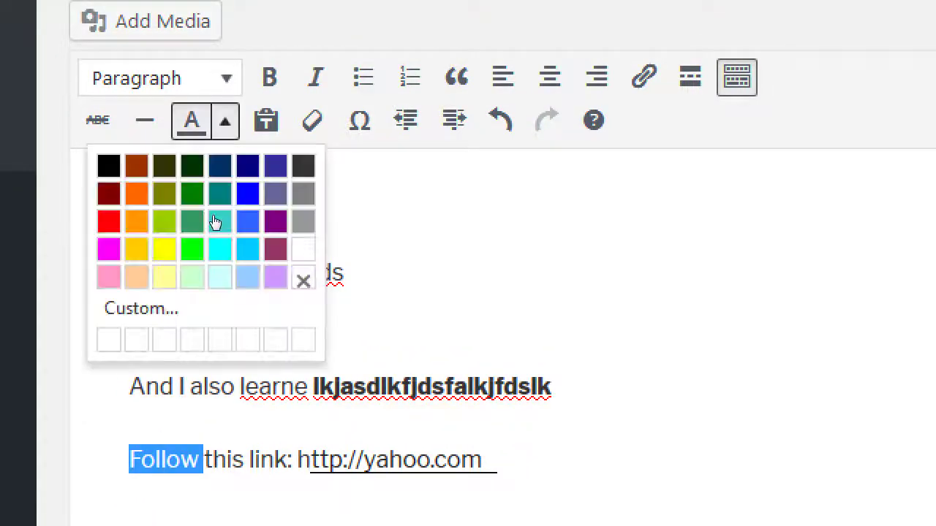
click(274, 220)
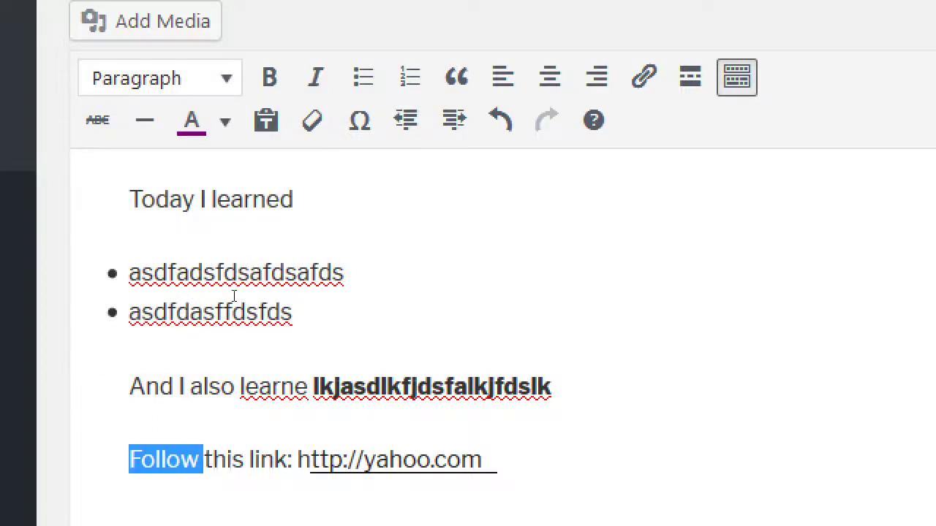
Apply strikethrough to the word 'learne'.
click(259, 386)
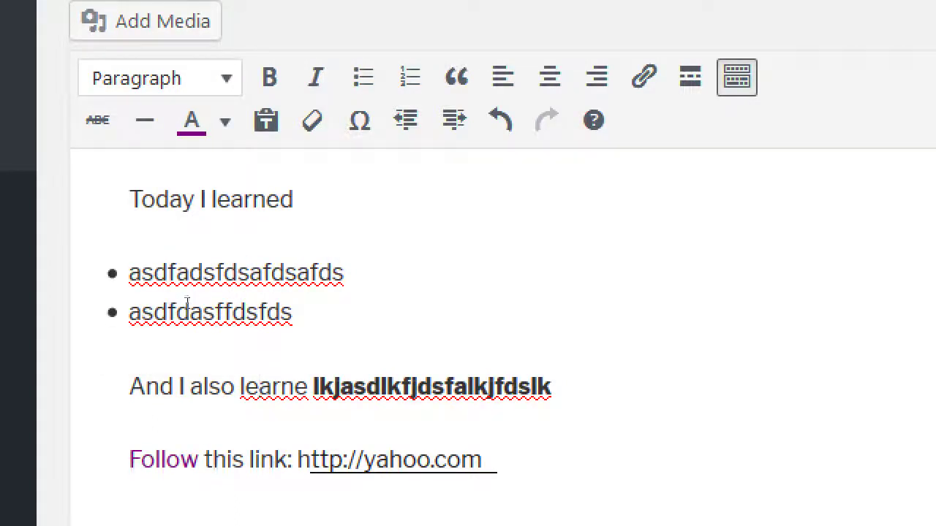
key(ctrl+Left)
key(ctrl+shift+Right)
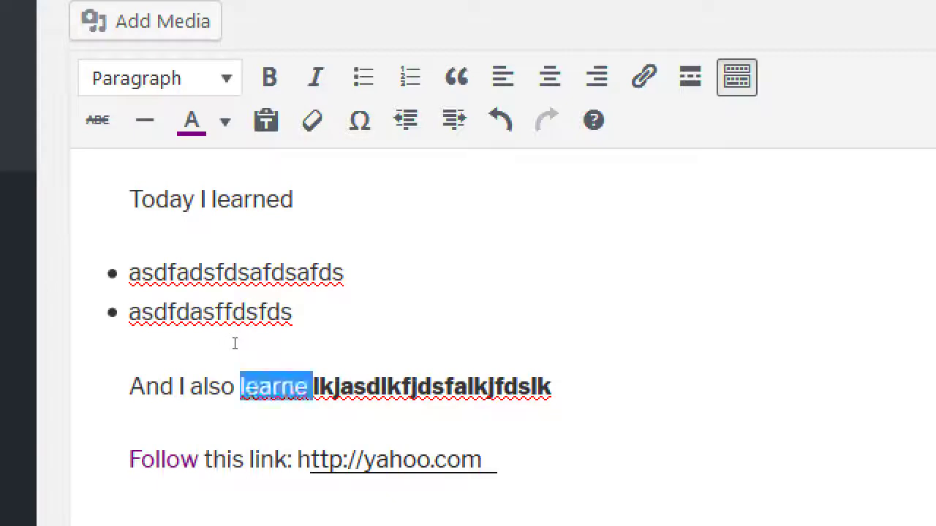
key(shift+alt+d)
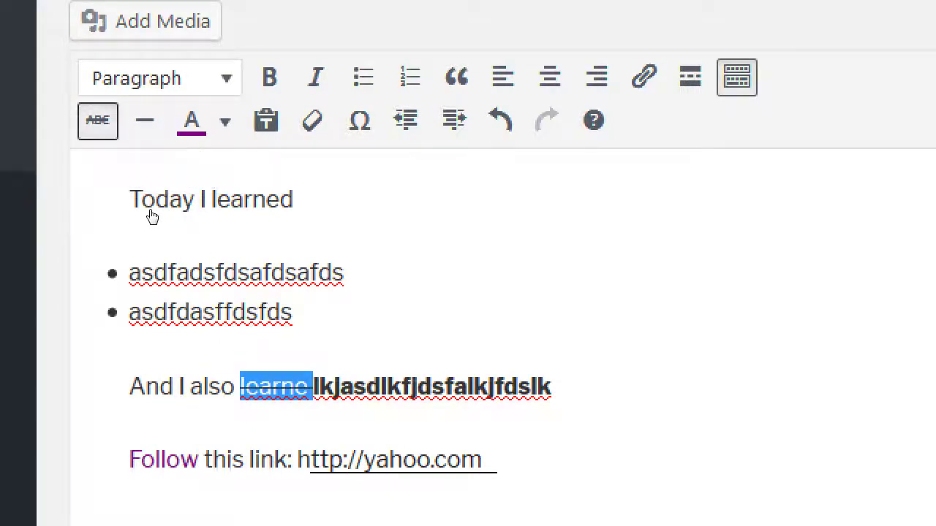
click(318, 293)
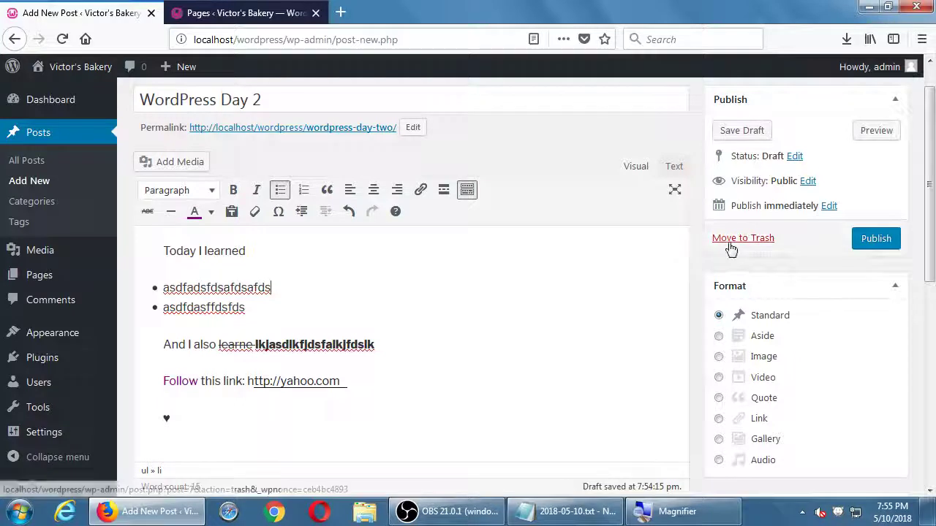
Scroll through the WordPress Day 2 preview, then close the preview and Pages tabs.
scroll(769, 249, down, 1)
scroll(769, 249, down, 6)
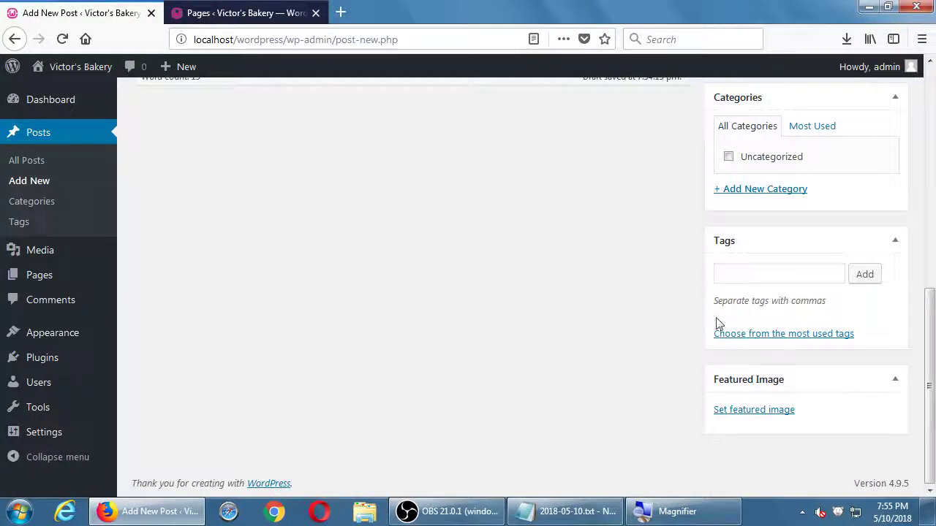
scroll(716, 324, up, 7)
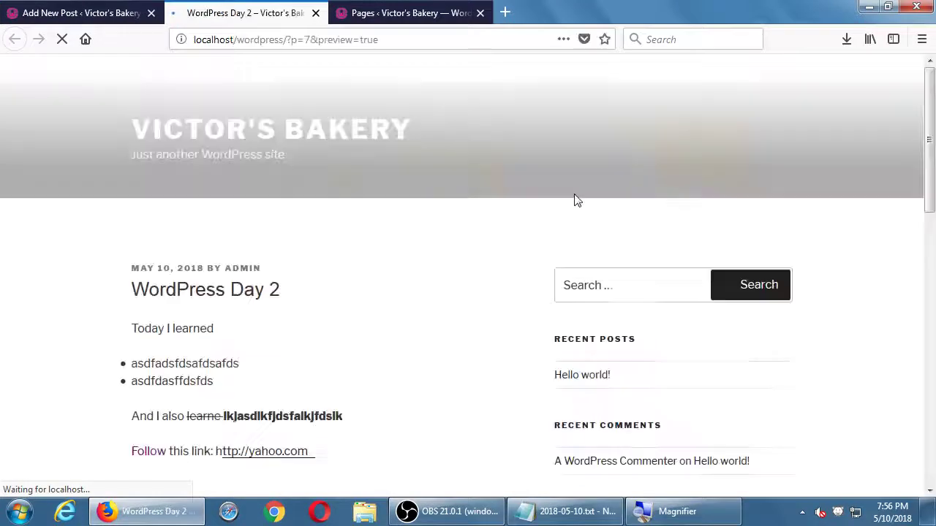
scroll(253, 253, down, 5)
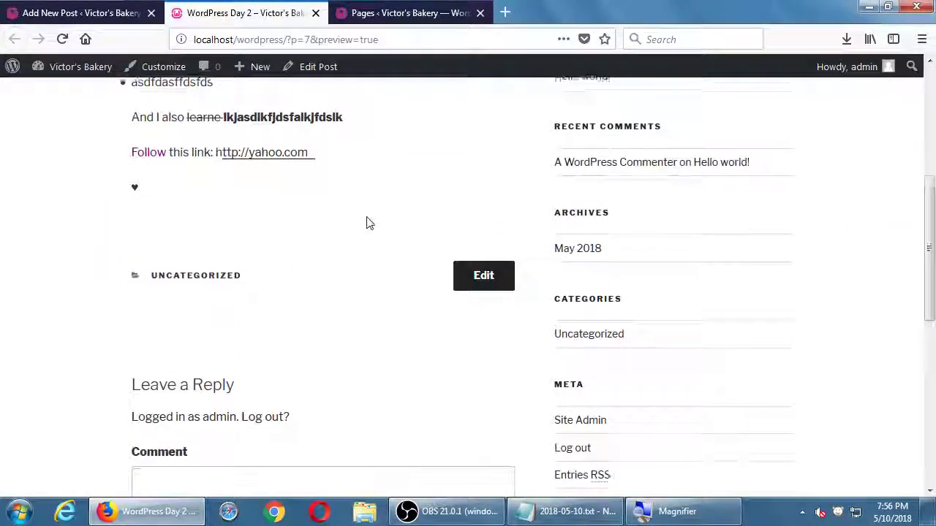
scroll(368, 222, up, 5)
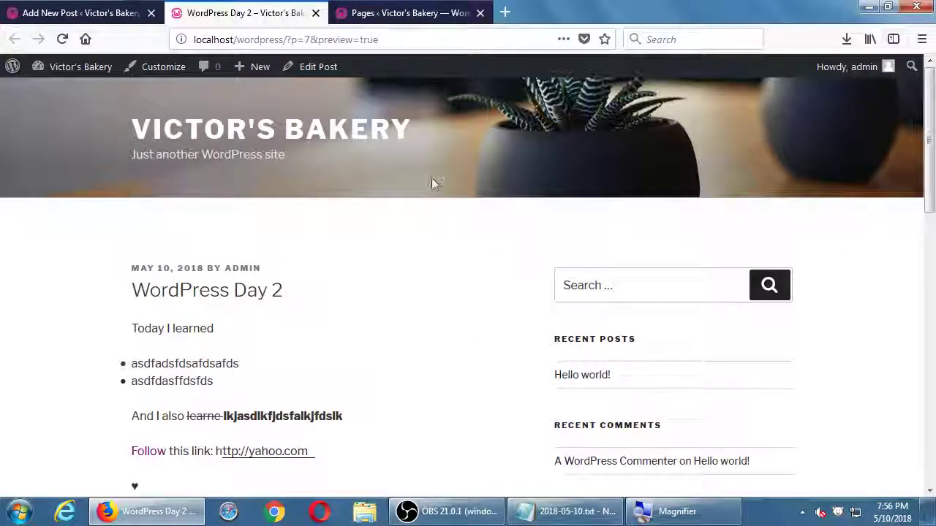
click(315, 13)
click(315, 14)
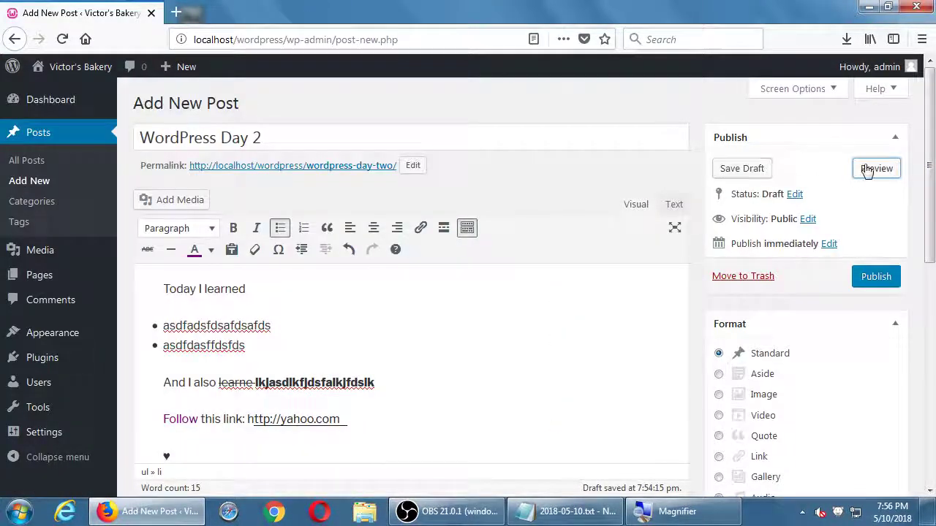
Publish WordPress Day 2, check it on the Victor's Bakery home page, then close that tab.
click(889, 287)
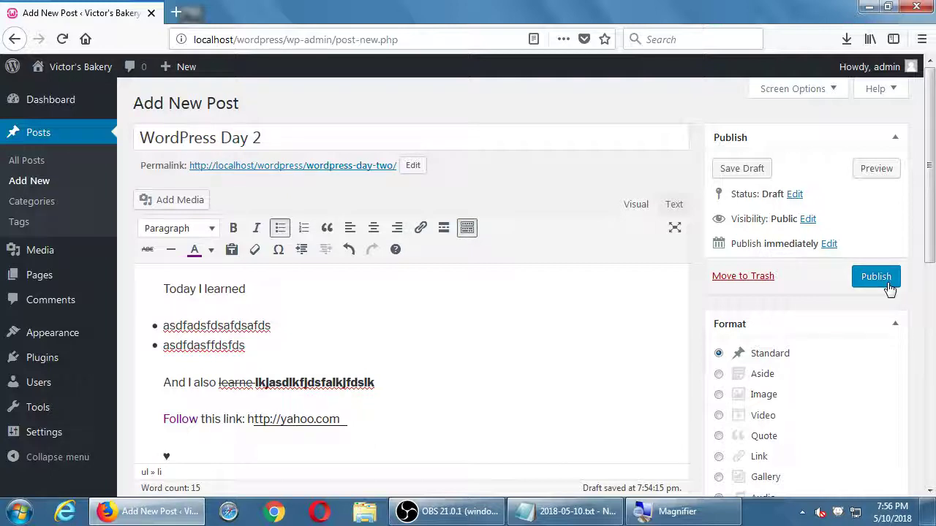
click(877, 281)
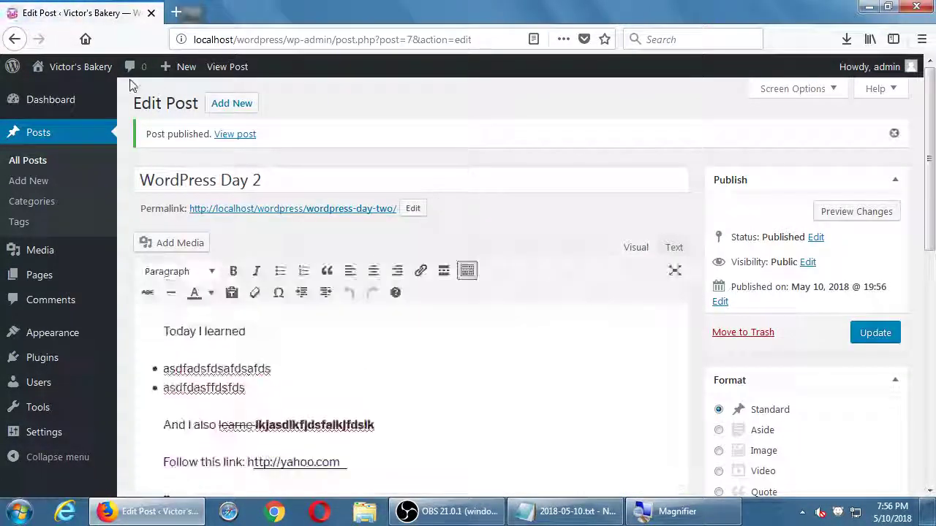
mouse_move(93, 73)
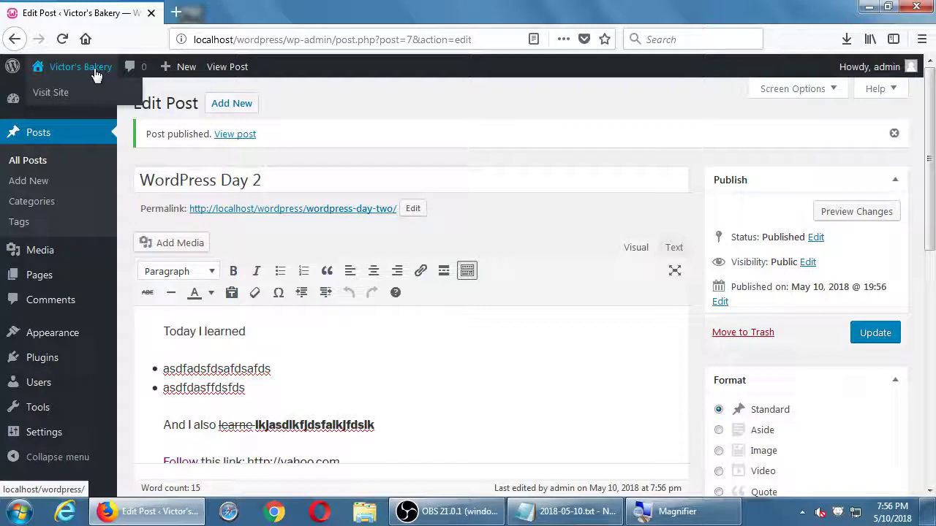
middle_click(93, 73)
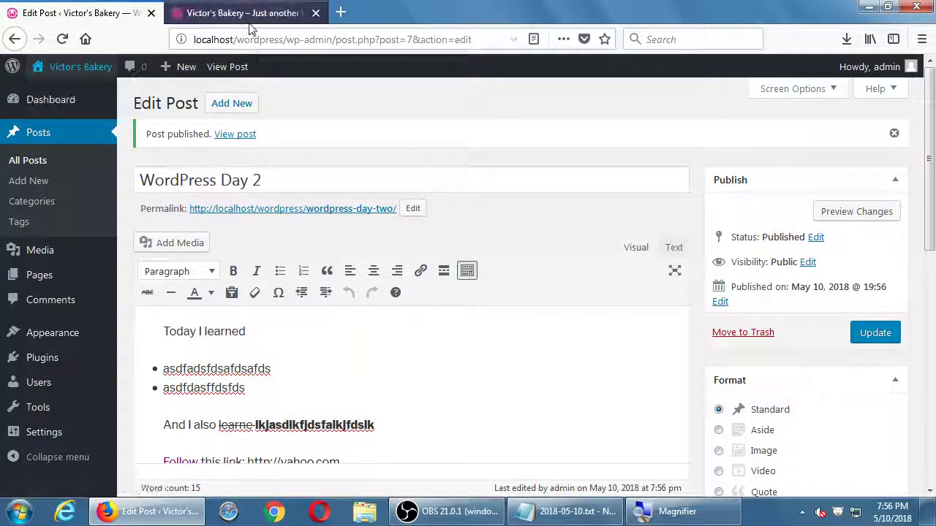
click(250, 16)
scroll(322, 236, down, 5)
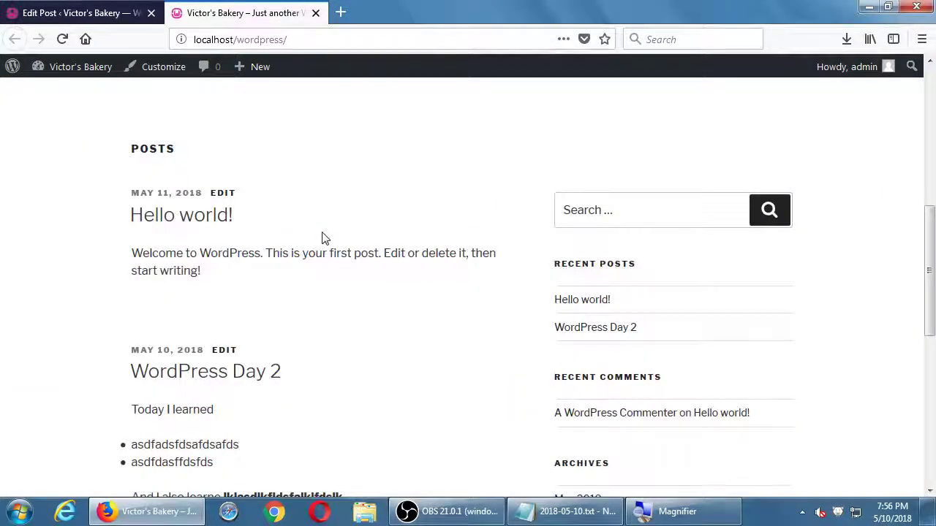
scroll(325, 239, down, 3)
scroll(323, 233, up, 8)
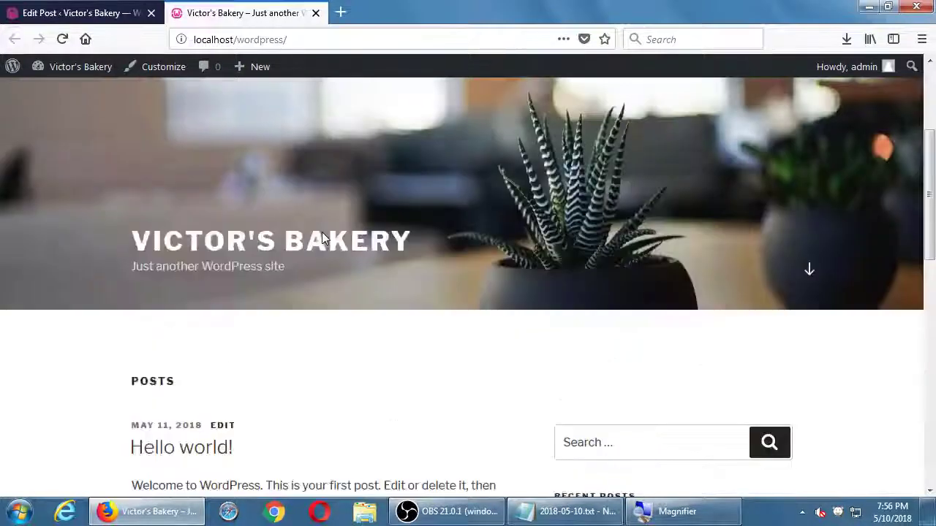
click(315, 14)
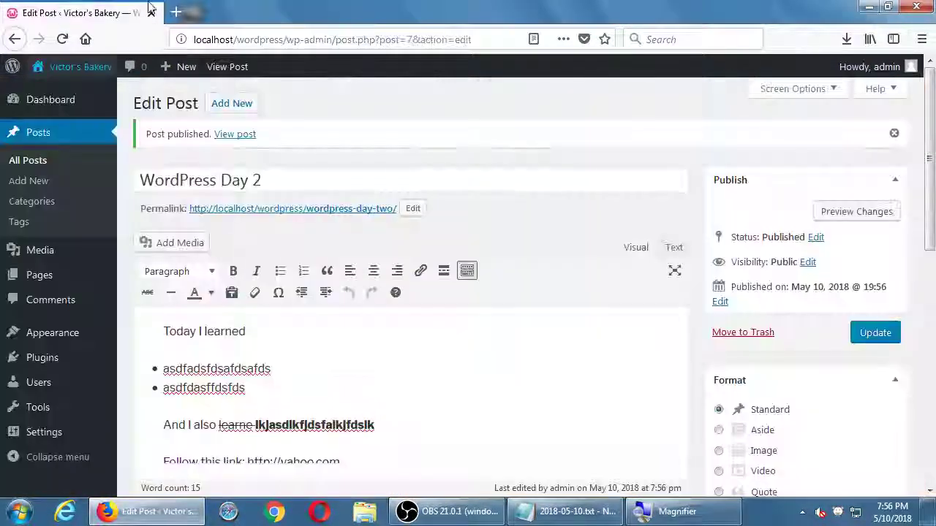